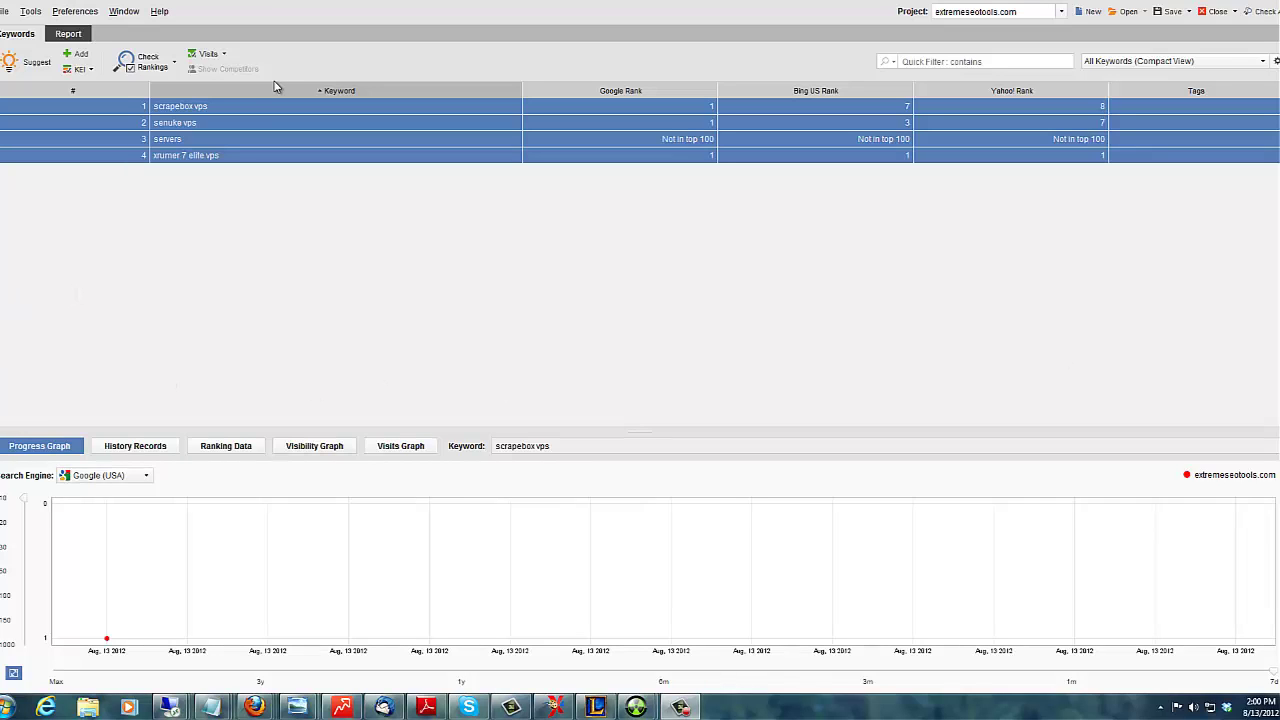
Create a new Rank Tracker project with extremeseotools.com as the site URL.
left_click(5, 12)
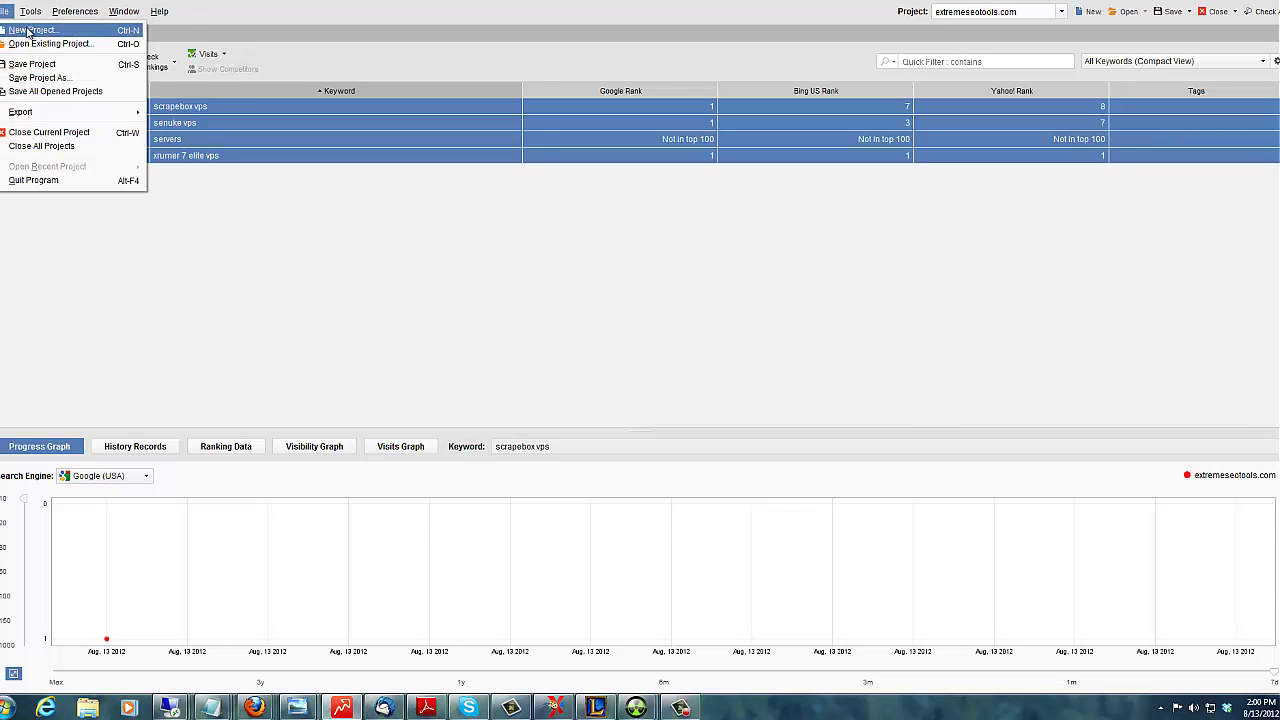
left_click(28, 31)
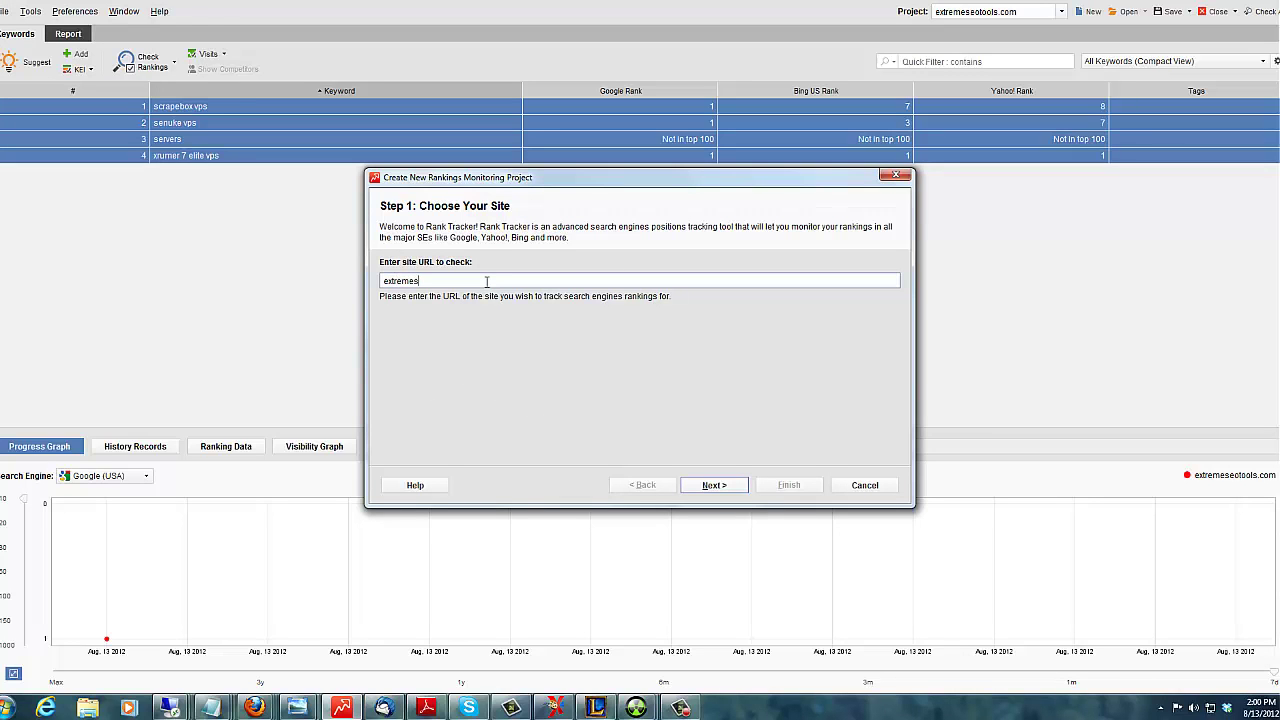
type("com")
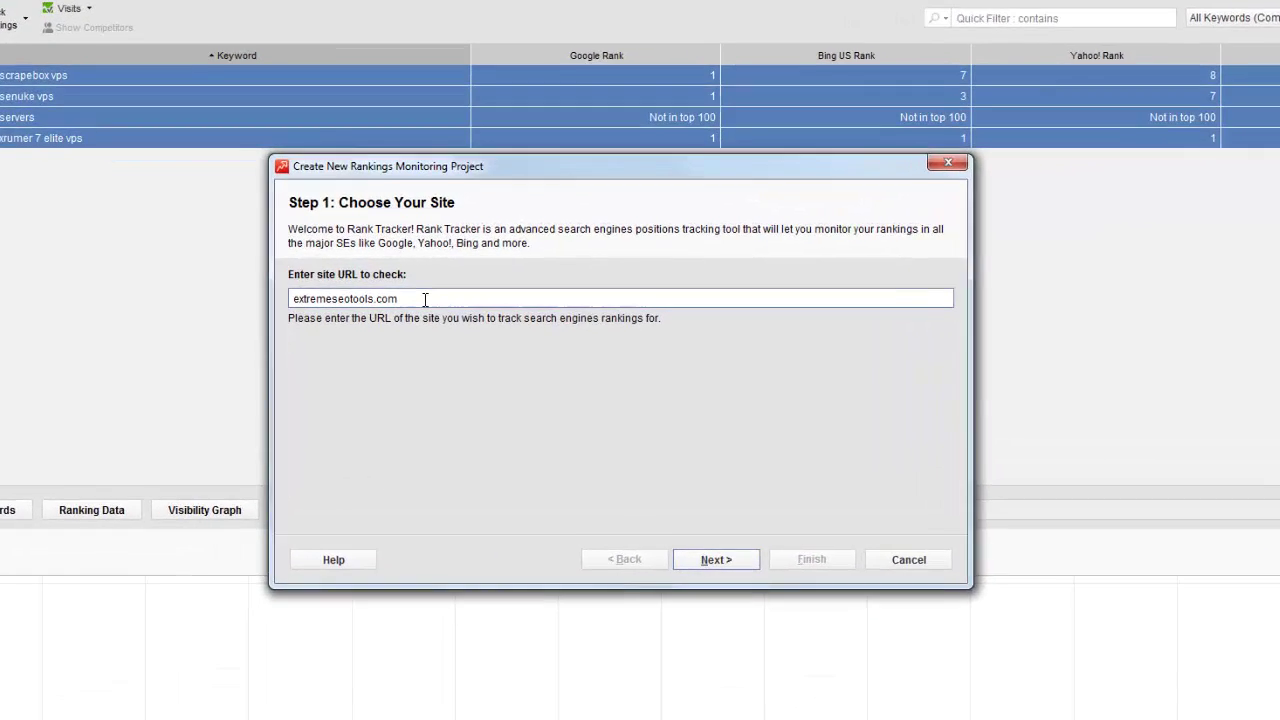
key("Return")
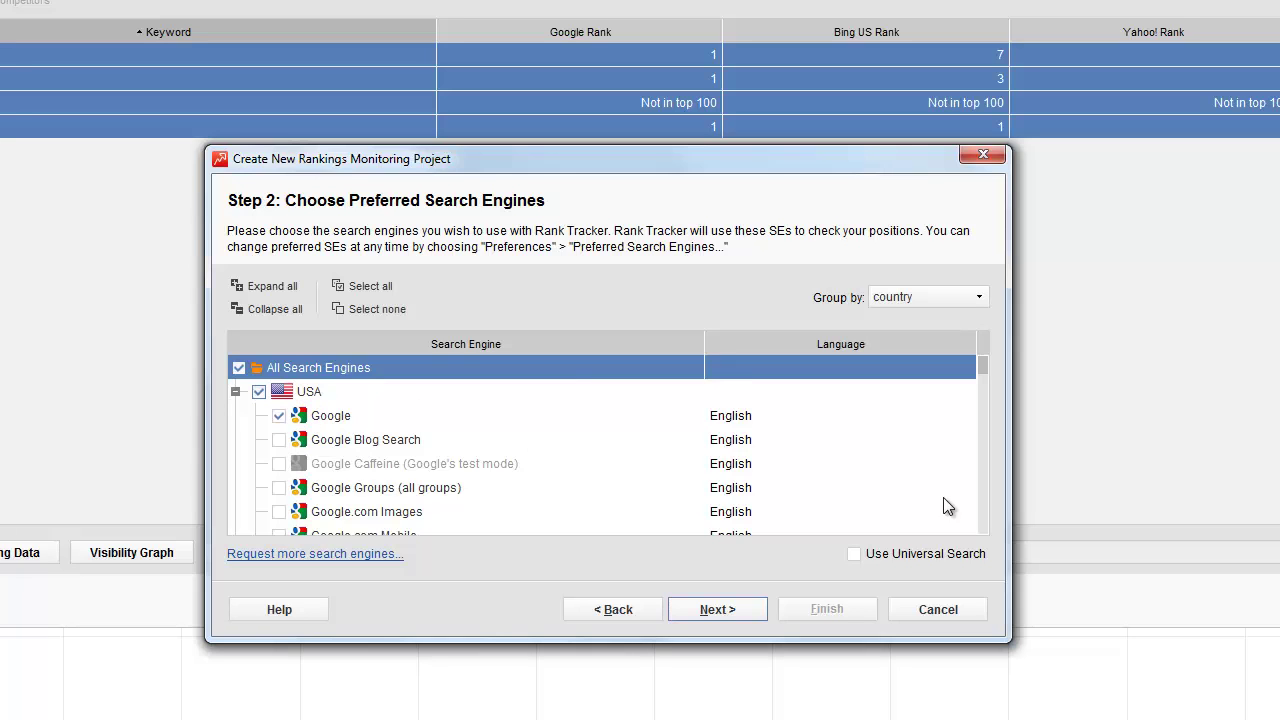
Keep Google (USA) as the search engine and move on to keyword entry.
mouse_move(979, 369)
left_mouse_down()
mouse_move(967, 442)
mouse_move(968, 366)
left_mouse_up()
left_click(737, 612)
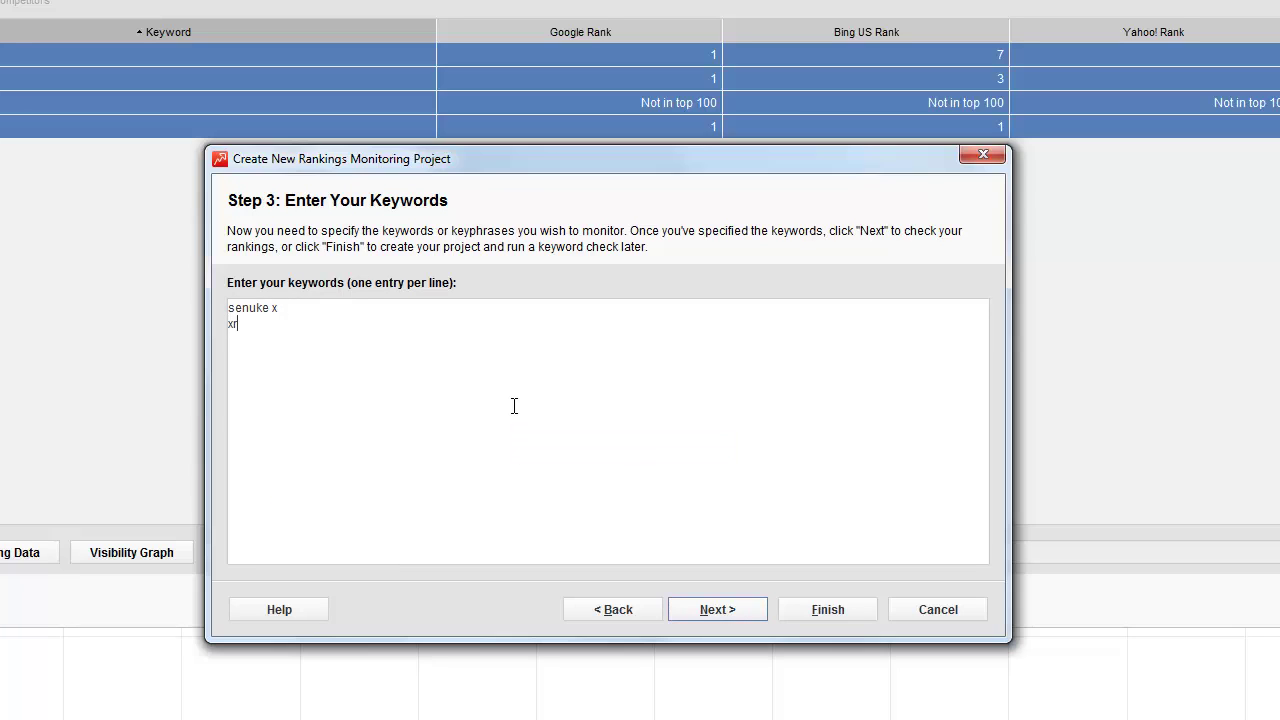
Add the keywords xrumer 7 and scrapebox and start the ranking check.
type("umer 7 scrapebox")
key("Return")
left_click(697, 609)
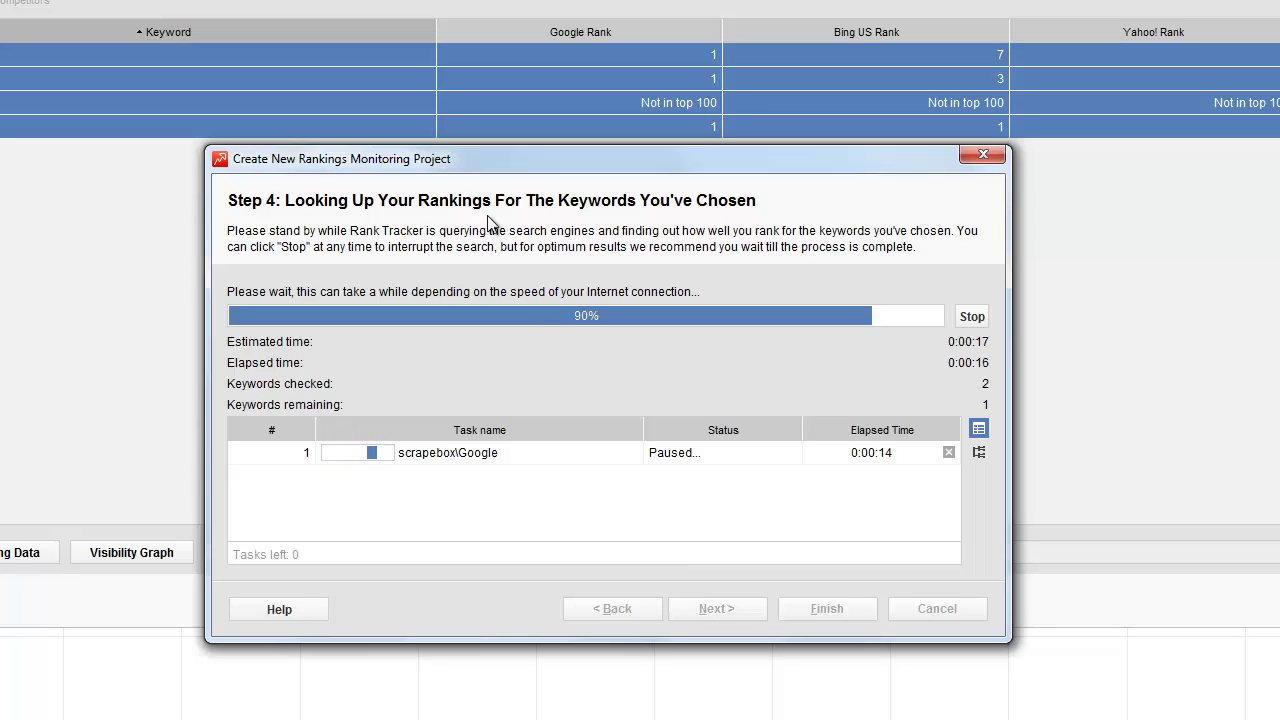
Finish the wizard once ranks for scrapebox, senuke x and xrumer 7 are checked.
left_click_drag(522, 160, 523, 100)
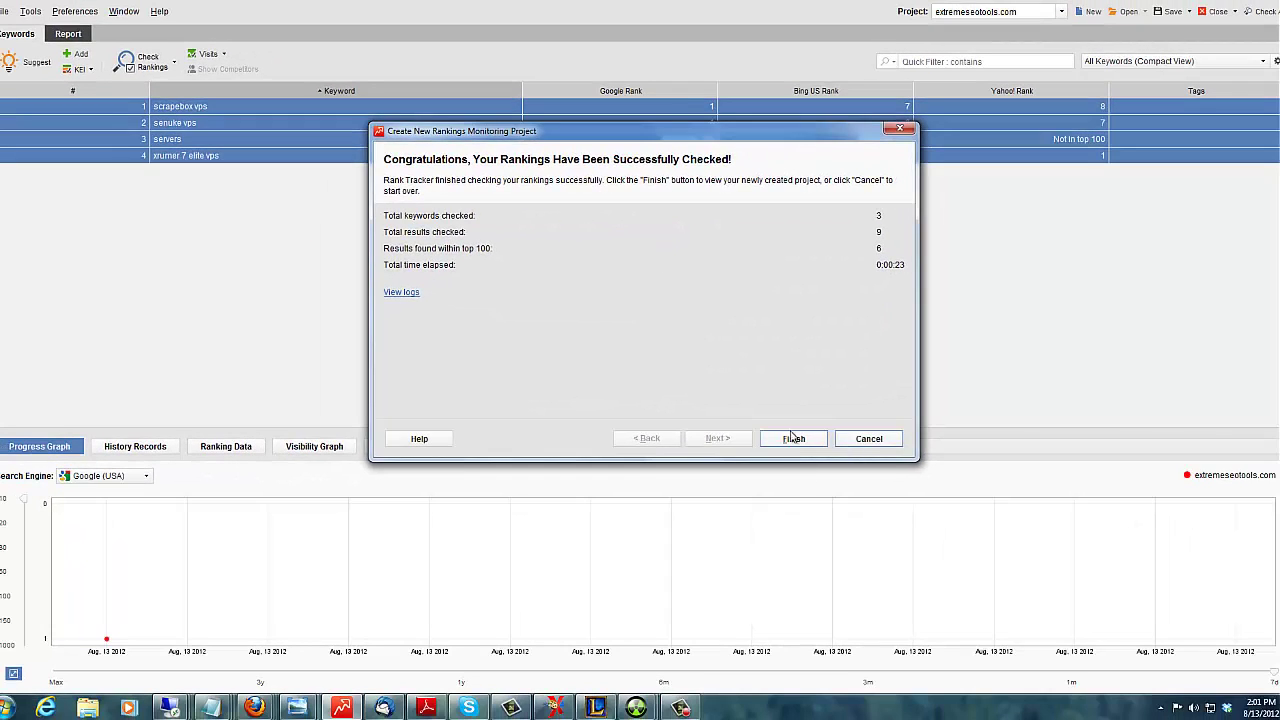
left_click(791, 437)
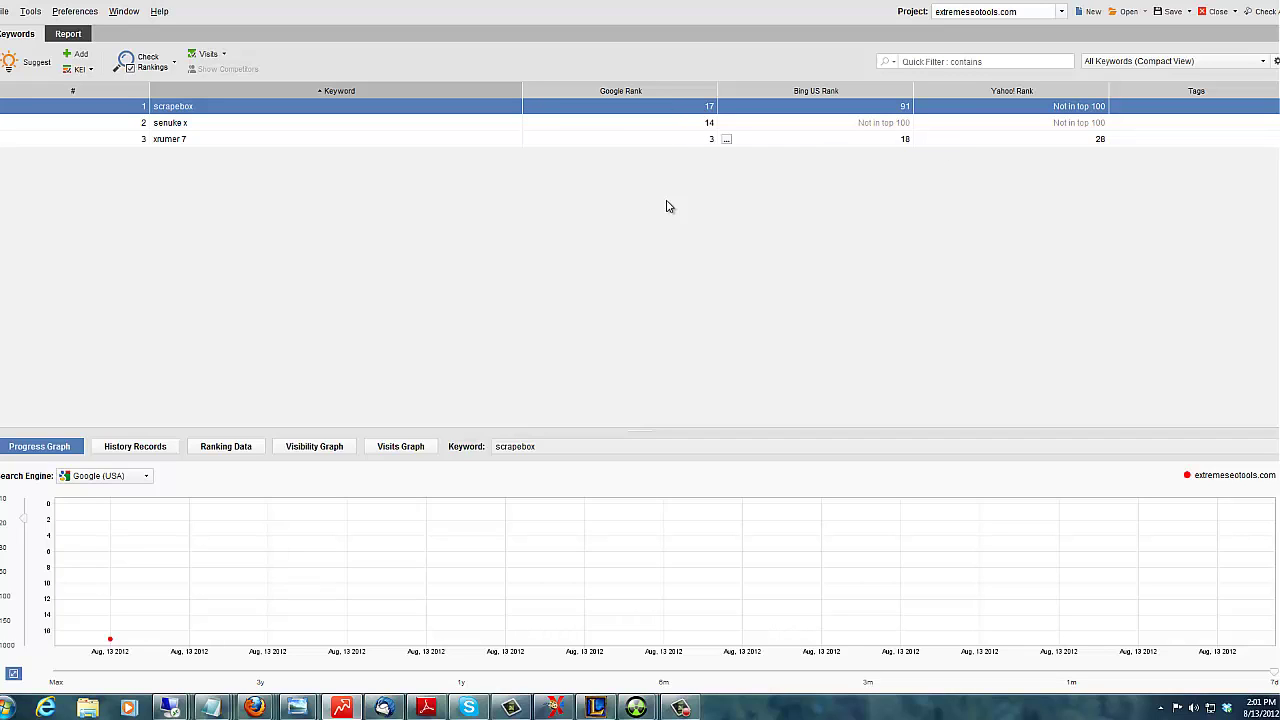
Open the Search Engines API Keys preferences and enable Use Google API.
left_click(87, 15)
mouse_move(100, 111)
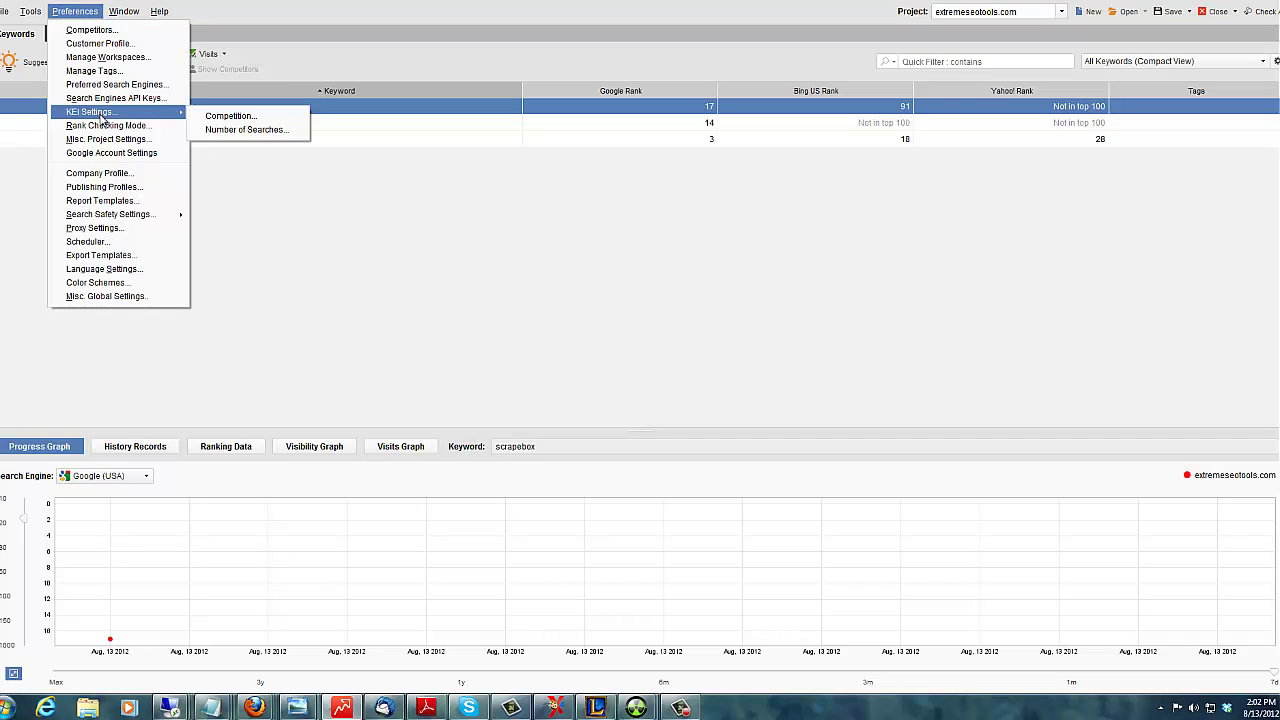
left_click(115, 98)
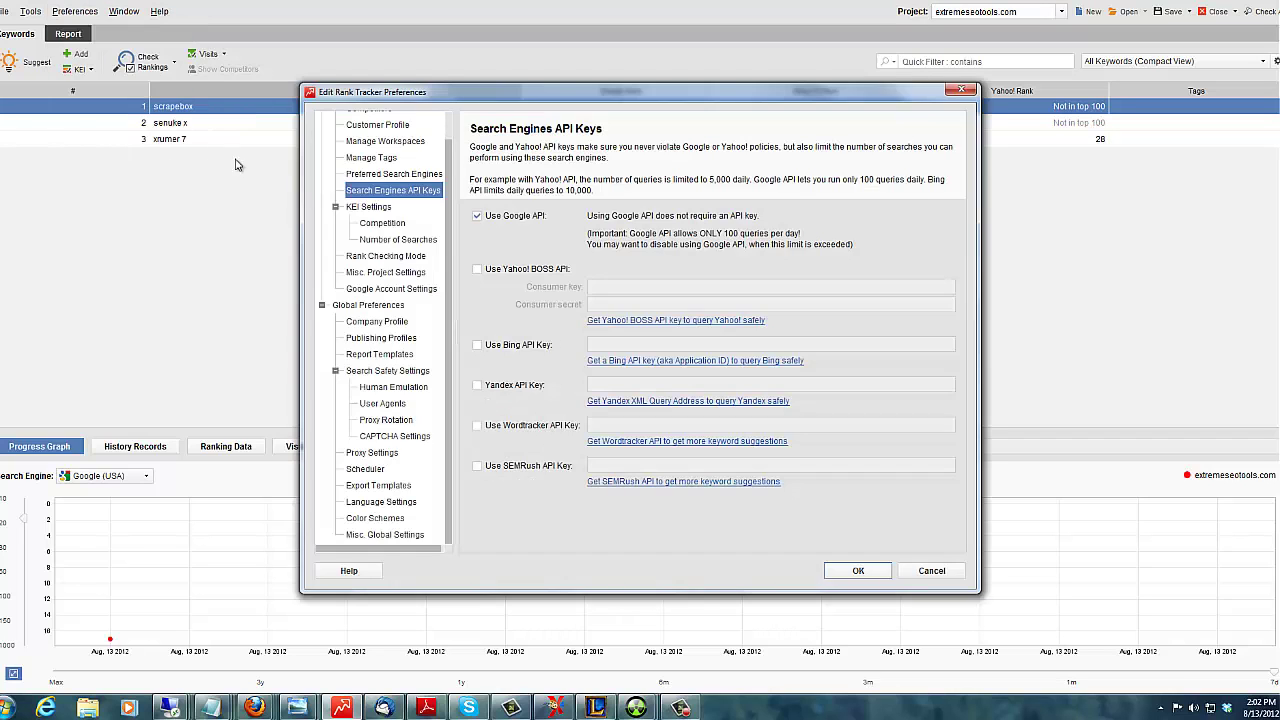
left_click(476, 216)
left_click_drag(640, 103, 616, 58)
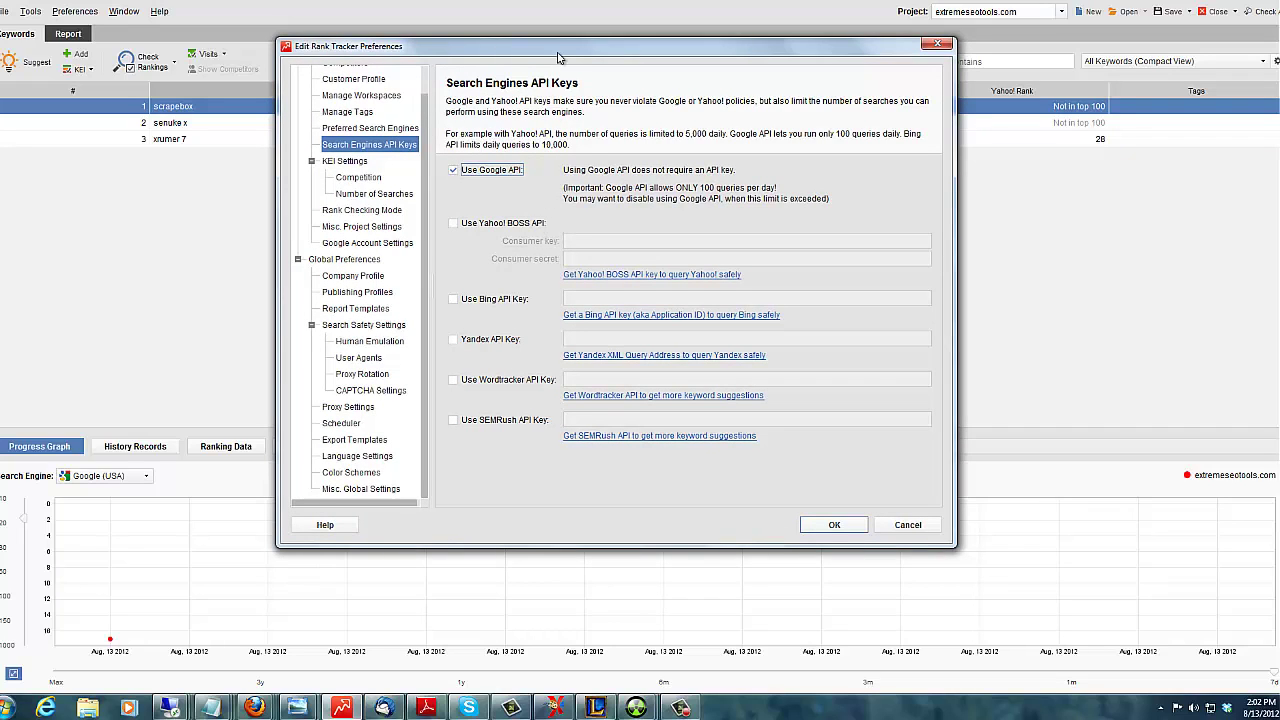
left_click_drag(558, 55, 558, 51)
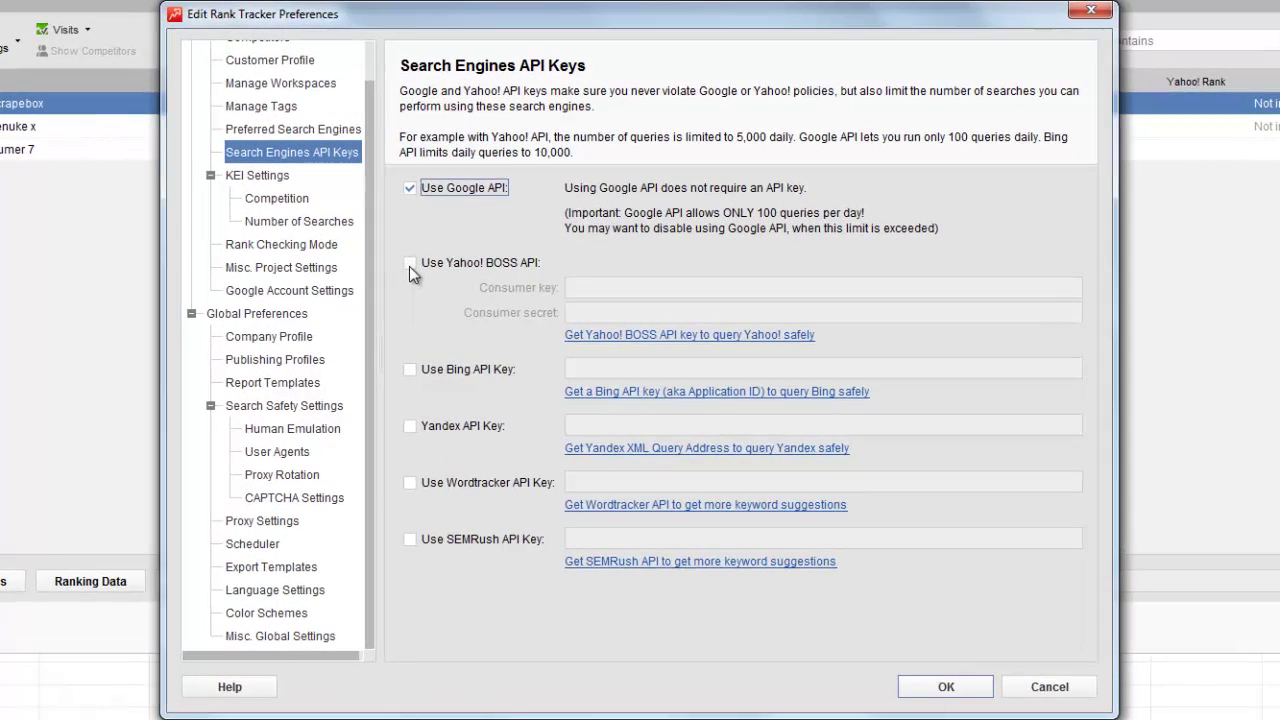
Enable the Yahoo! BOSS API and Bing API Key options.
left_click(409, 266)
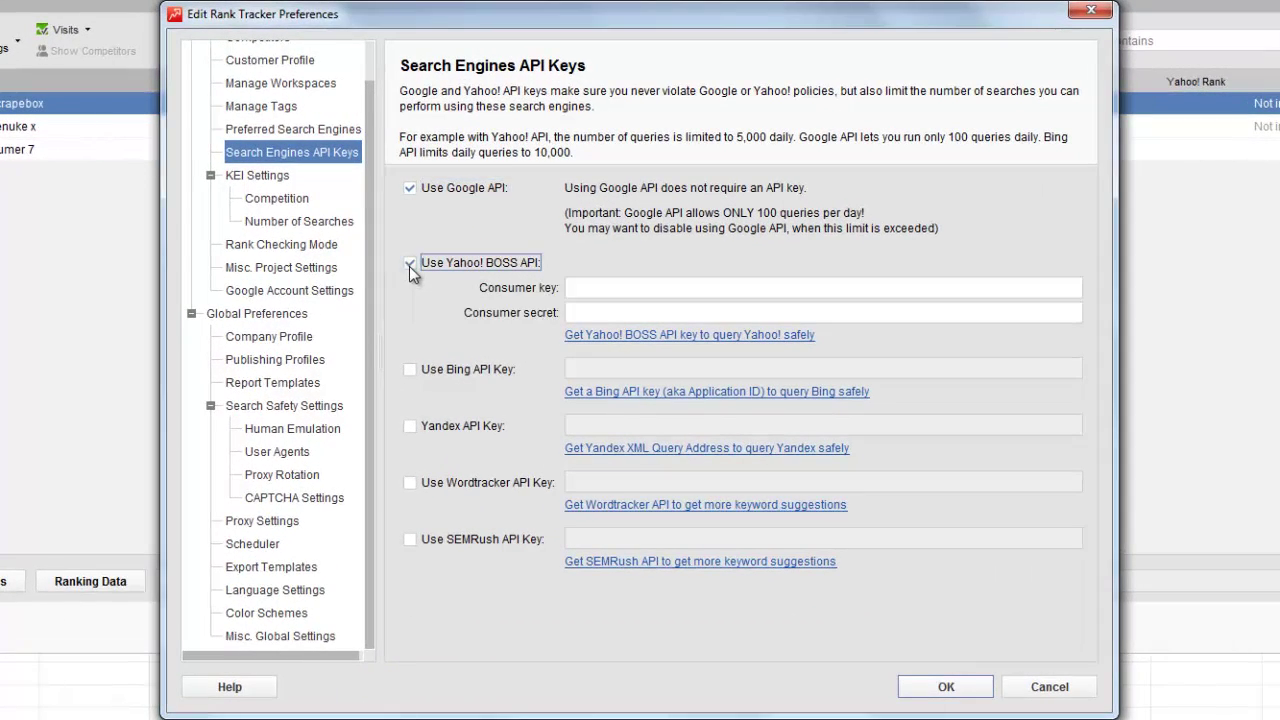
left_click(602, 289)
left_click(599, 314)
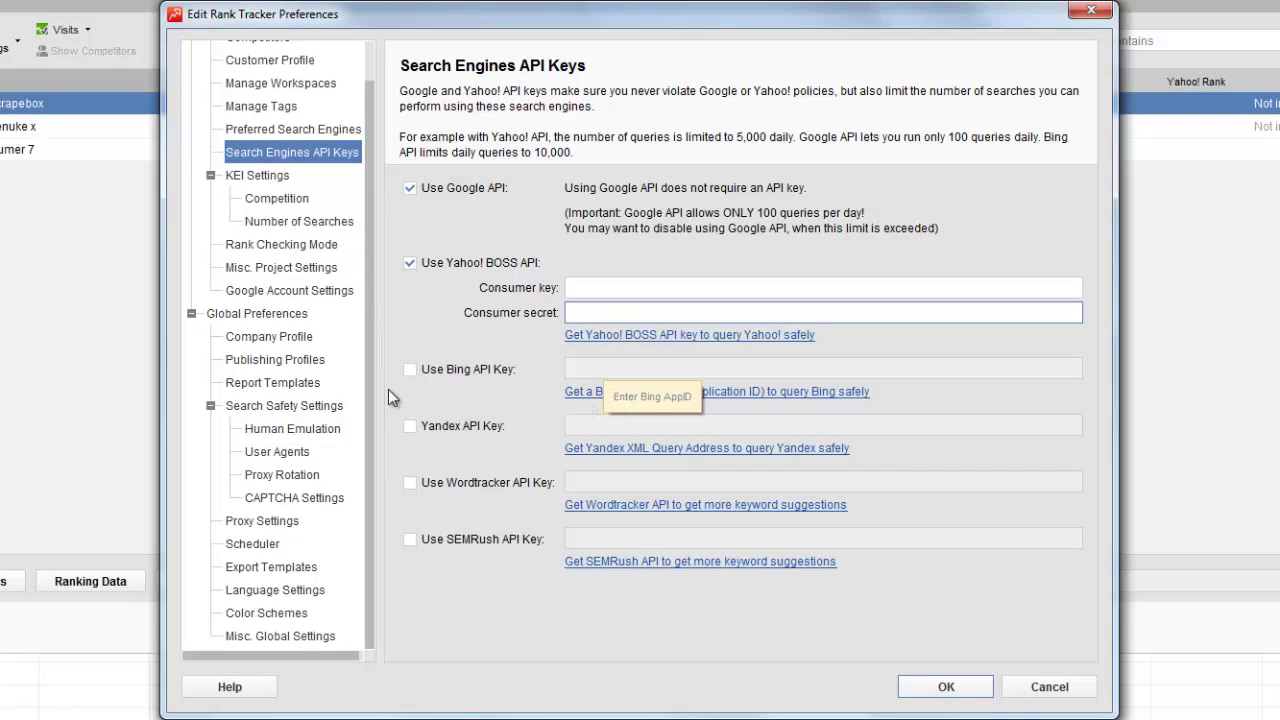
left_click(413, 370)
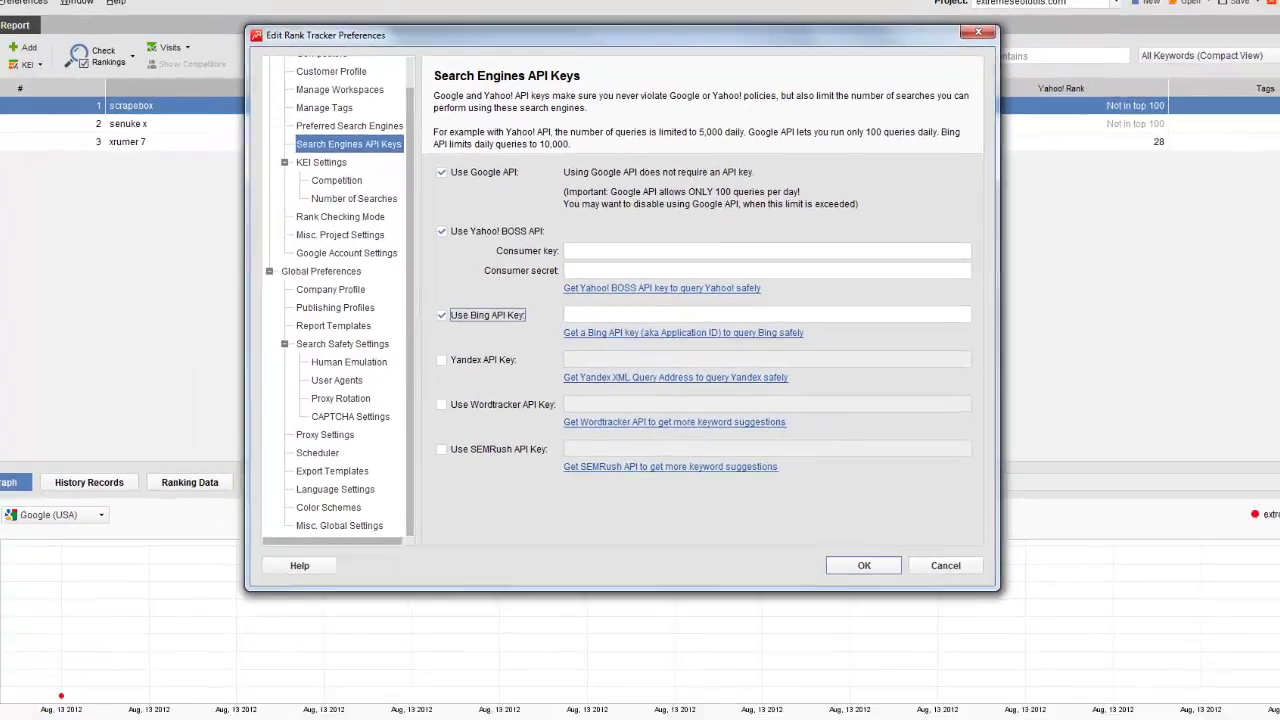
left_click(254, 707)
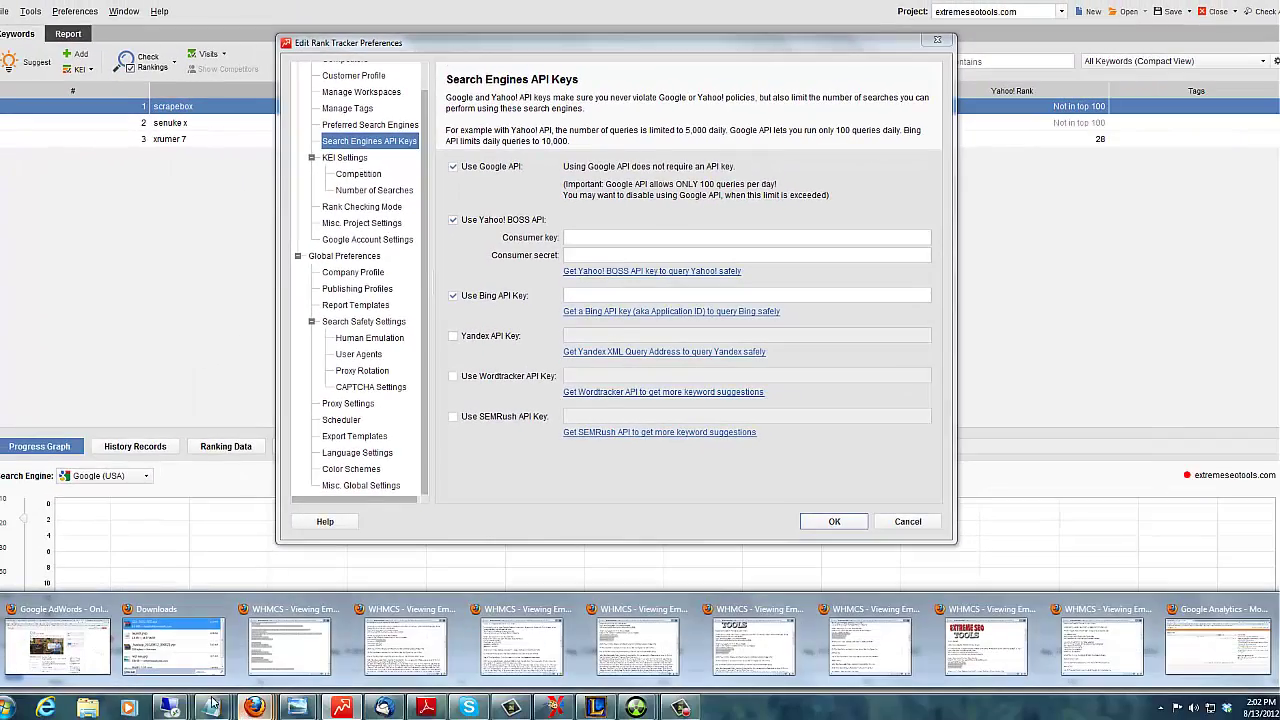
Copy the Yahoo project's Consumer Key into Rank Tracker's Consumer key field.
left_click(105, 650)
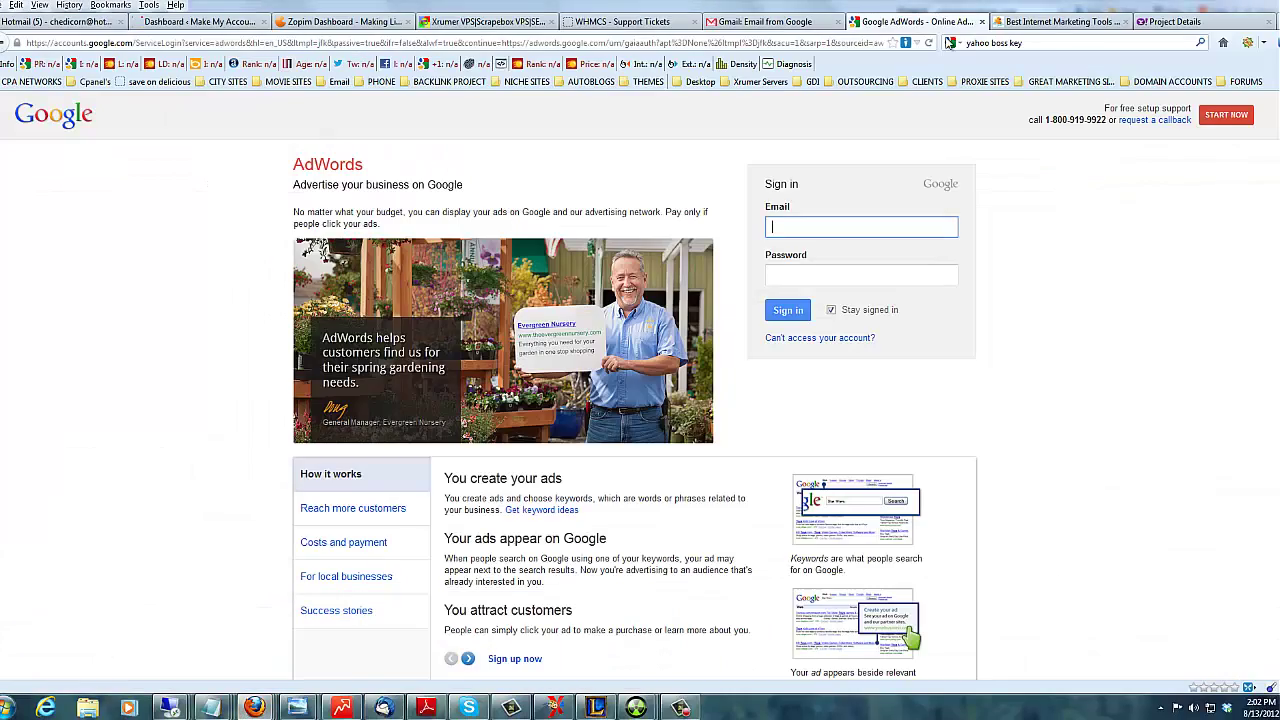
left_click(1158, 24)
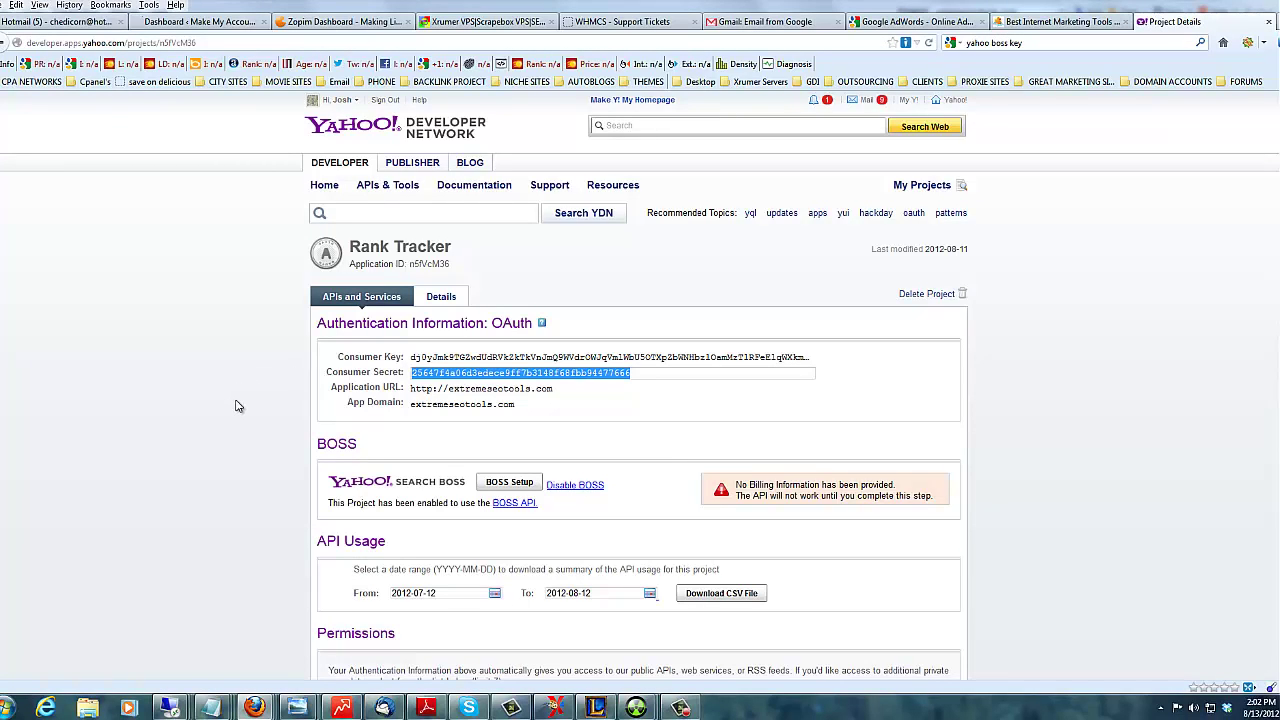
scroll(238, 402, "down", 1)
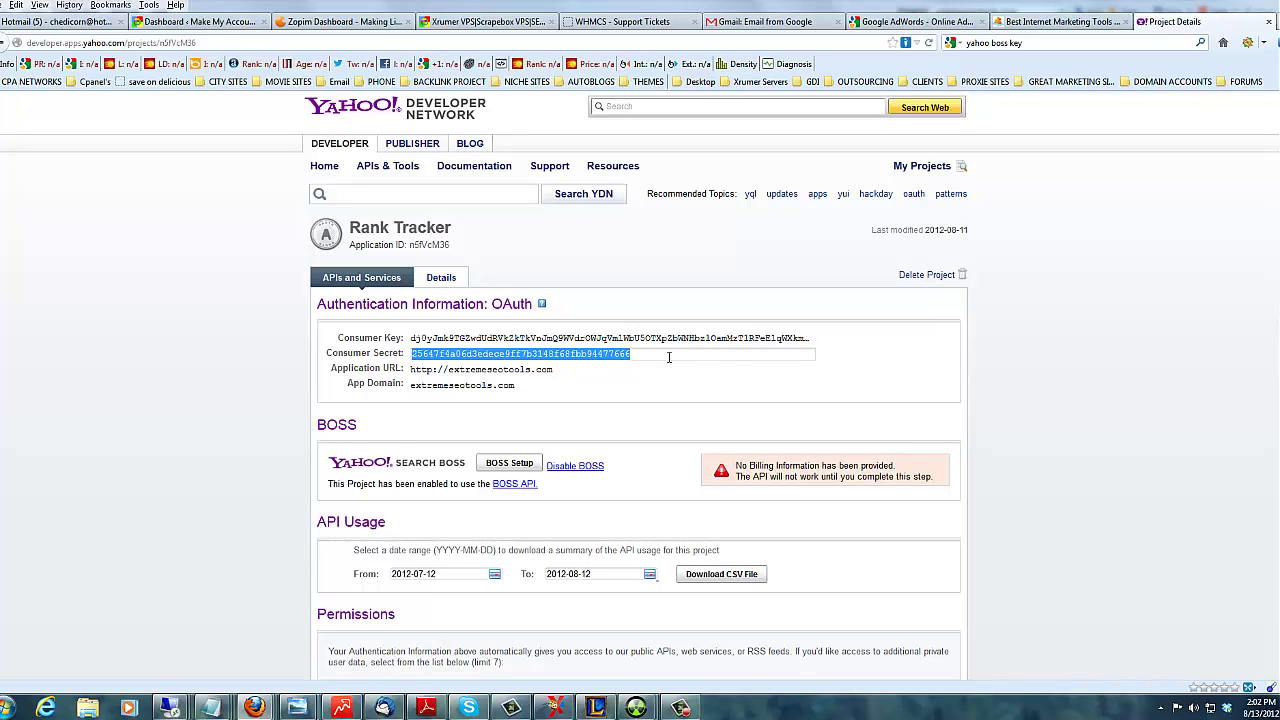
left_click(425, 340)
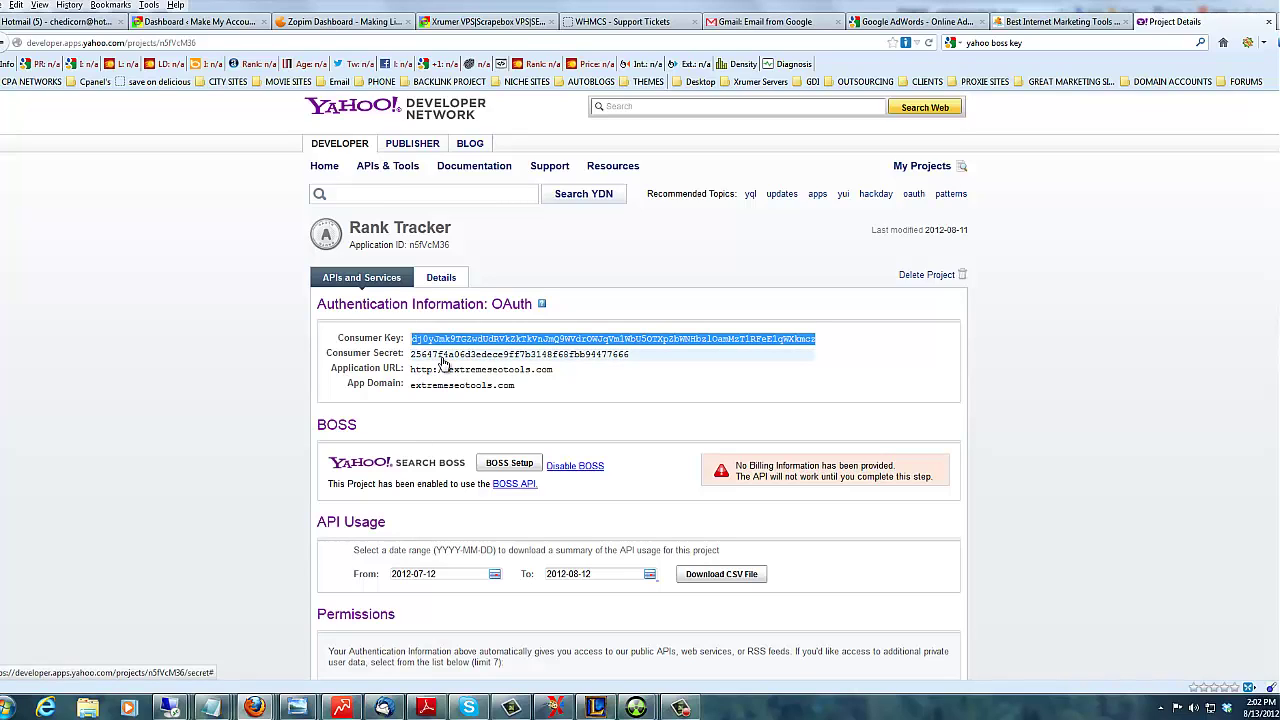
left_click(342, 708)
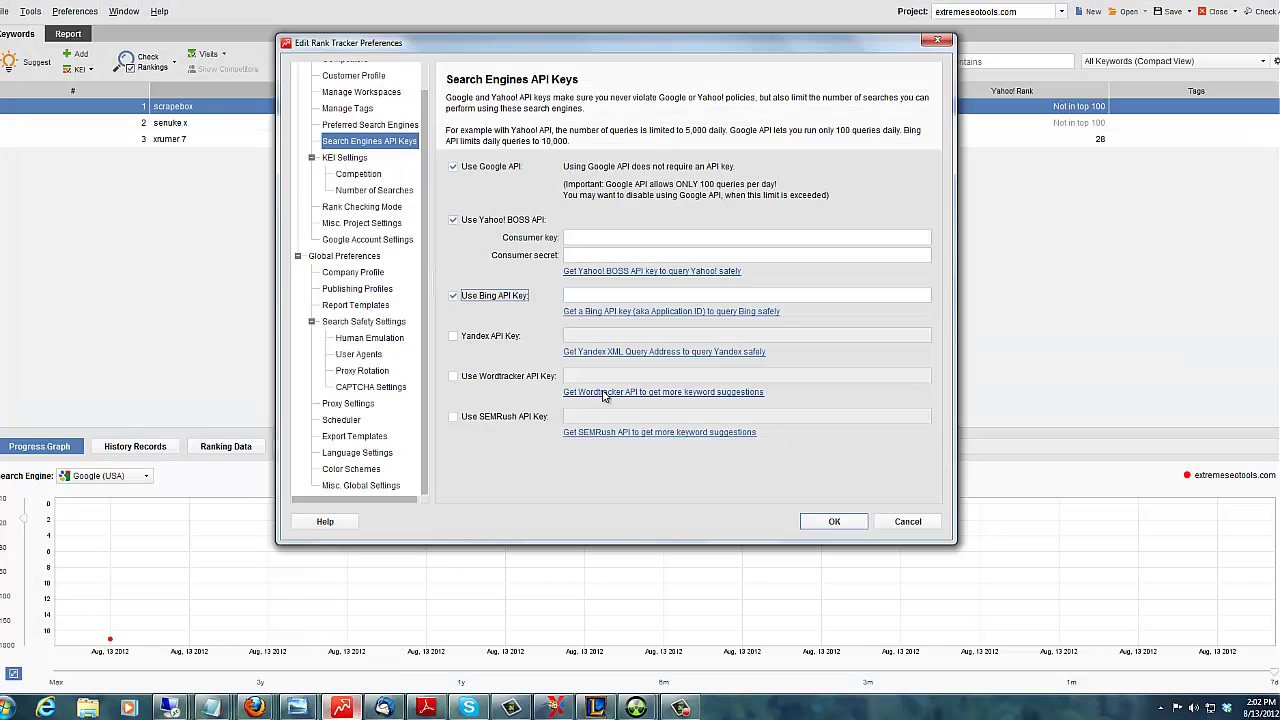
left_click(587, 239)
Copy the Yahoo project's Consumer Secret into Rank Tracker's Consumer secret field.
left_click(254, 708)
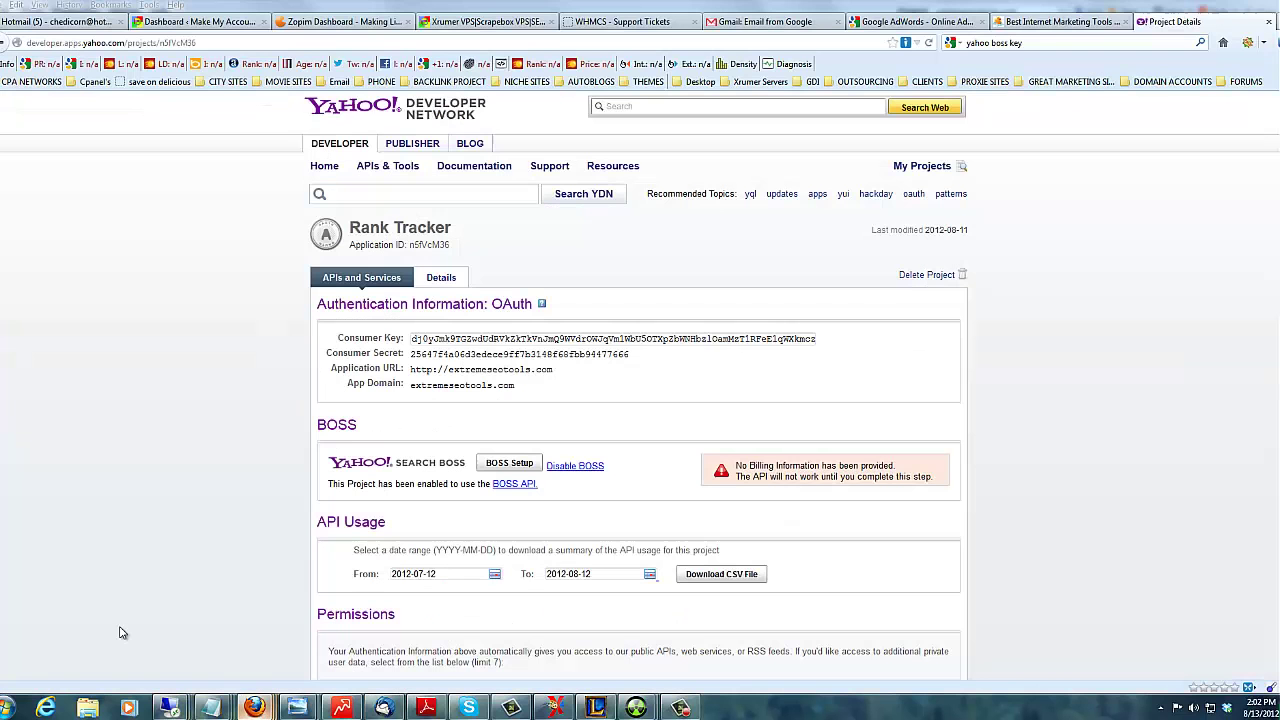
left_click(612, 356)
key("ctrl+c")
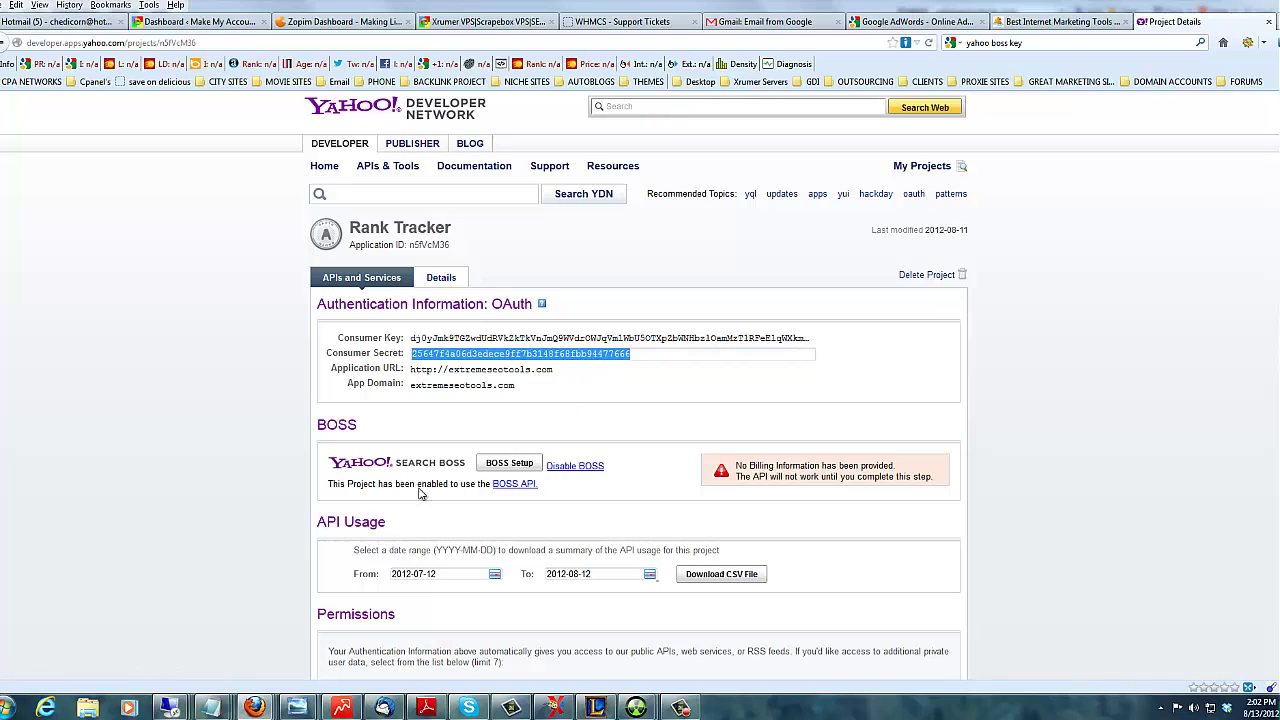
left_click(342, 708)
left_click(575, 256)
key("ctrl+v")
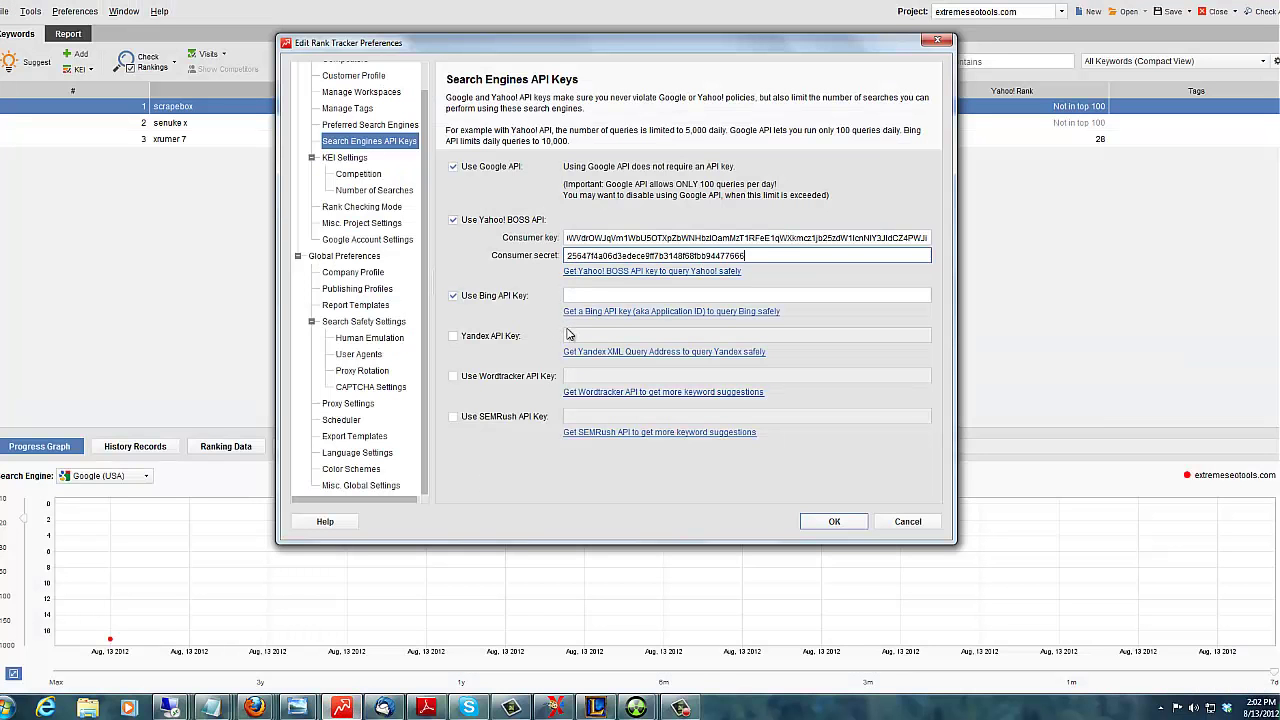
Turn off the Bing API key, save the API settings, and select all keyword rows.
left_click(453, 295)
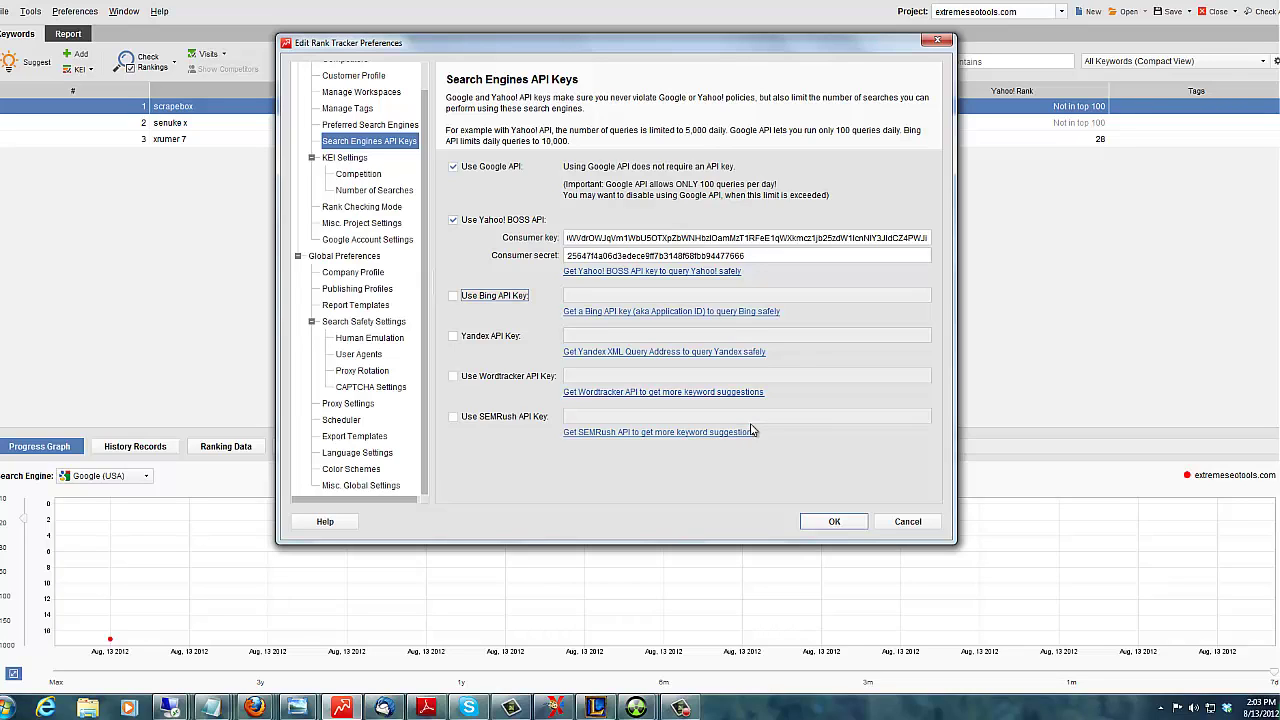
left_click(835, 522)
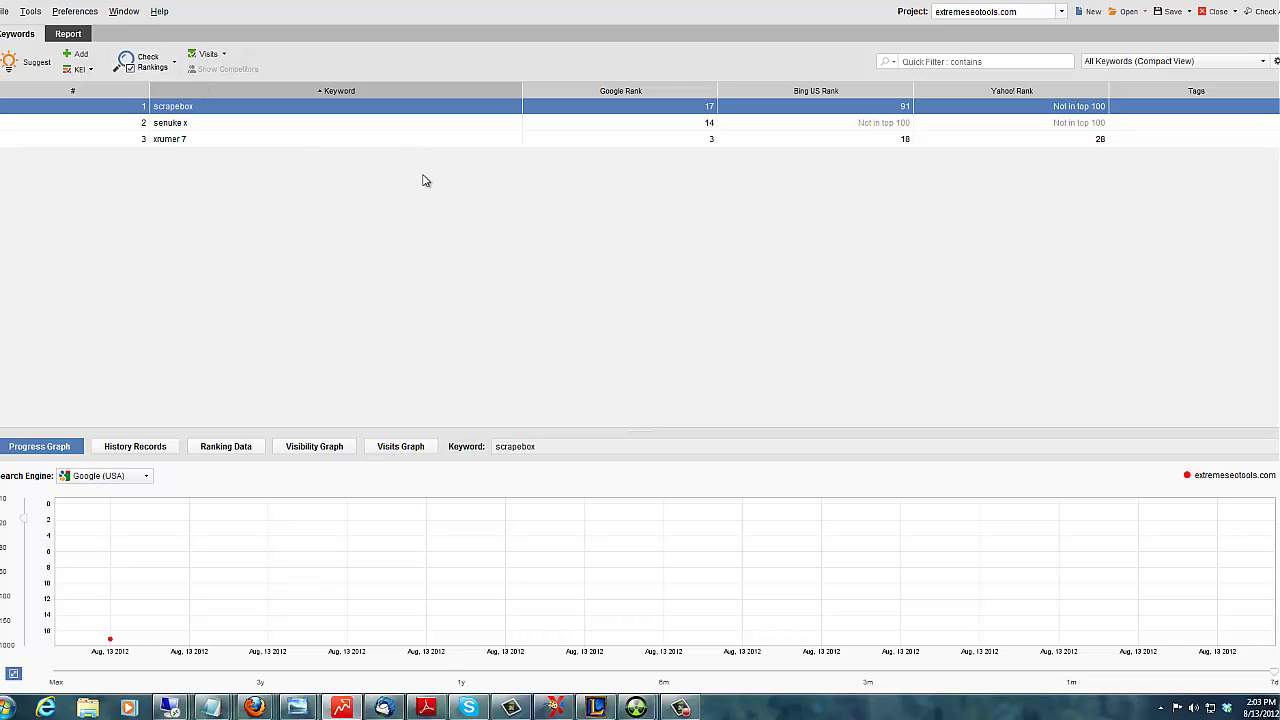
key("shift+Down")
key("shift+Down")
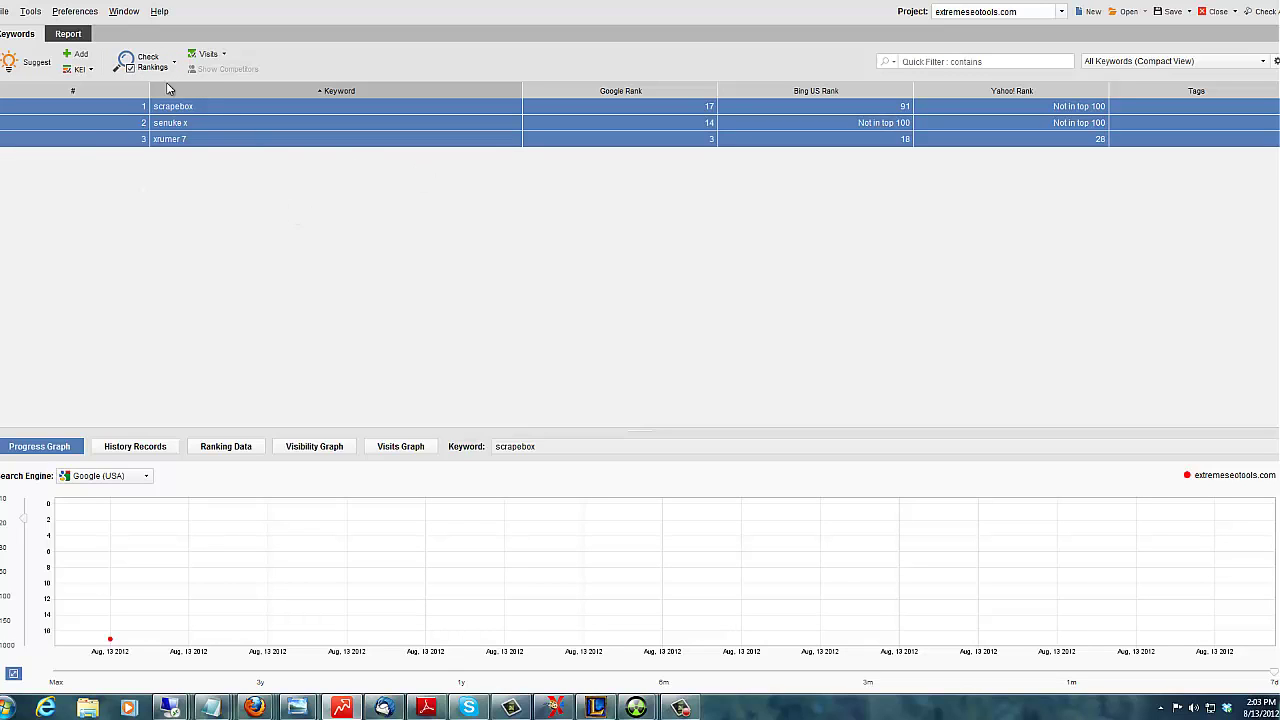
Connect the extremeseotools.com Analytics account and profile, enable 'Use Google Analytics login information' for AdWords, and save.
left_click(75, 11)
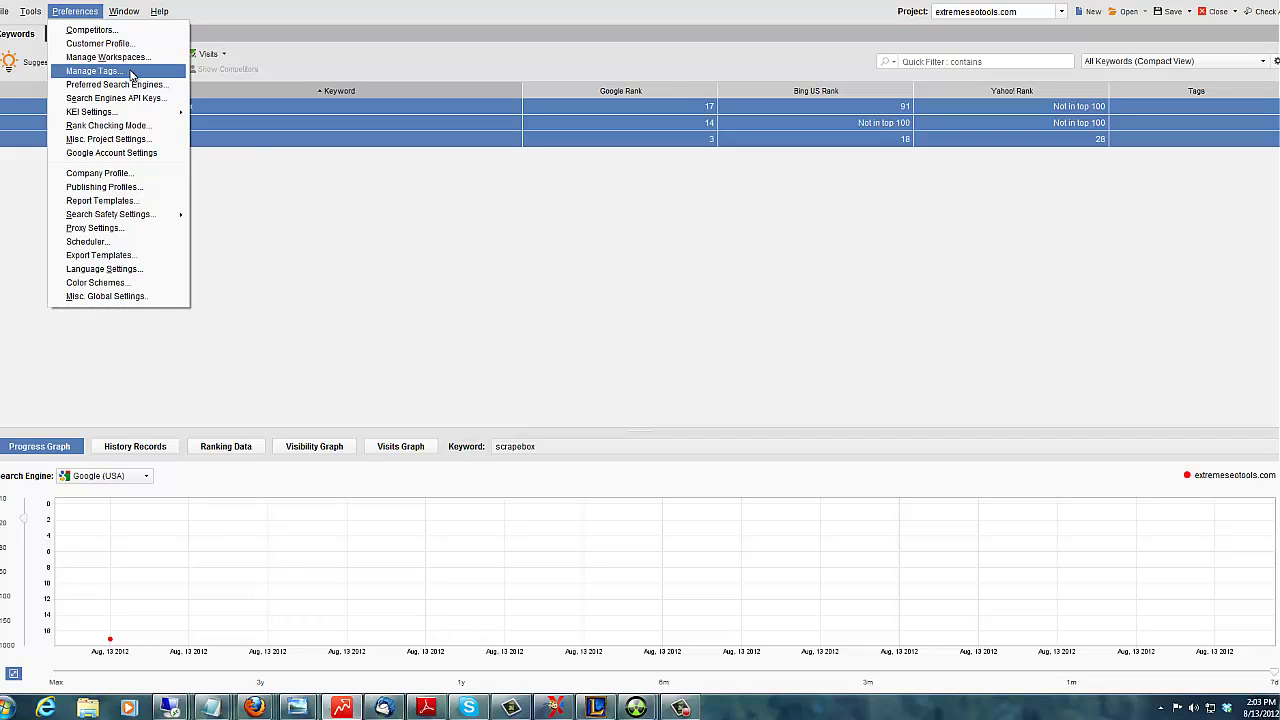
left_click(111, 152)
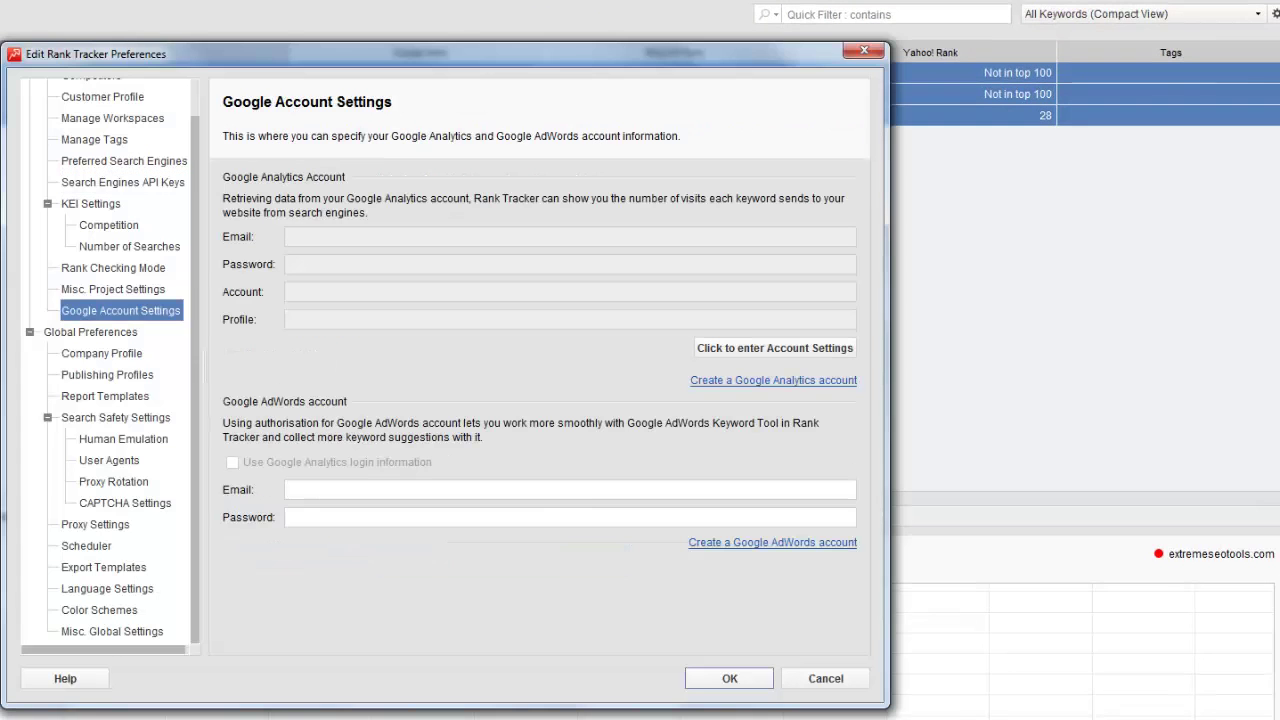
left_click(721, 351)
left_click(553, 648)
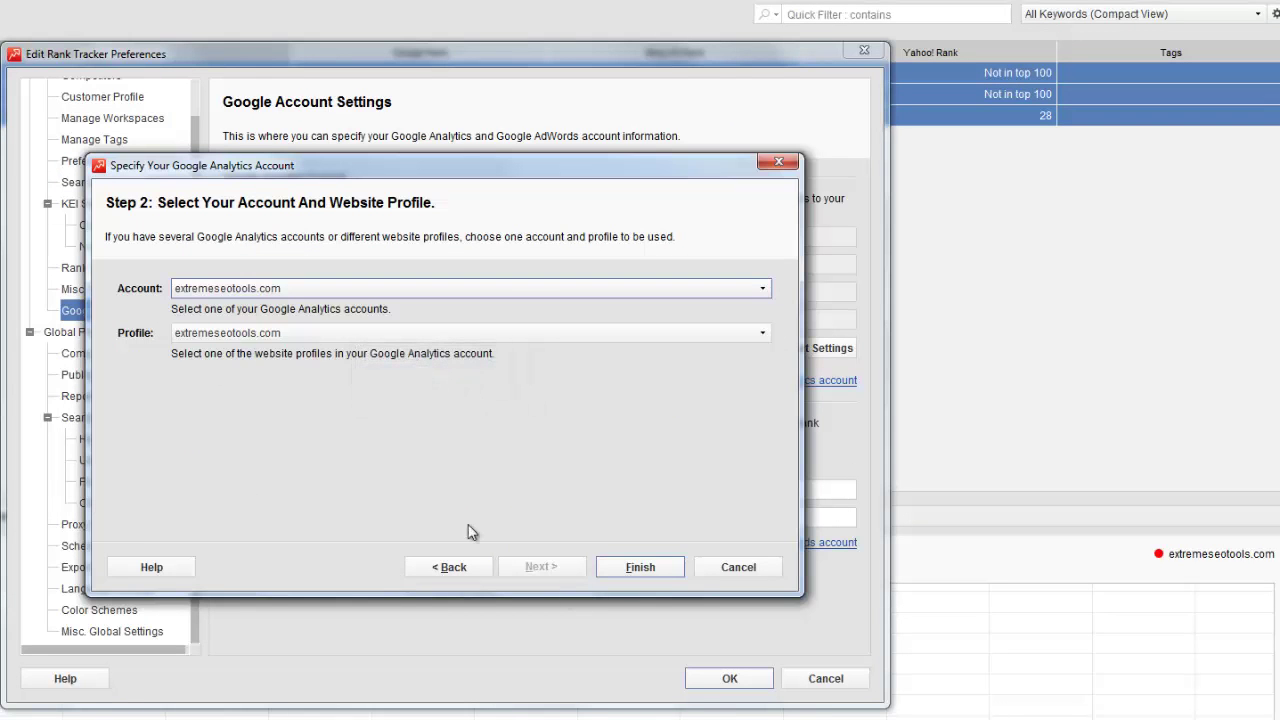
left_click_drag(365, 174, 843, 62)
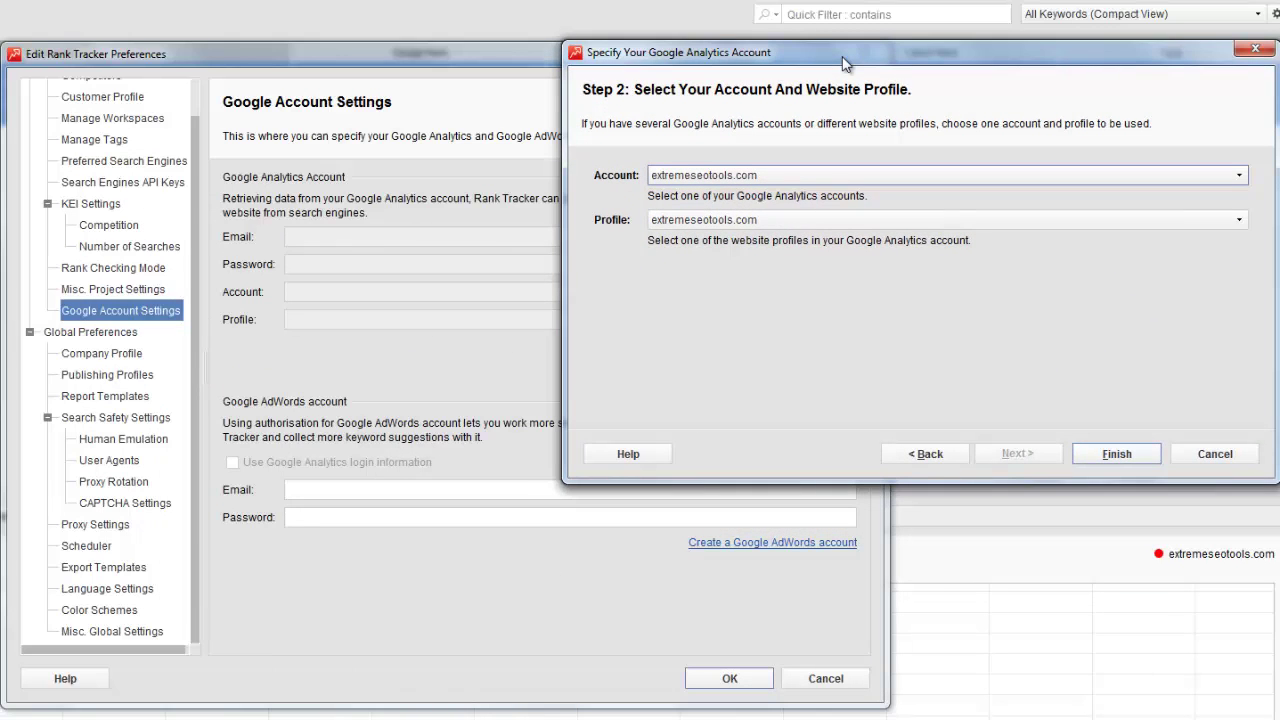
left_click_drag(721, 49, 663, 30)
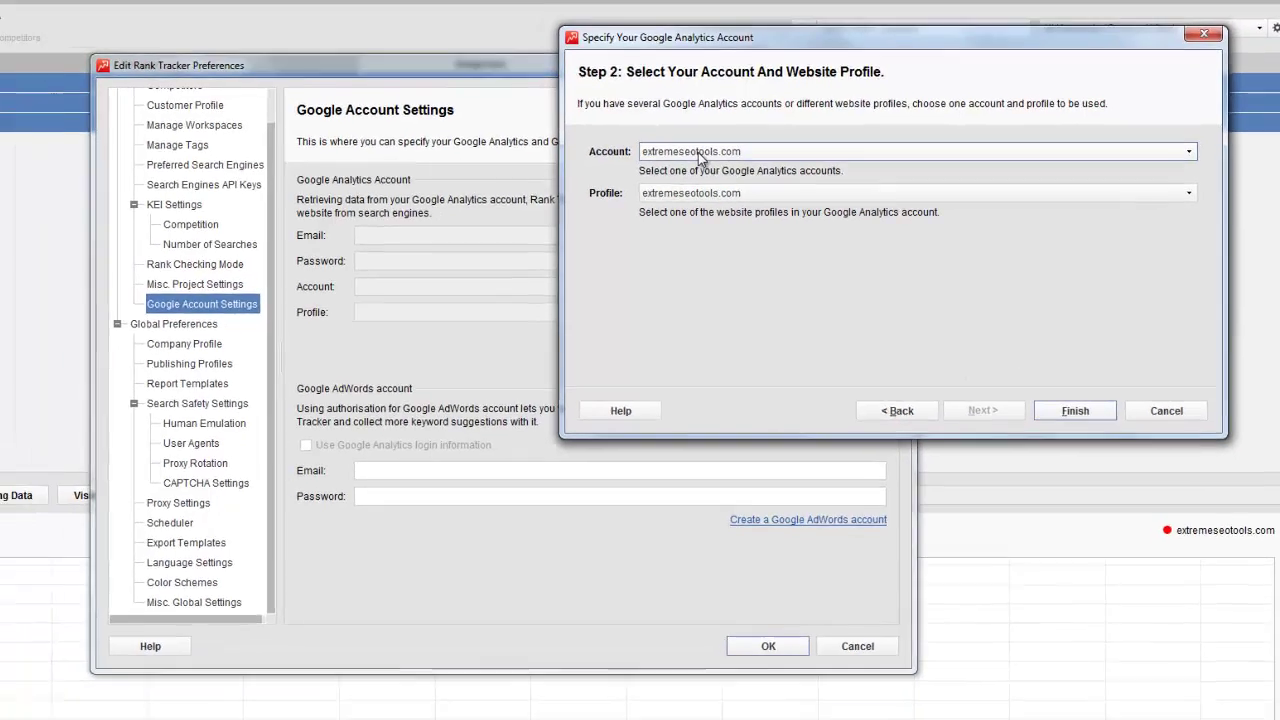
left_click(1075, 410)
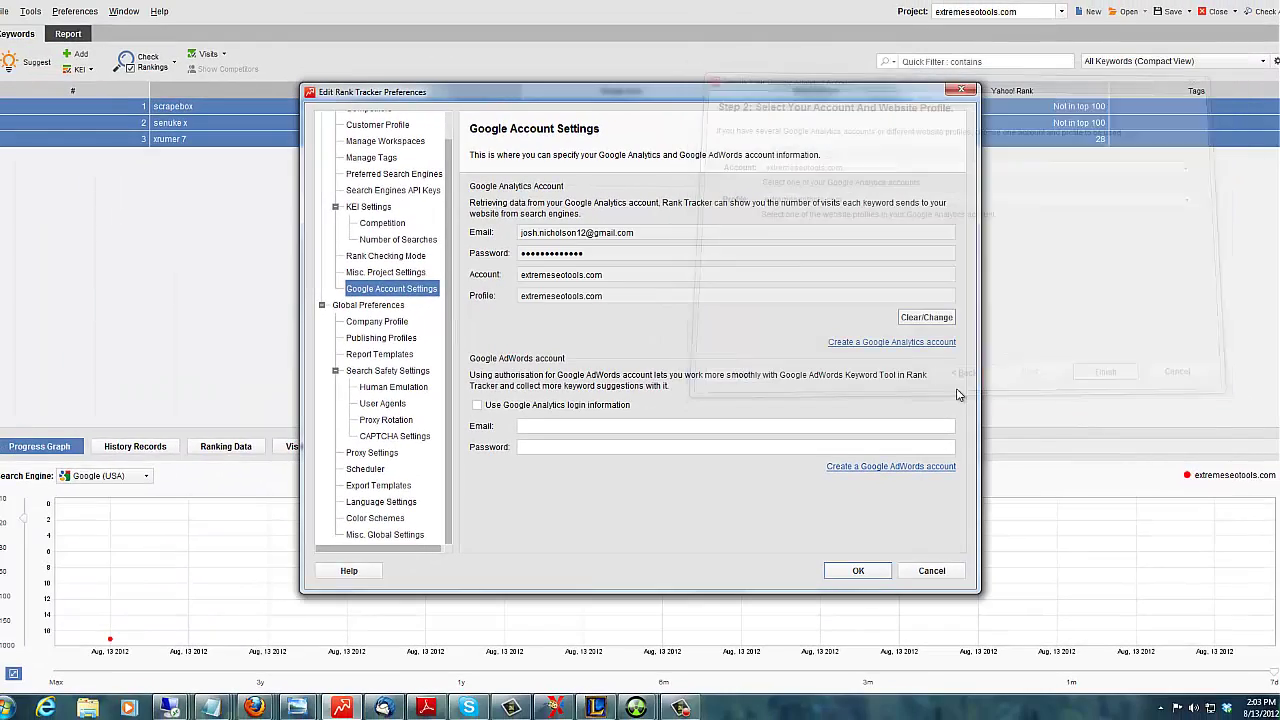
left_click(477, 407)
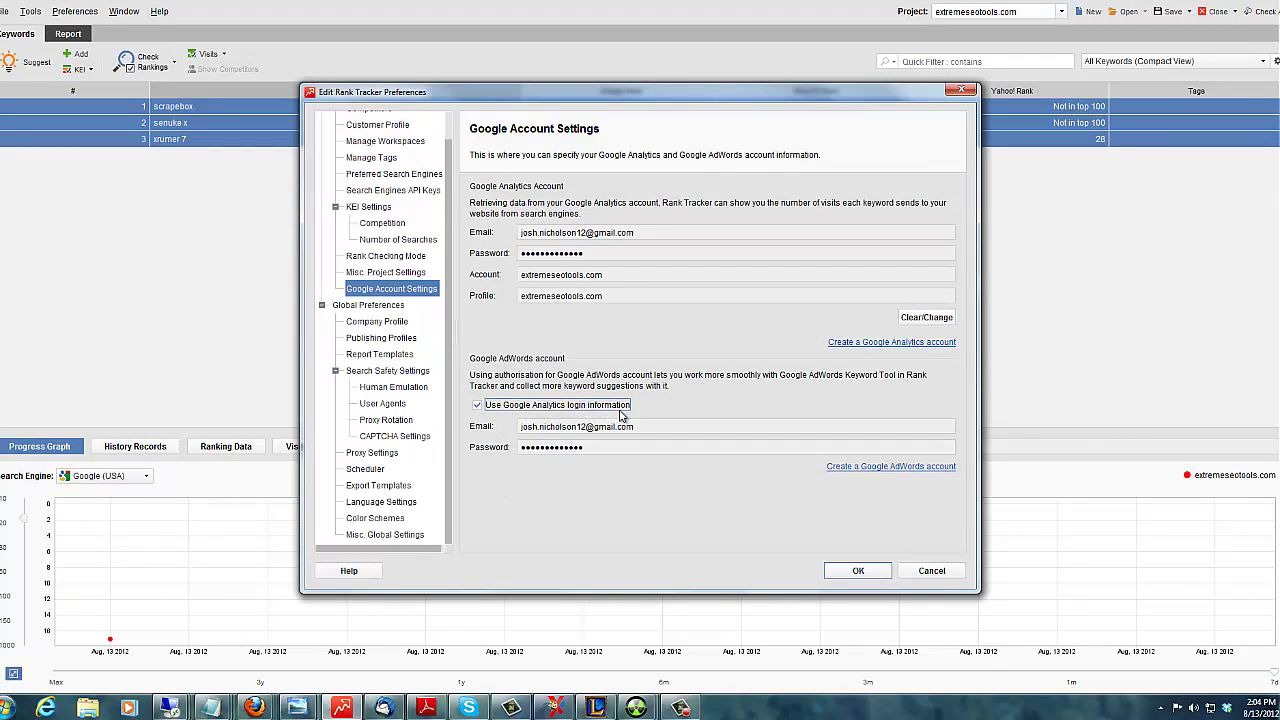
left_click(848, 572)
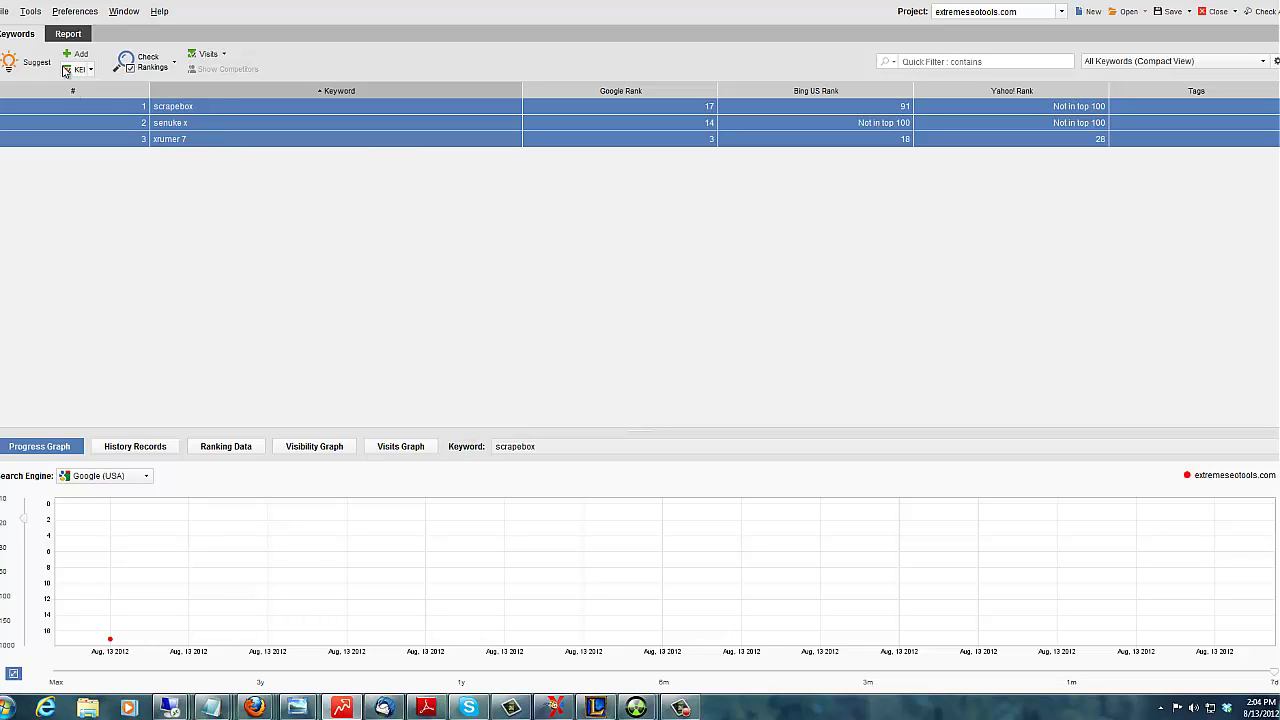
Fetch Wordtracker keyword suggestions for the project keywords and select all 21 suggestions.
left_click(30, 62)
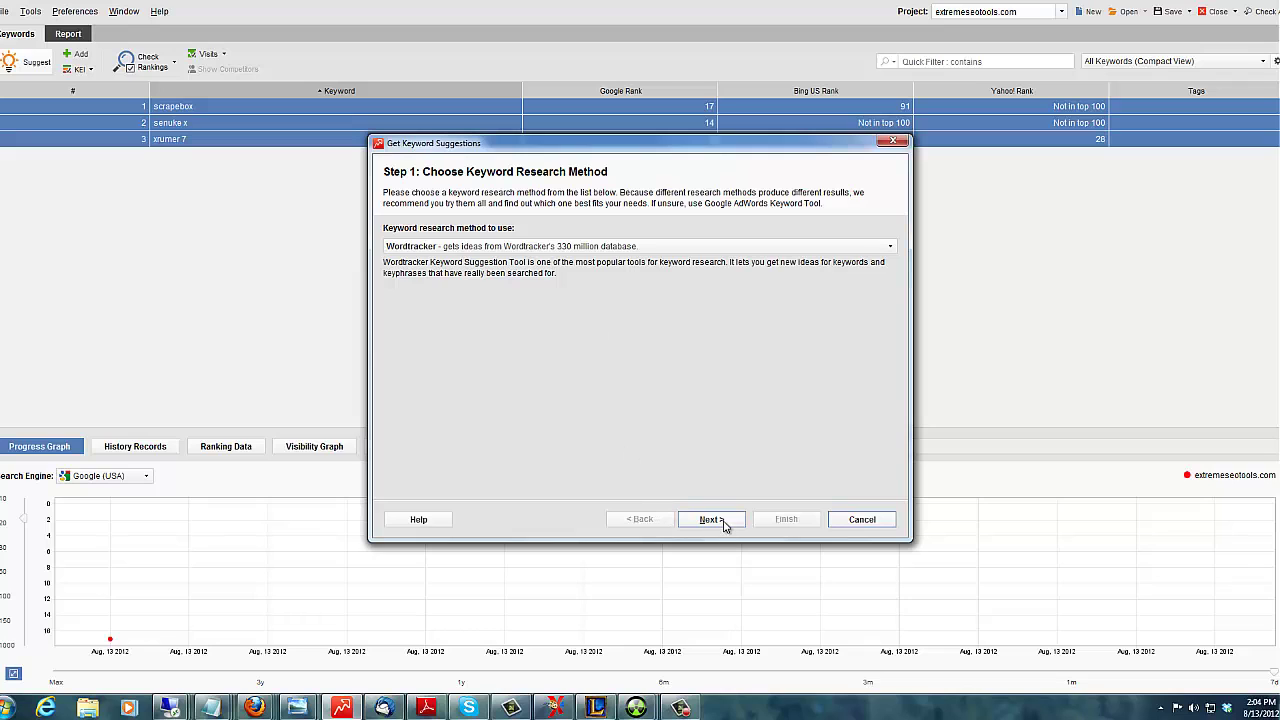
left_click(548, 247)
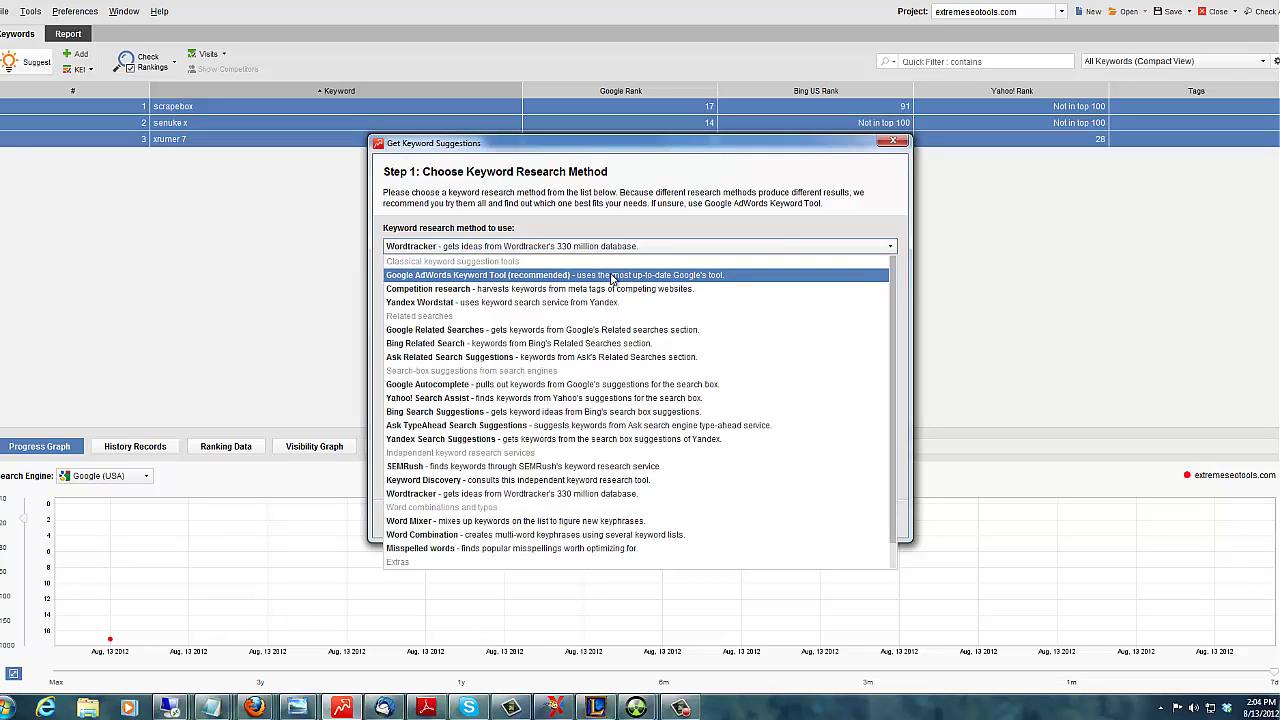
left_click(587, 494)
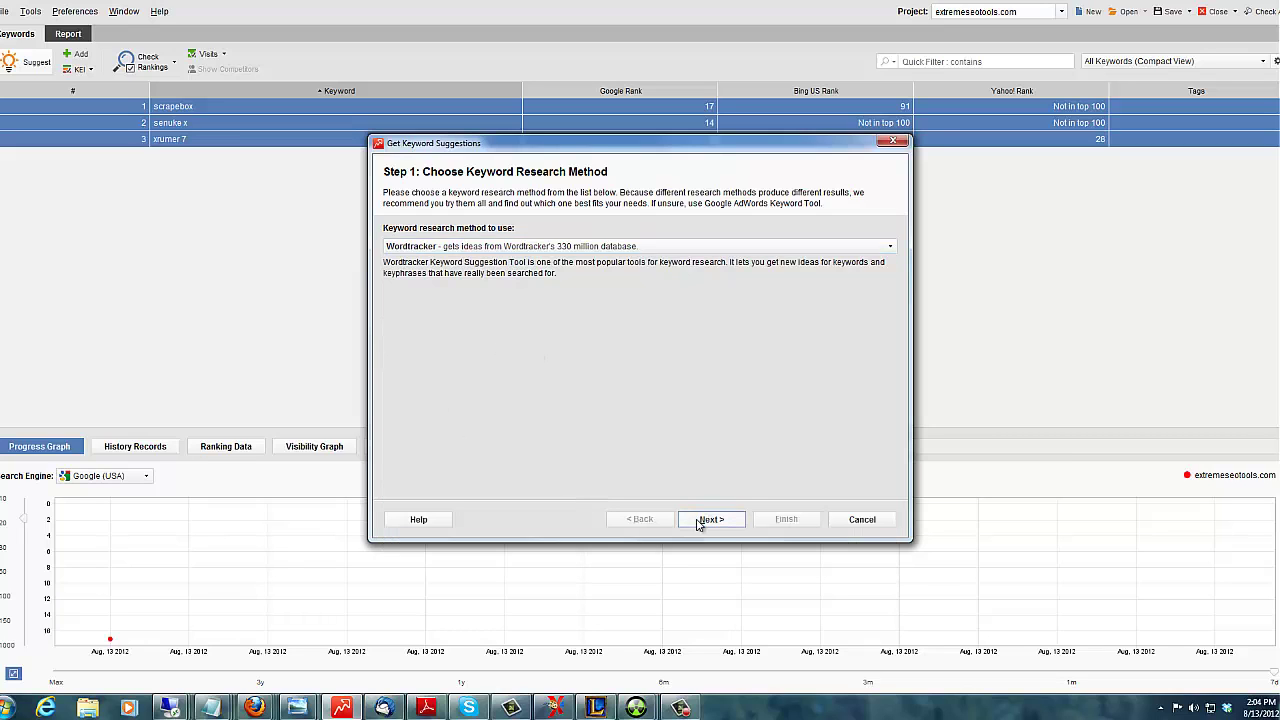
left_click(708, 519)
left_click(714, 520)
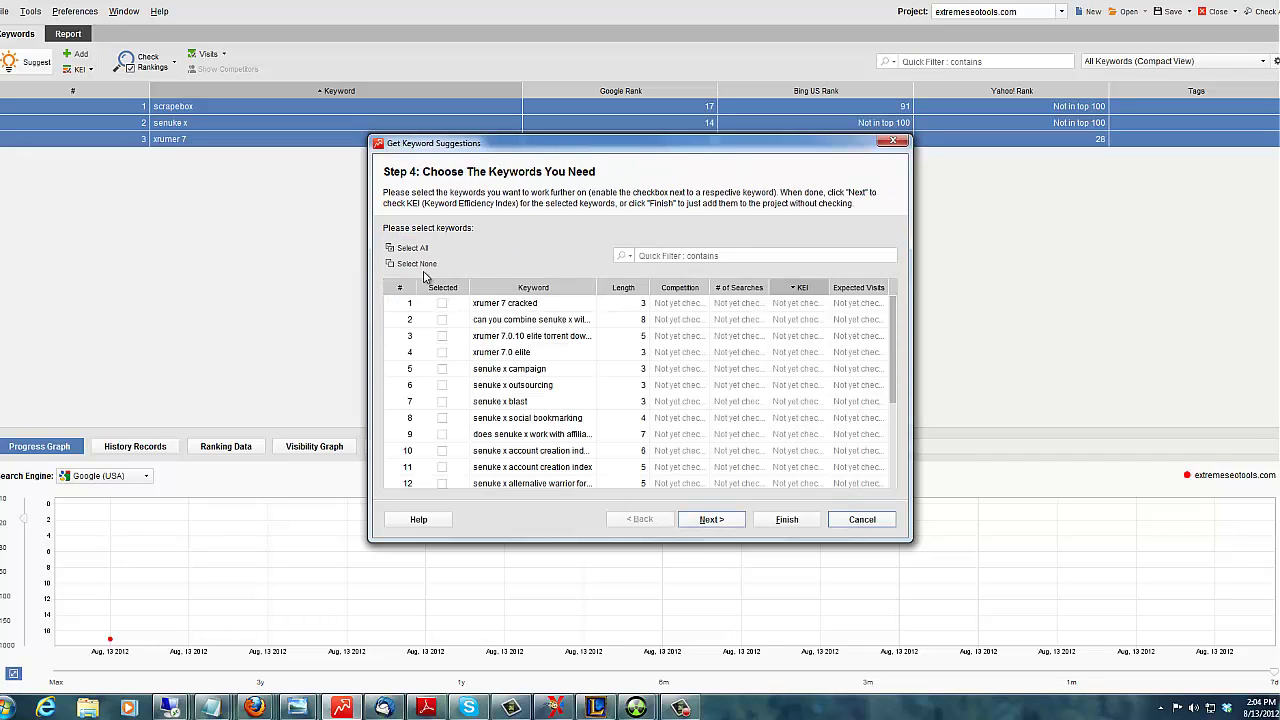
left_click(412, 248)
left_click_drag(900, 377, 900, 461)
Update the Keyword Efficiency Index for the 21 selected keywords until it completes.
left_click(711, 519)
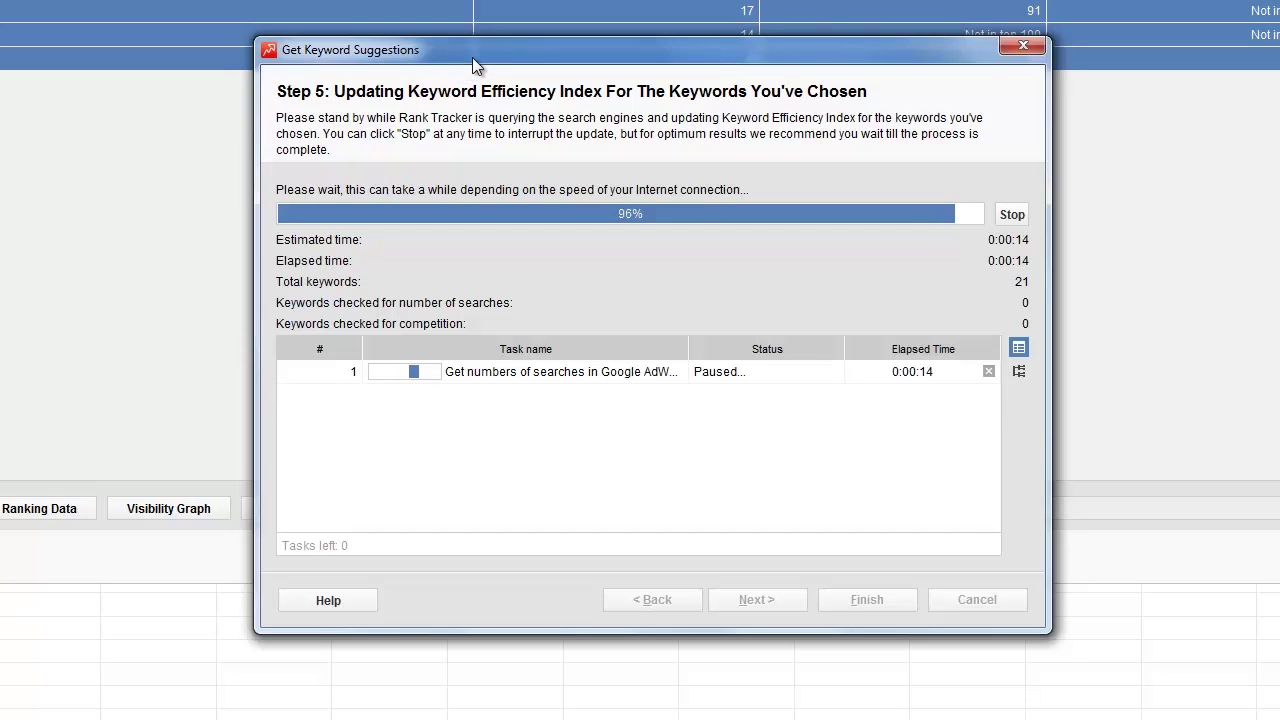
left_click_drag(473, 56, 447, 84)
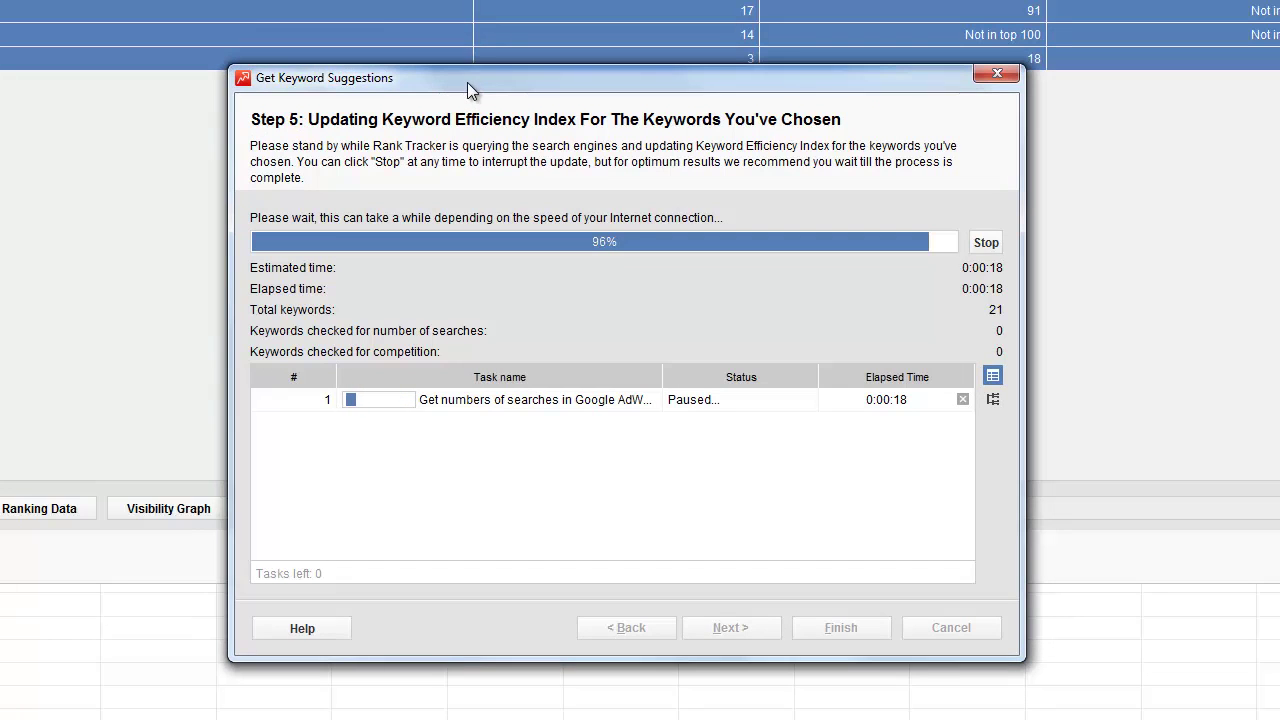
mouse_move(467, 84)
left_mouse_down()
mouse_move(466, 110)
mouse_move(476, 103)
left_mouse_up()
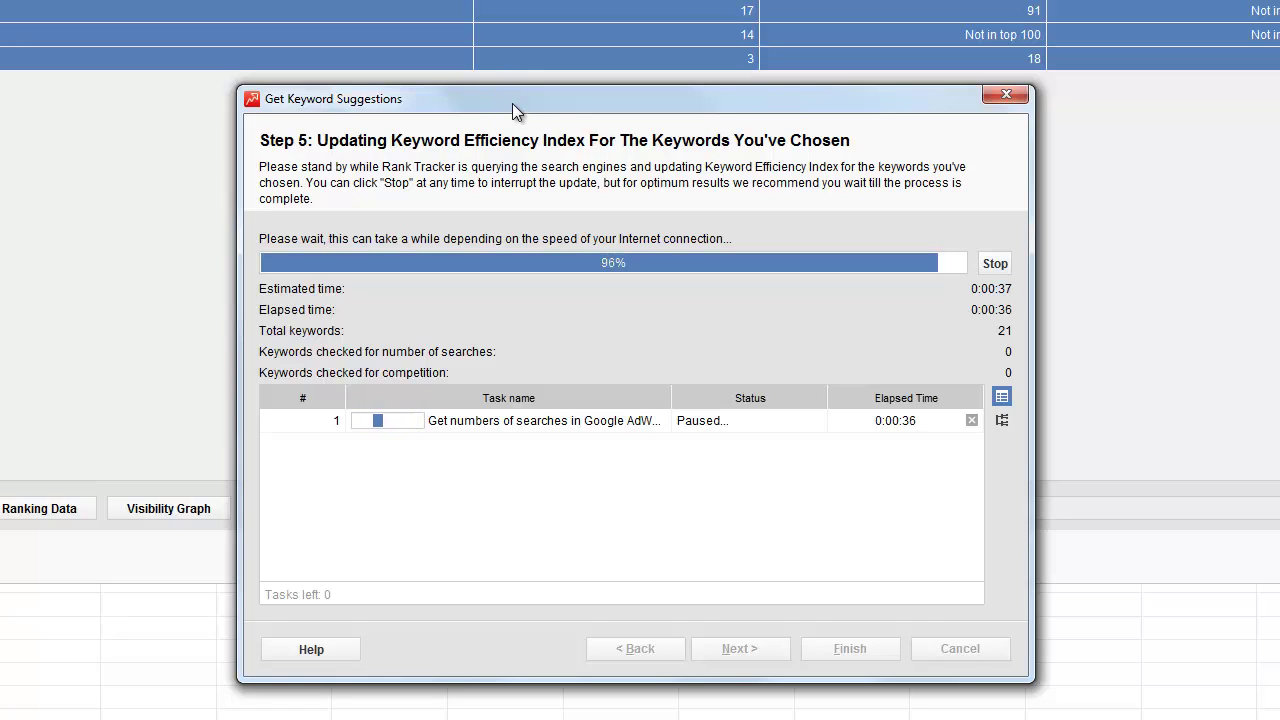
mouse_move(506, 101)
left_mouse_down()
mouse_move(486, 113)
mouse_move(518, 115)
left_mouse_up()
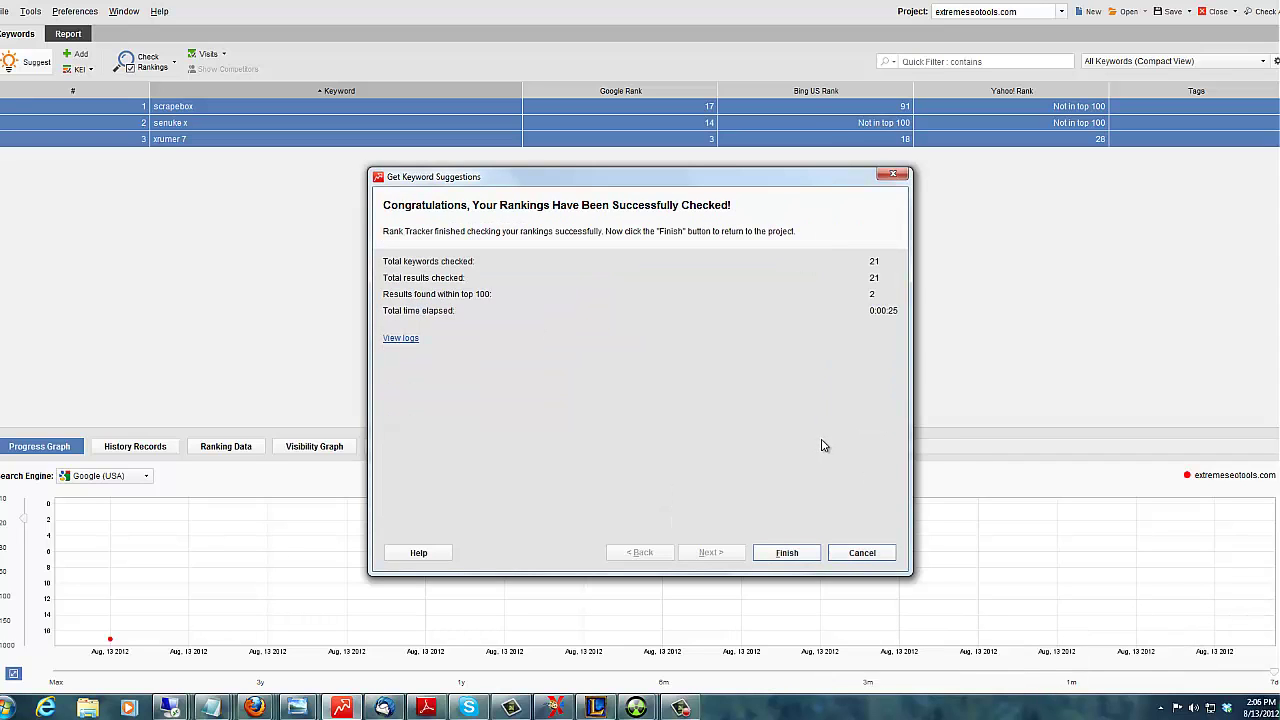
Finish adding the suggested keywords, then display the keyword table in Keyword Research View.
left_click(786, 553)
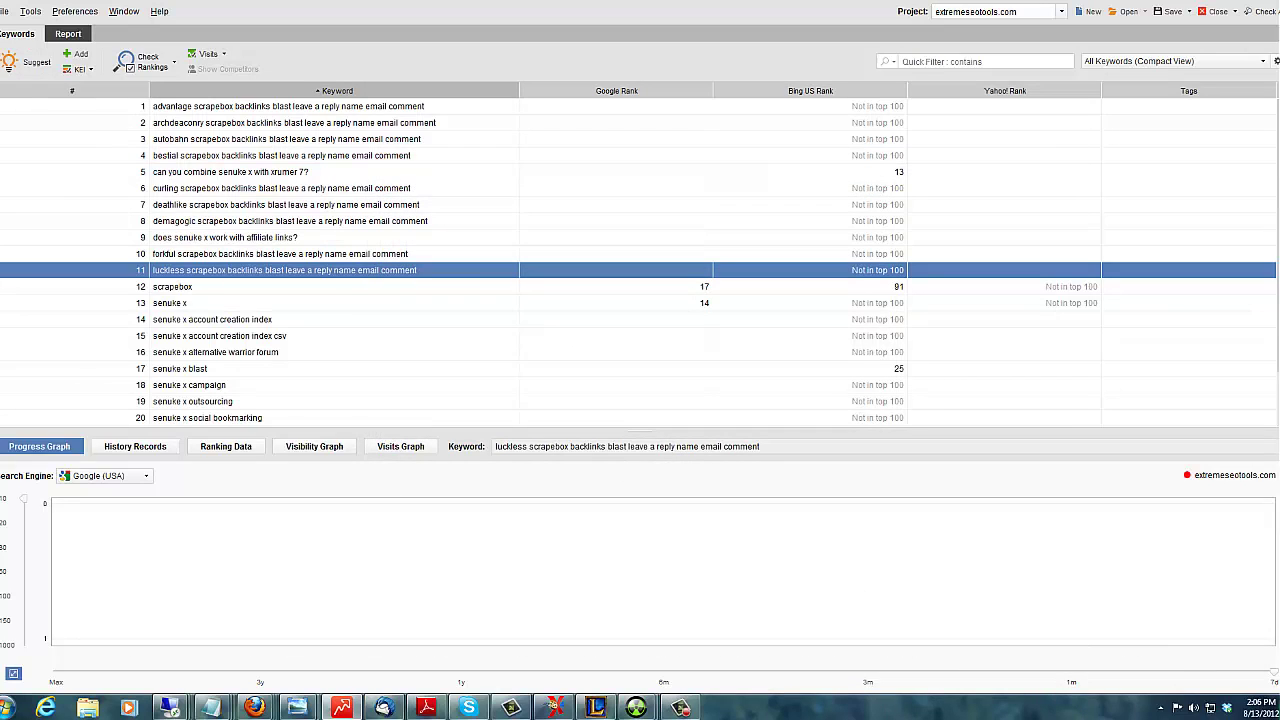
left_click_drag(1277, 261, 1277, 315)
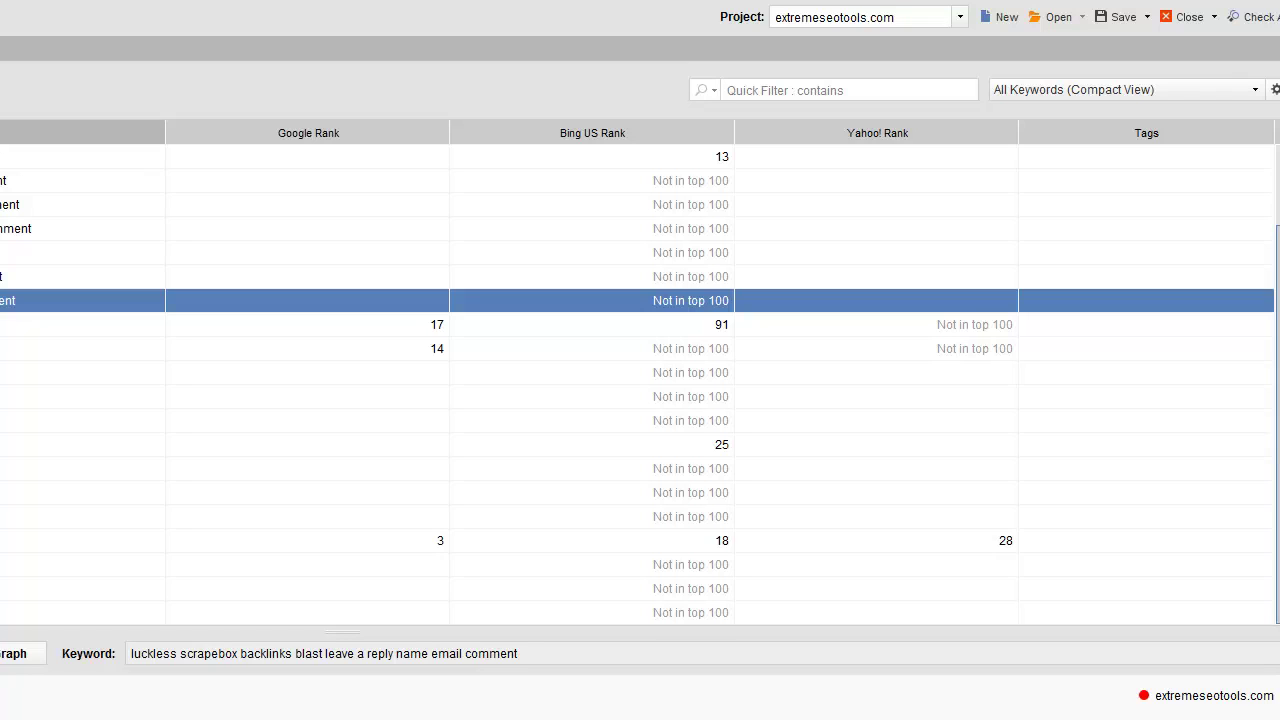
left_click_drag(1277, 315, 1277, 235)
left_click(1122, 90)
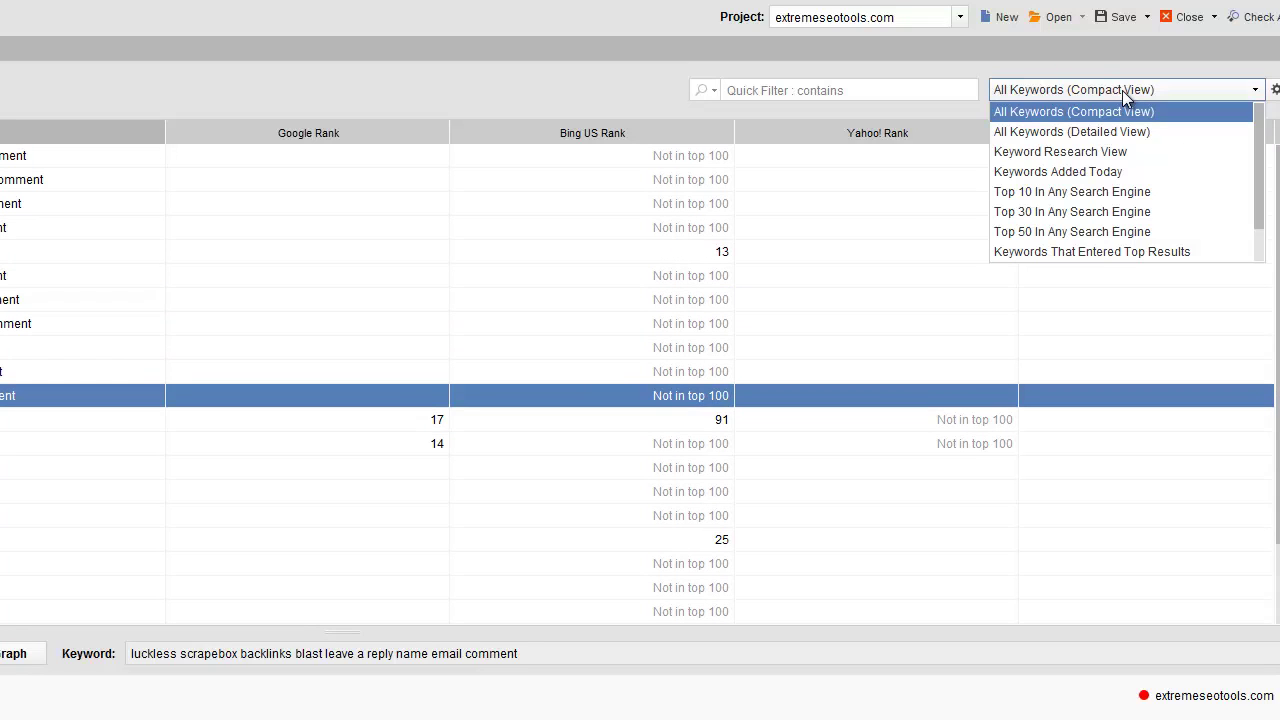
left_click(1132, 152)
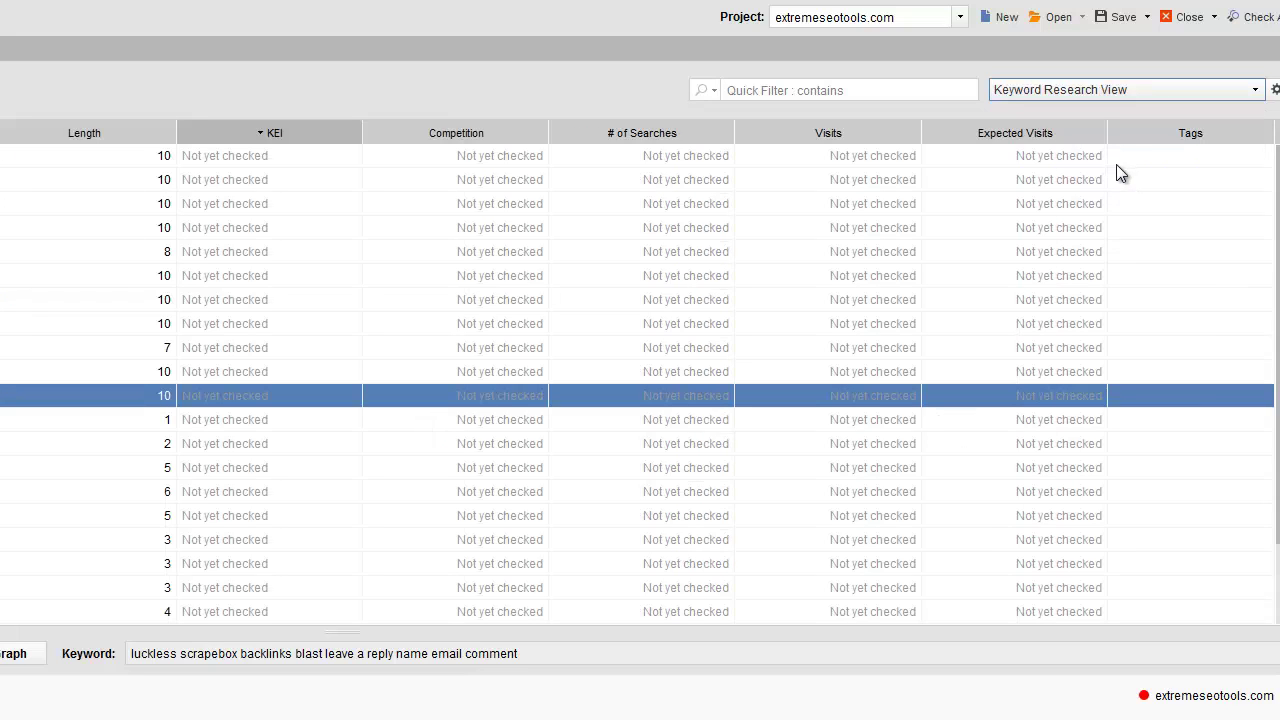
scroll(1274, 275, "down", 1)
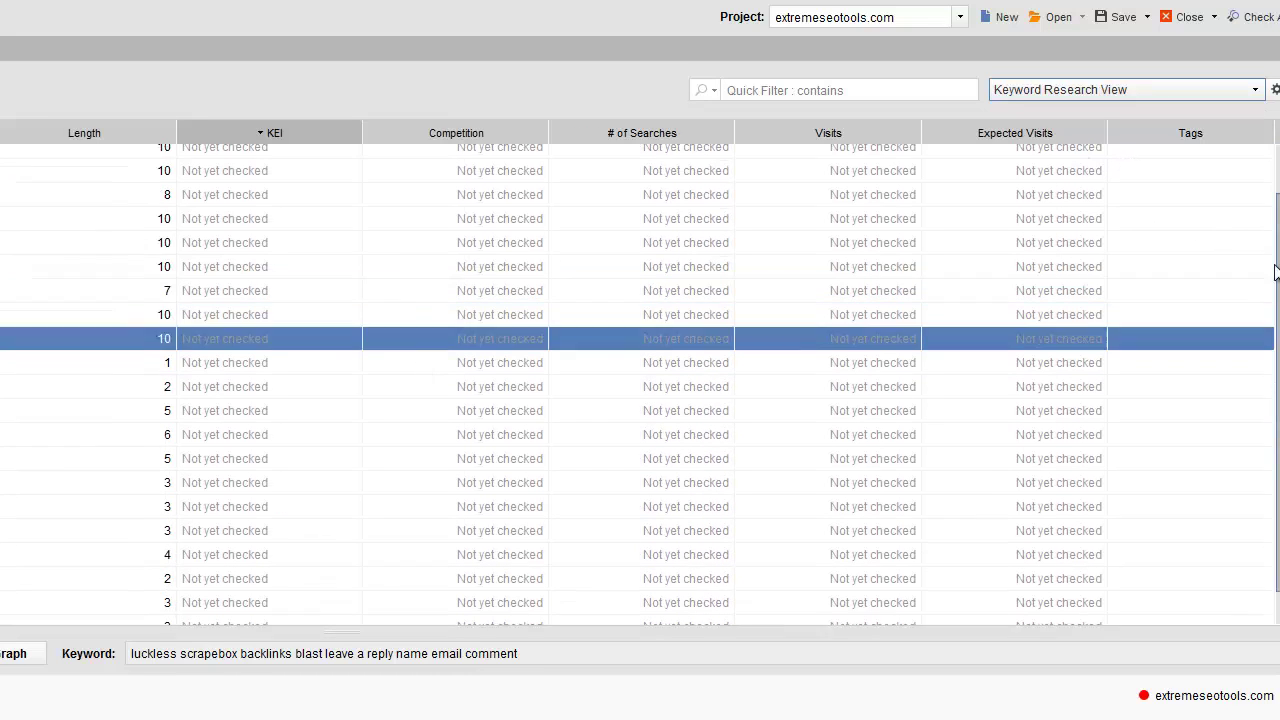
left_click_drag(1274, 270, 1272, 208)
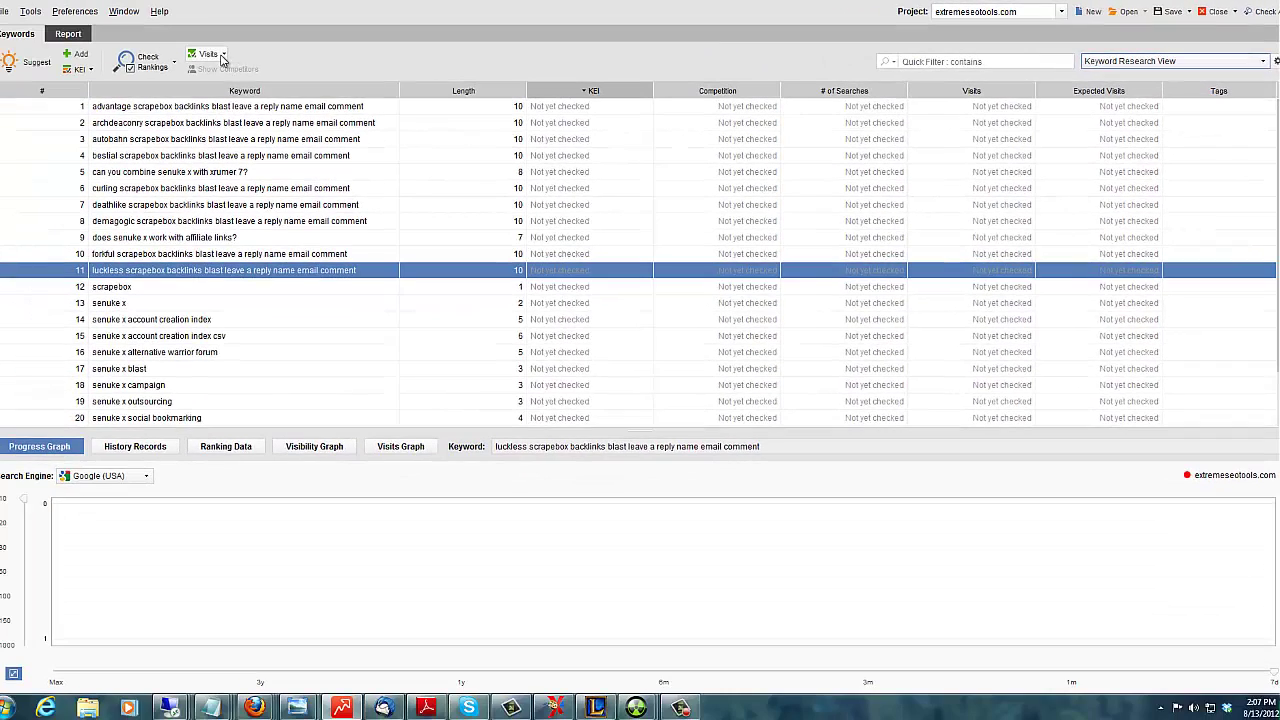
left_click(222, 55)
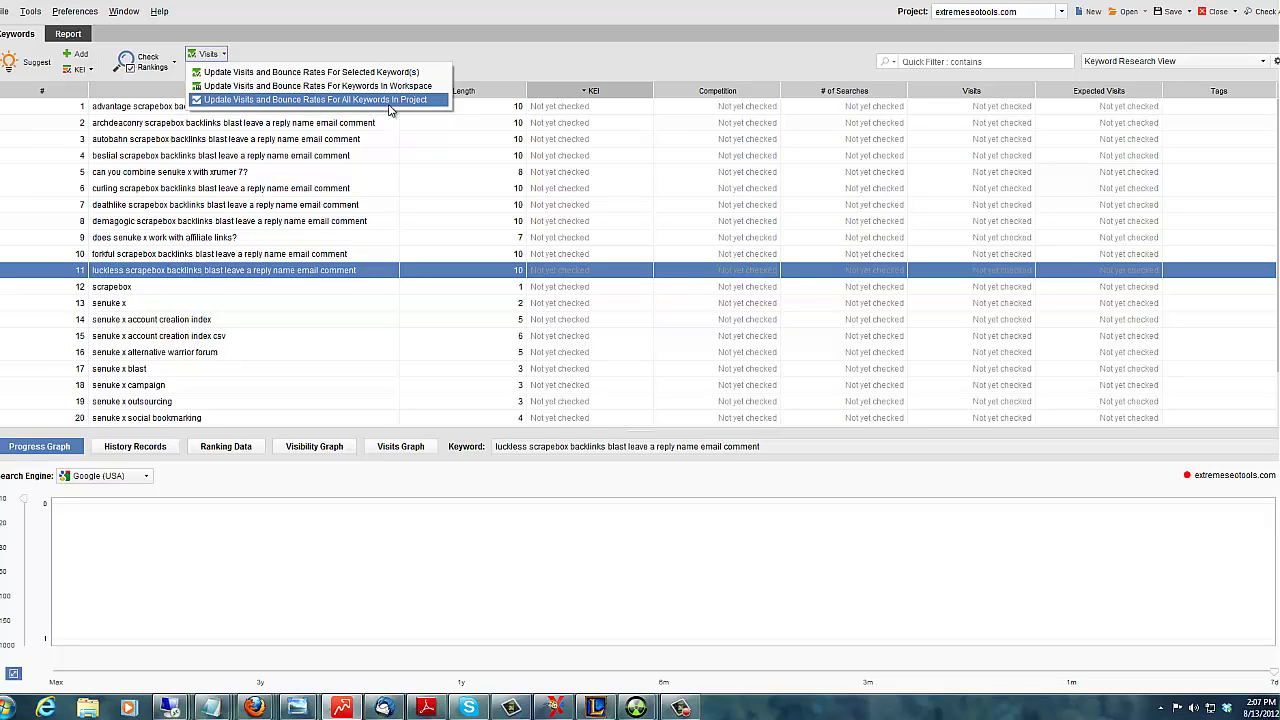
left_click(389, 101)
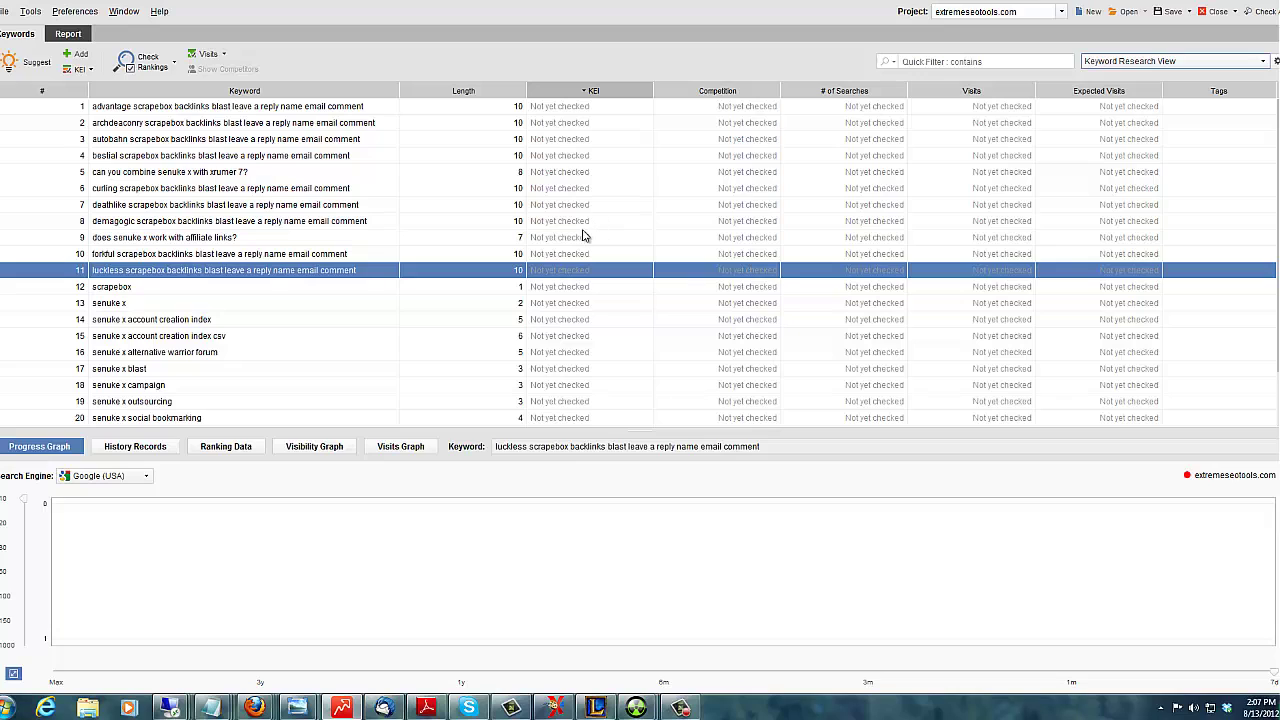
left_click(224, 56)
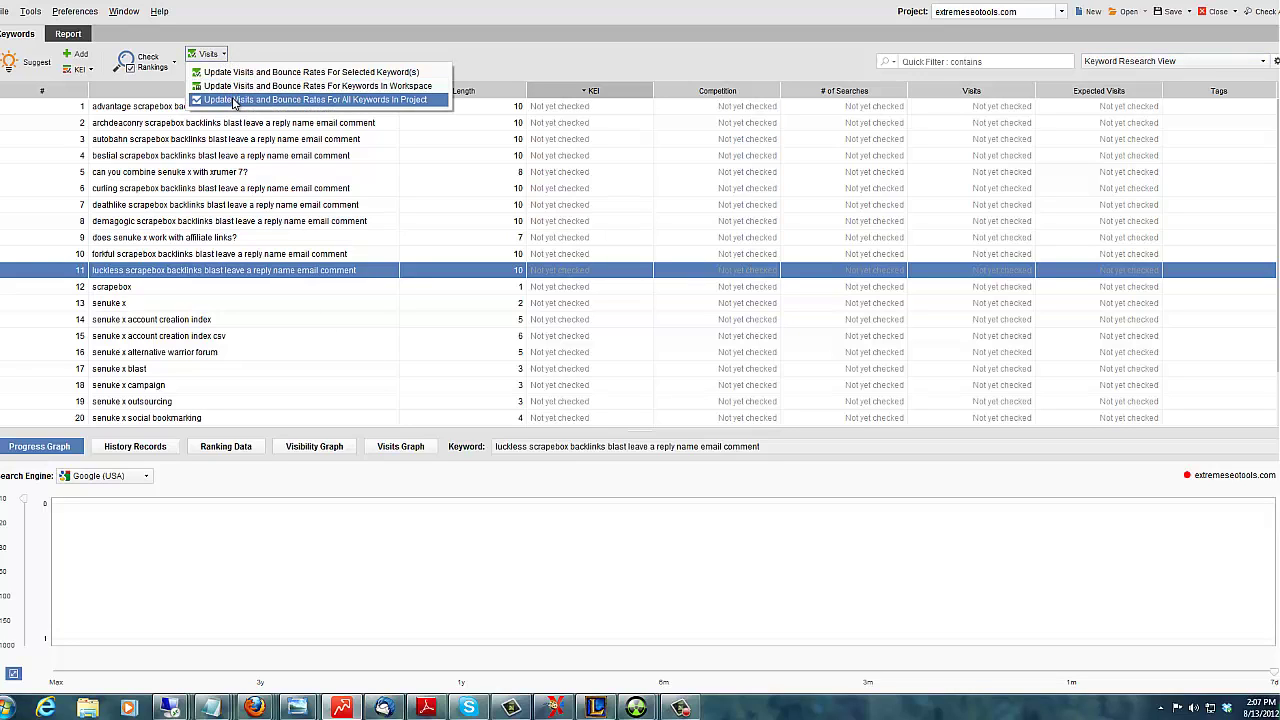
left_click(521, 70)
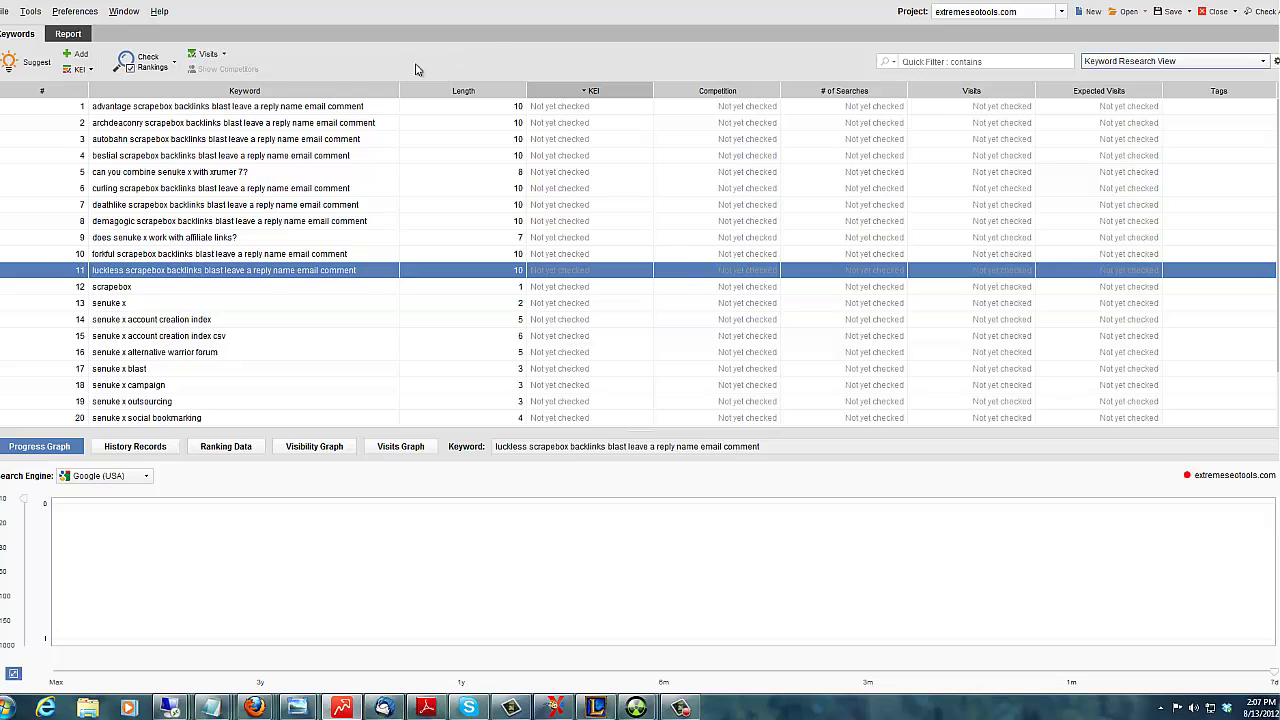
left_click(173, 63)
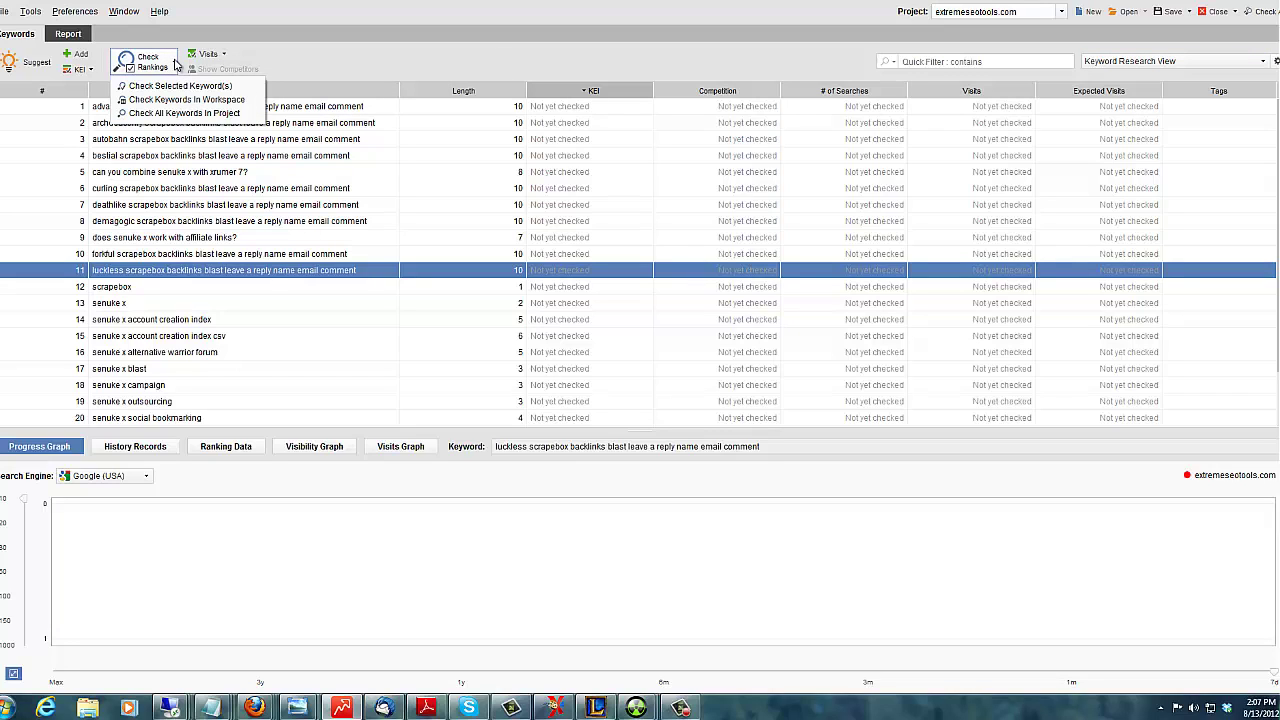
left_click(334, 72)
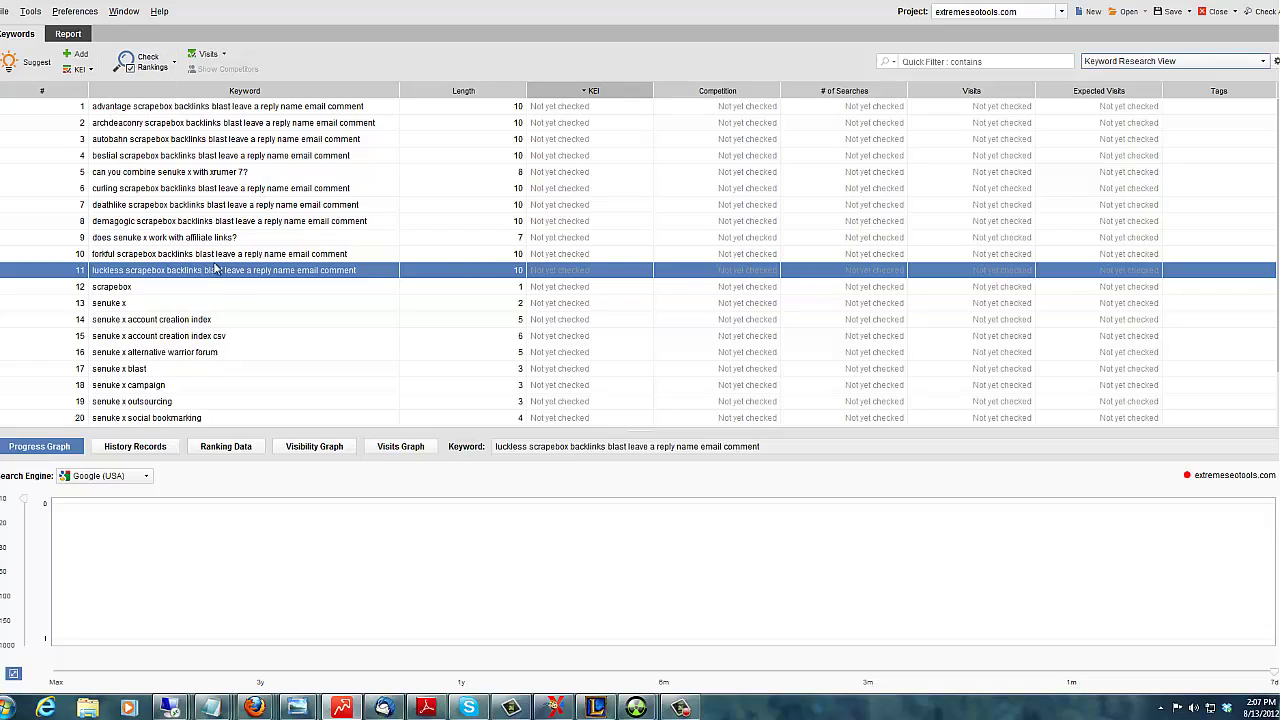
scroll(212, 270, "down", 2)
scroll(212, 270, "up", 2)
Select all project keywords and start a Suggest Keywords lookup for them.
right_click(216, 143)
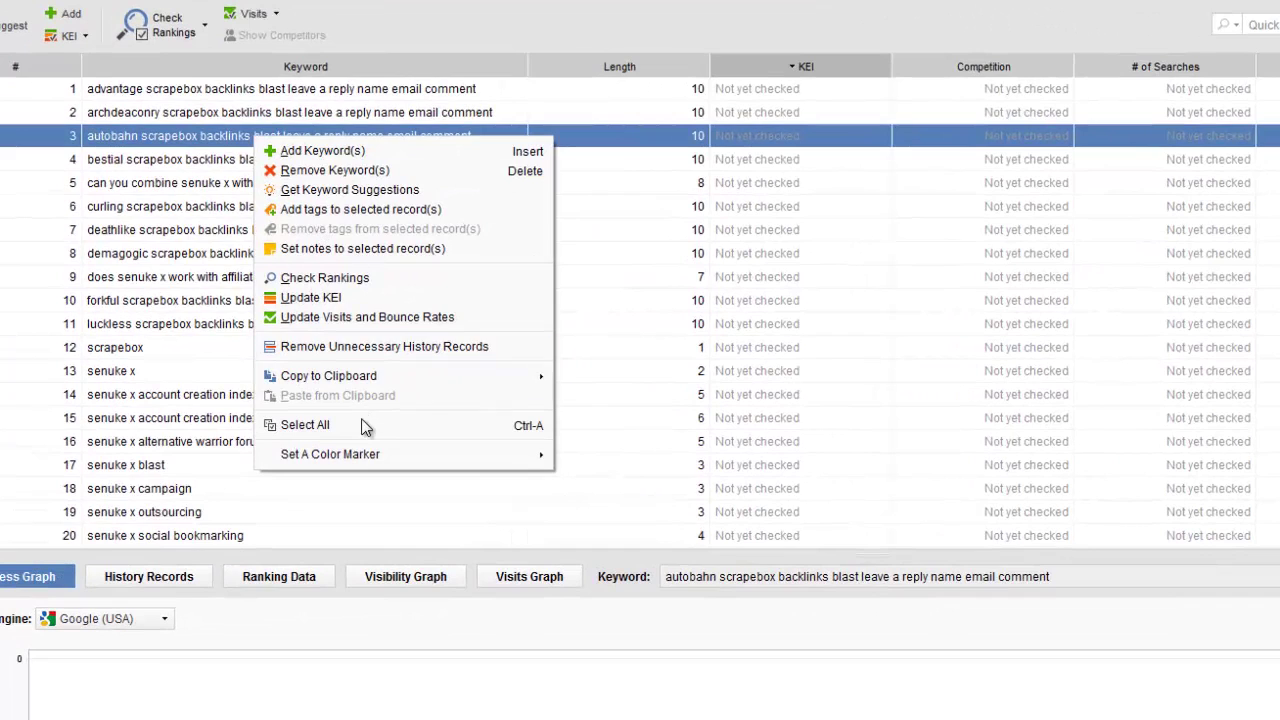
left_click(360, 424)
left_click(8, 32)
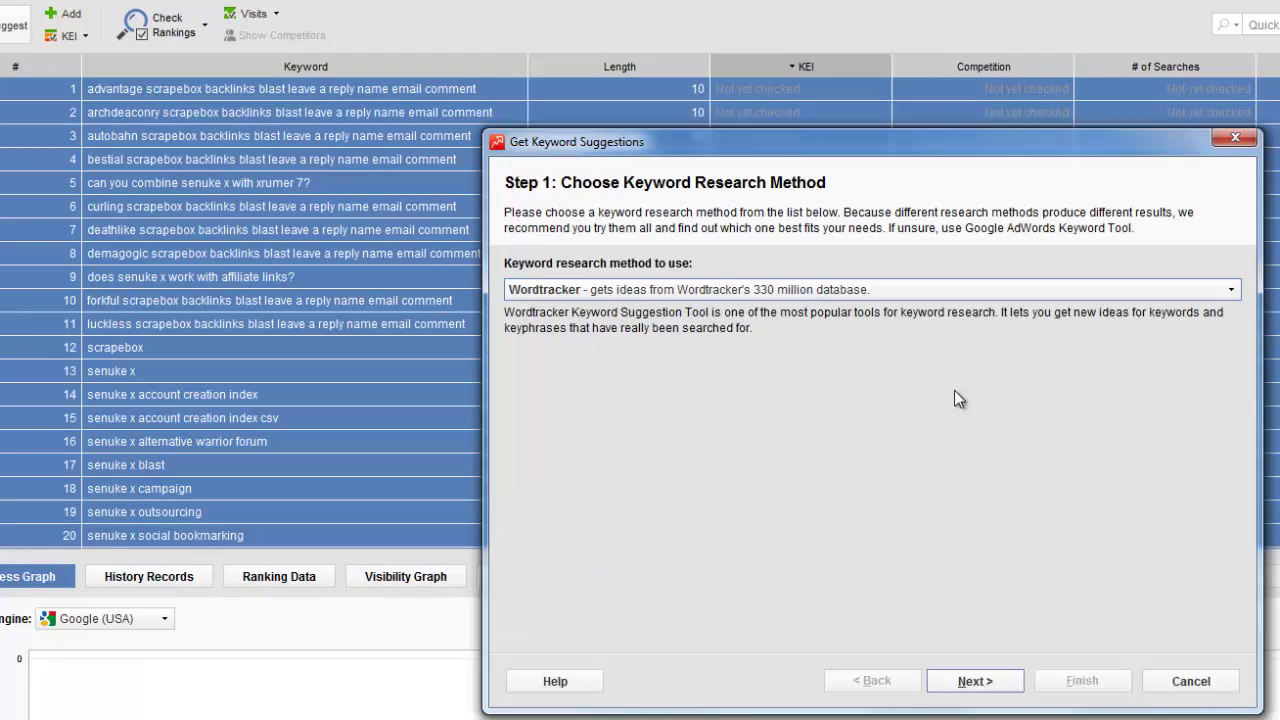
left_click(975, 681)
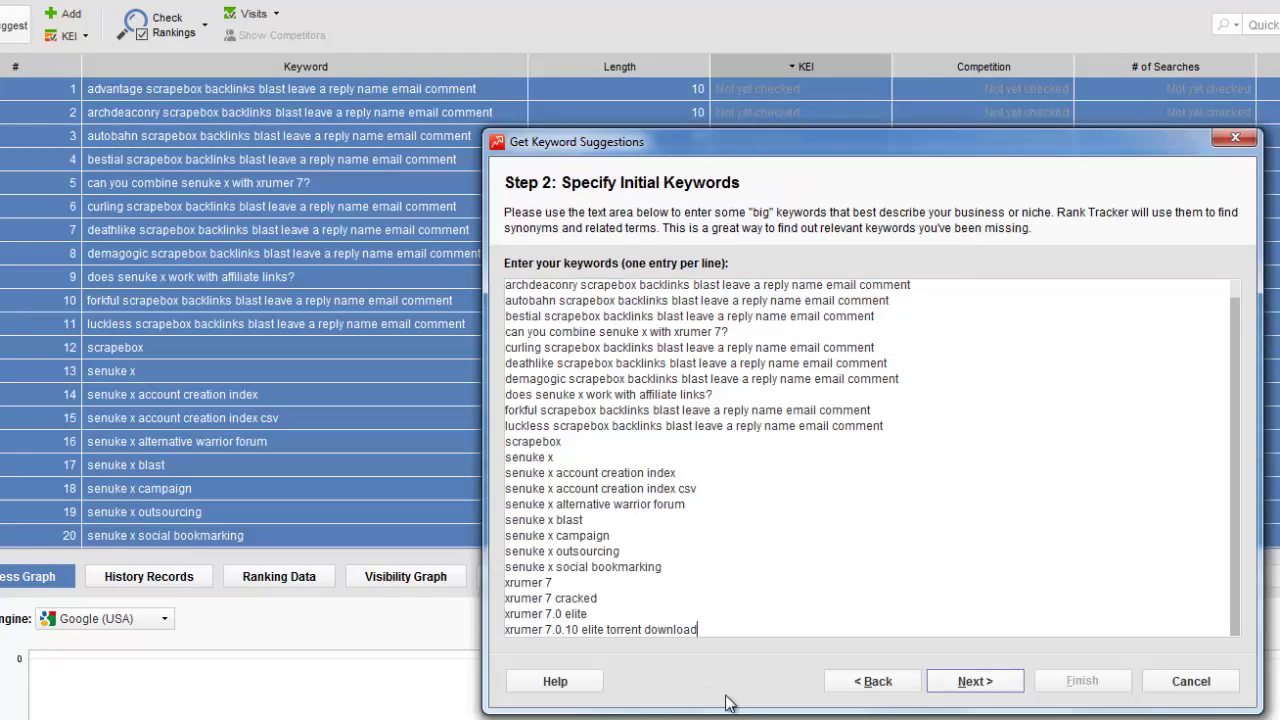
left_click(998, 689)
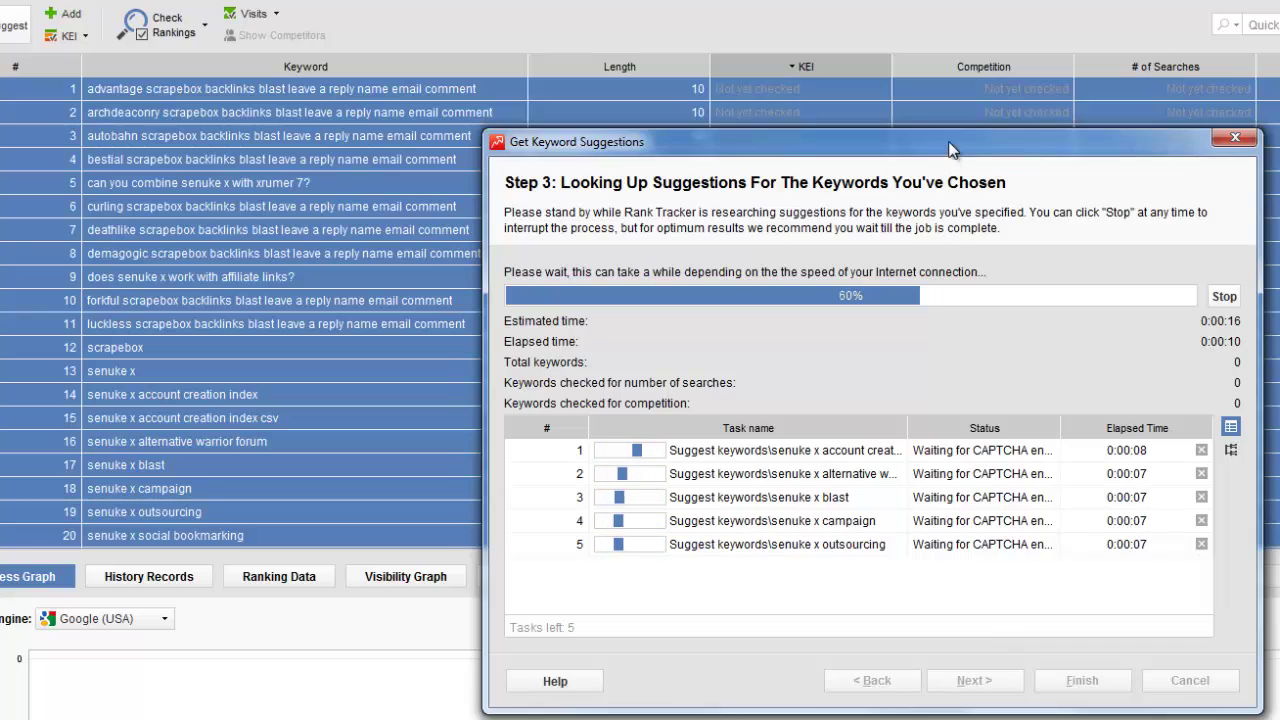
Dismiss the 'no suggestions found' message and rerun the suggestion lookup.
left_click_drag(947, 145, 963, 108)
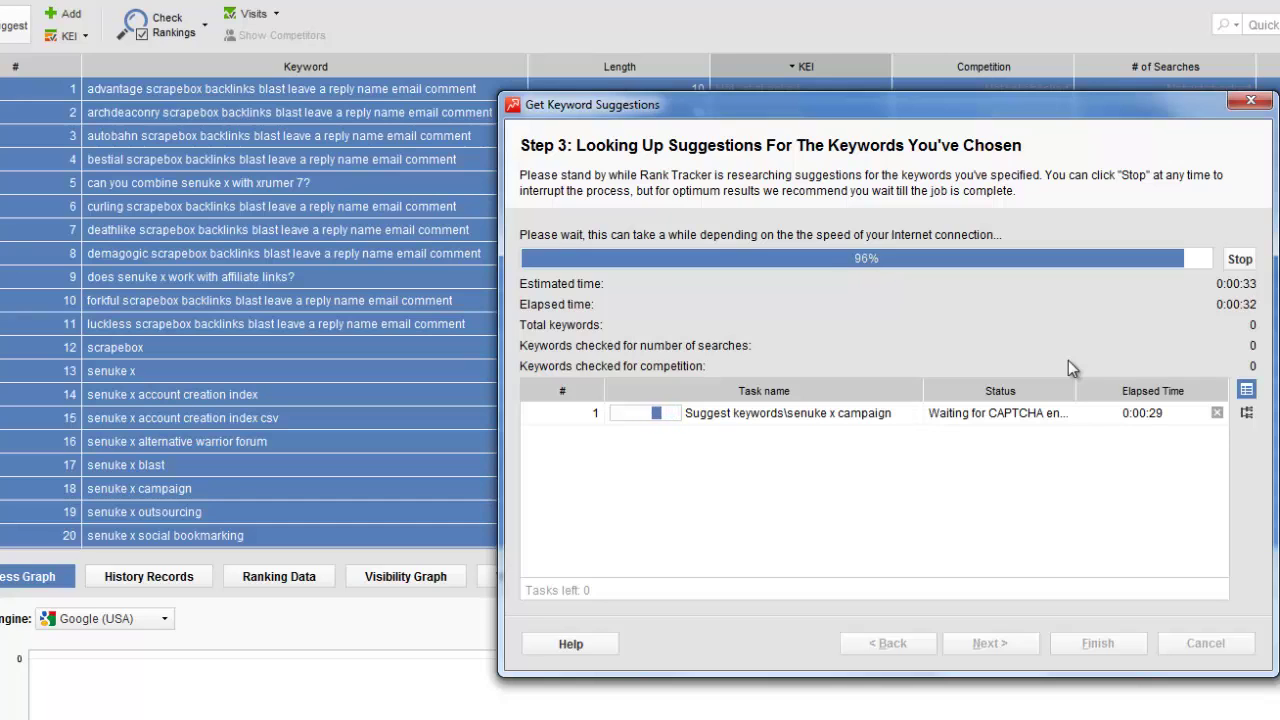
left_click_drag(928, 106, 930, 86)
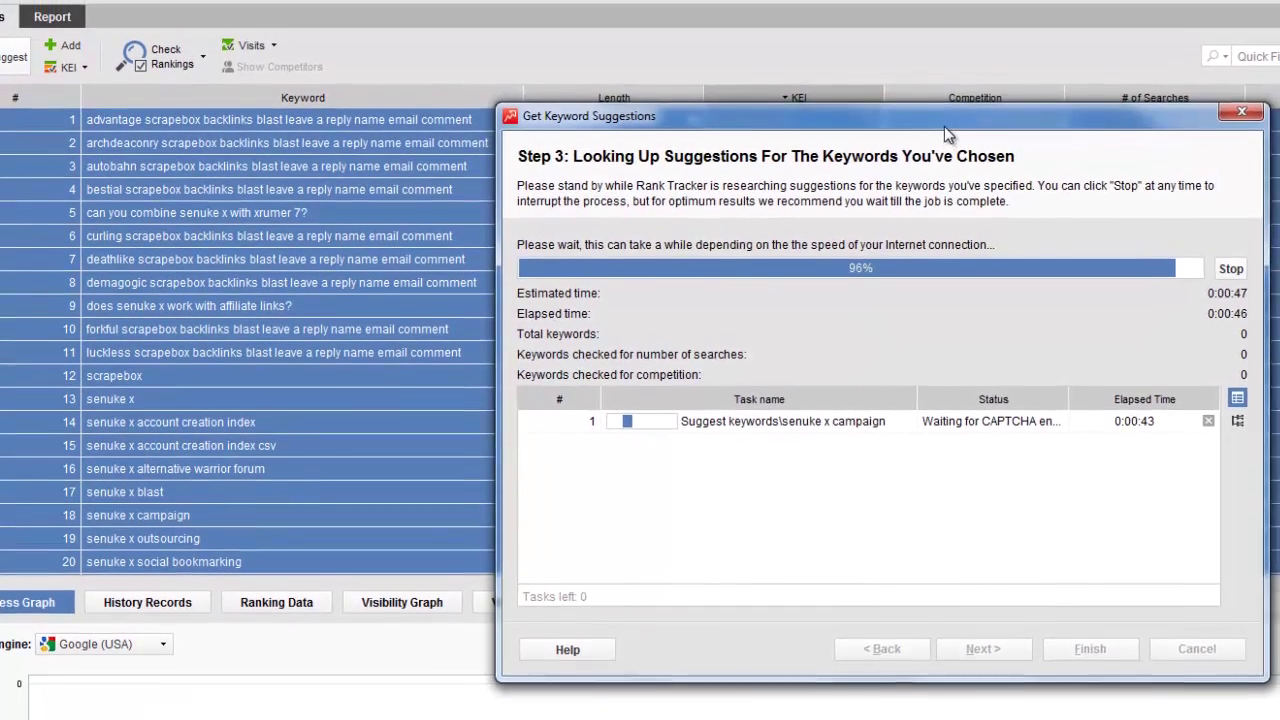
left_click_drag(944, 126, 888, 24)
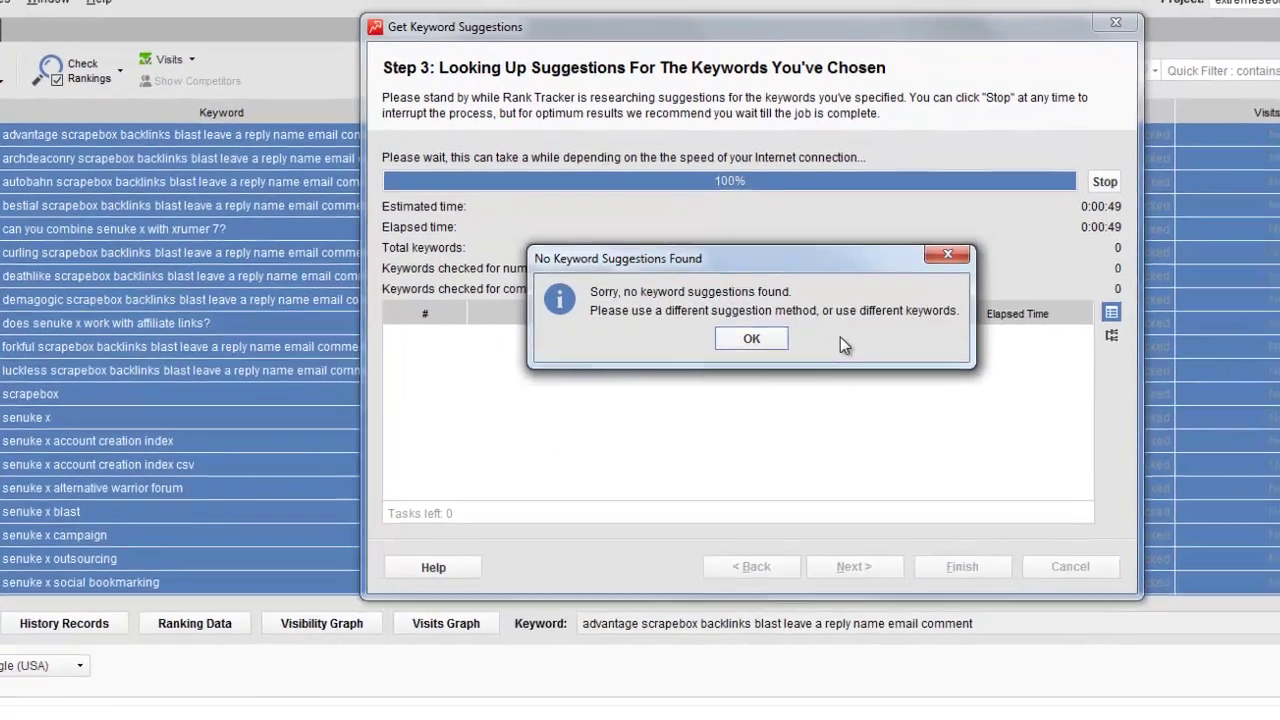
left_click(751, 339)
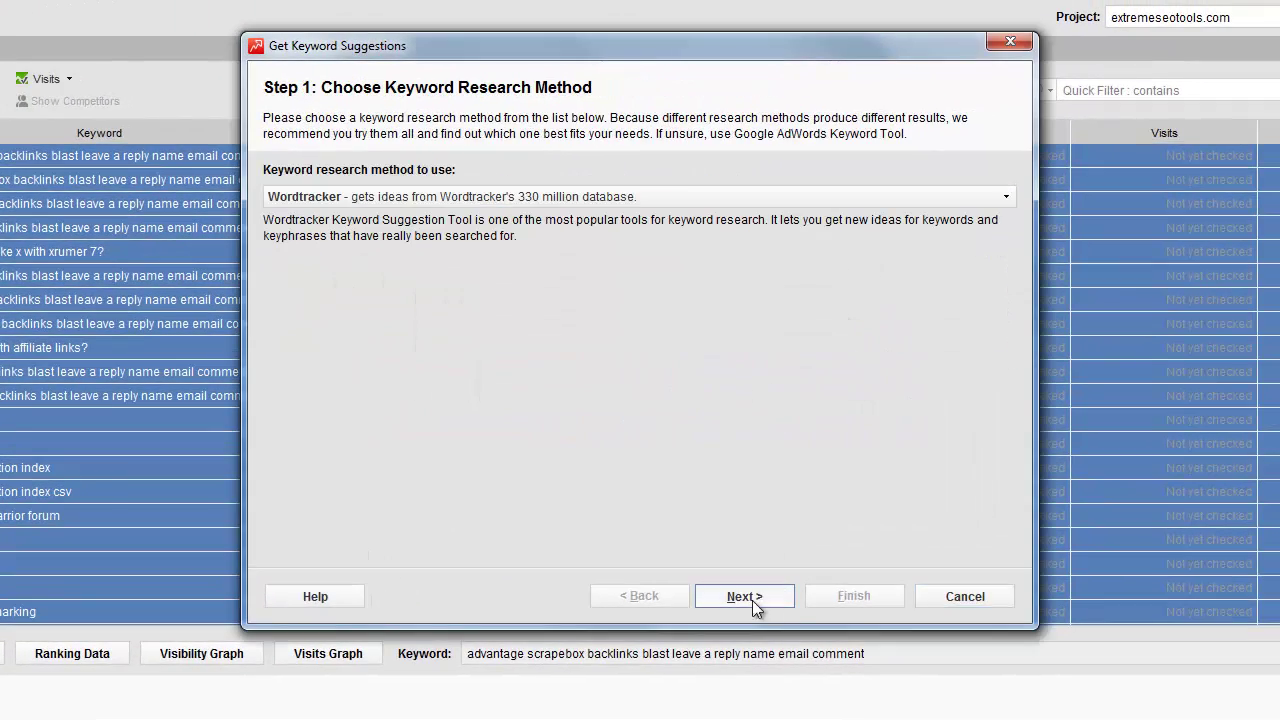
left_click(750, 598)
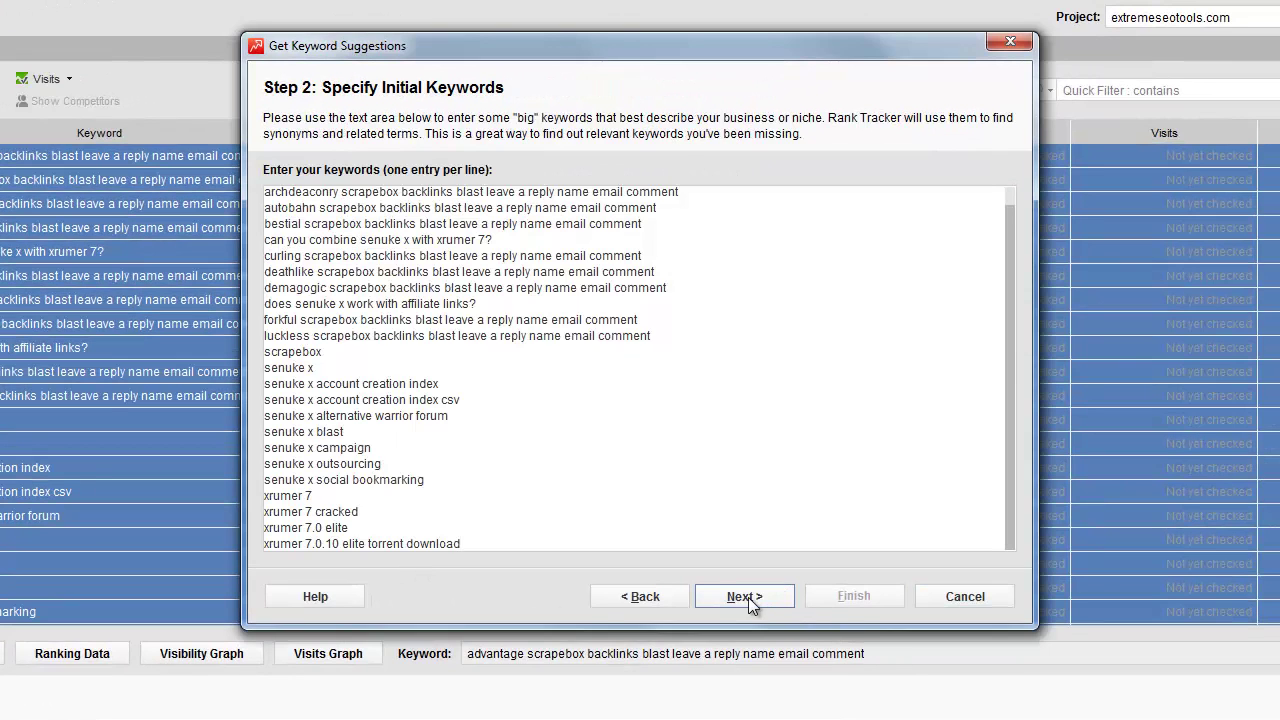
left_click(746, 597)
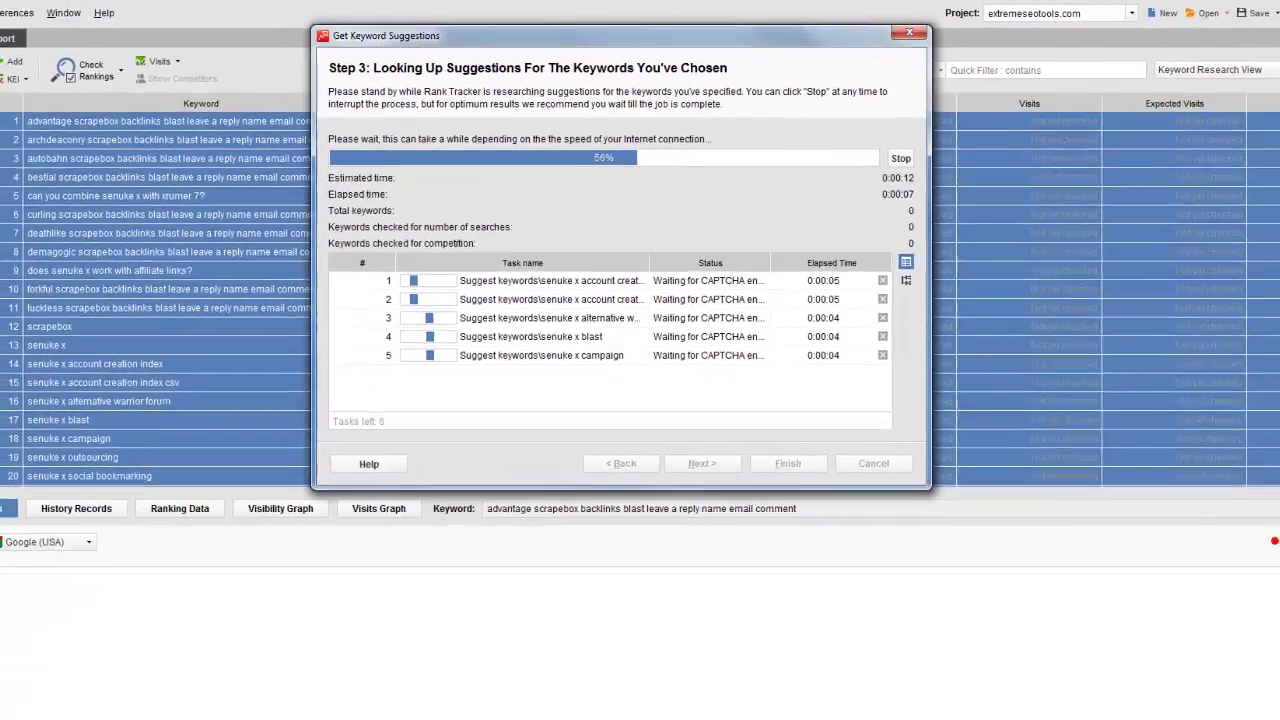
left_click(1214, 640)
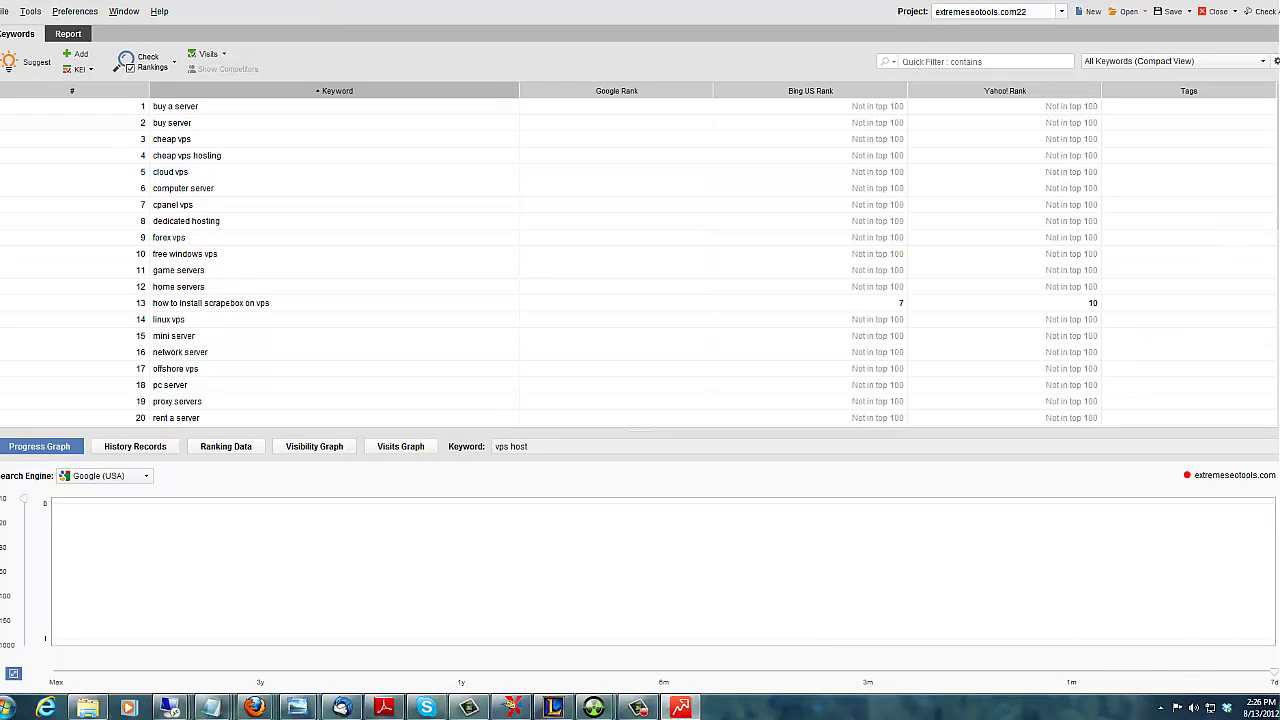
Switch the extremeseotools.com22 keyword table to Keyword Research View.
left_click_drag(1278, 229, 1261, 170)
scroll(638, 262, "down", 3)
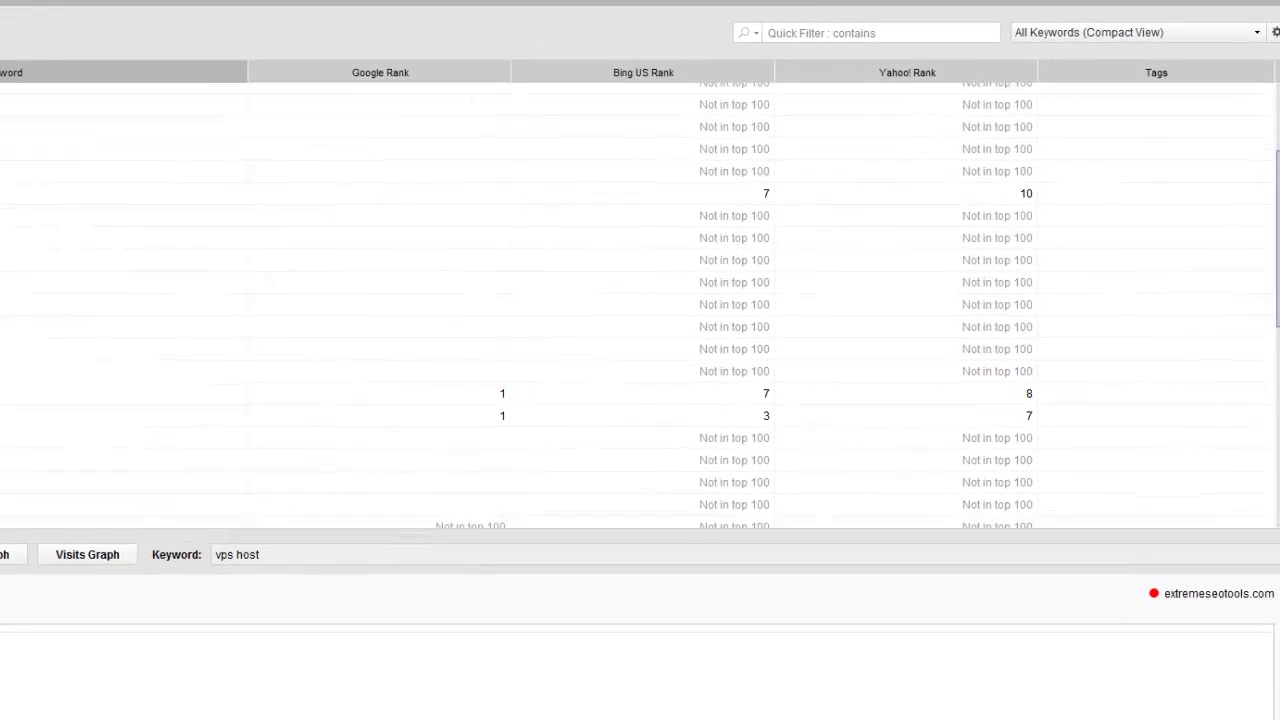
scroll(640, 300, "down", 2)
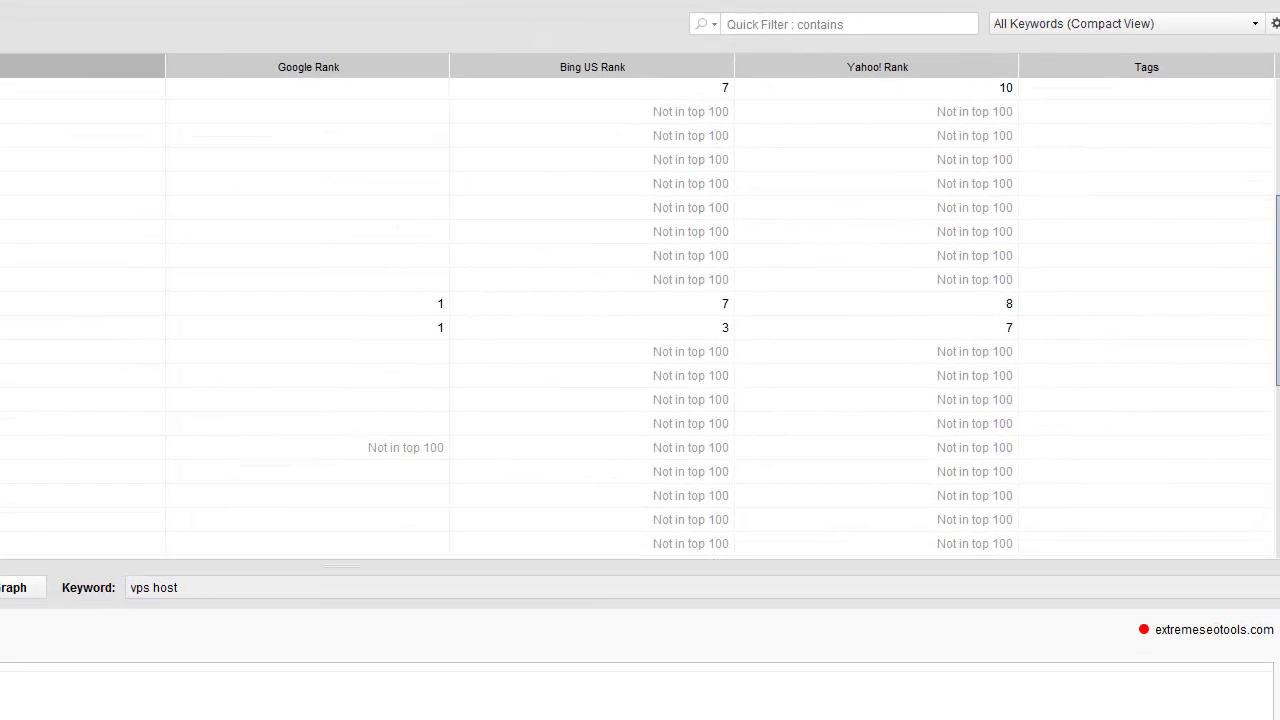
scroll(1234, 229, "up", 1)
left_click(1108, 25)
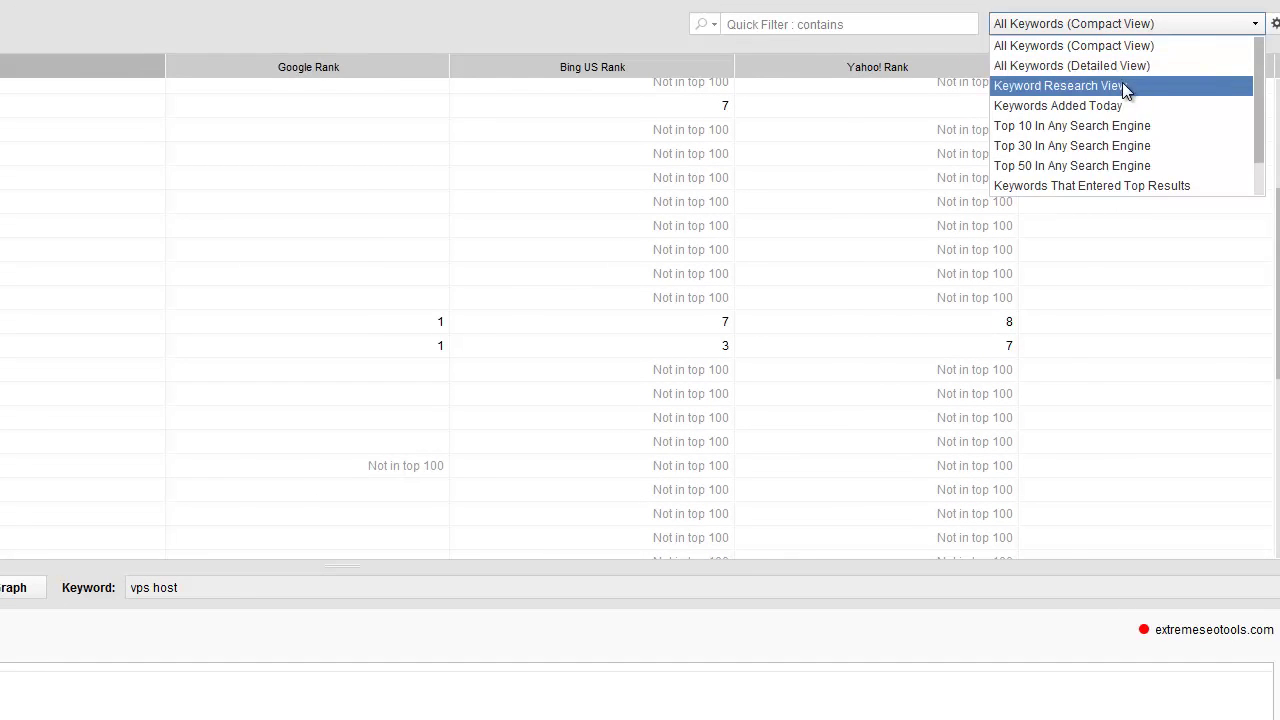
left_click(1124, 88)
Sort by # of Searches descending, then select the servidores, network server and virtual hosting rows.
left_click_drag(1276, 250, 1270, 108)
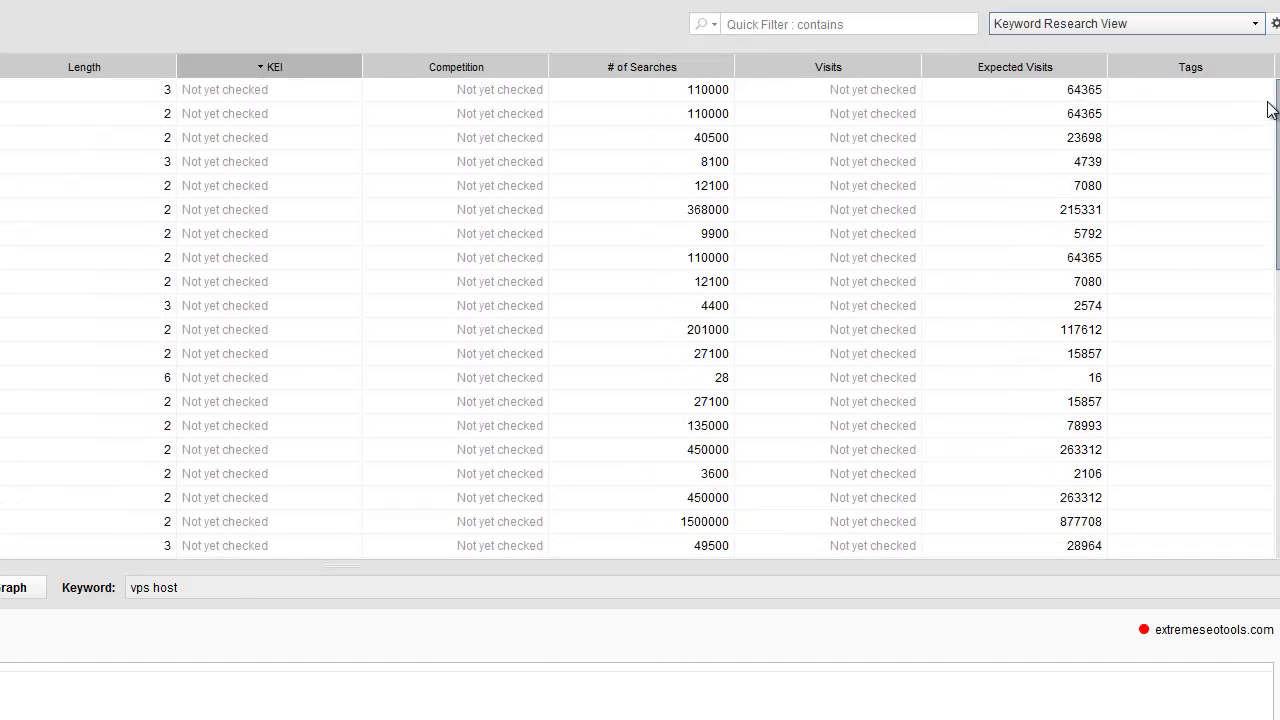
left_click(676, 72)
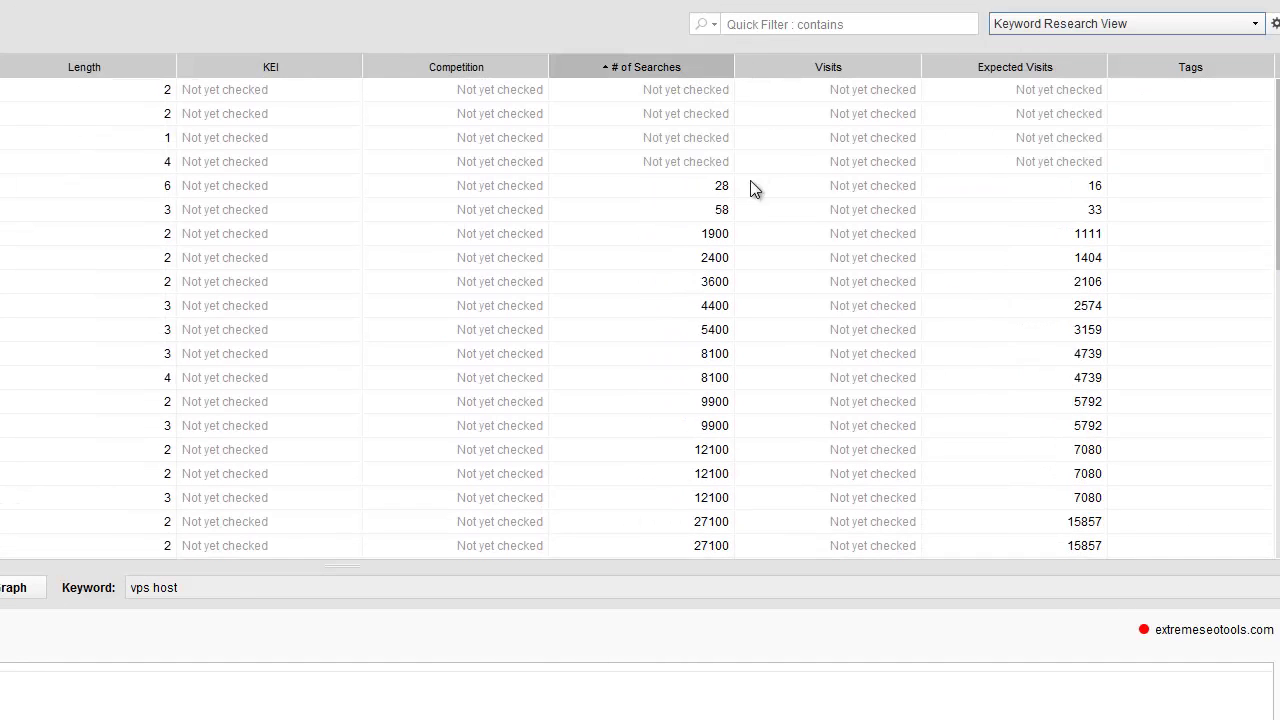
left_click(648, 70)
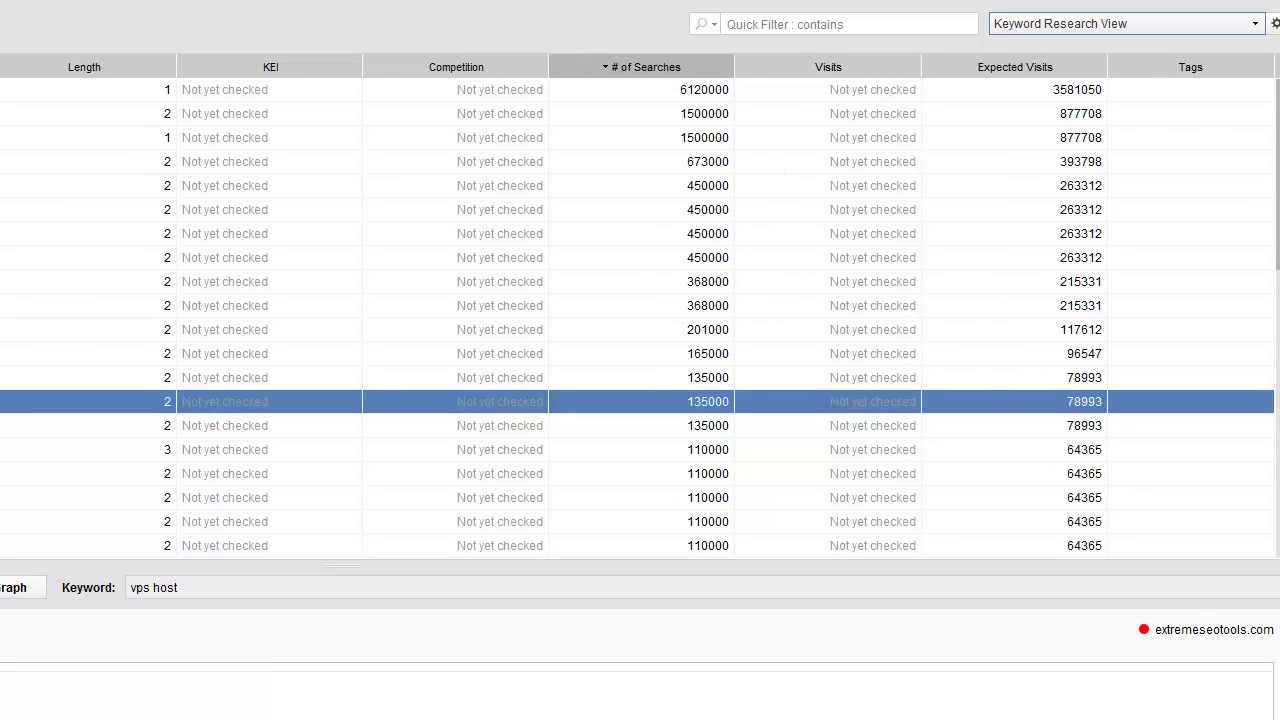
left_click(1082, 96)
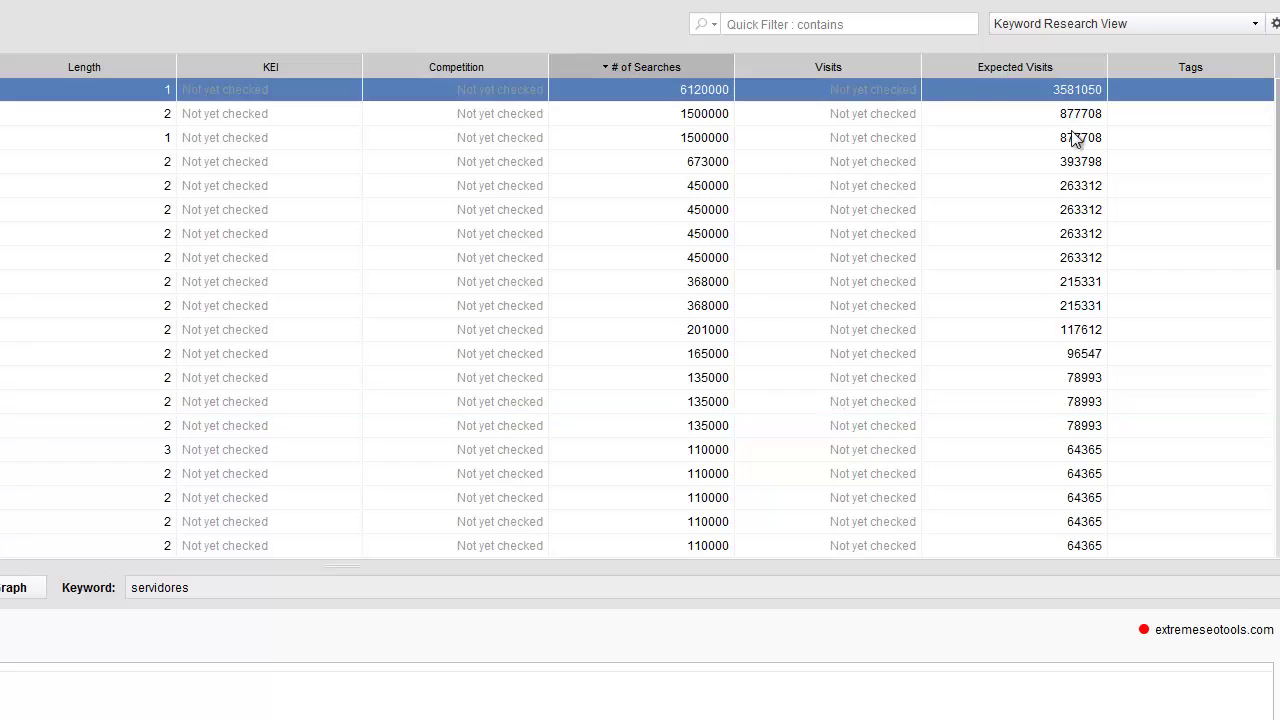
left_click(1095, 185)
left_click(1123, 355)
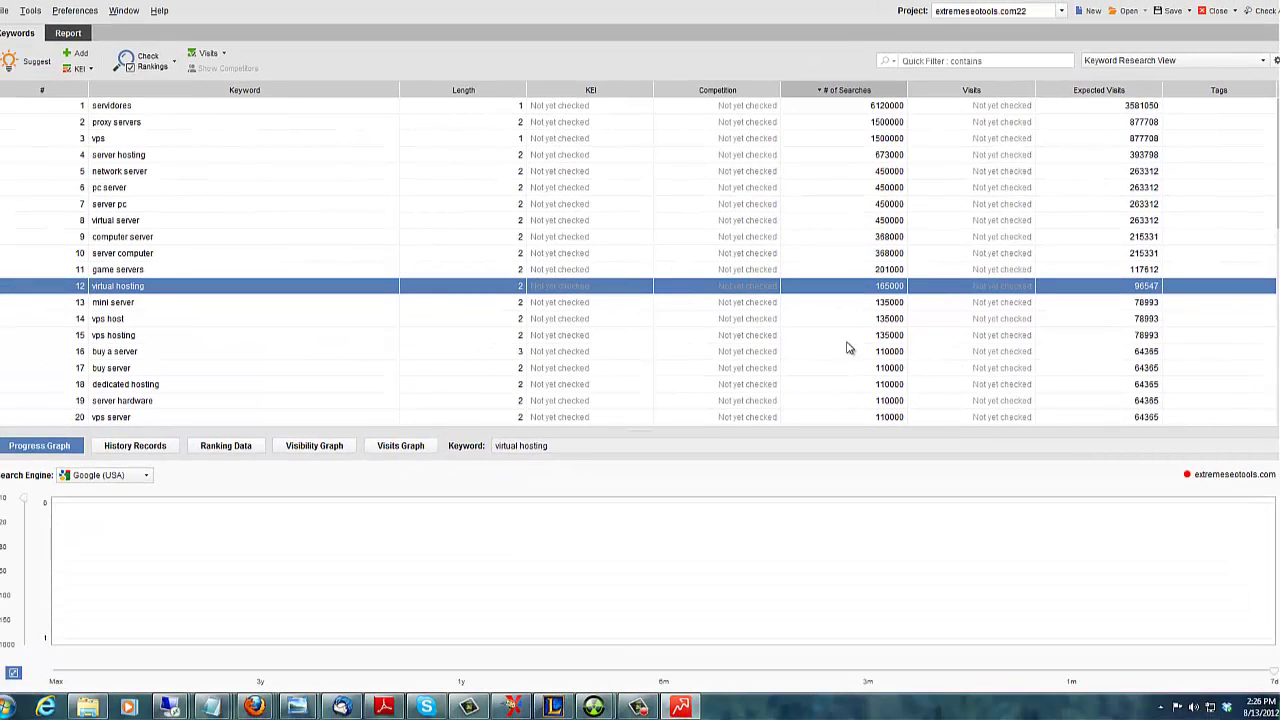
Glance at the Visits update options, scroll to keyword 50, and open the rankings report.
left_click(225, 55)
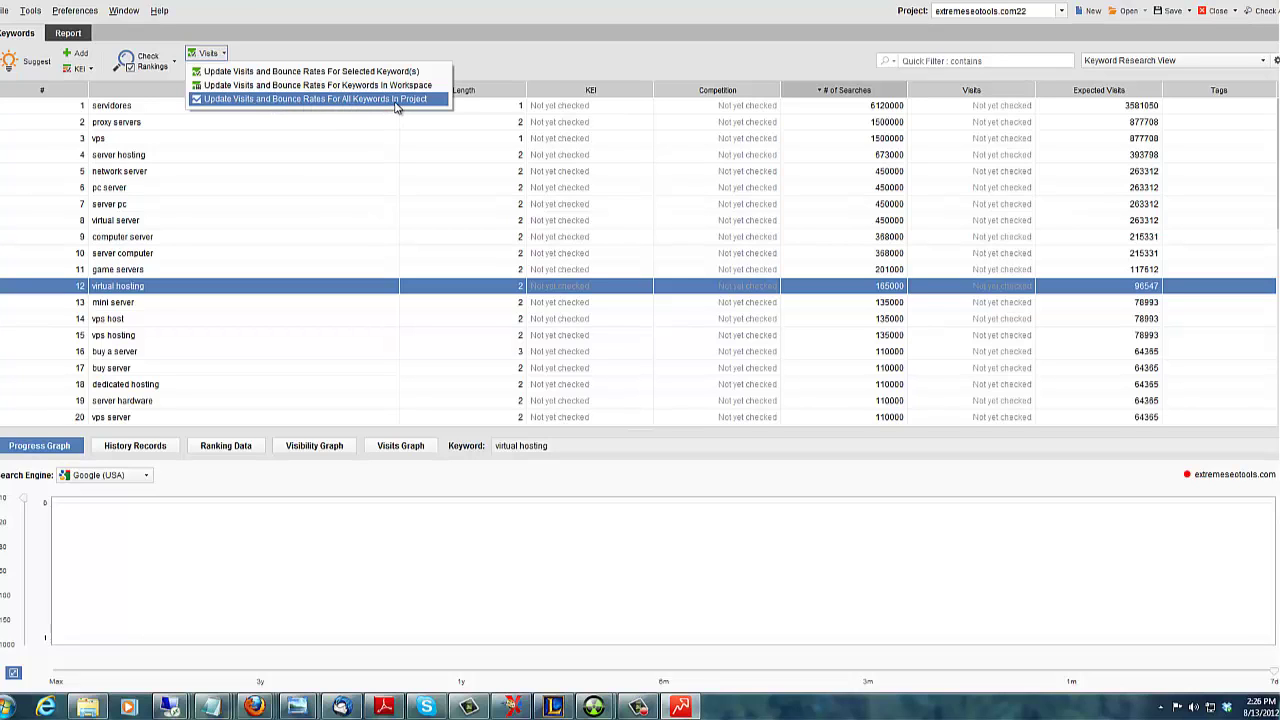
left_click(570, 54)
scroll(176, 277, "down", 6)
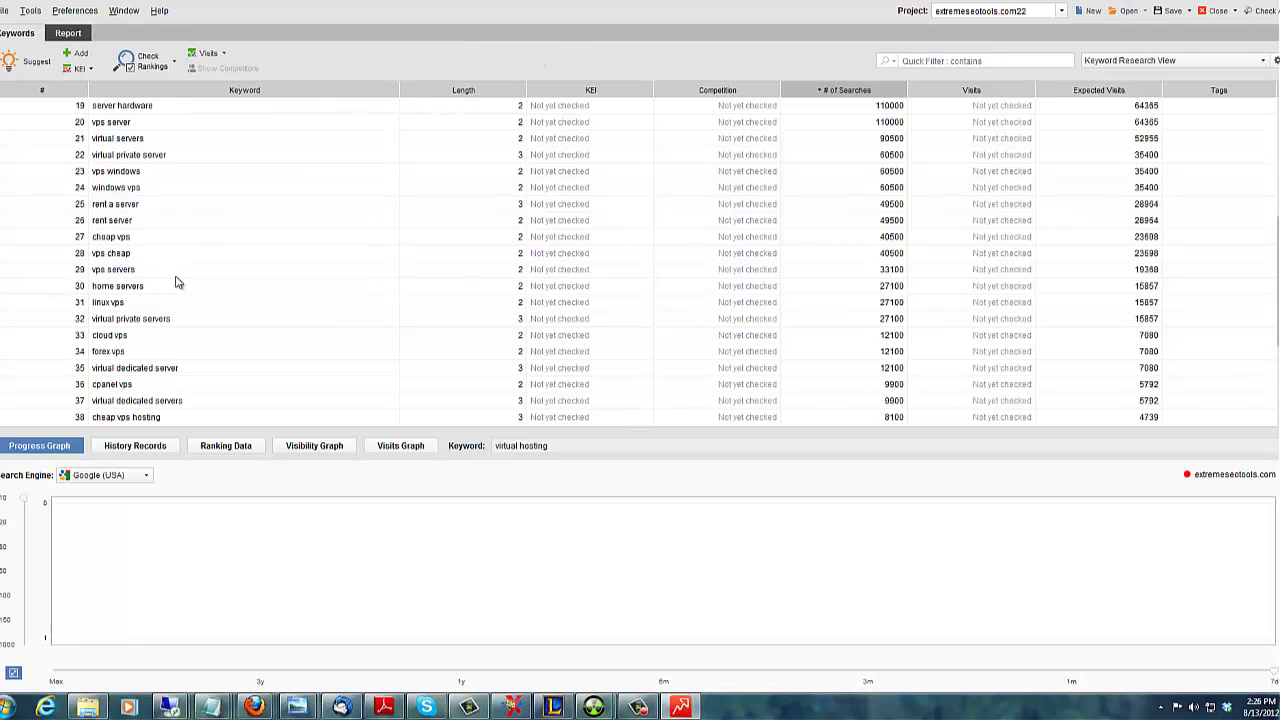
scroll(176, 283, "down", 4)
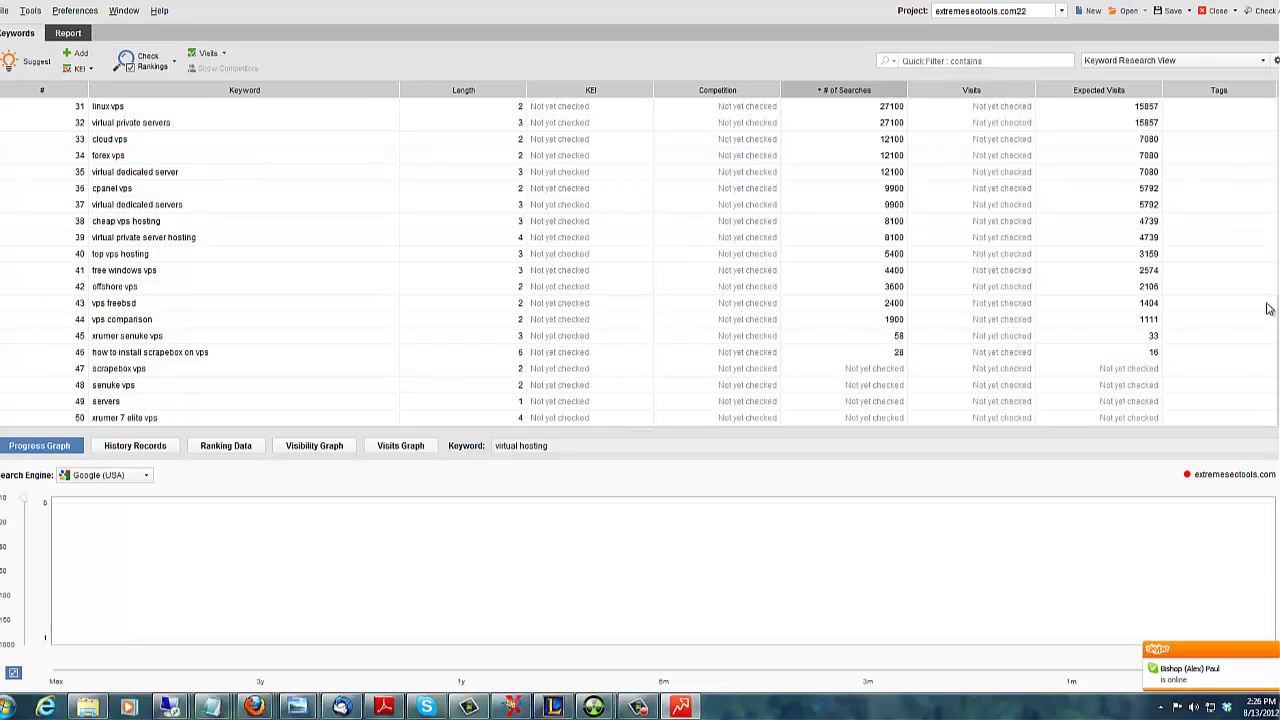
left_click(68, 33)
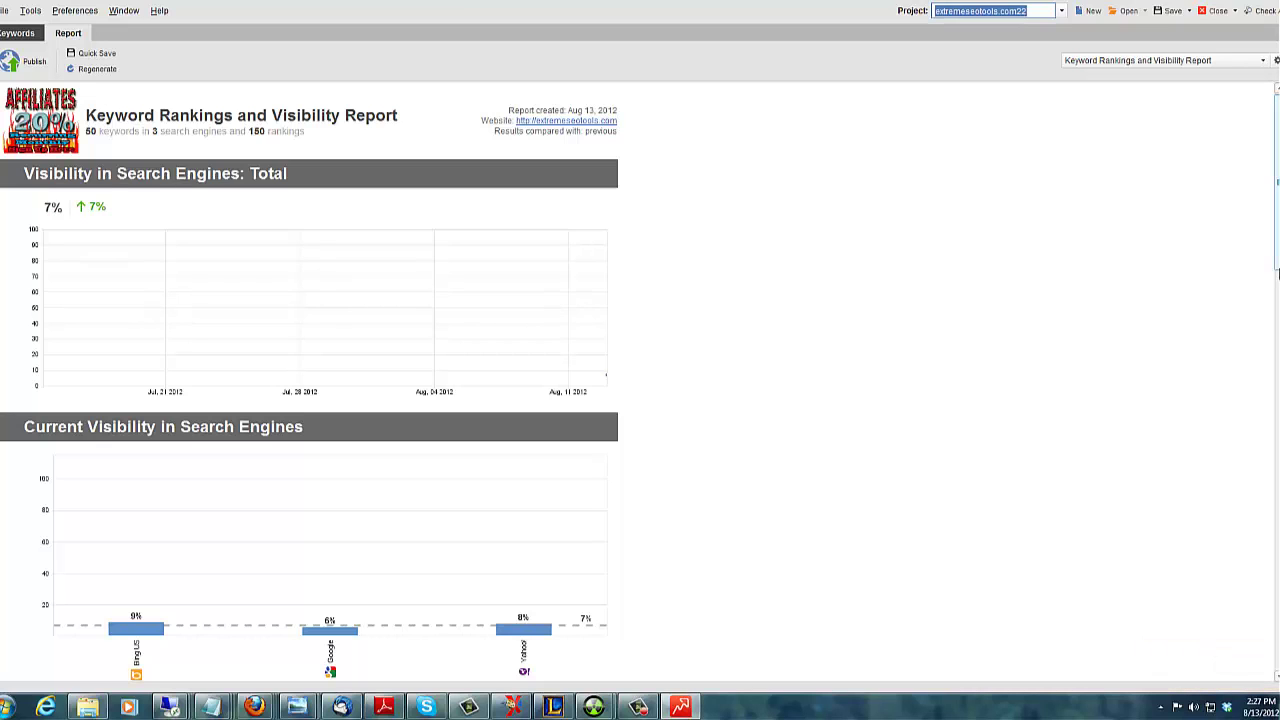
Preview the report grouped by keyword, then as the Keyword Research Report.
scroll(1276, 272, "down", 3)
scroll(1276, 272, "up", 3)
left_click(1180, 61)
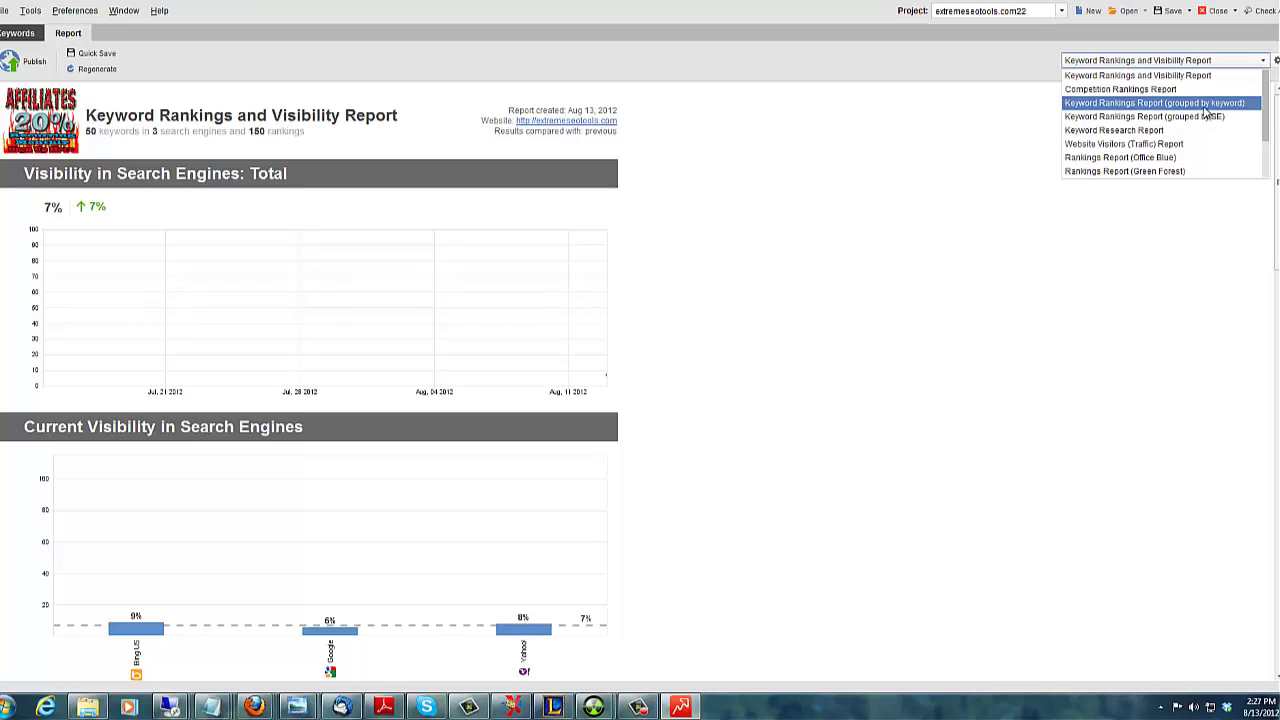
left_click(1204, 104)
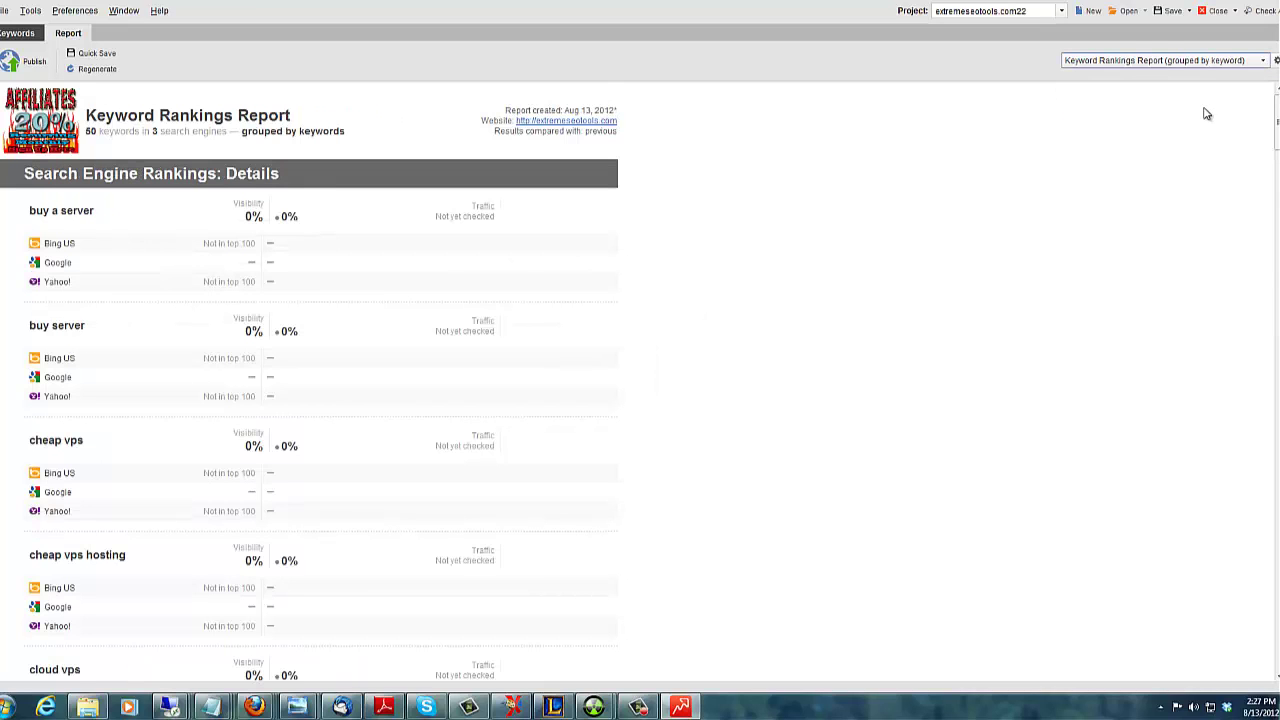
left_click(1160, 60)
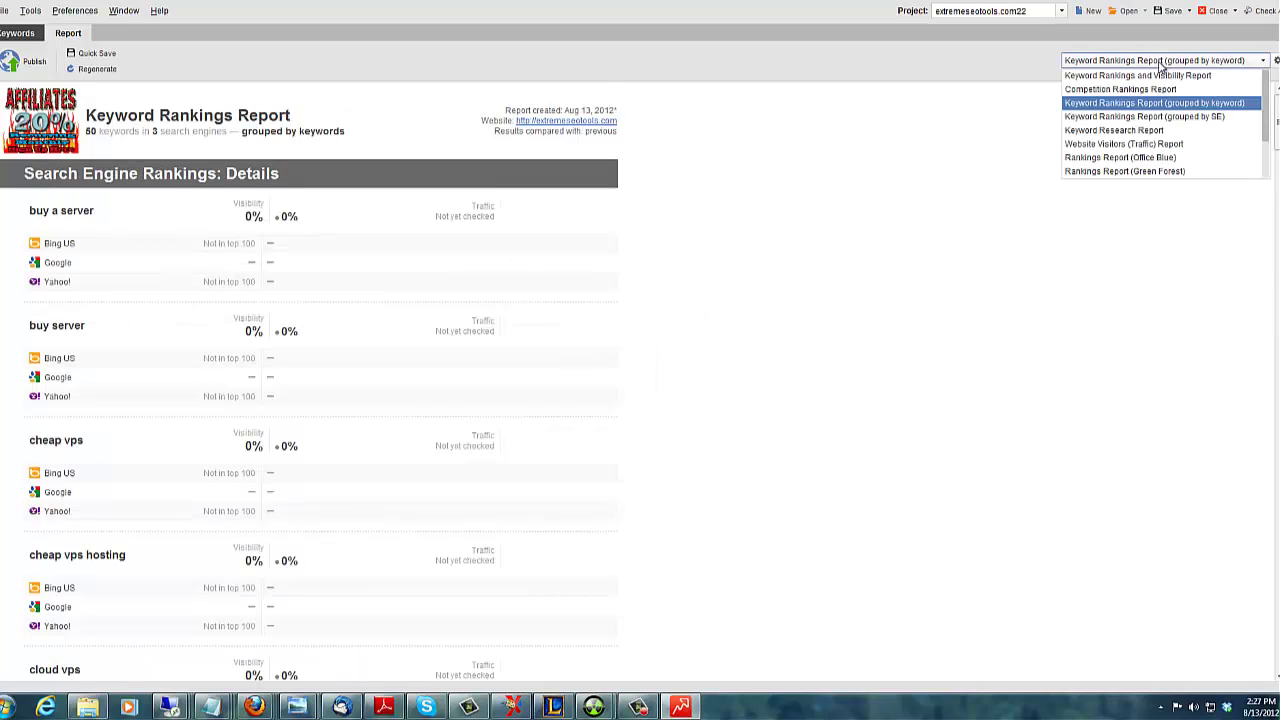
left_click(1178, 131)
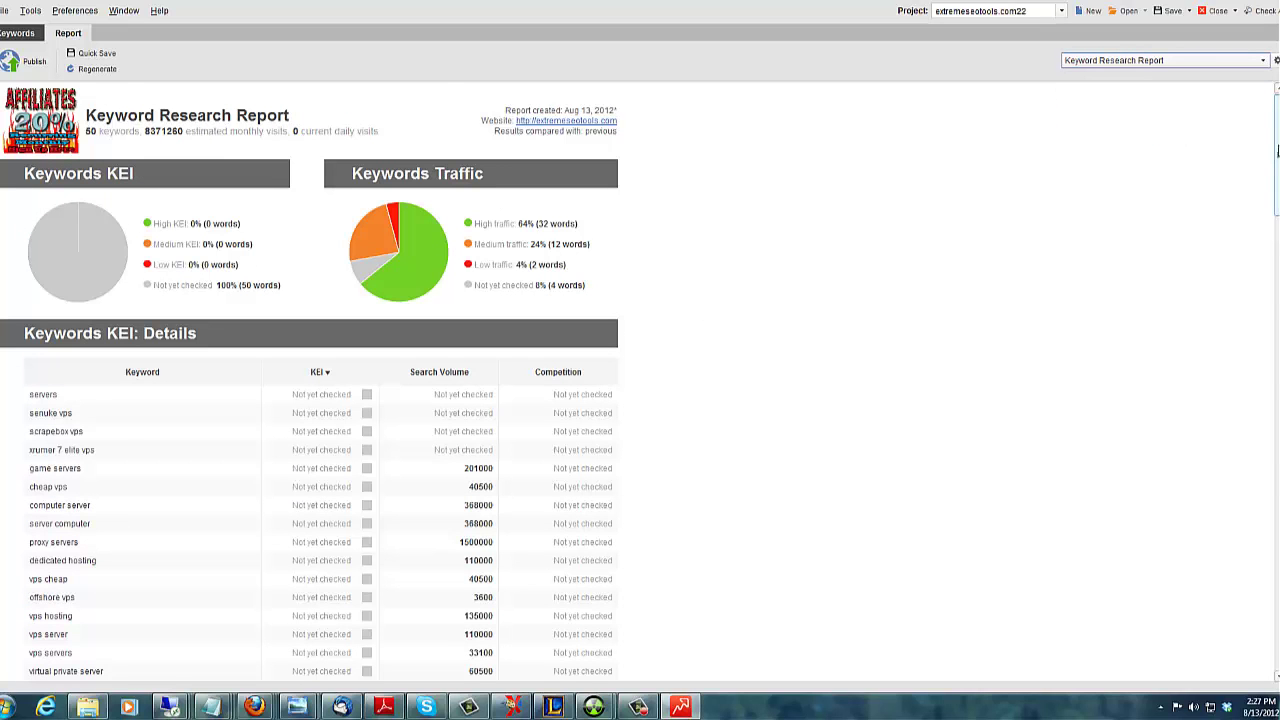
Switch the report to the Rankings Report (Office Blue) template.
left_click_drag(1276, 150, 1271, 346)
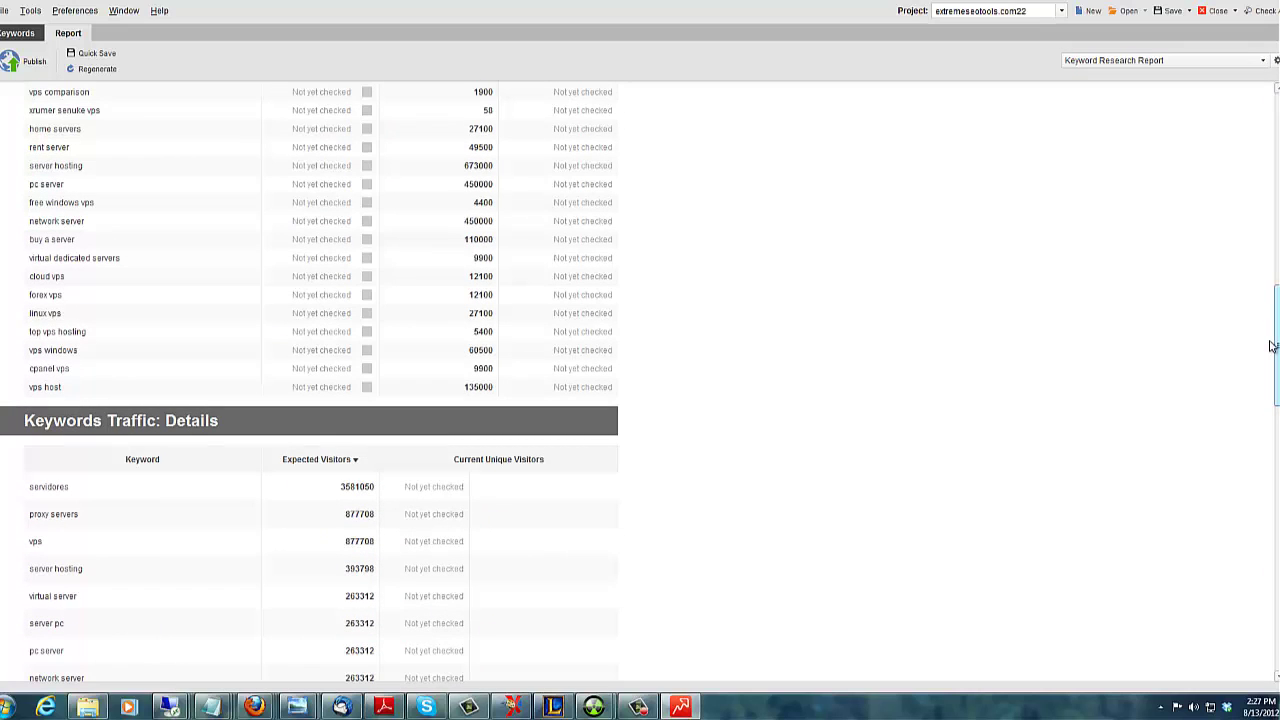
left_click_drag(1271, 346, 1256, 142)
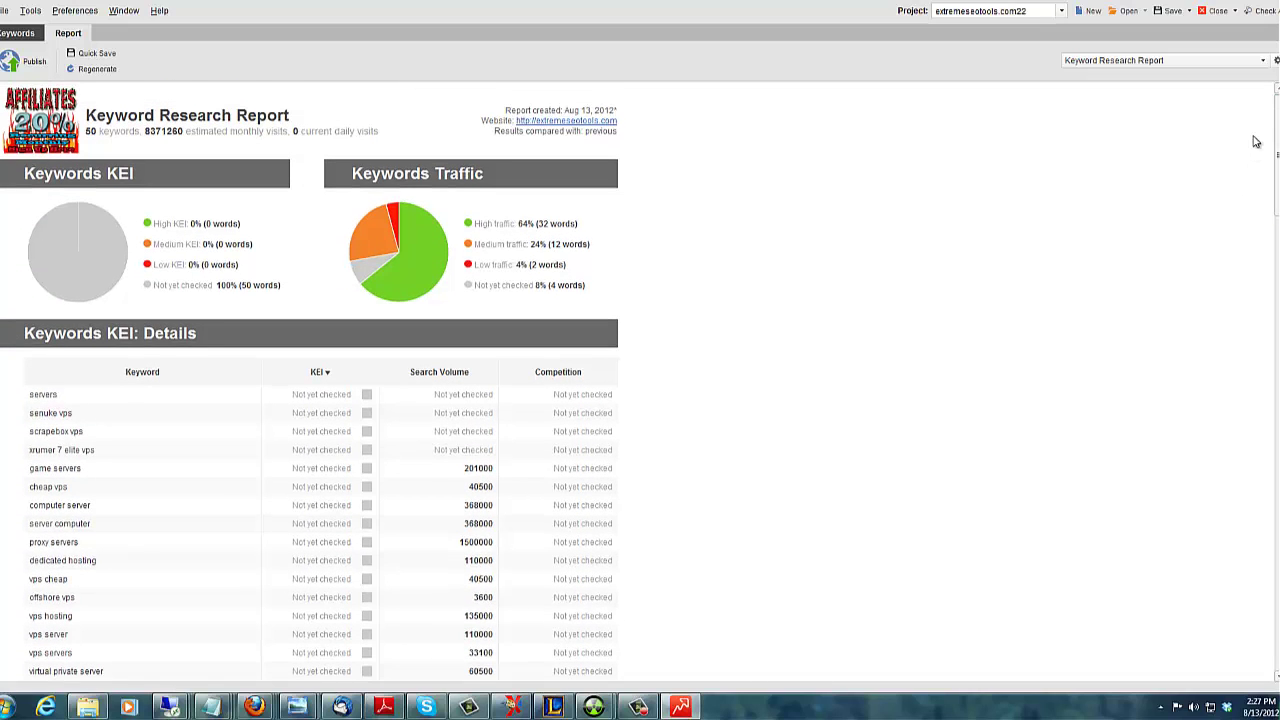
left_click(1179, 63)
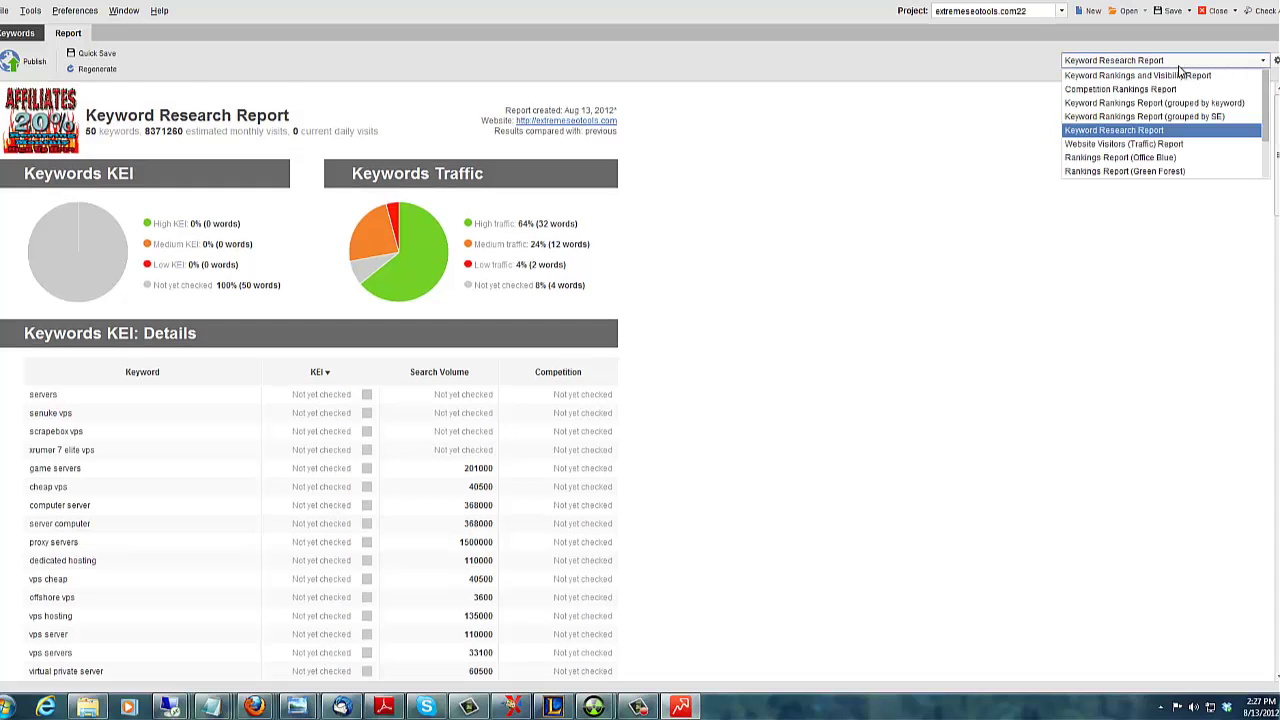
left_click(1162, 158)
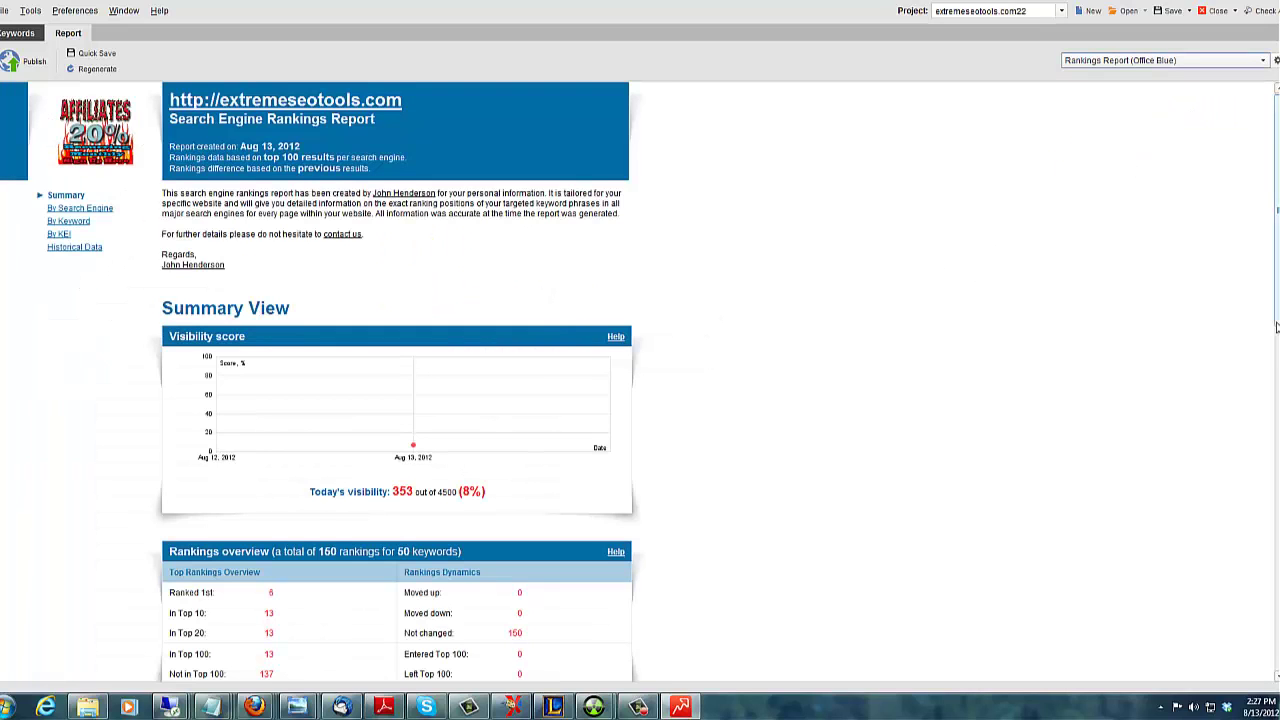
Scroll through the Office Blue report, then return to the keyword research table.
left_click_drag(1276, 210, 1262, 677)
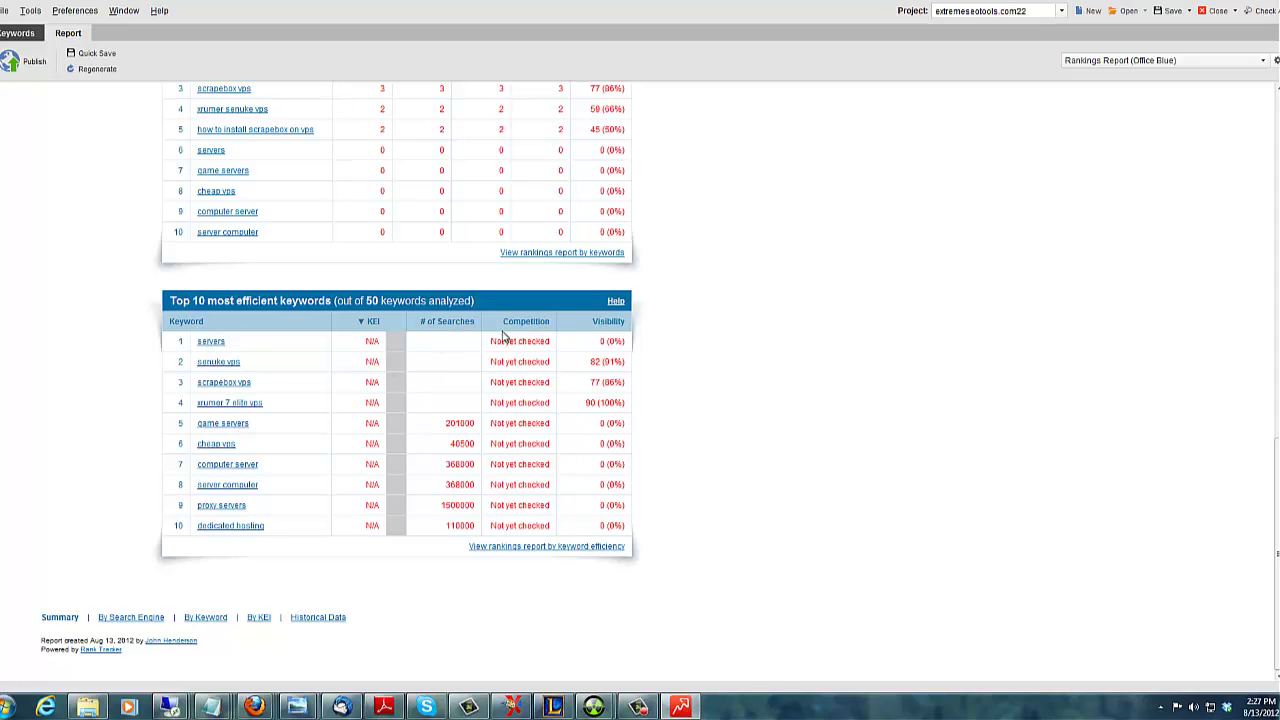
left_click(25, 33)
Run a KEI update for the selected keywords, then for all 50 project keywords.
left_click(87, 69)
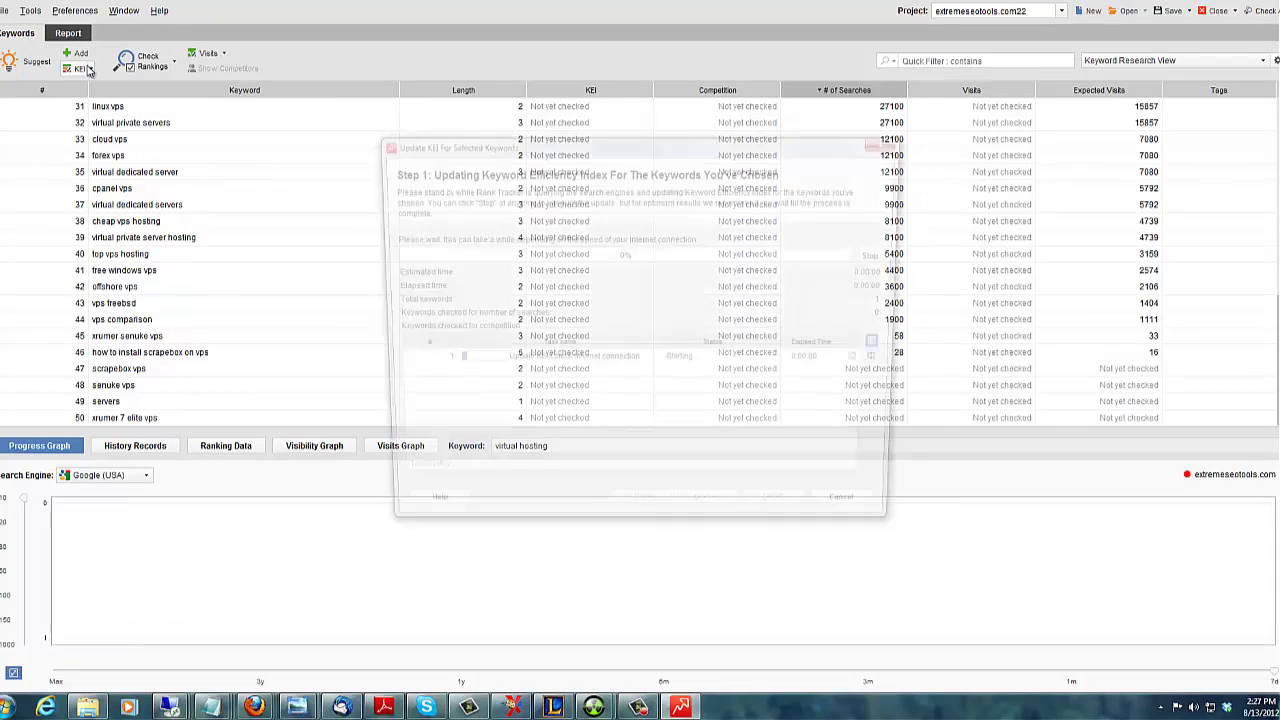
left_click(787, 518)
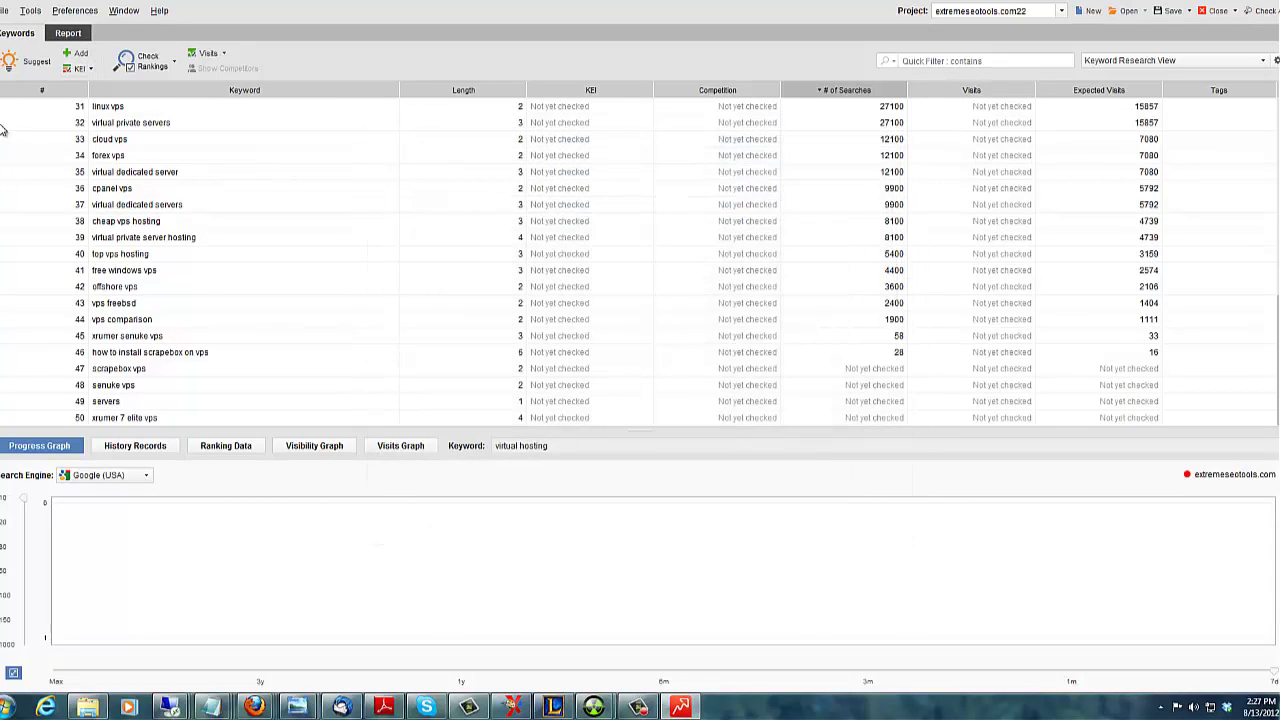
left_click(90, 69)
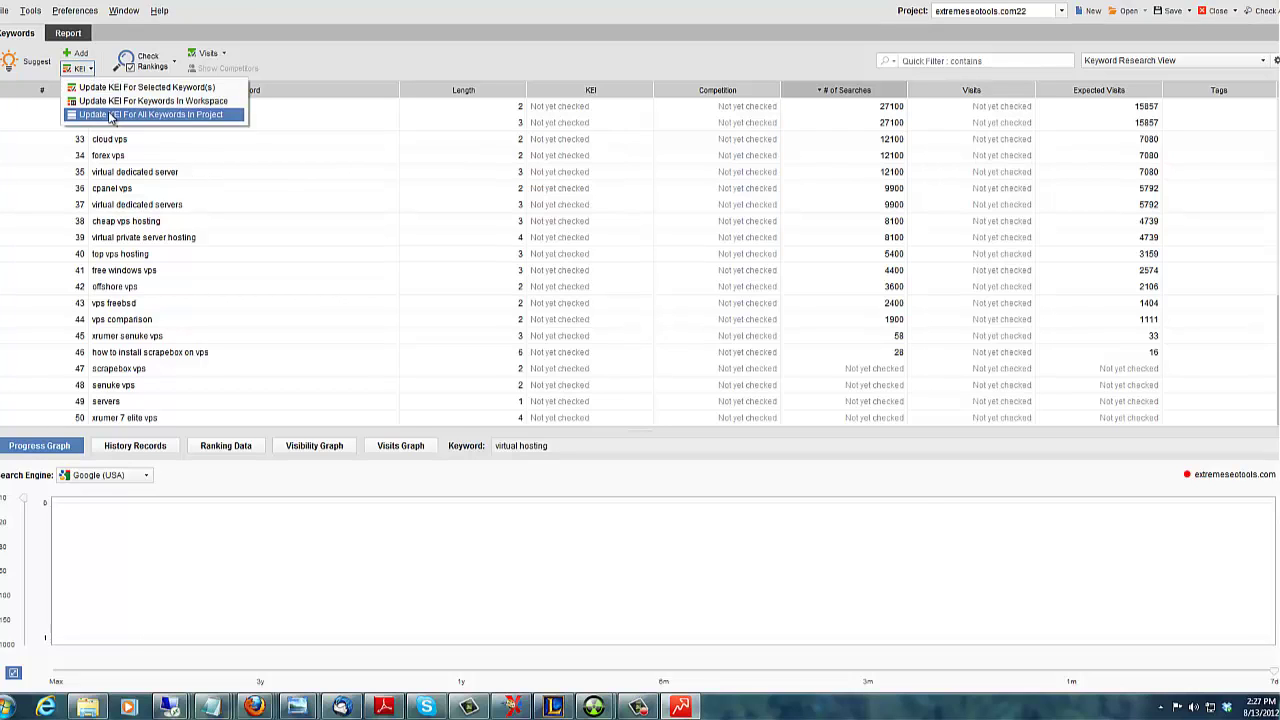
left_click(112, 117)
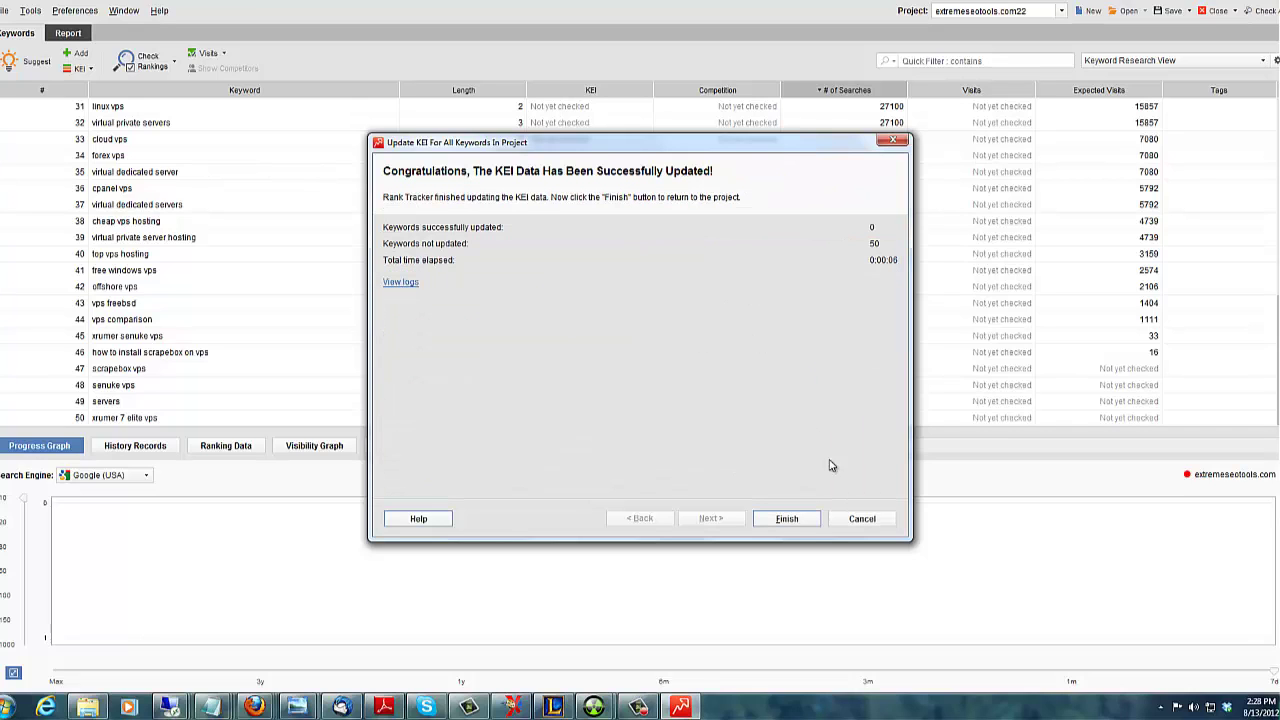
left_click(806, 521)
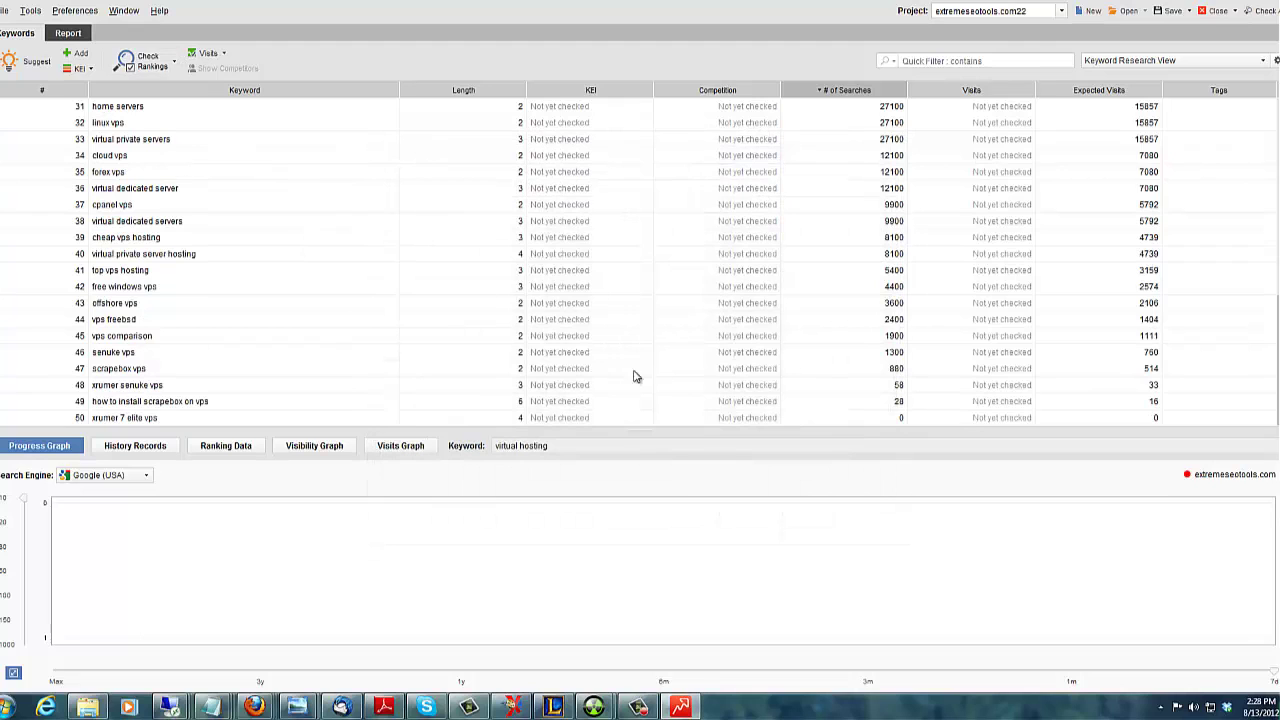
scroll(480, 309, "up", 1)
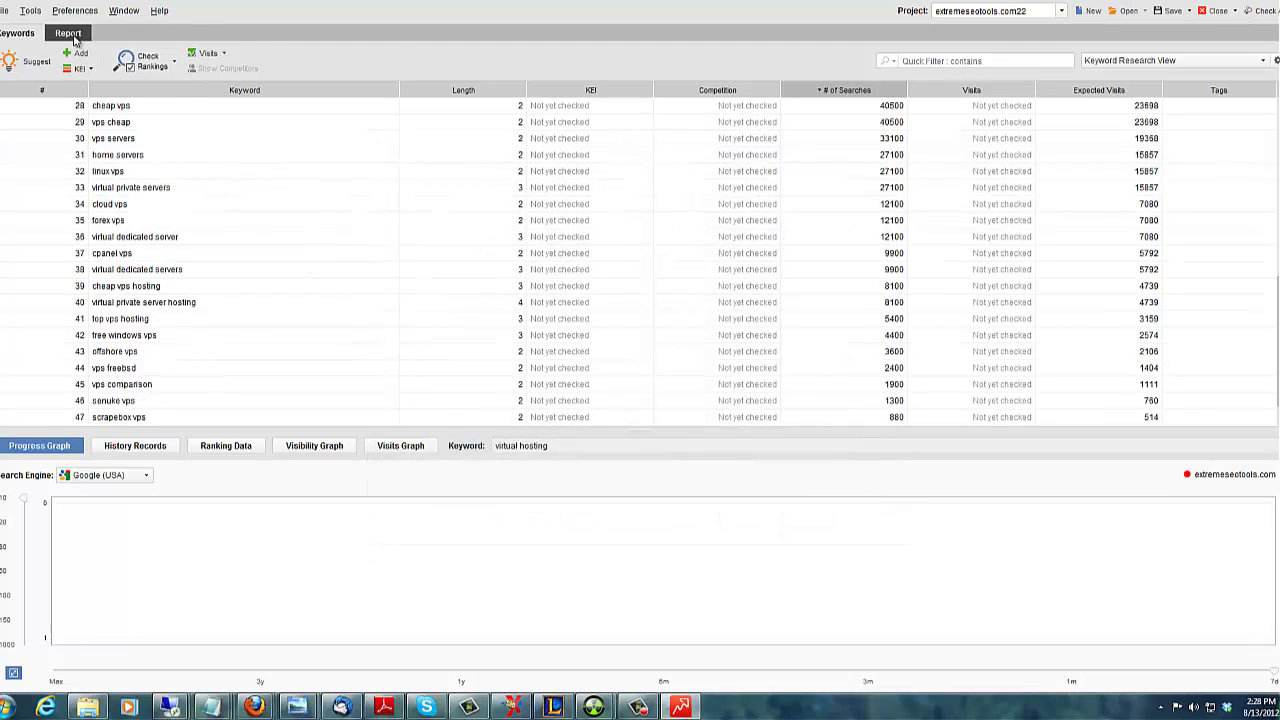
Open the Office Blue report and scroll down to the Top 10 most efficient keywords table.
left_click(74, 36)
scroll(752, 597, "down", 5)
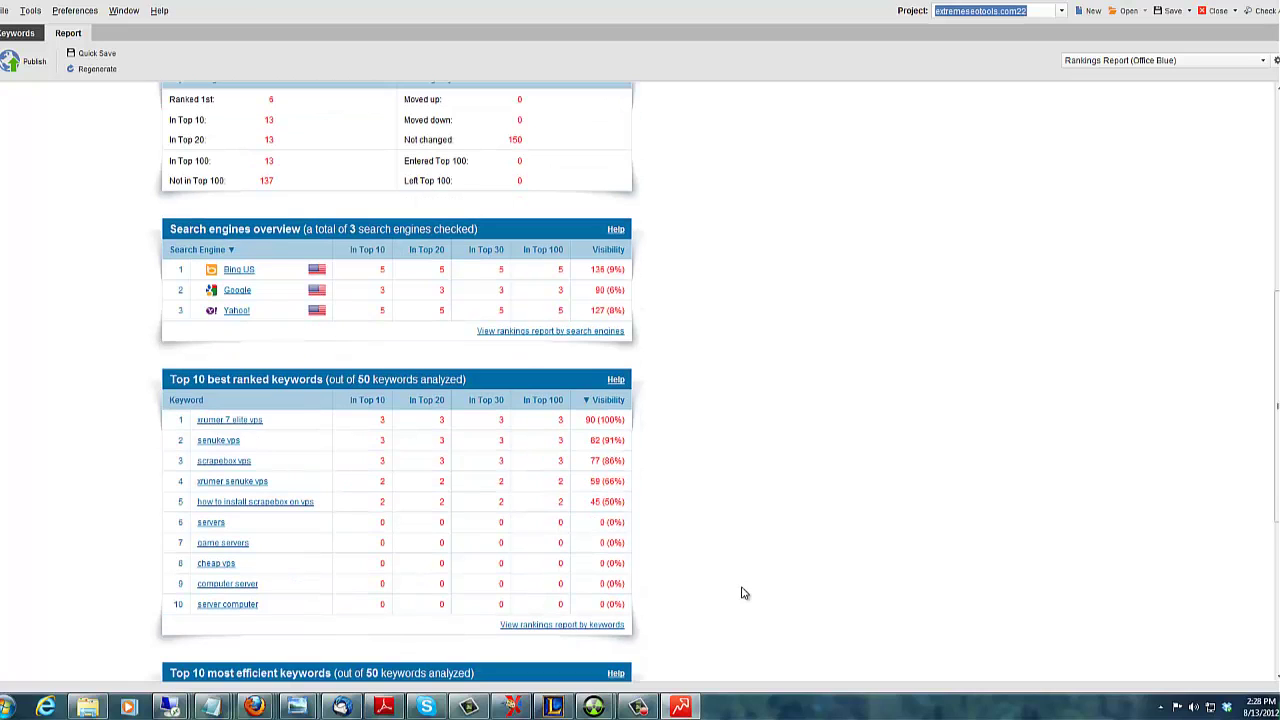
scroll(741, 593, "up", 3)
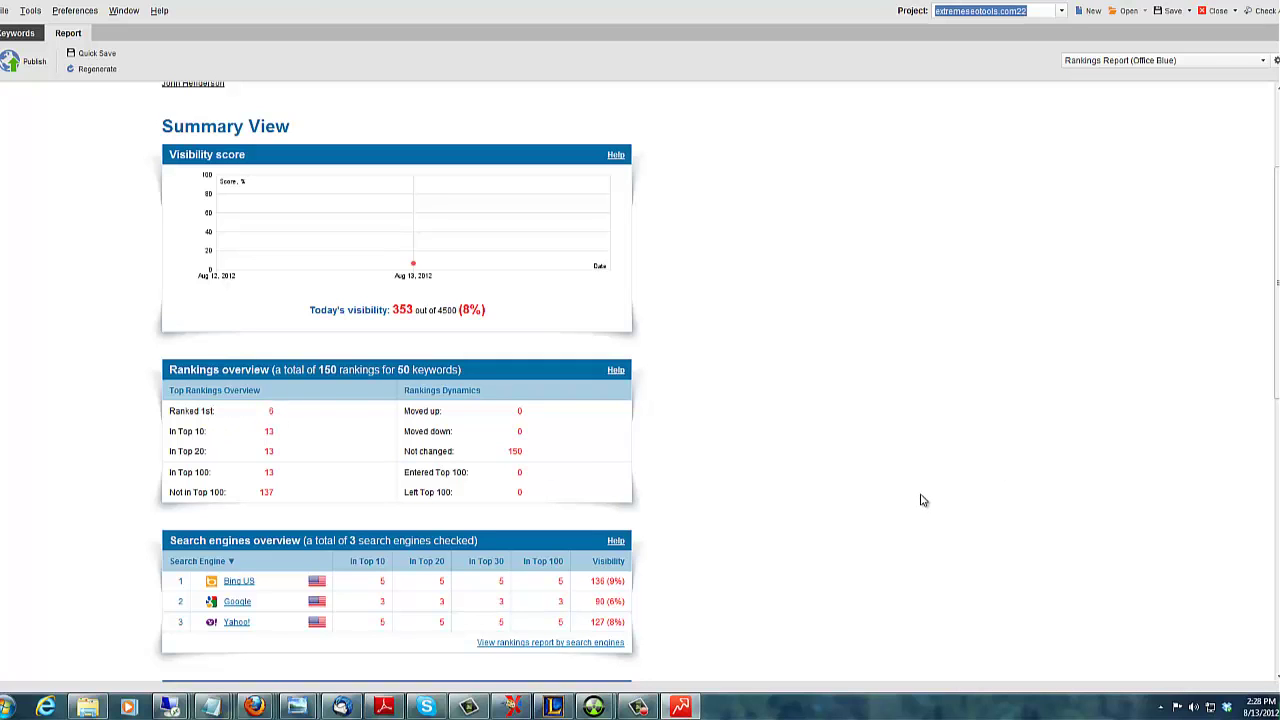
scroll(922, 500, "down", 3)
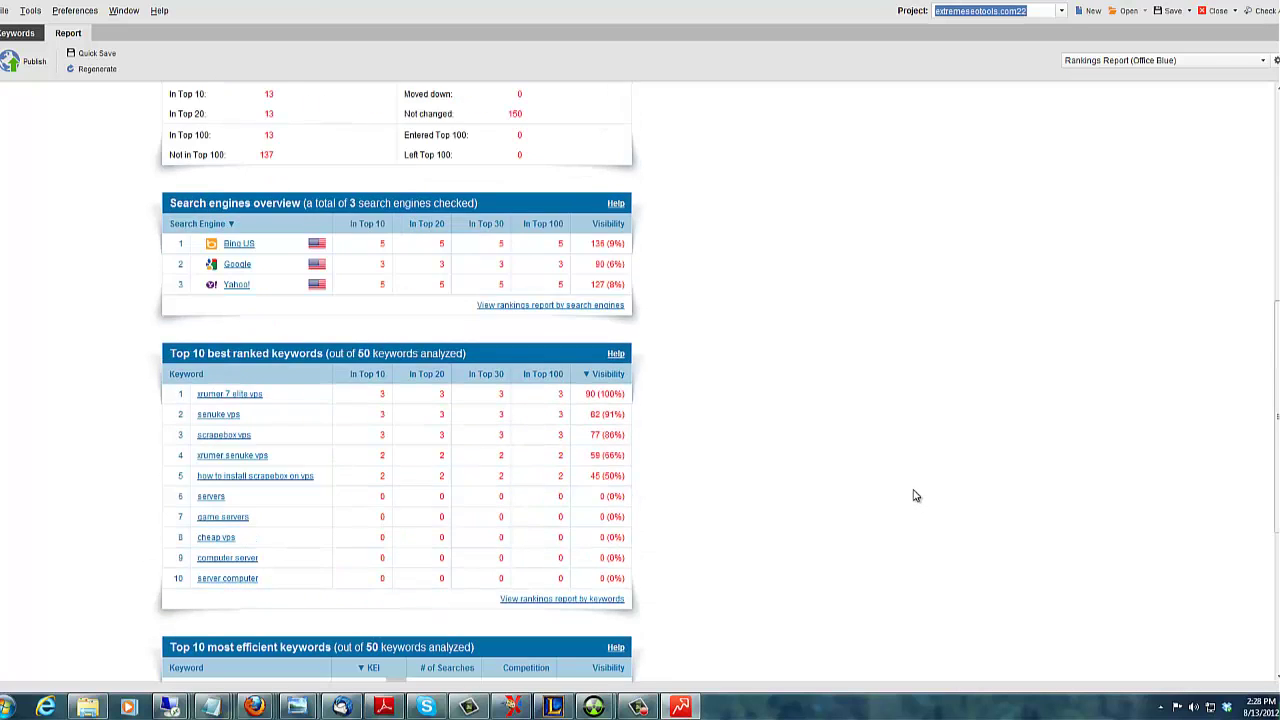
scroll(917, 496, "down", 3)
scroll(912, 495, "up", 1)
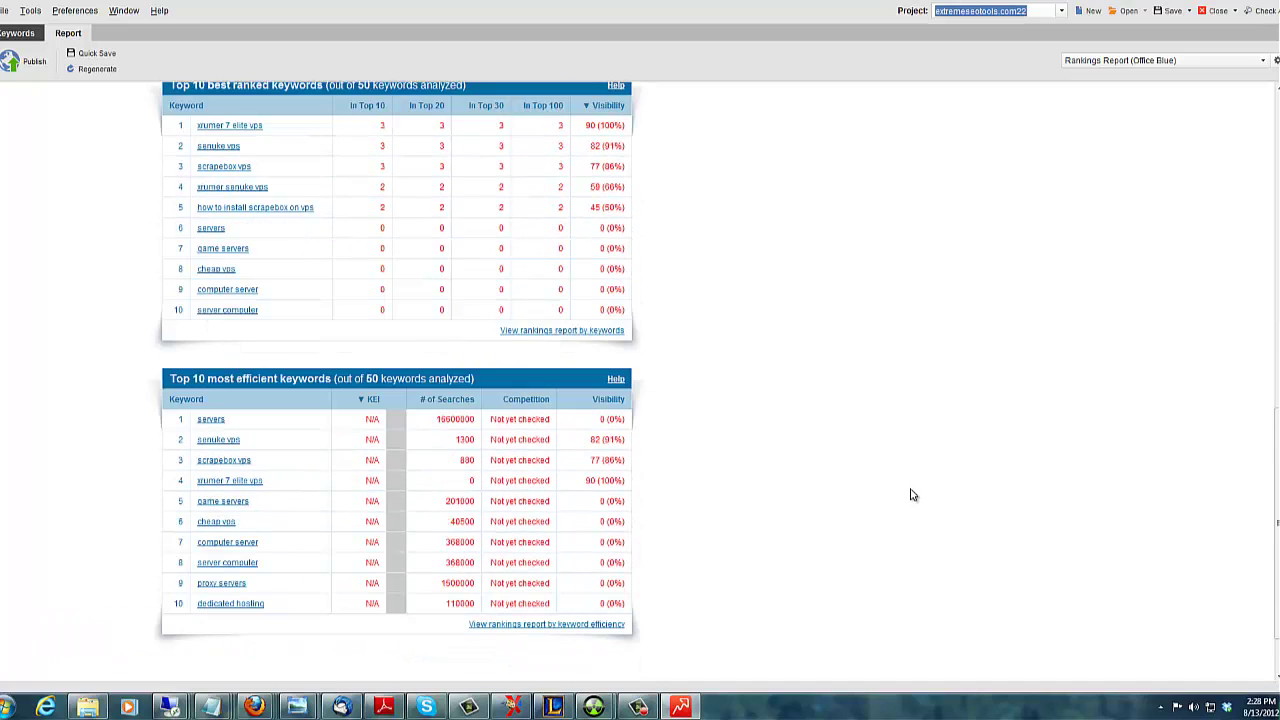
scroll(910, 493, "down", 1)
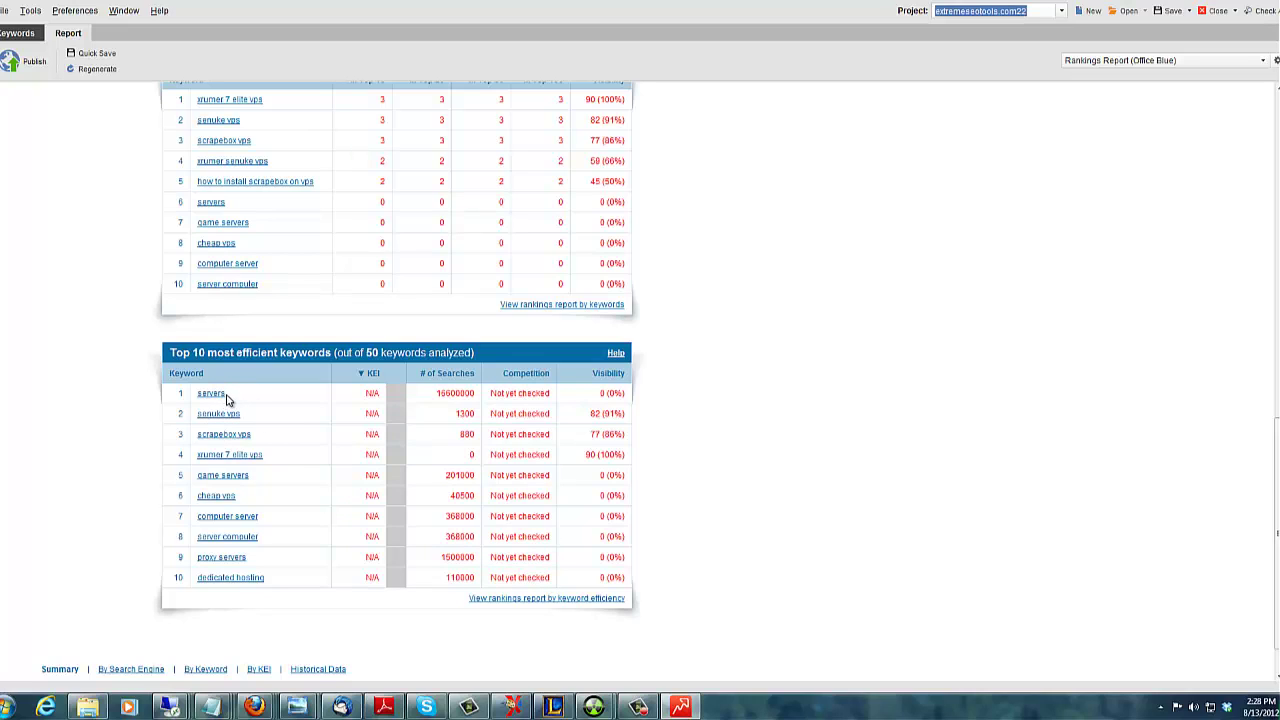
Highlight 'cheap vps' in the efficiency table, then bring up SEnuke X's New Campaign Wizard.
left_click_drag(229, 399, 200, 402)
left_click(202, 403)
left_click_drag(232, 400, 198, 402)
left_click(210, 402)
left_click_drag(241, 500, 201, 505)
mouse_move(594, 707)
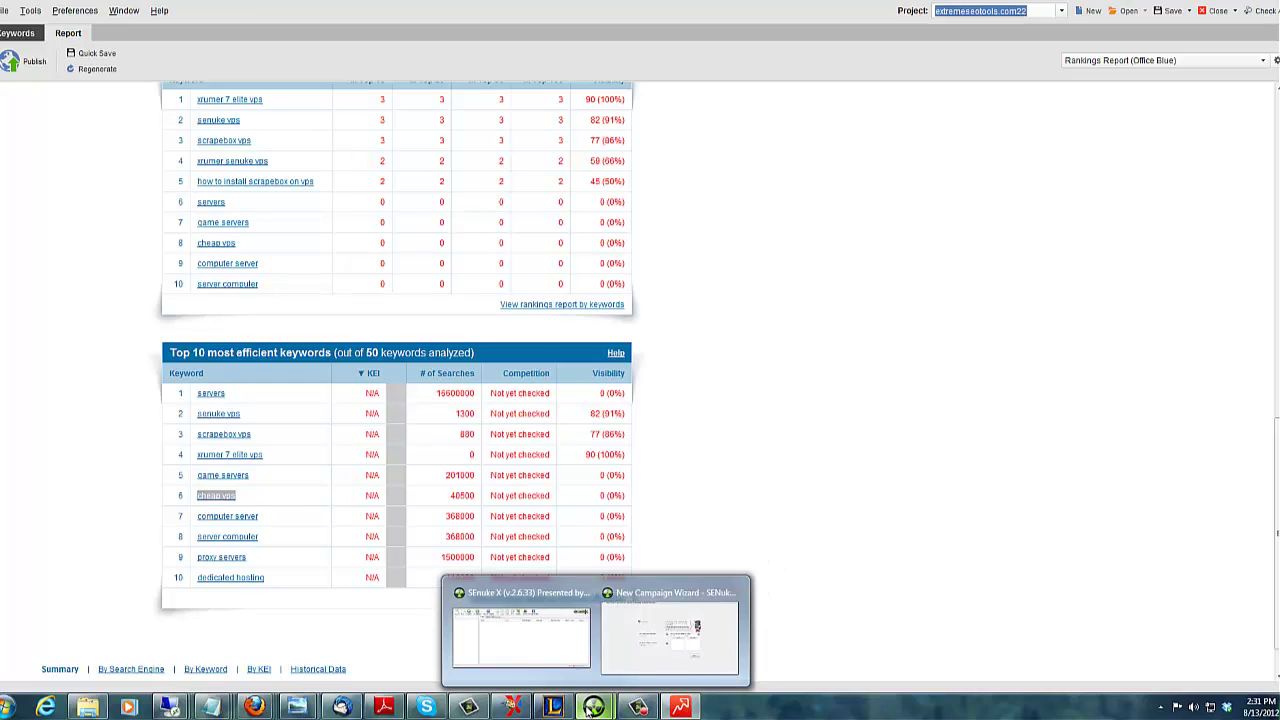
left_click(662, 625)
Name the campaign 'Campaign 1' and set the number of profiles to 3.
left_click(445, 327)
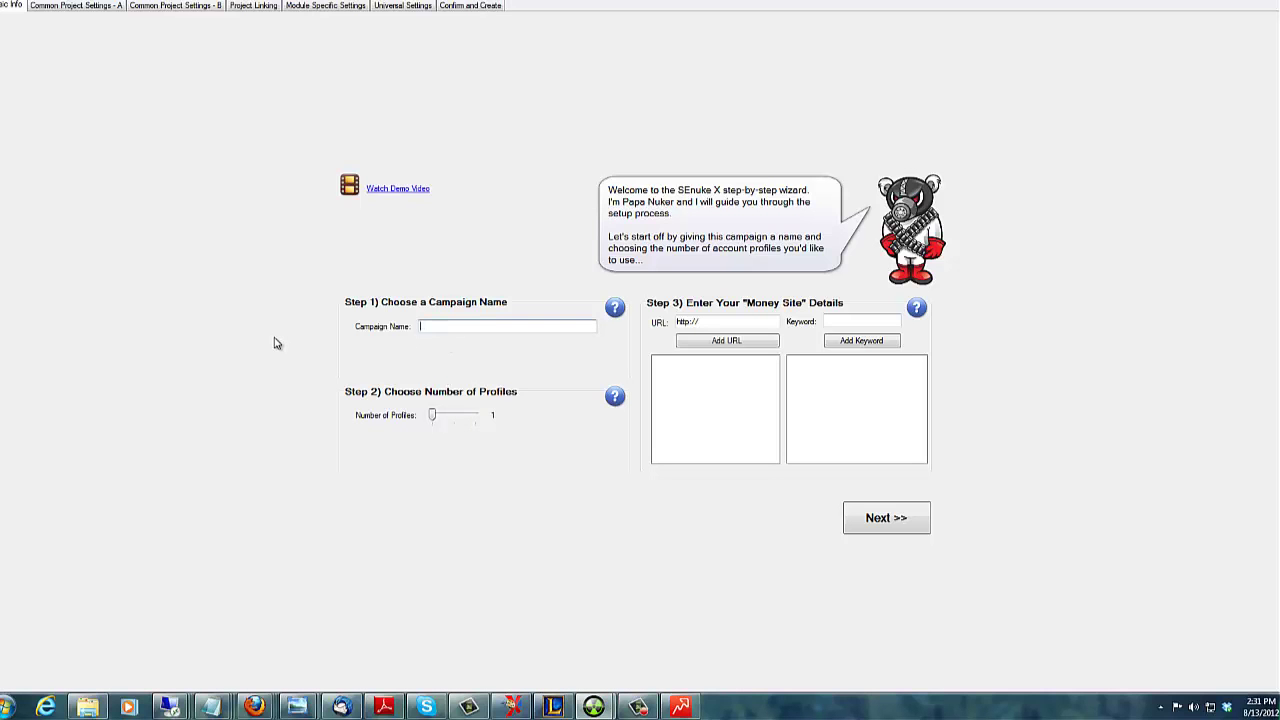
type("Cap")
type("paign")
key("BackSpace")
type("1")
left_click_drag(433, 416, 503, 417)
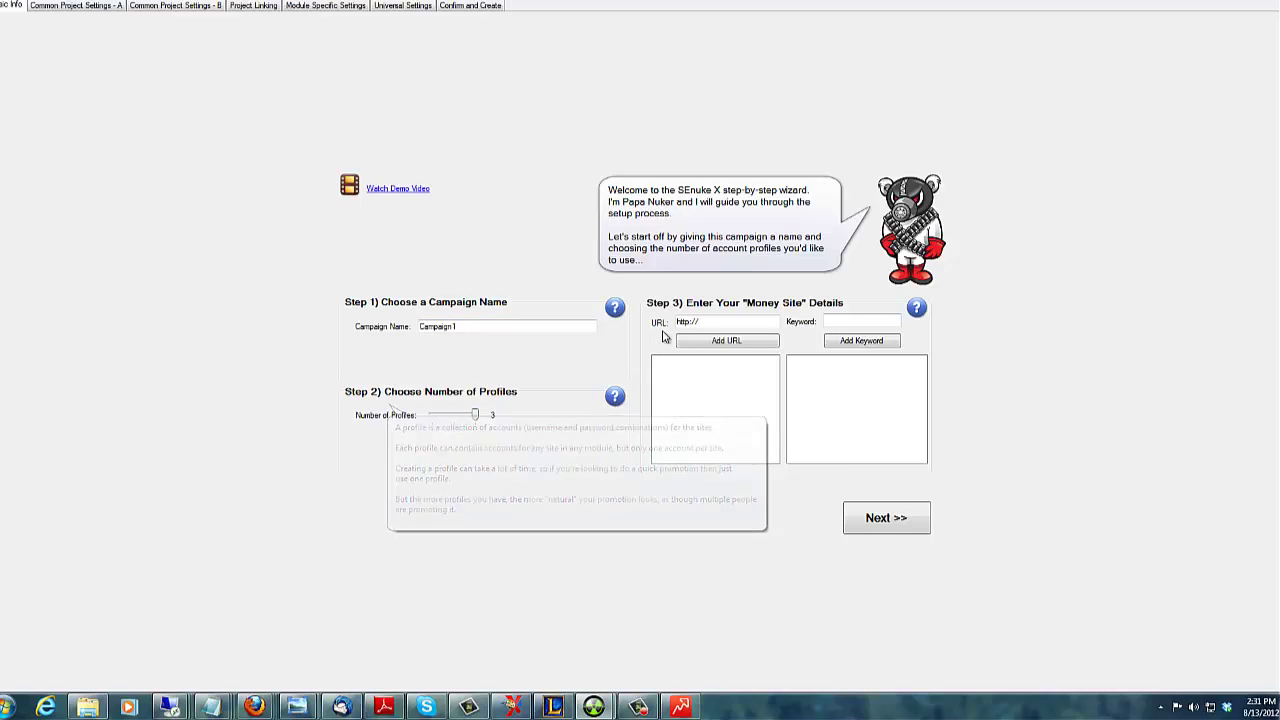
Add extremeseotools.com as the money site with 'cheap vps' as its keyword.
left_click(700, 321)
type("ex")
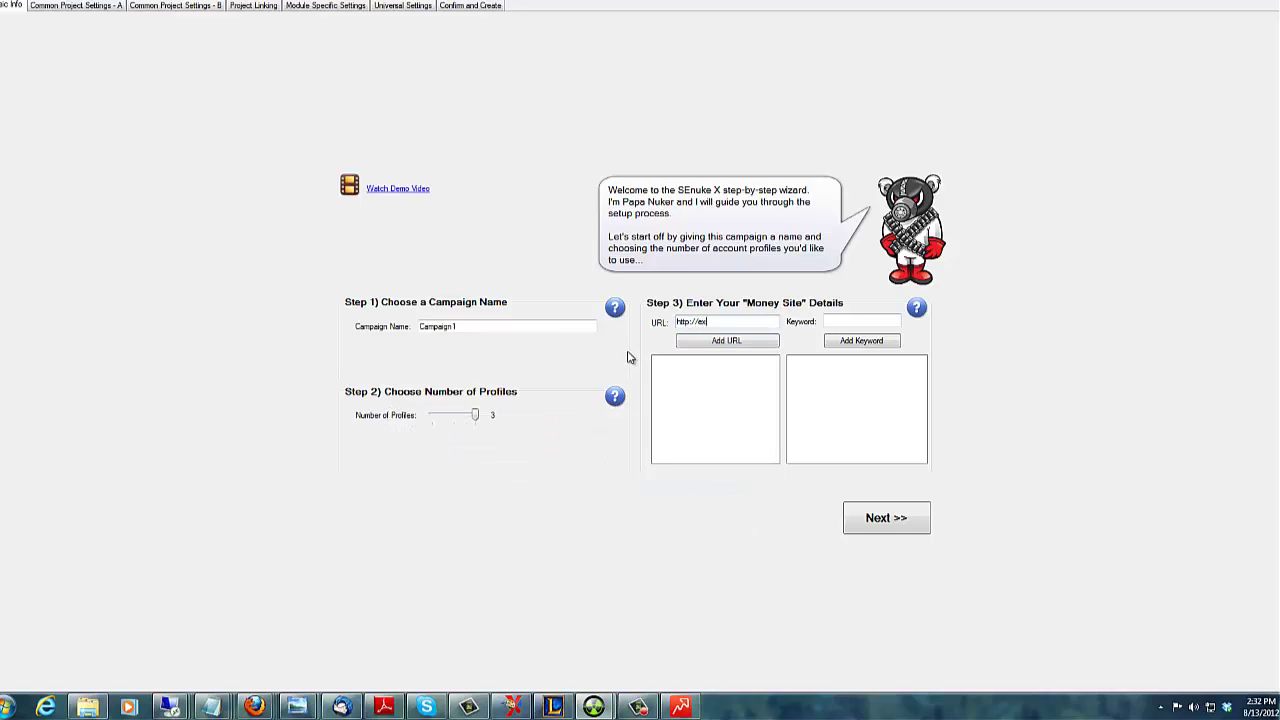
type("tremeseotools.com")
key("Return")
left_click(832, 322)
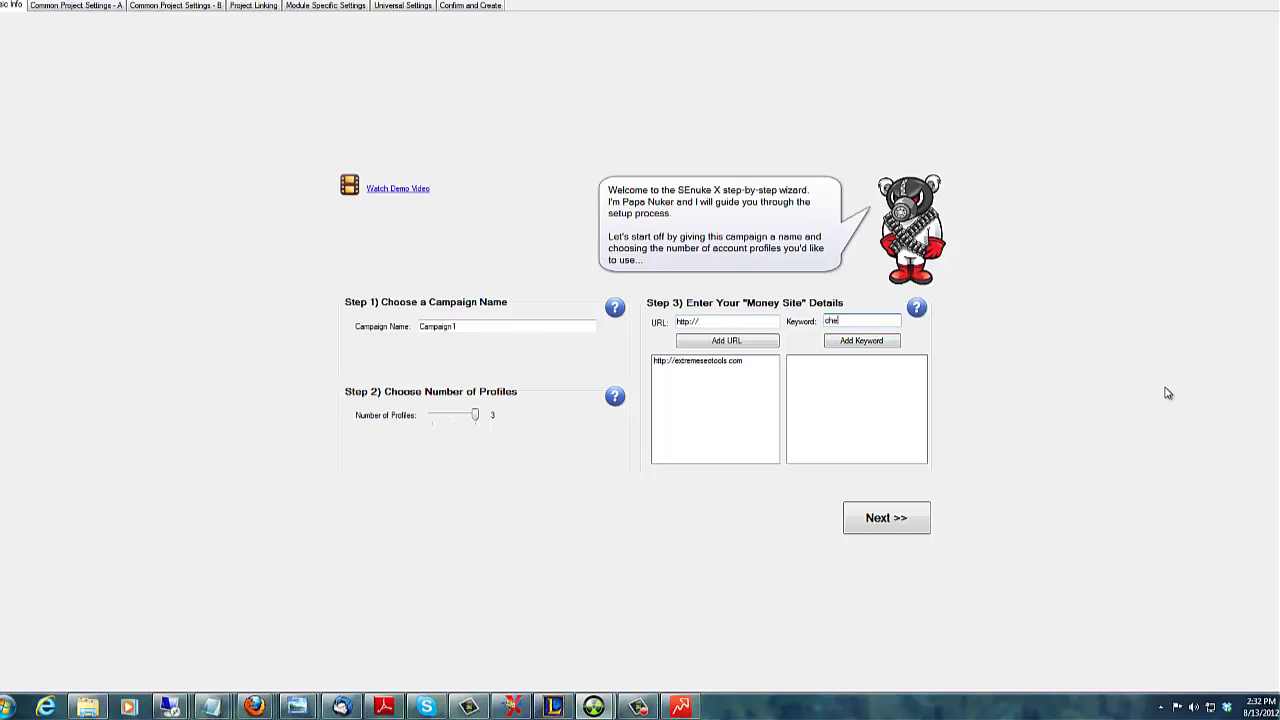
type("cheap vps")
key("Return")
left_click(681, 707)
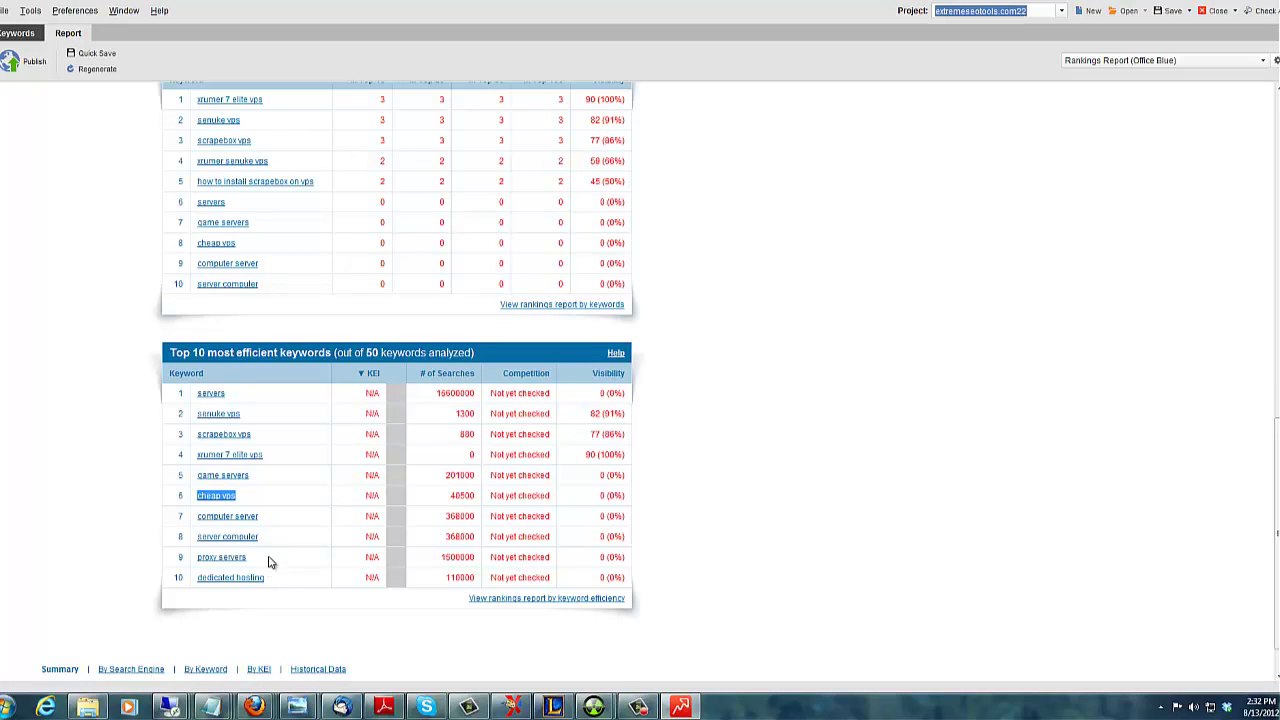
Copy 'computer server' and 'server computer' from Rank Tracker into the wizard's keyword list.
left_click_drag(259, 519, 196, 524)
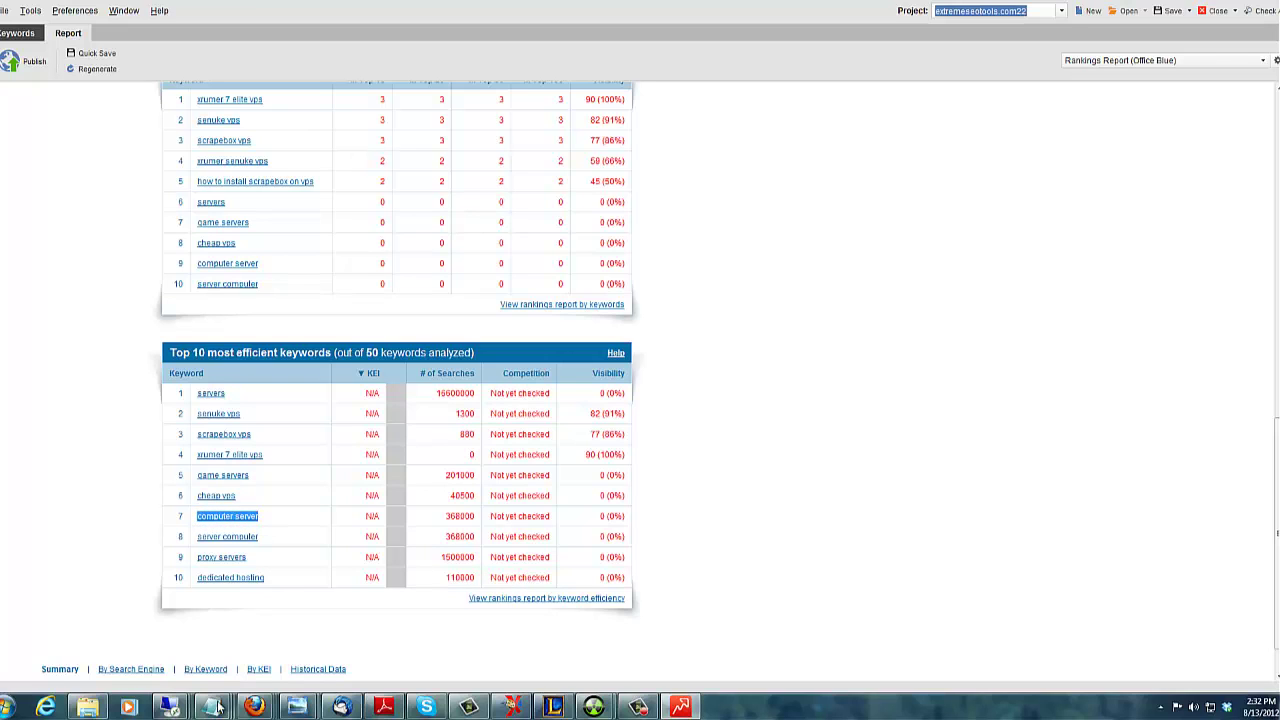
type("computer server")
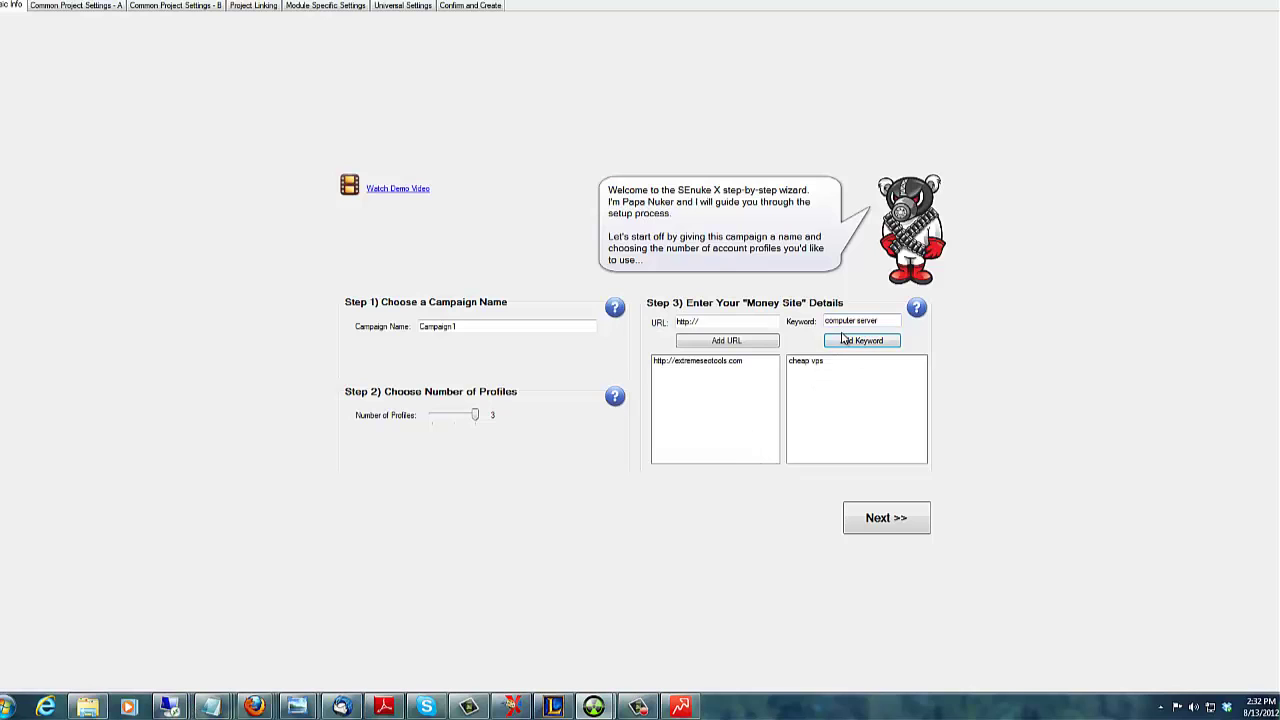
left_click(846, 341)
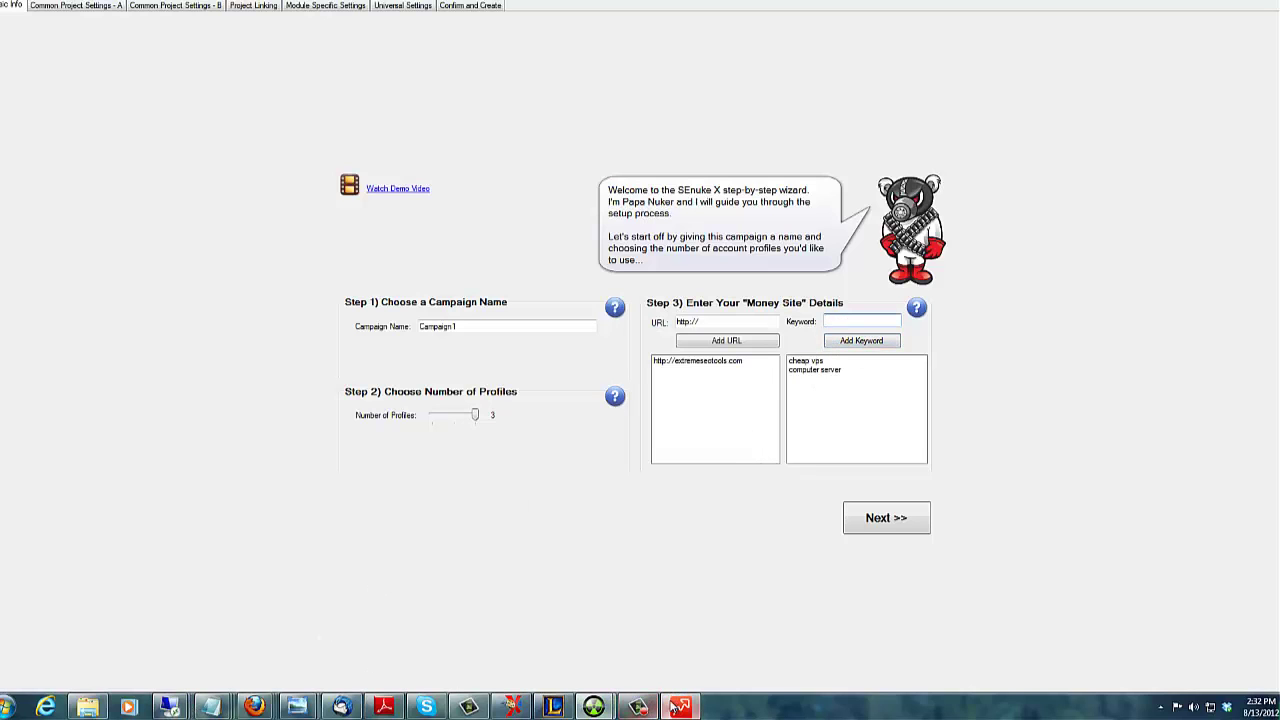
left_click(680, 707)
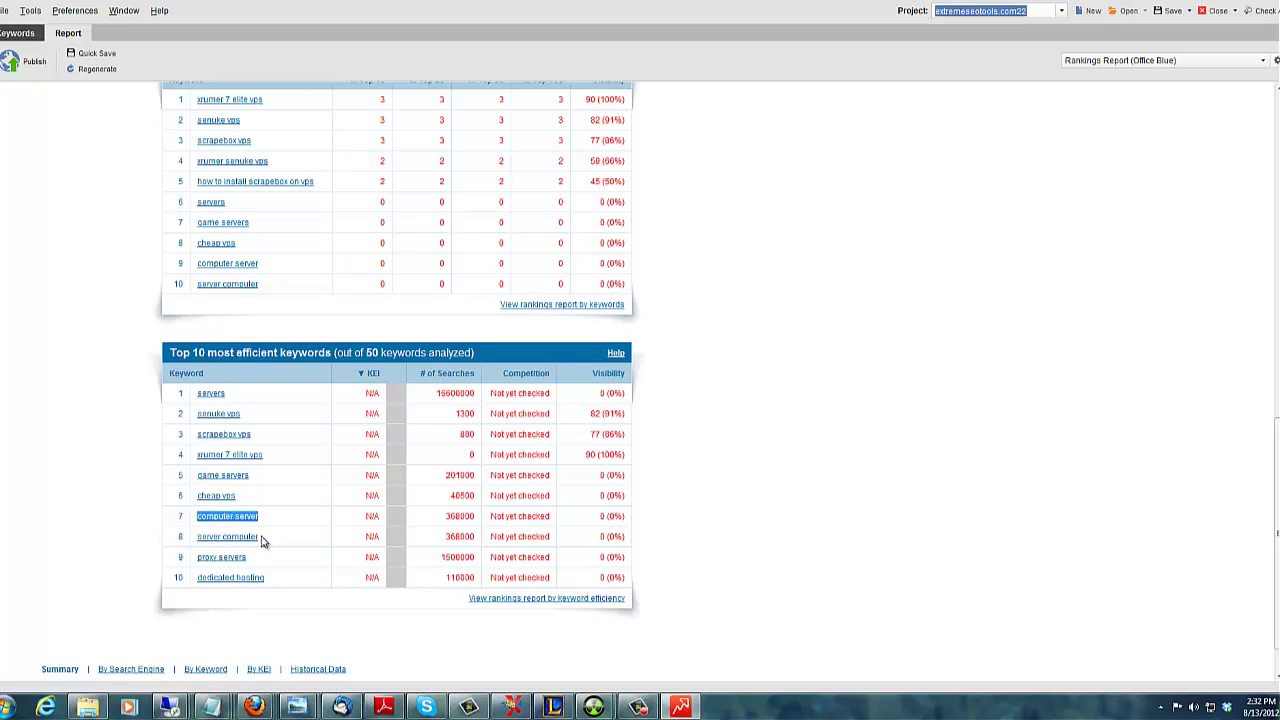
left_click_drag(261, 541, 198, 542)
key("ctrl+c")
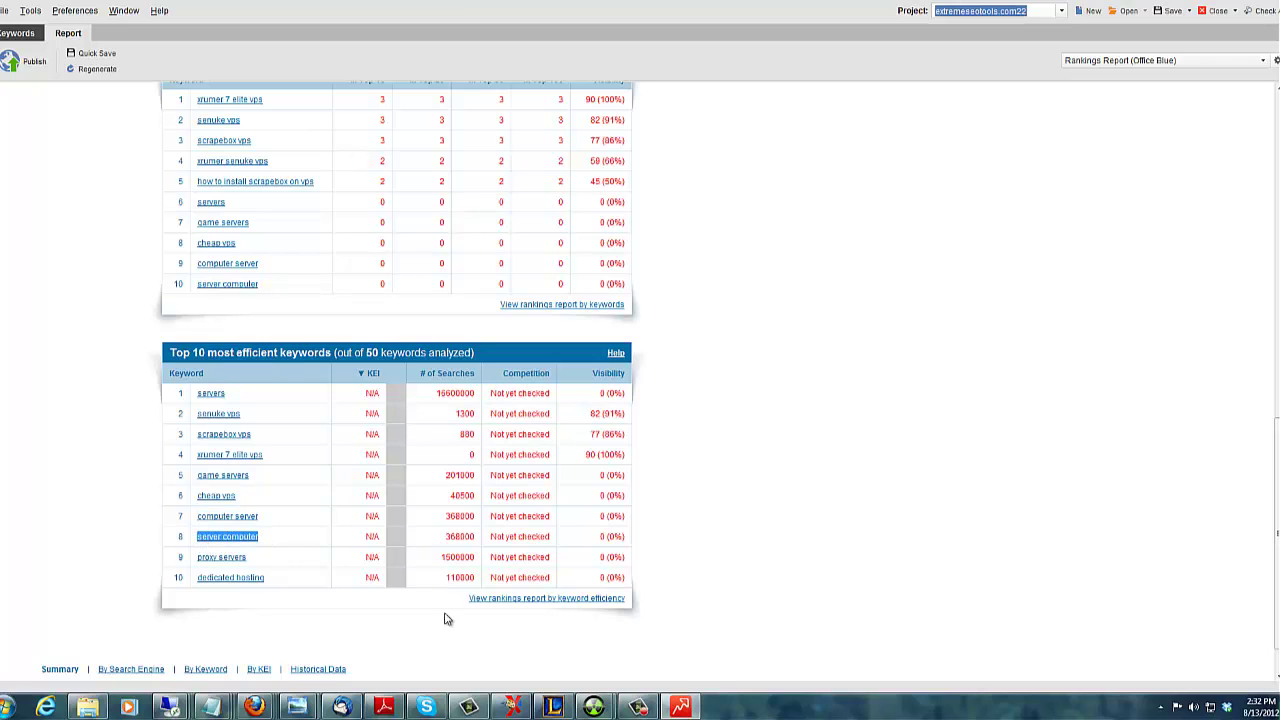
left_click(680, 707)
key("ctrl+v")
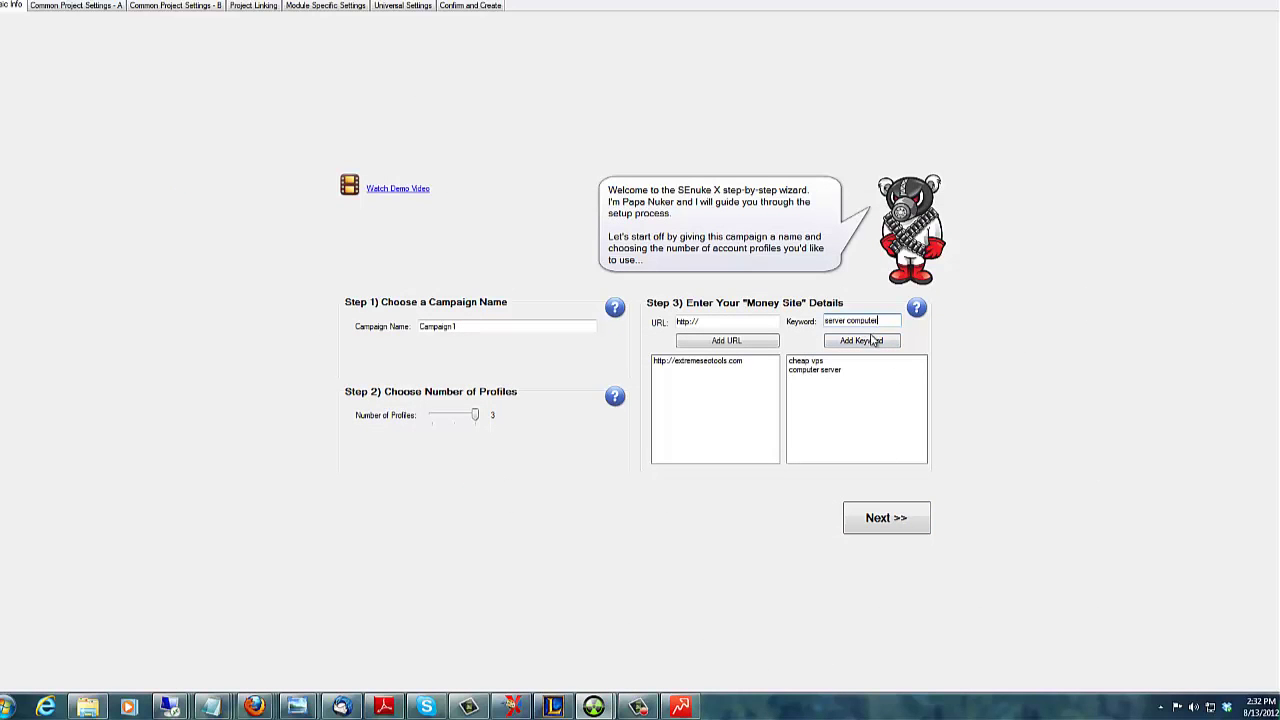
left_click(872, 341)
left_click(678, 704)
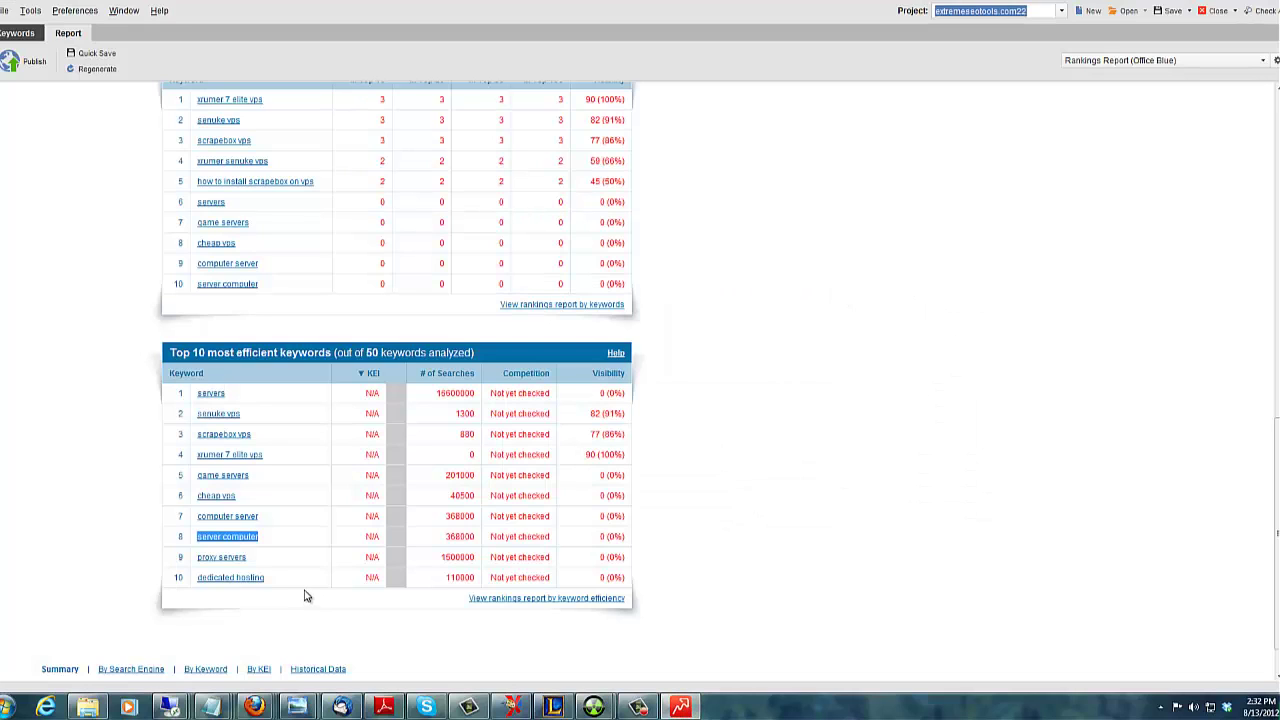
Look over more Rank Tracker keywords, then review the wizard's keyword list entries.
left_click_drag(254, 562, 197, 568)
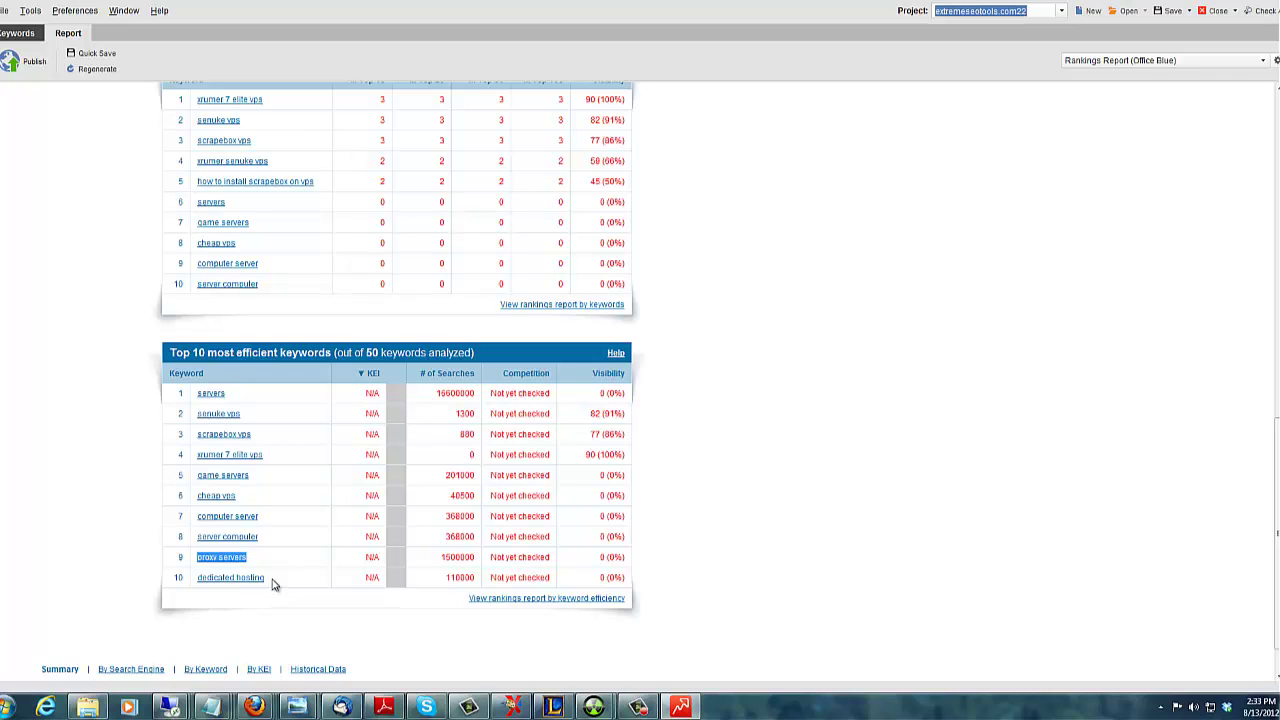
left_click_drag(275, 585, 197, 591)
left_click_drag(260, 537, 200, 550)
left_click_drag(268, 518, 198, 522)
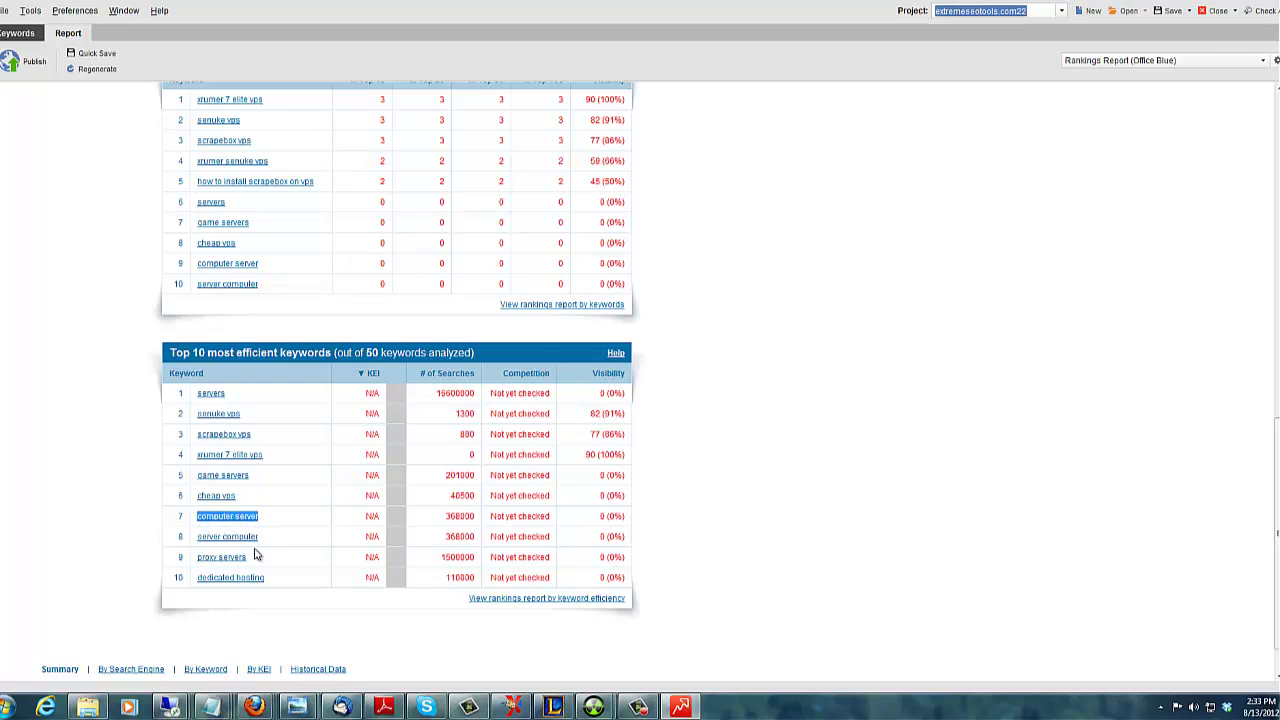
left_click(597, 707)
left_click(648, 640)
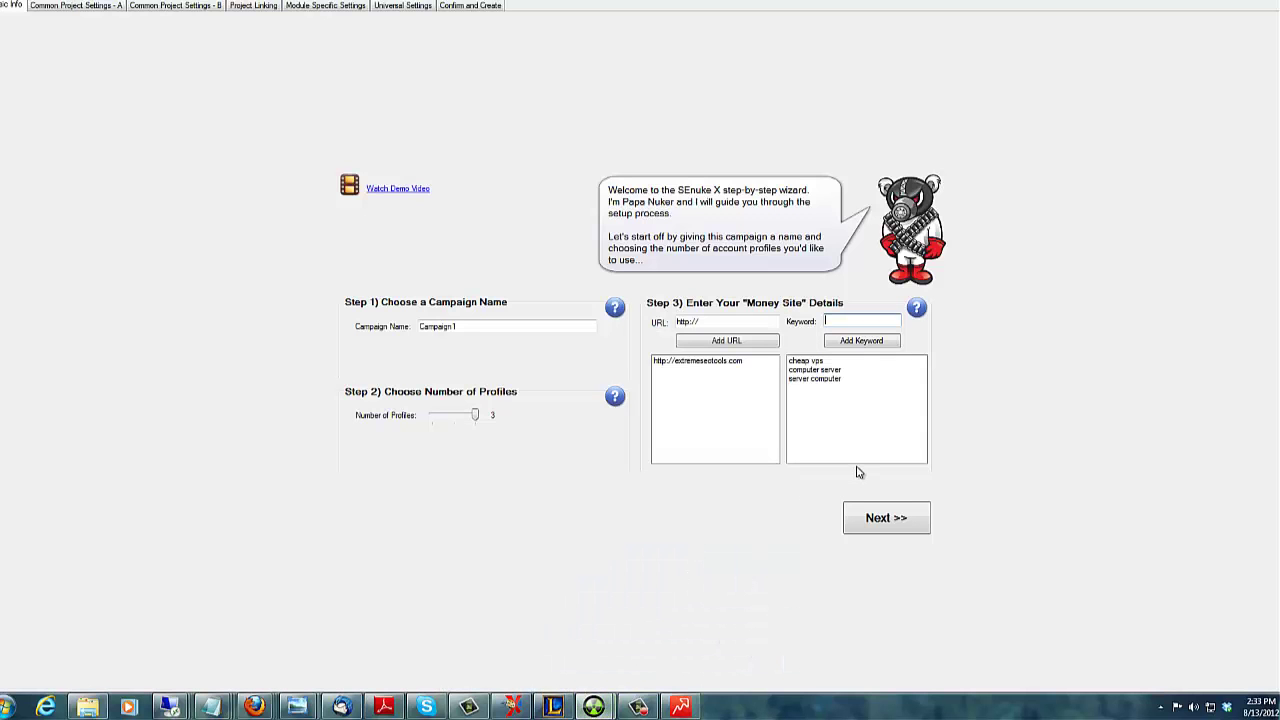
left_click(818, 369)
left_click(820, 378)
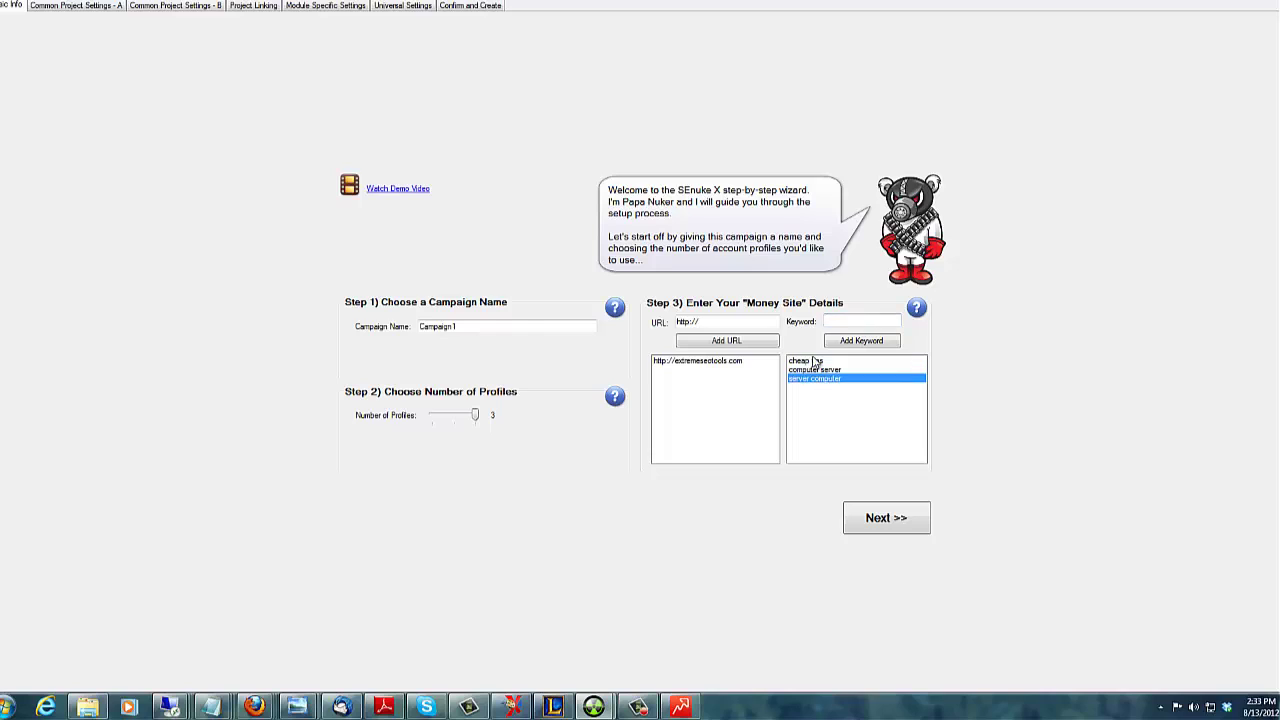
left_click(815, 361)
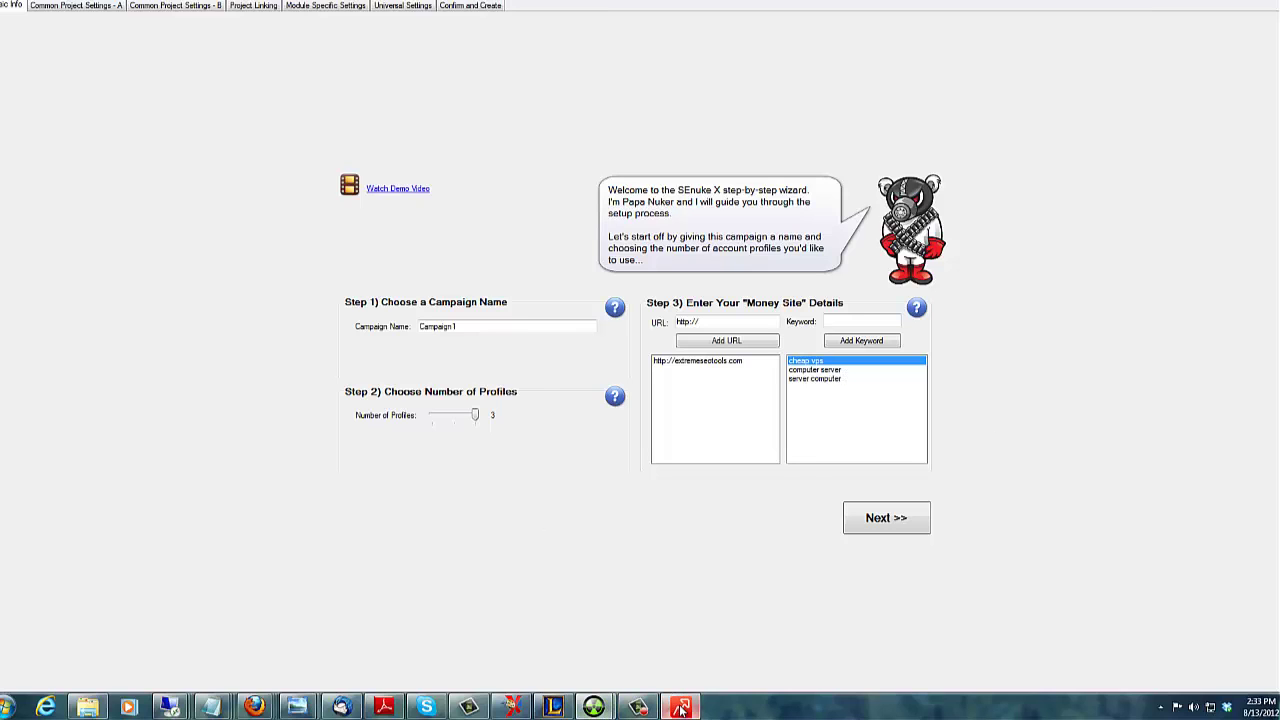
left_click(680, 707)
Check keyword search volumes in Rank Tracker, then move the SEnuke wizard to Common Project Settings - A.
left_click(17, 36)
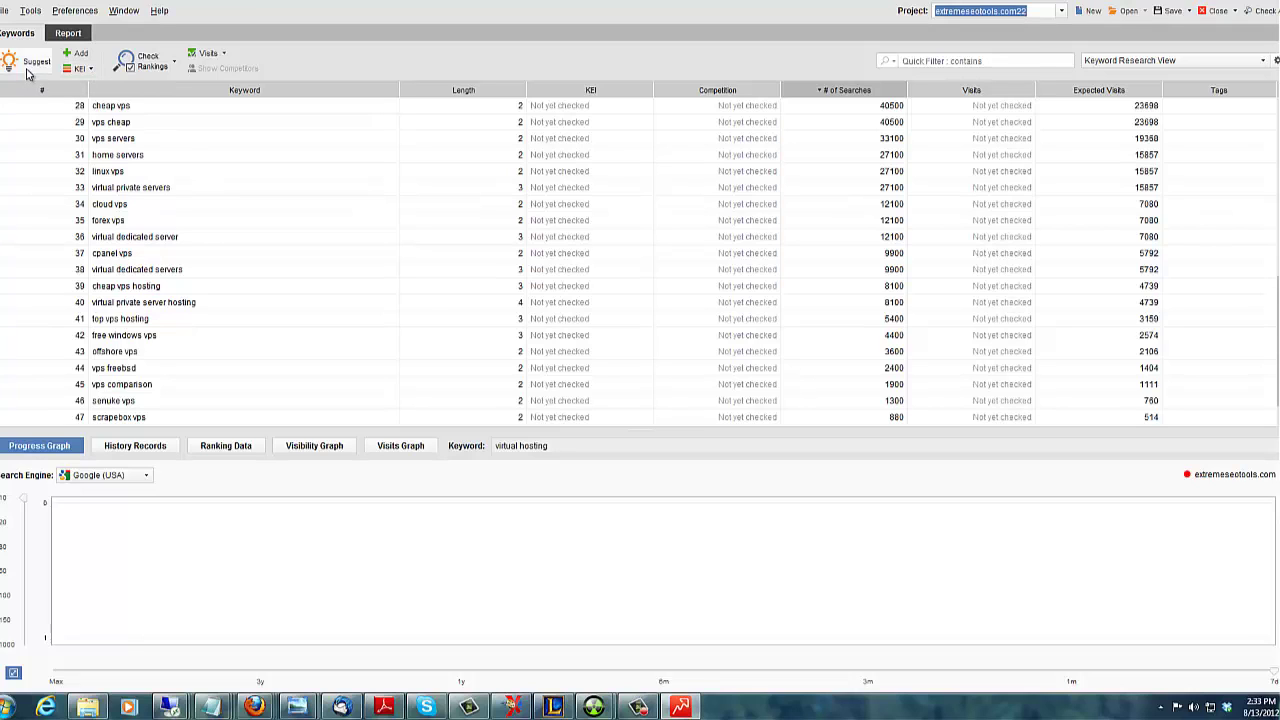
scroll(205, 224, "down", 1)
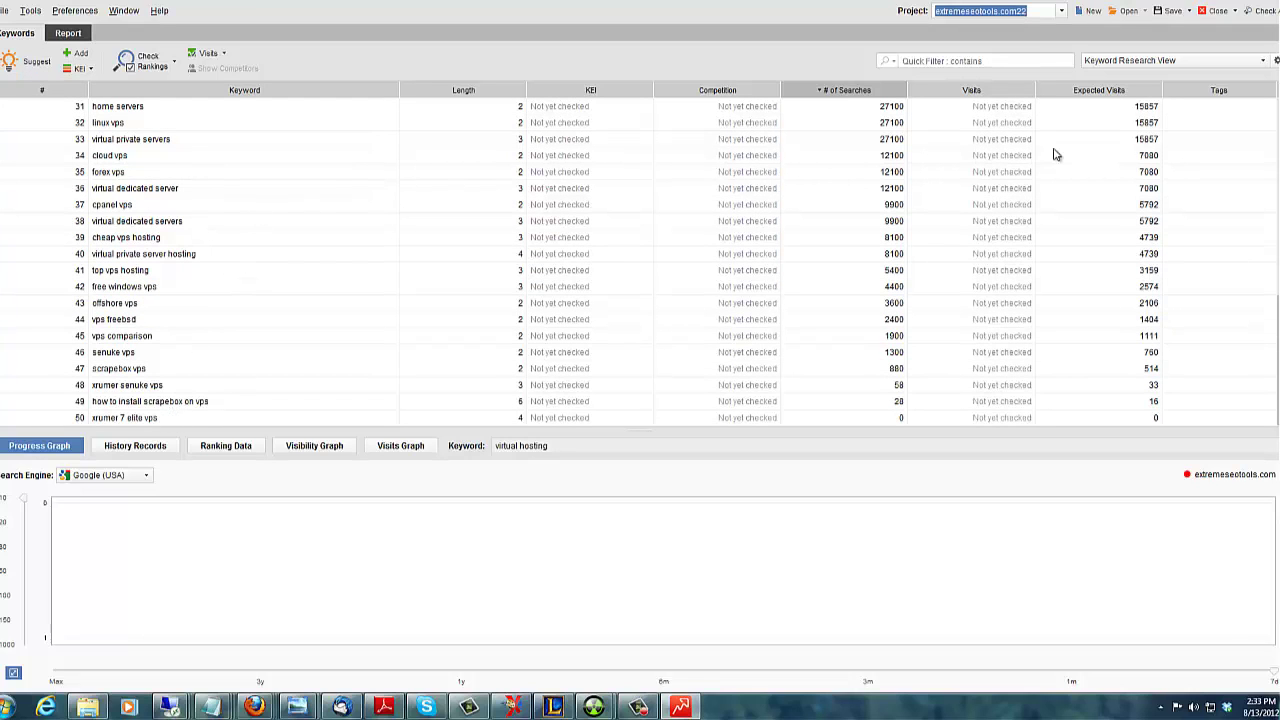
left_click(679, 709)
left_click(862, 518)
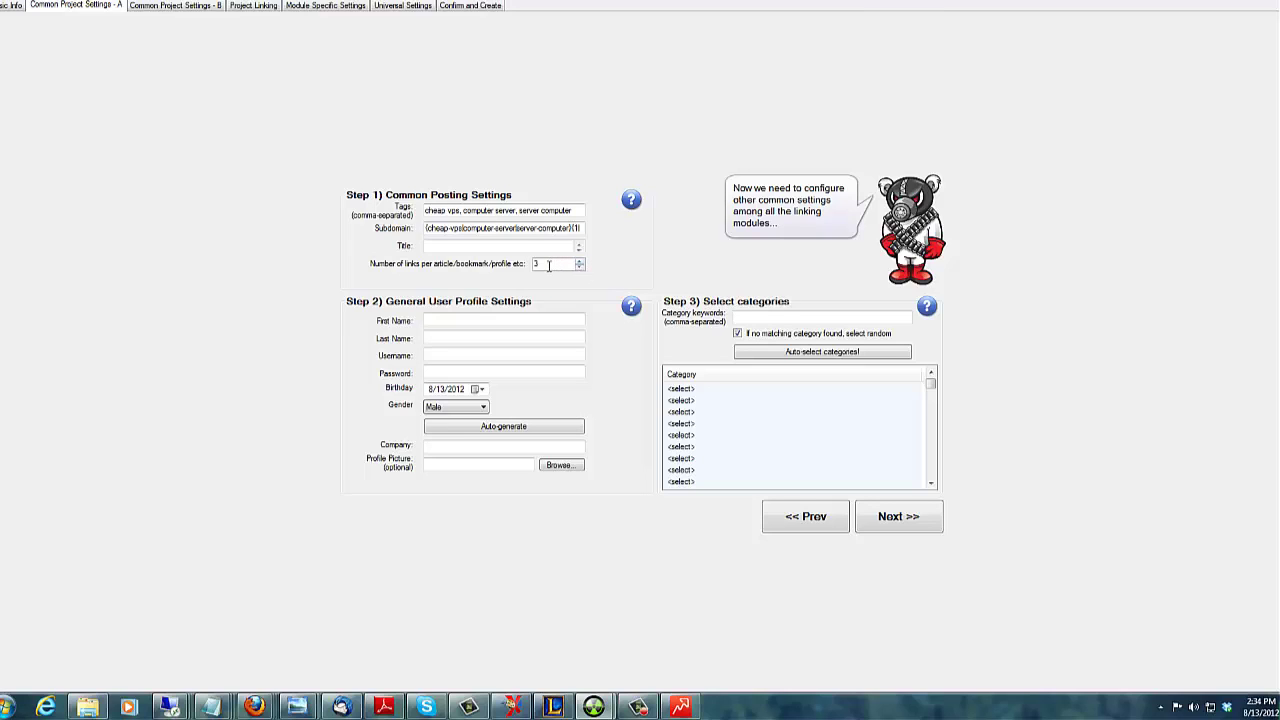
Set links per article to 10 and auto-generate the profile's name, username, password and birthday.
double_click(546, 263)
left_click(579, 261)
left_click(580, 262)
left_click(580, 262)
left_click(579, 261)
left_click(579, 261)
left_click_drag(558, 265, 464, 270)
left_click(495, 250)
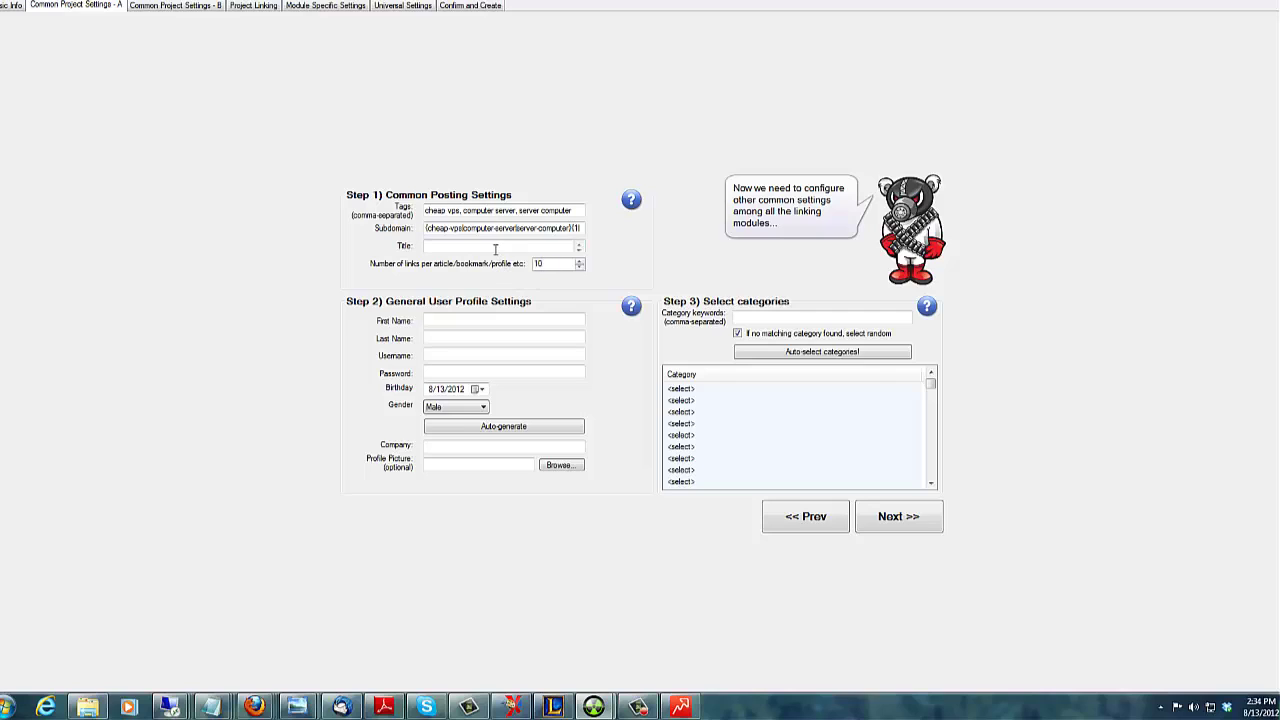
left_click(526, 427)
left_click(477, 446)
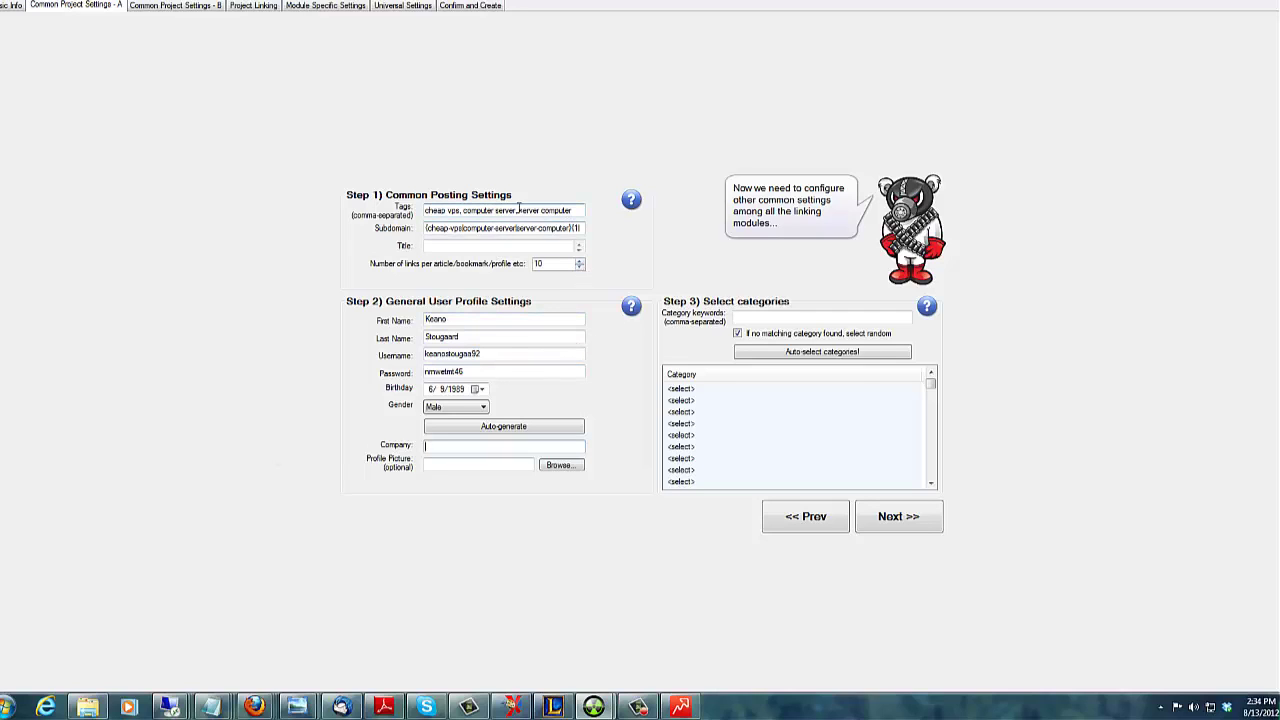
left_click(88, 707)
Go to Dropbox > CRACKED SEO TOOLS > SenukeX Bio and launch SenukeXSpinnerV2_crk1, dismissing its error.
left_click(333, 248)
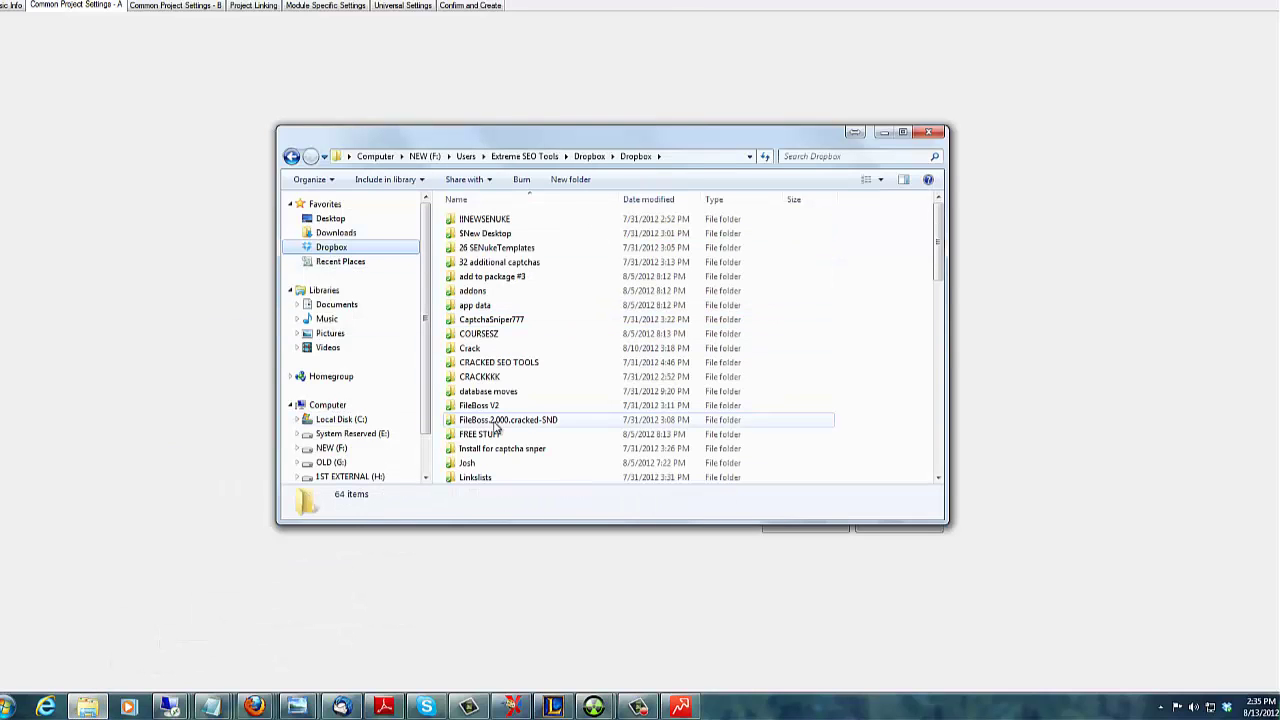
left_click(571, 420)
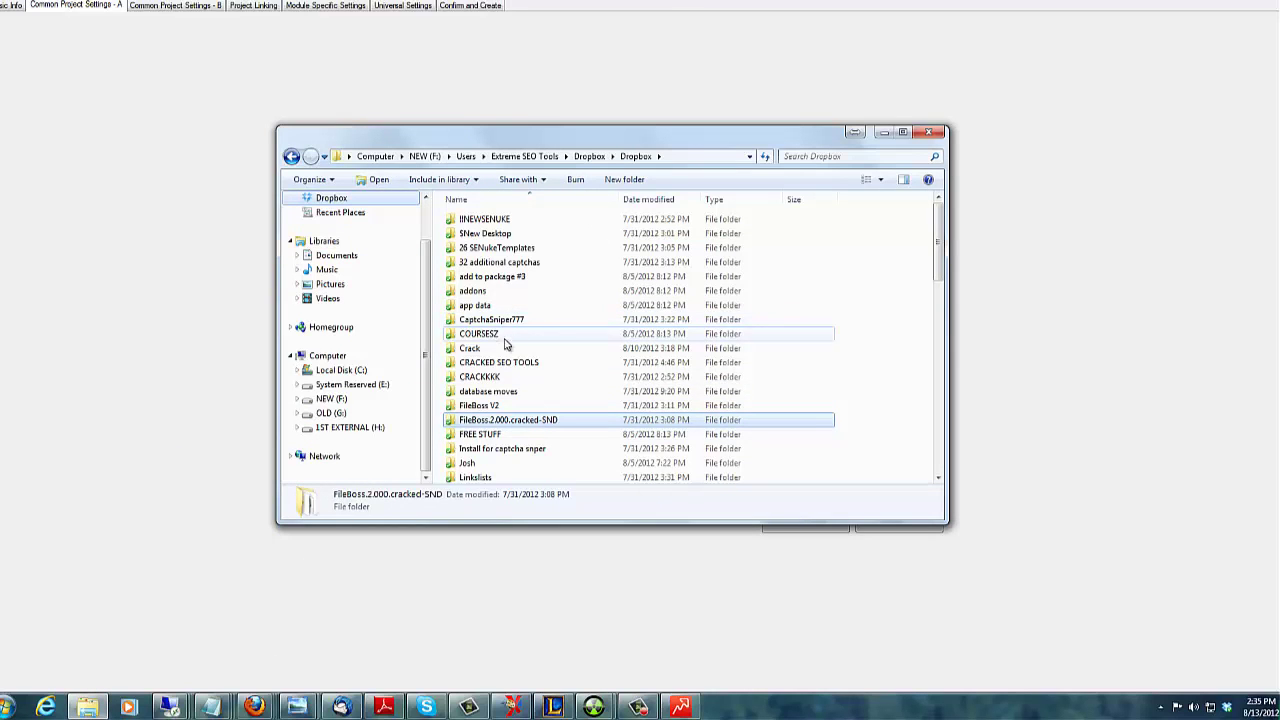
double_click(505, 348)
left_click(335, 205)
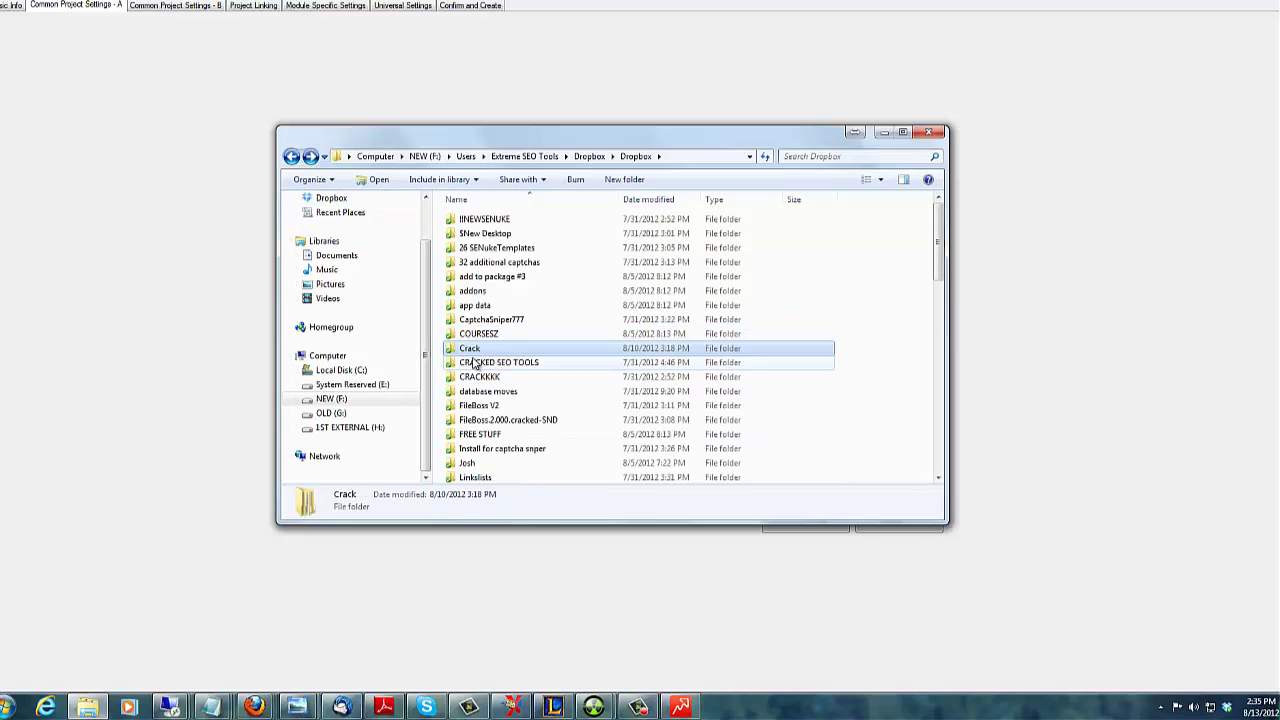
double_click(468, 363)
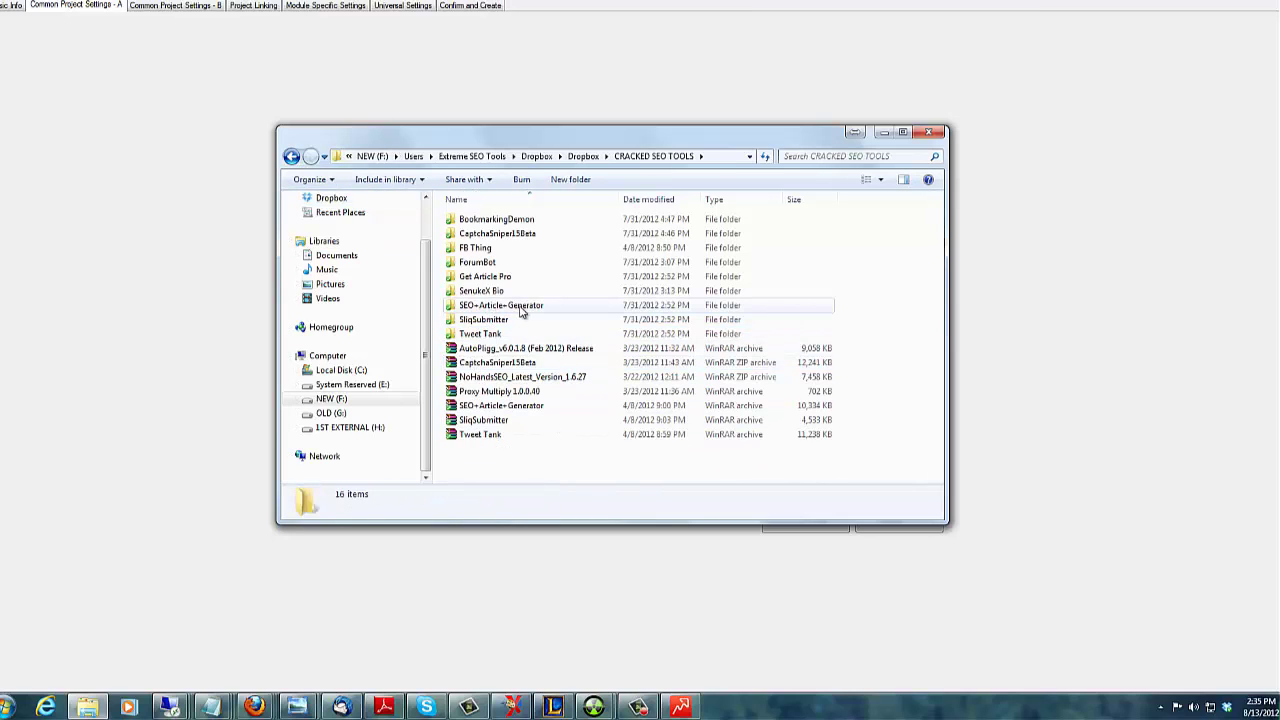
double_click(485, 290)
double_click(500, 420)
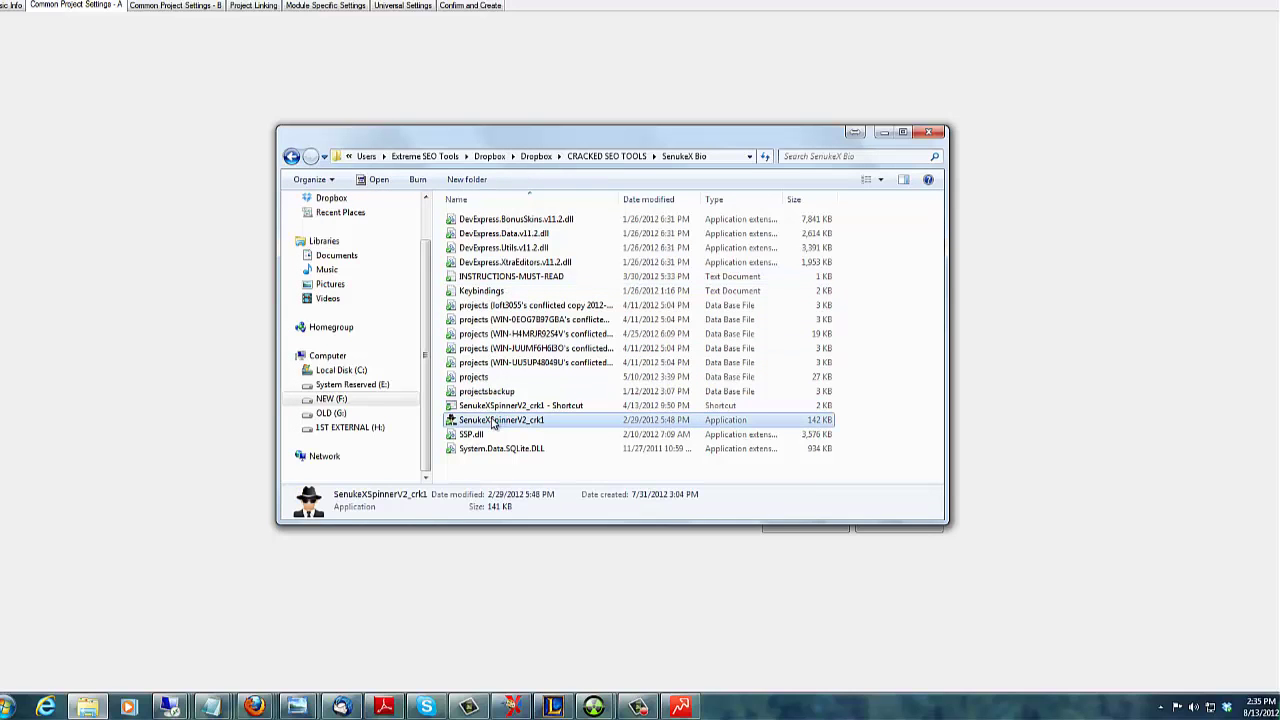
left_click(639, 360)
left_click(884, 131)
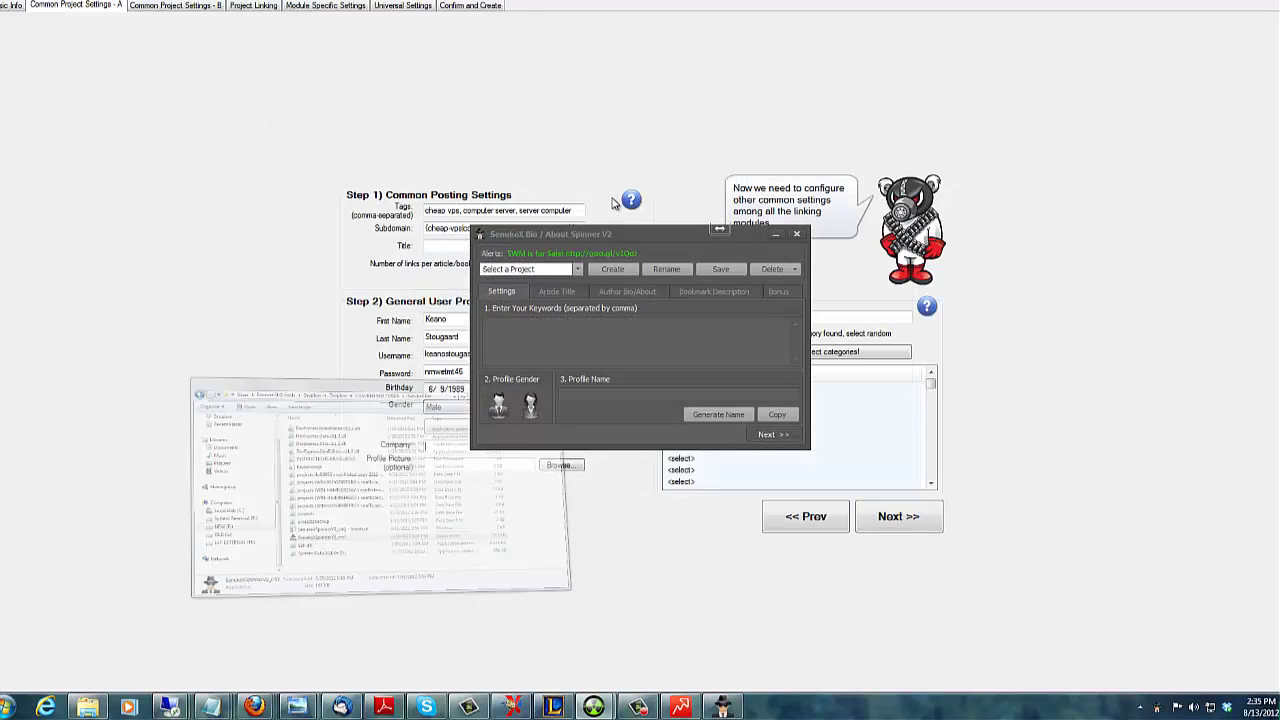
Enter 'compu' as the spinner's keyword and generate a random profile name.
left_click_drag(619, 237, 983, 70)
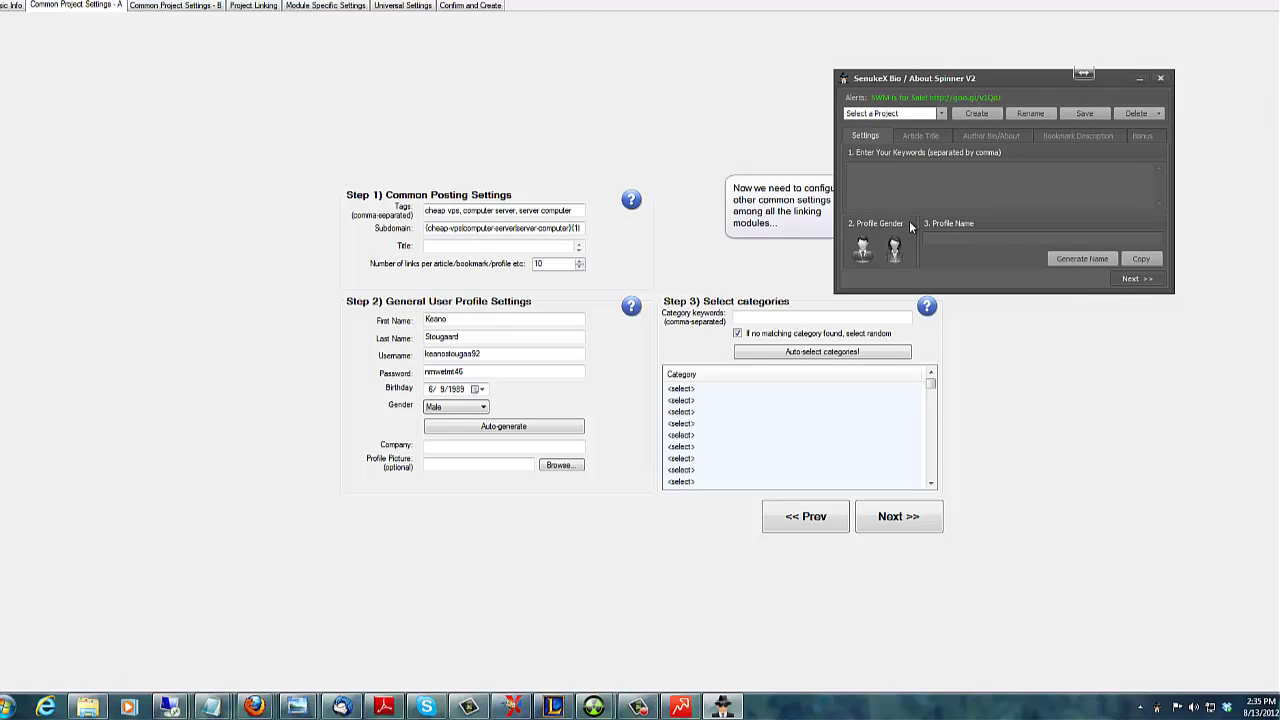
left_click(805, 516)
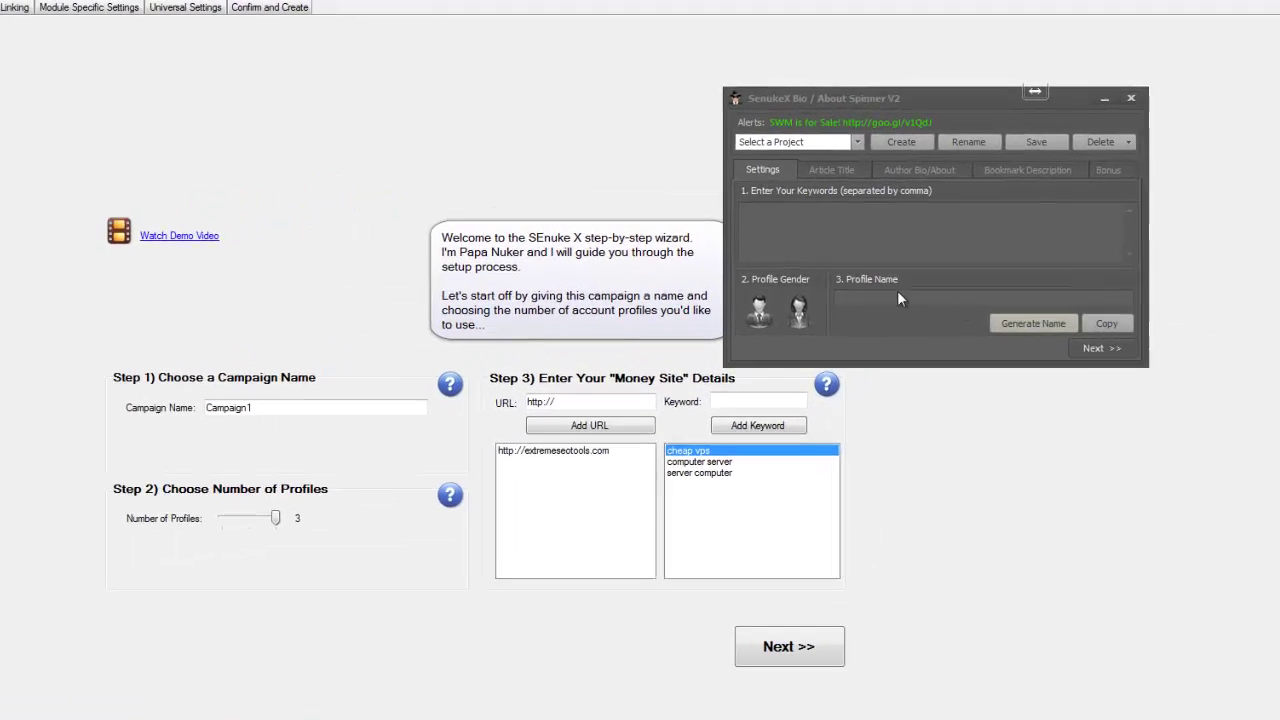
left_click(793, 232)
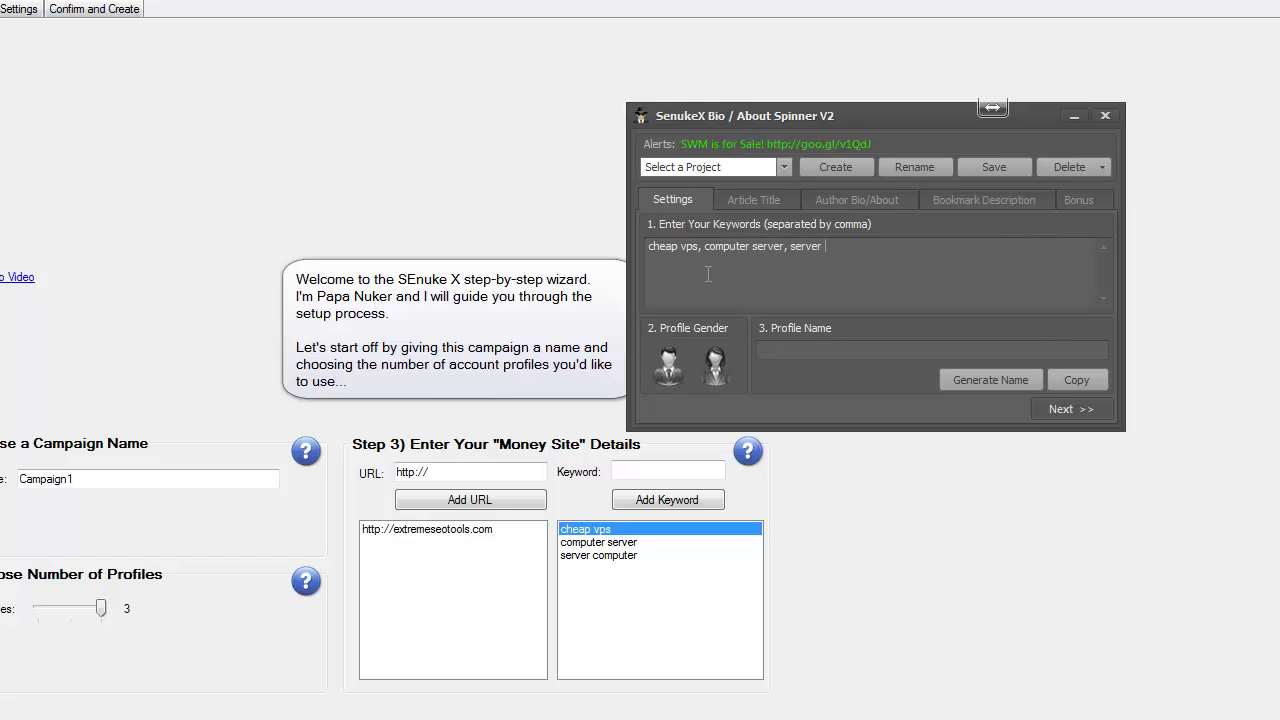
type("computer")
left_click(993, 378)
left_click(996, 376)
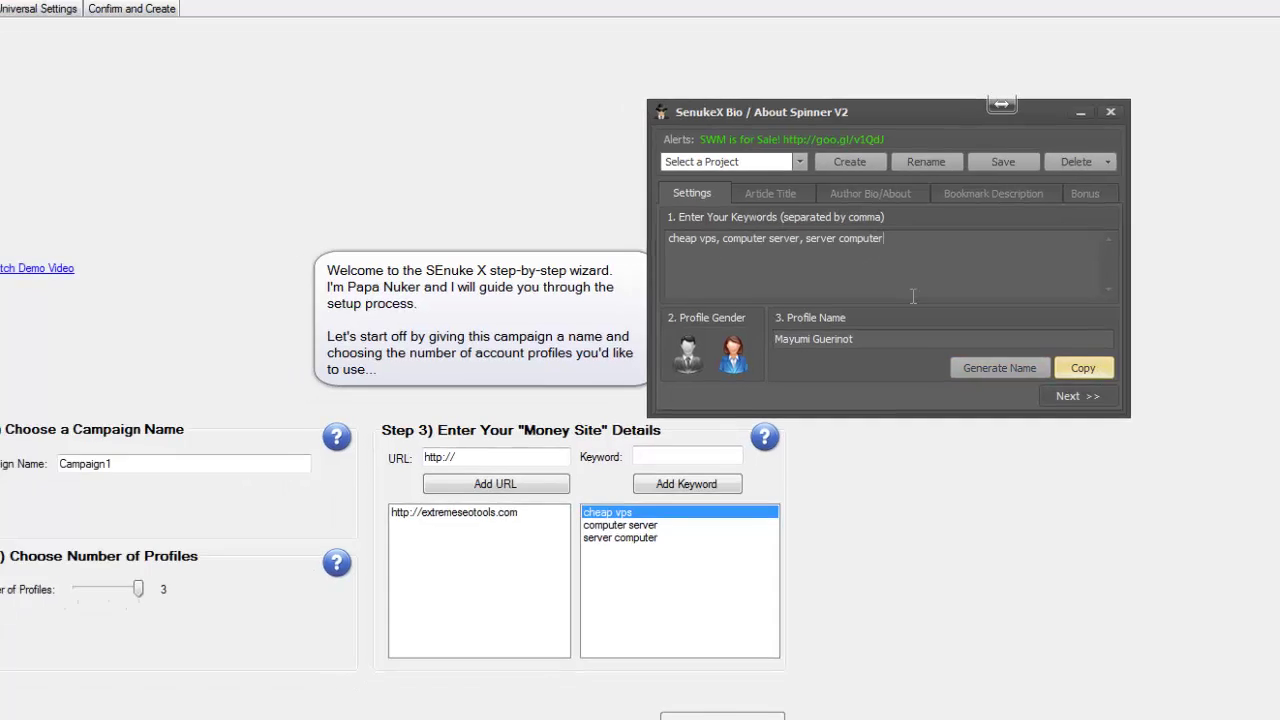
Generate and copy a spun article title, then paste it into SEnuke's Title field.
left_click(1108, 330)
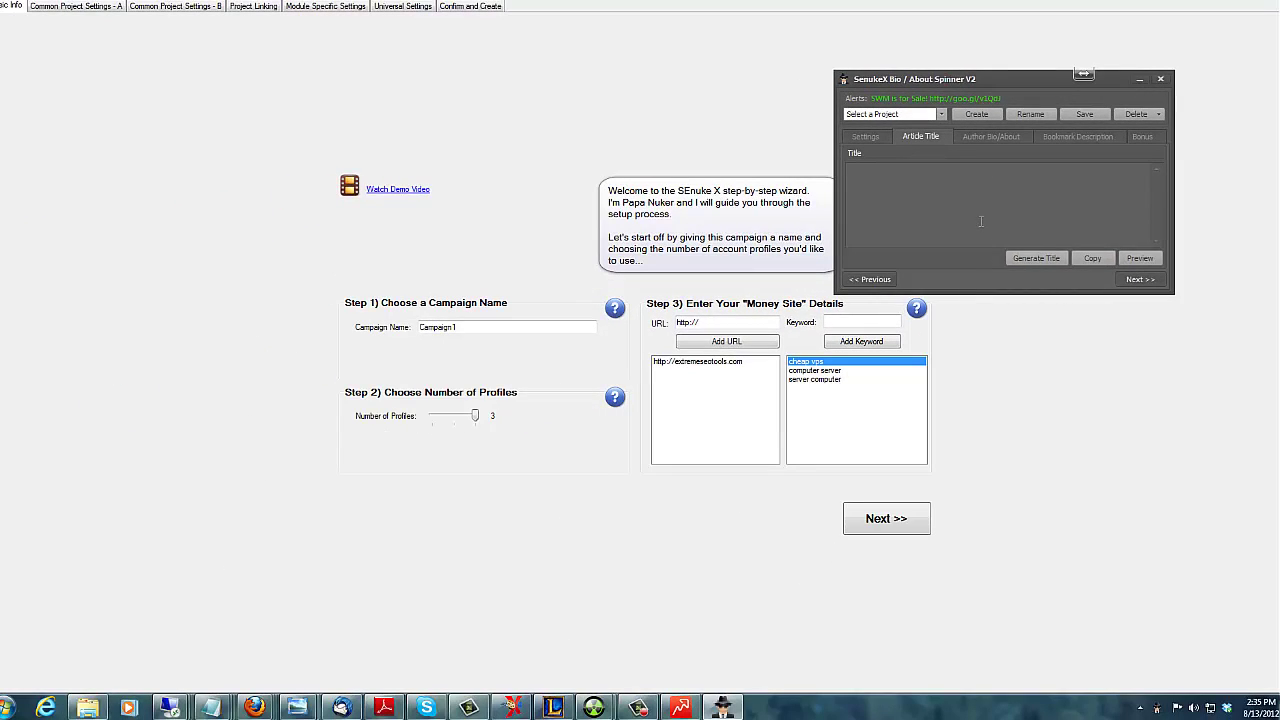
left_click(1027, 261)
left_click(1092, 258)
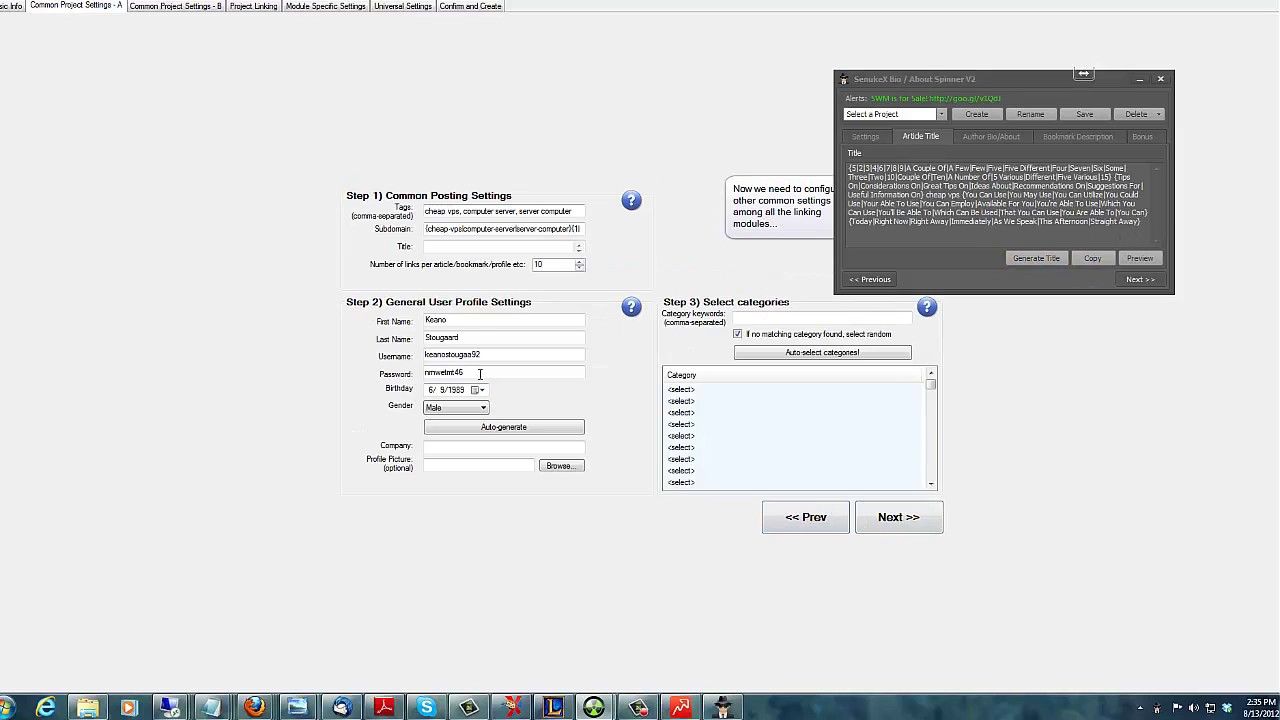
left_click(853, 528)
left_click(433, 248)
key("ctrl+v")
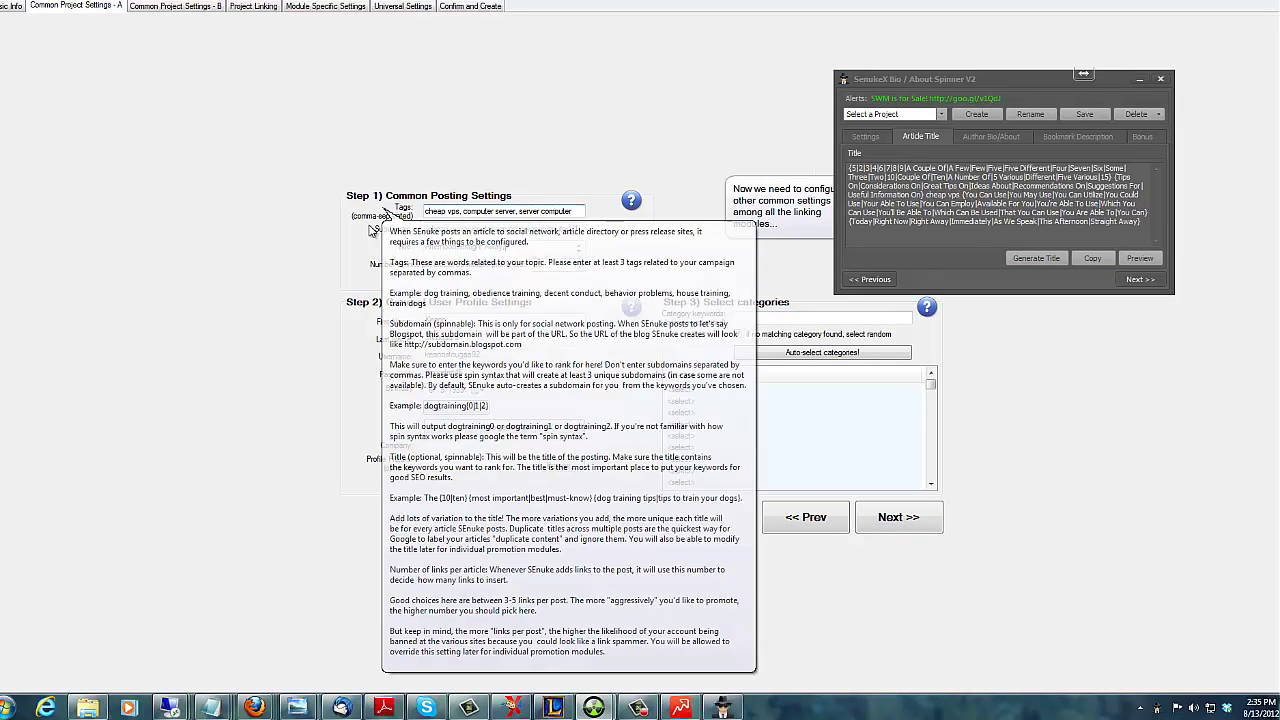
Auto-select categories for the keyword 'internet' and advance to Common Project Settings - B.
left_click_drag(538, 120, 273, 119)
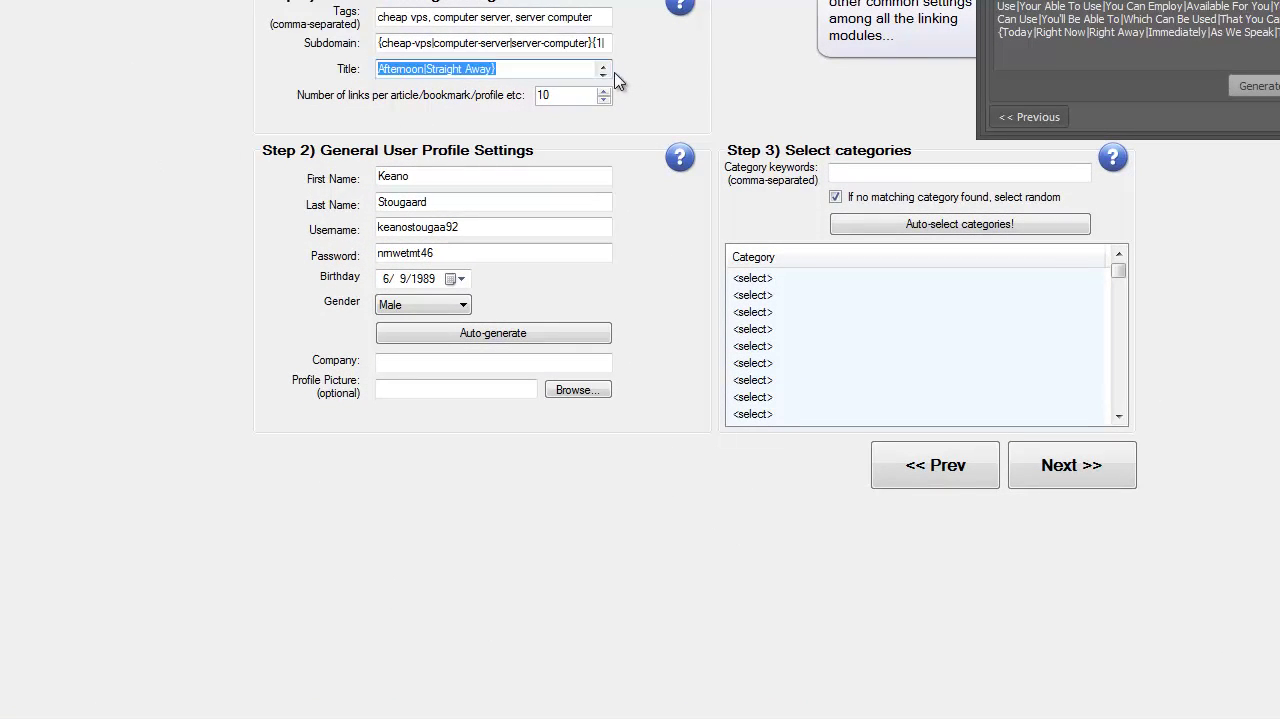
left_click(483, 363)
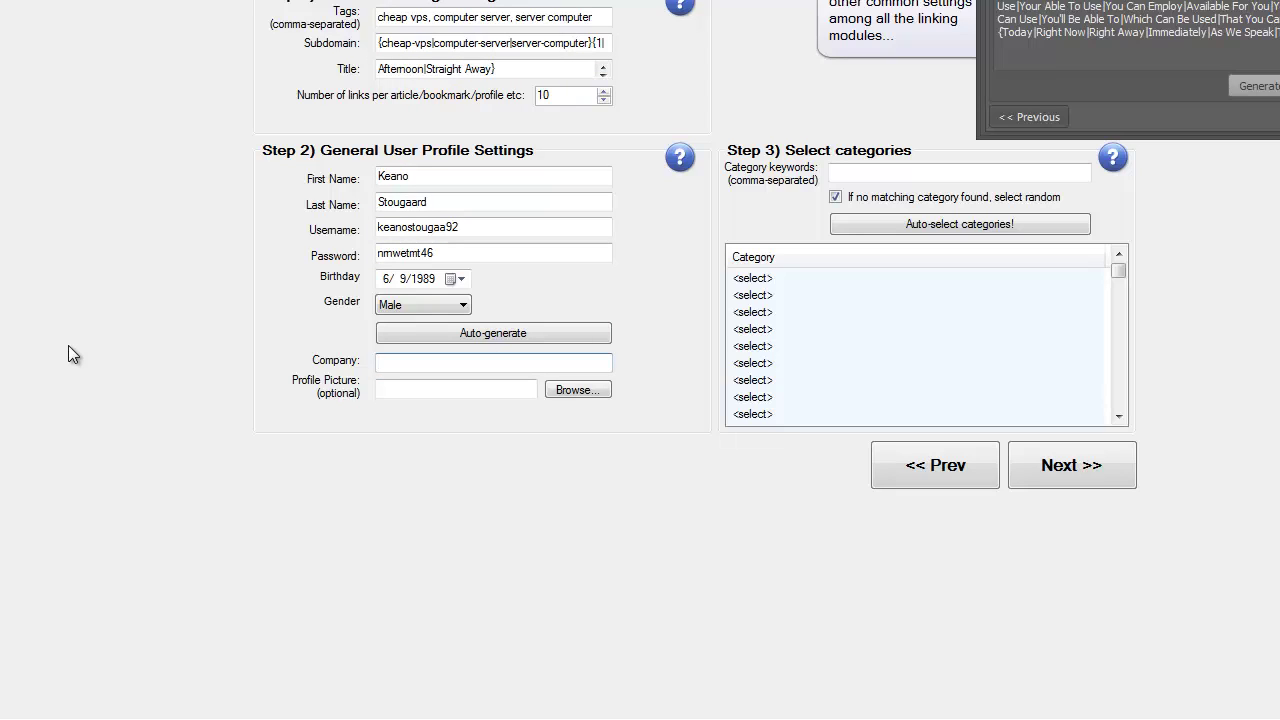
left_click(929, 176)
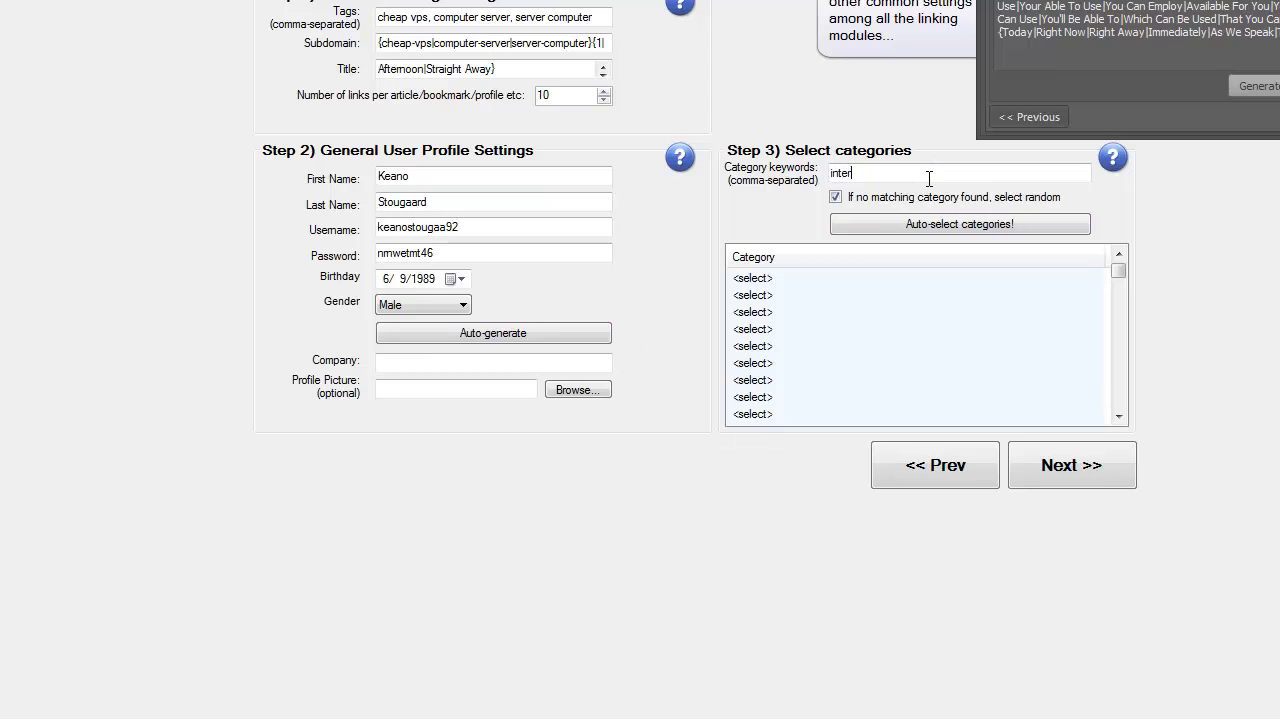
left_click(945, 224)
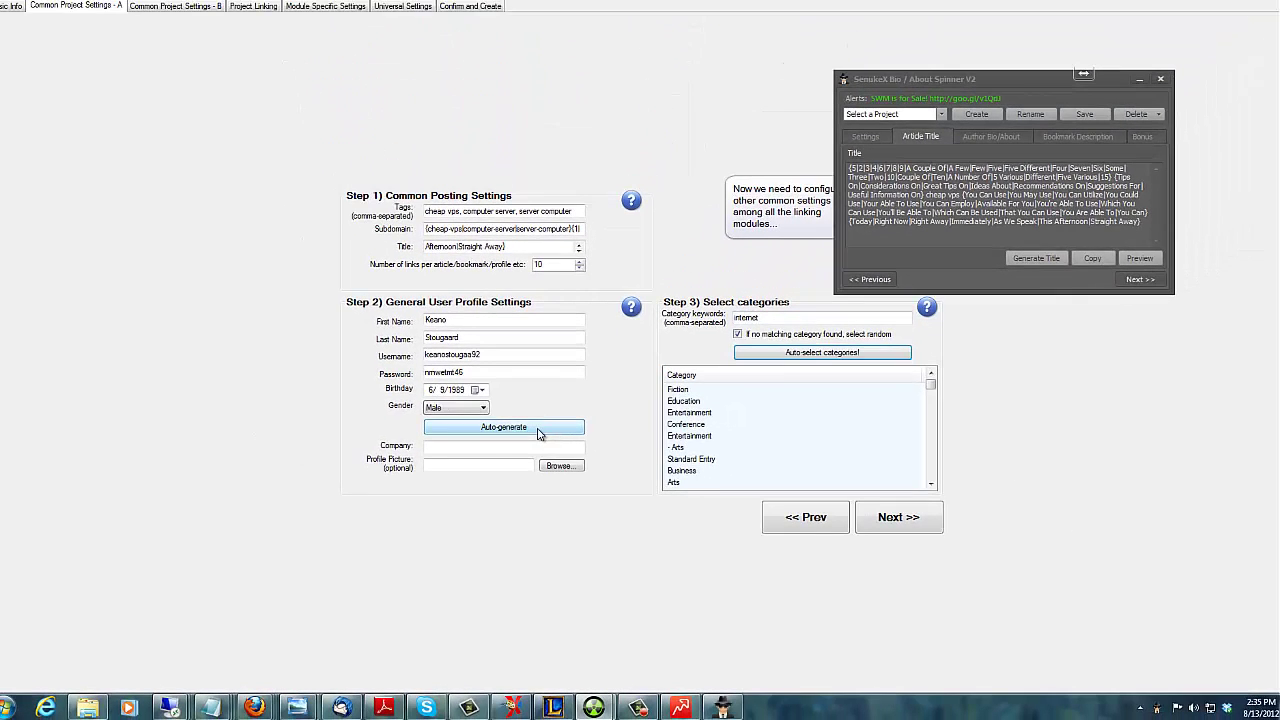
left_click(488, 446)
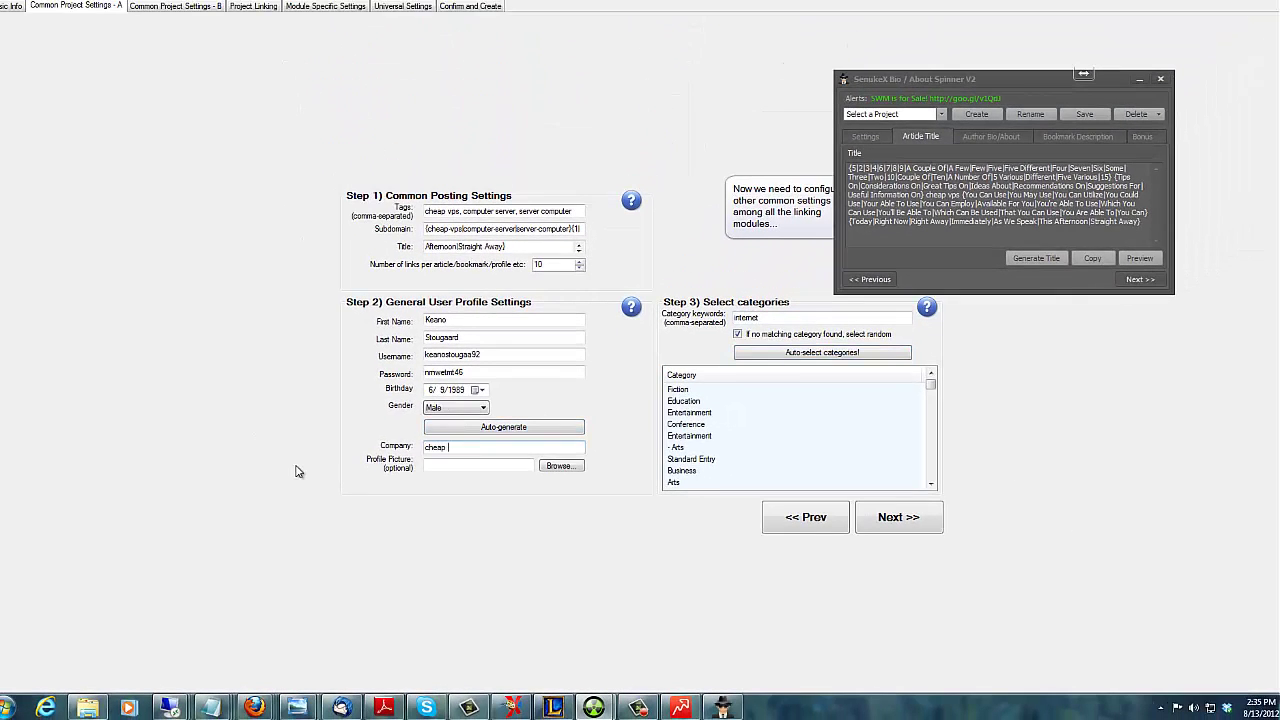
left_click(894, 518)
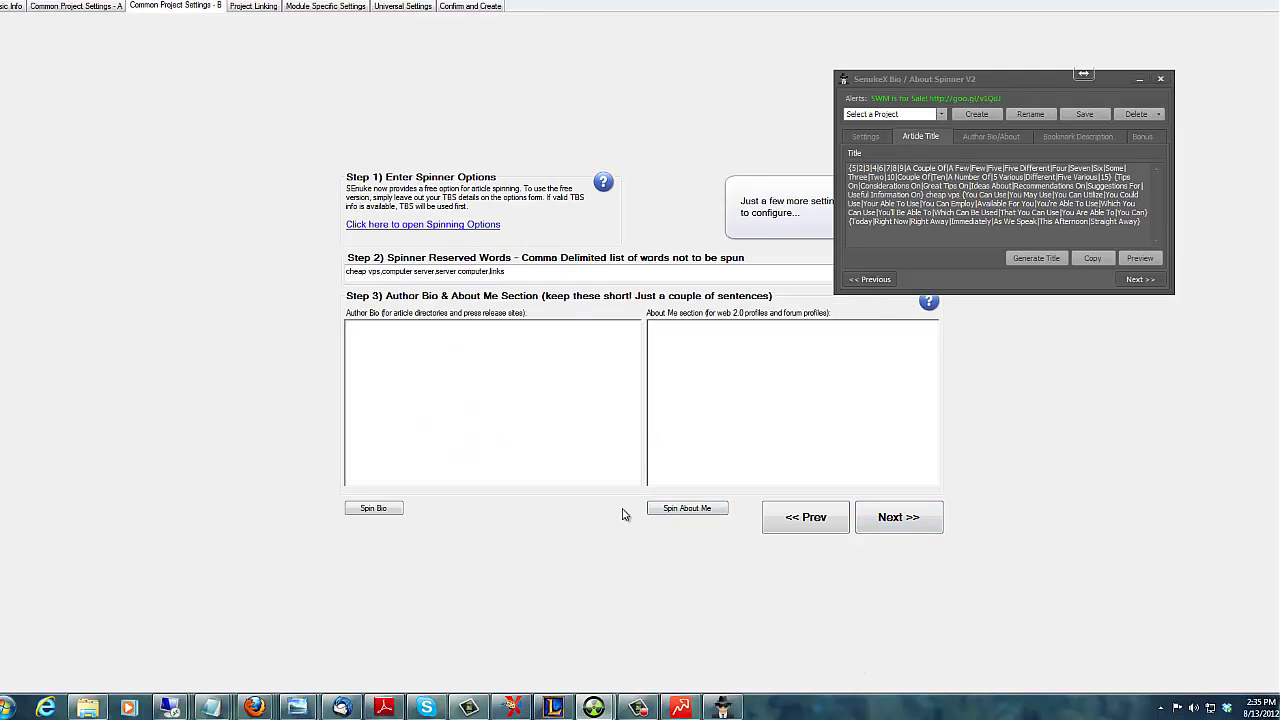
Fill Author Bio and About Me with spun text from the spinner, then advance to Project Linking.
left_click(988, 134)
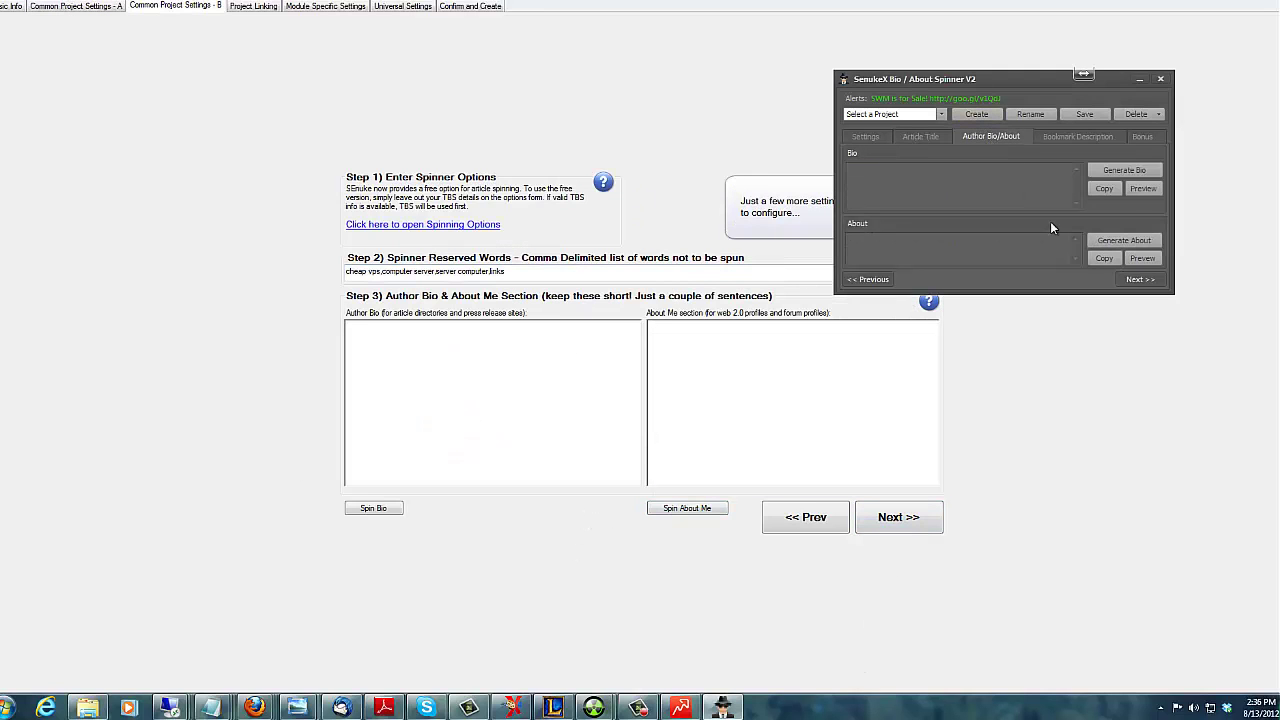
left_click(1113, 171)
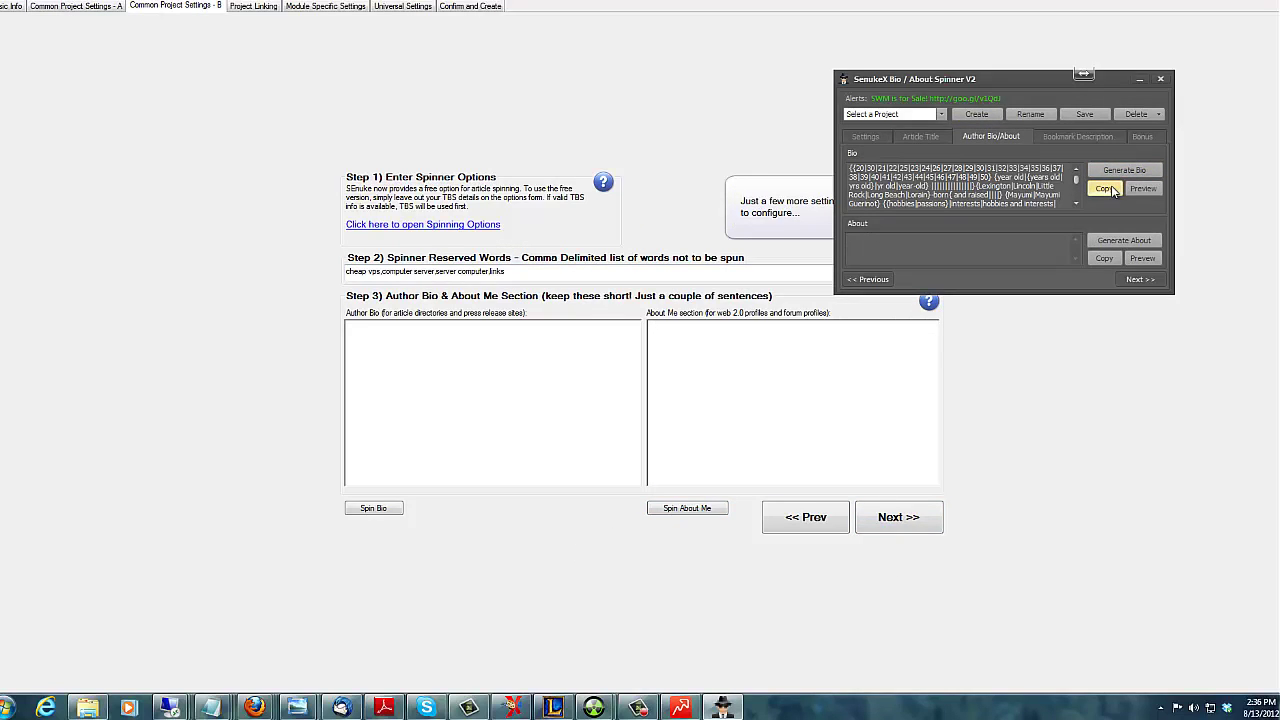
left_click(1104, 188)
left_click(554, 386)
key("ctrl+v")
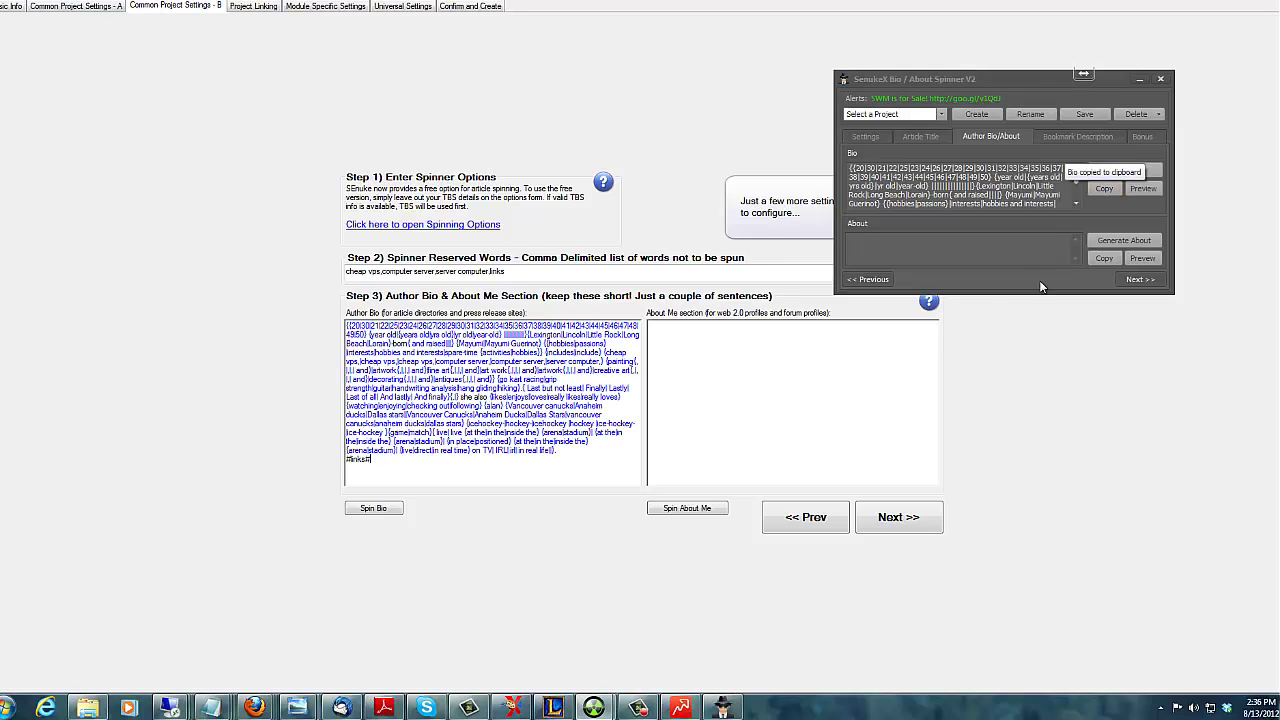
left_click(1108, 242)
left_click(1104, 258)
left_click(777, 397)
key("ctrl+v")
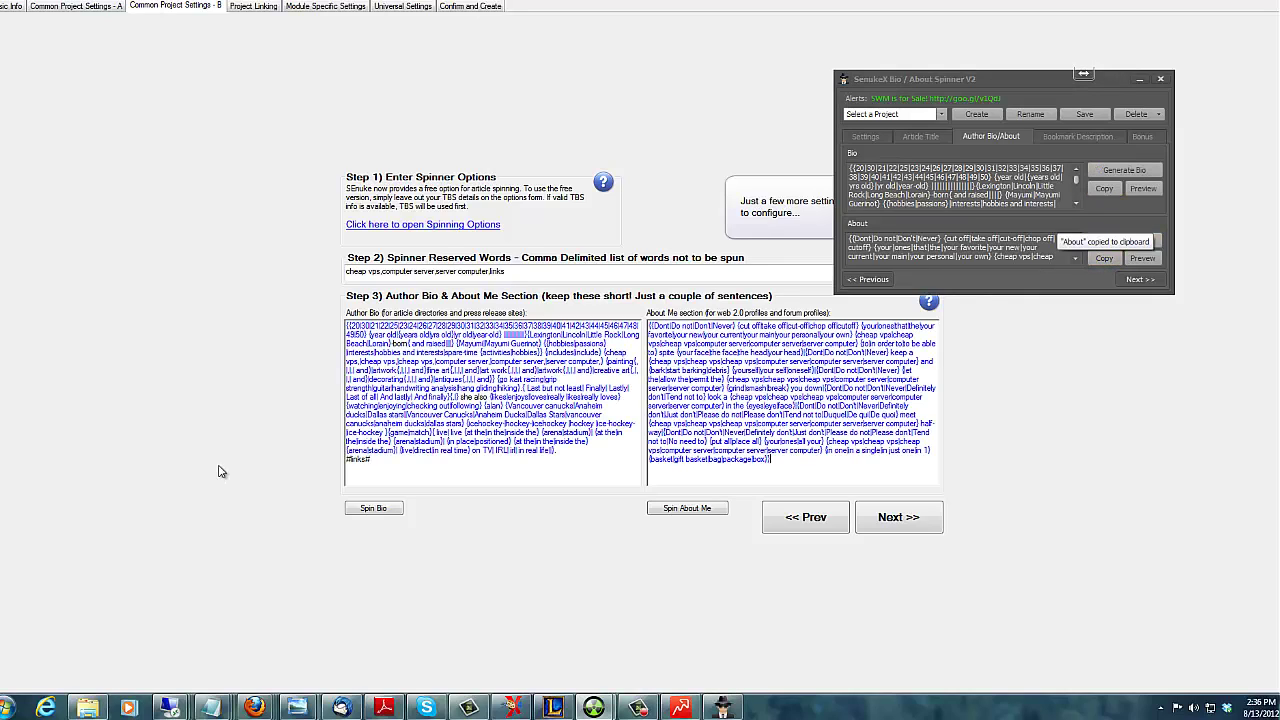
left_click(895, 517)
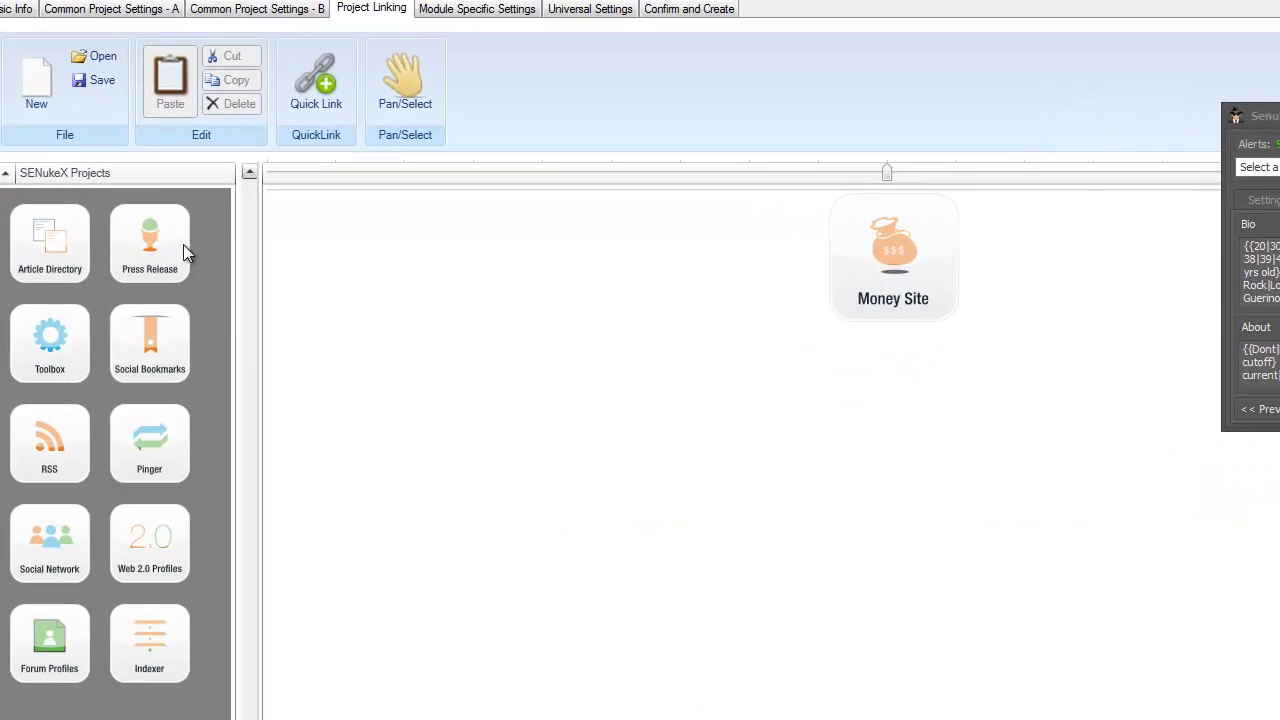
Load The Indexer.xml template from Dropbox > 26 SENukeTemplates into the link diagram.
left_click(108, 58)
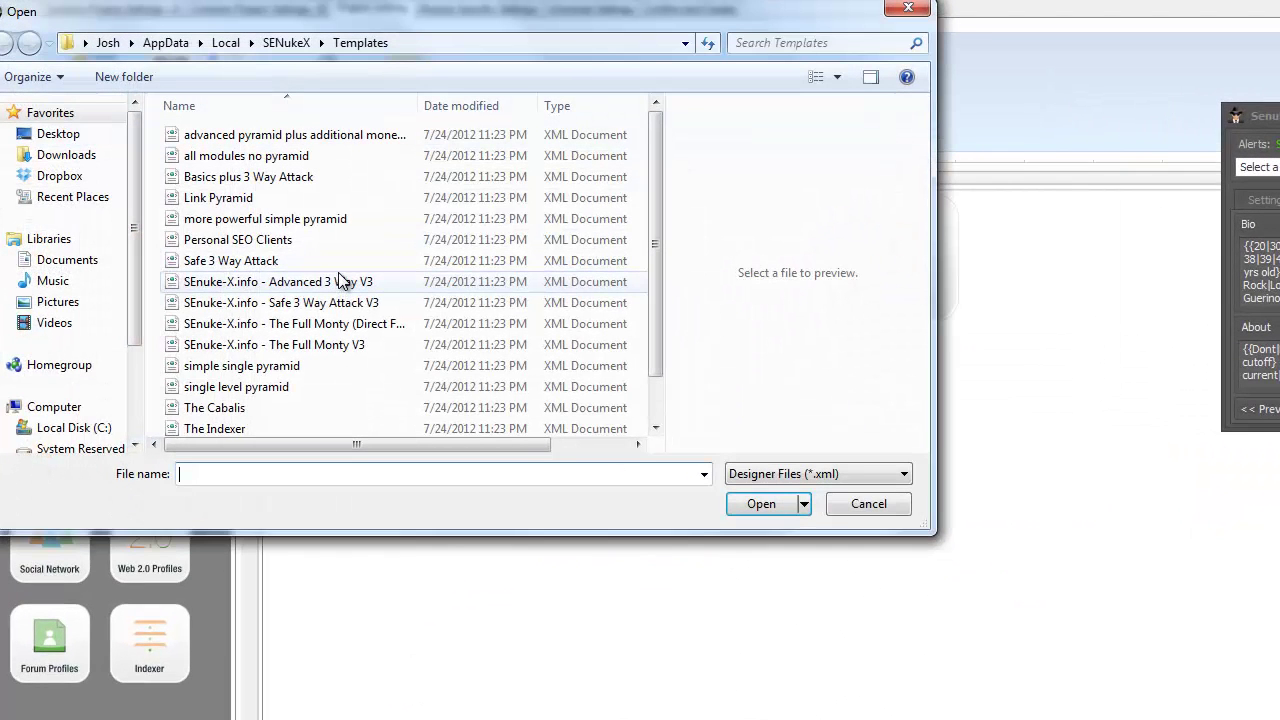
left_click(55, 176)
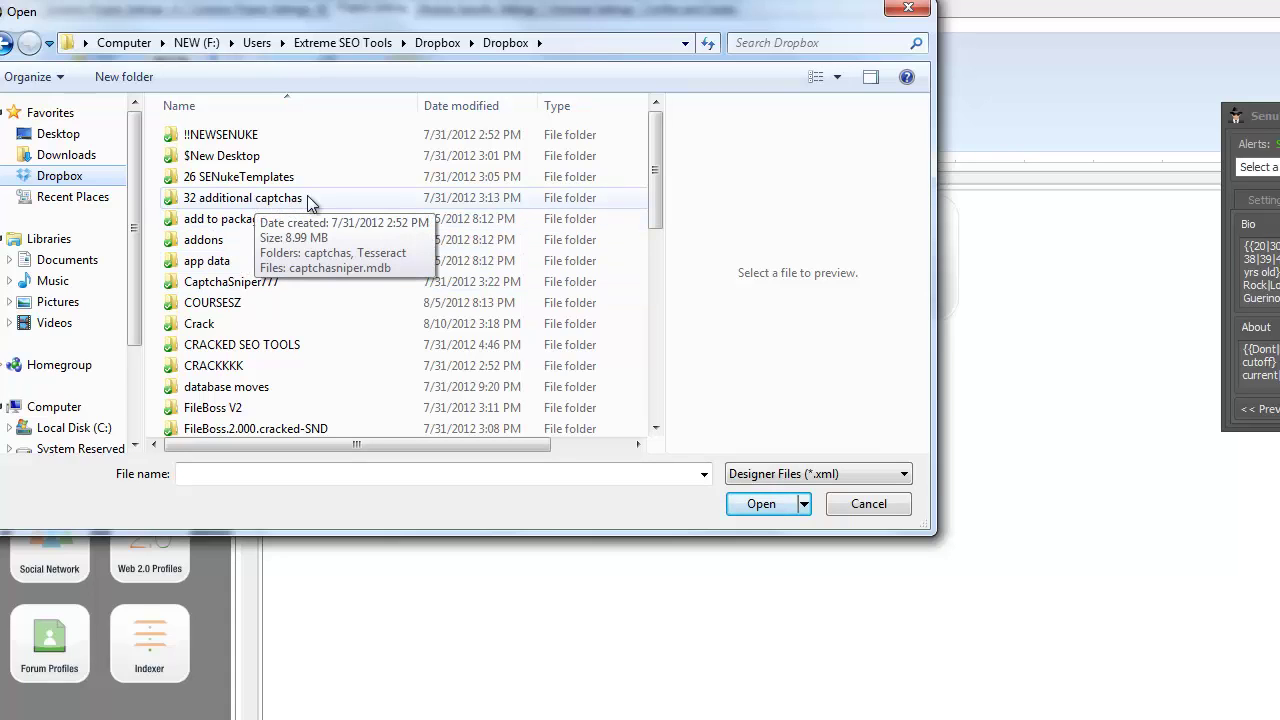
double_click(285, 178)
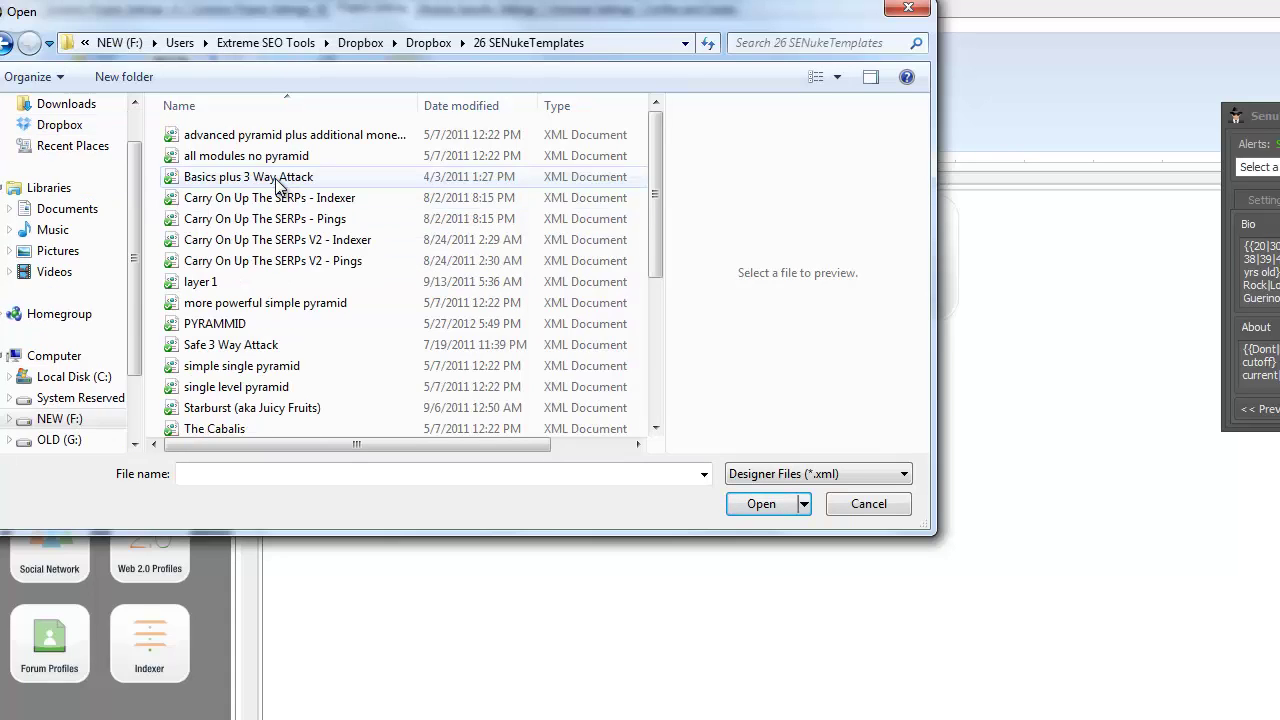
left_click_drag(653, 271, 500, 409)
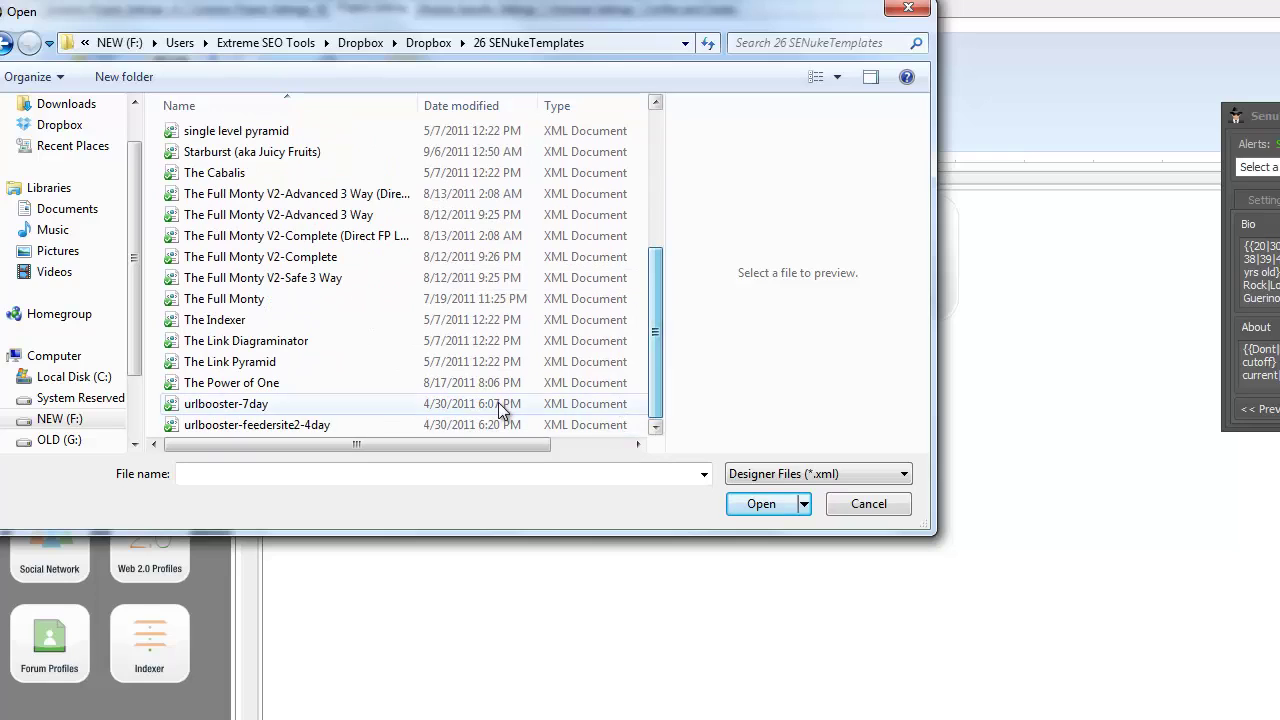
left_click(365, 320)
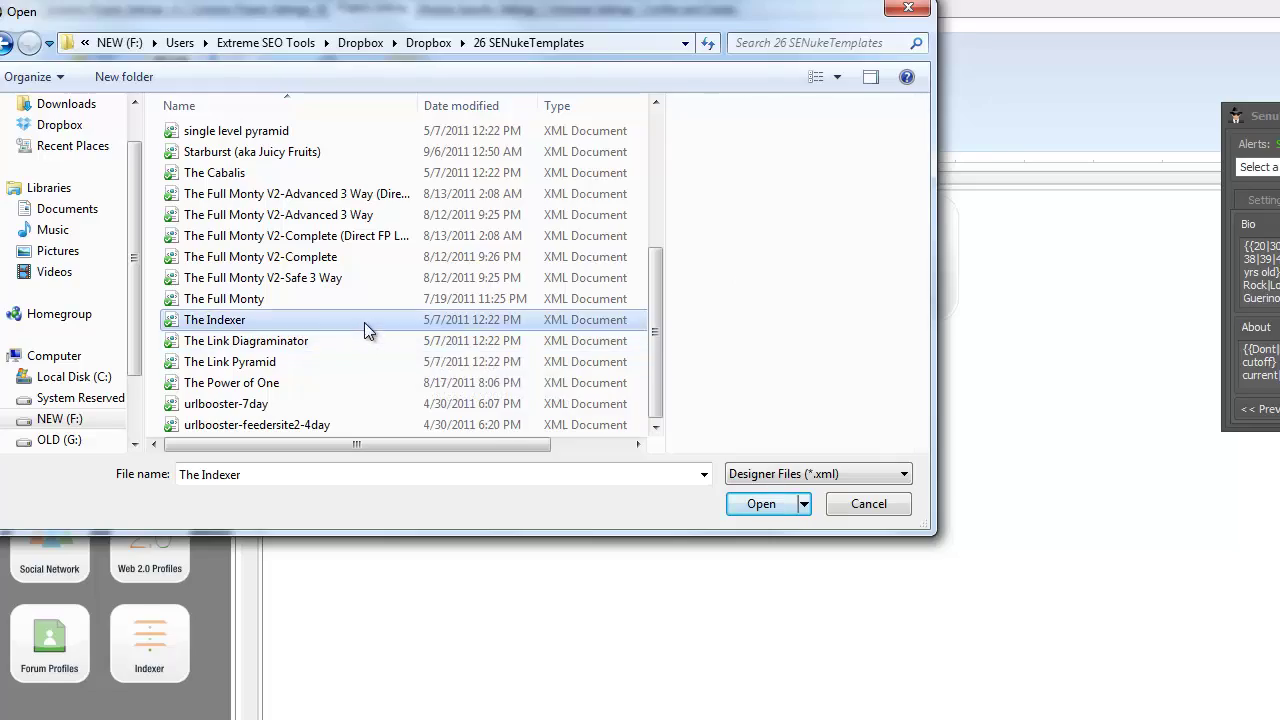
scroll(363, 321, "up", 4)
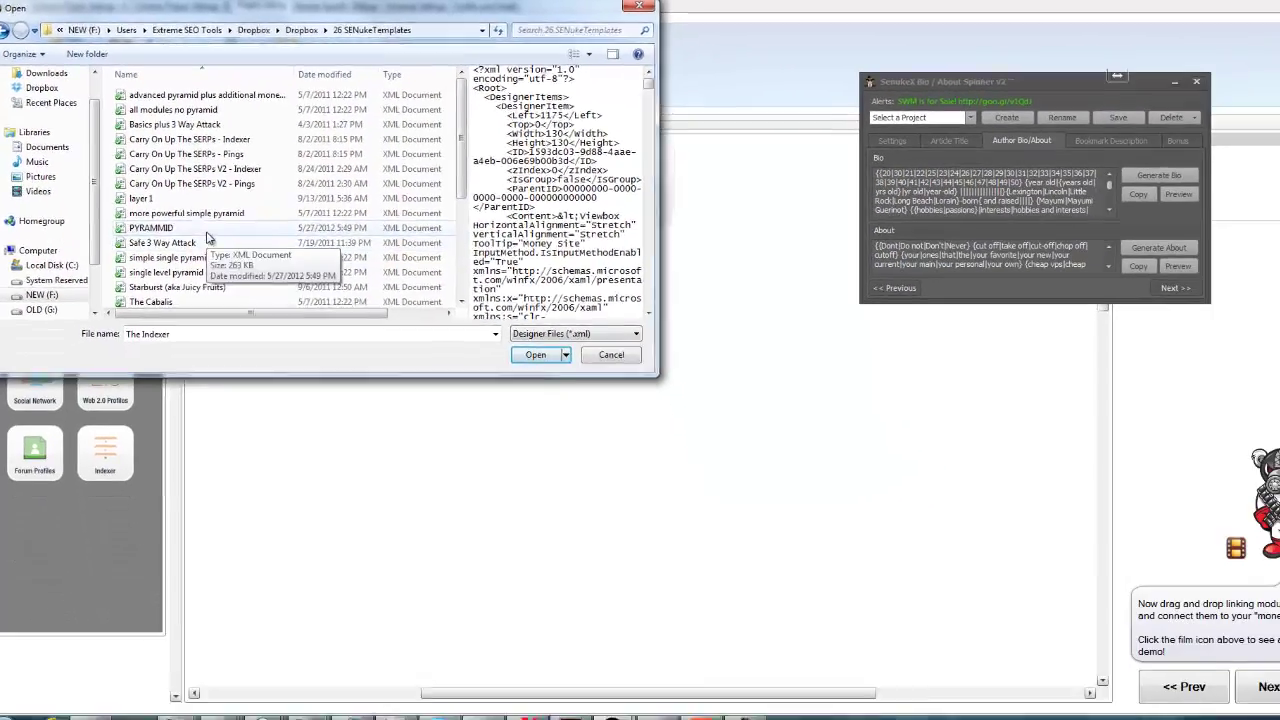
double_click(300, 286)
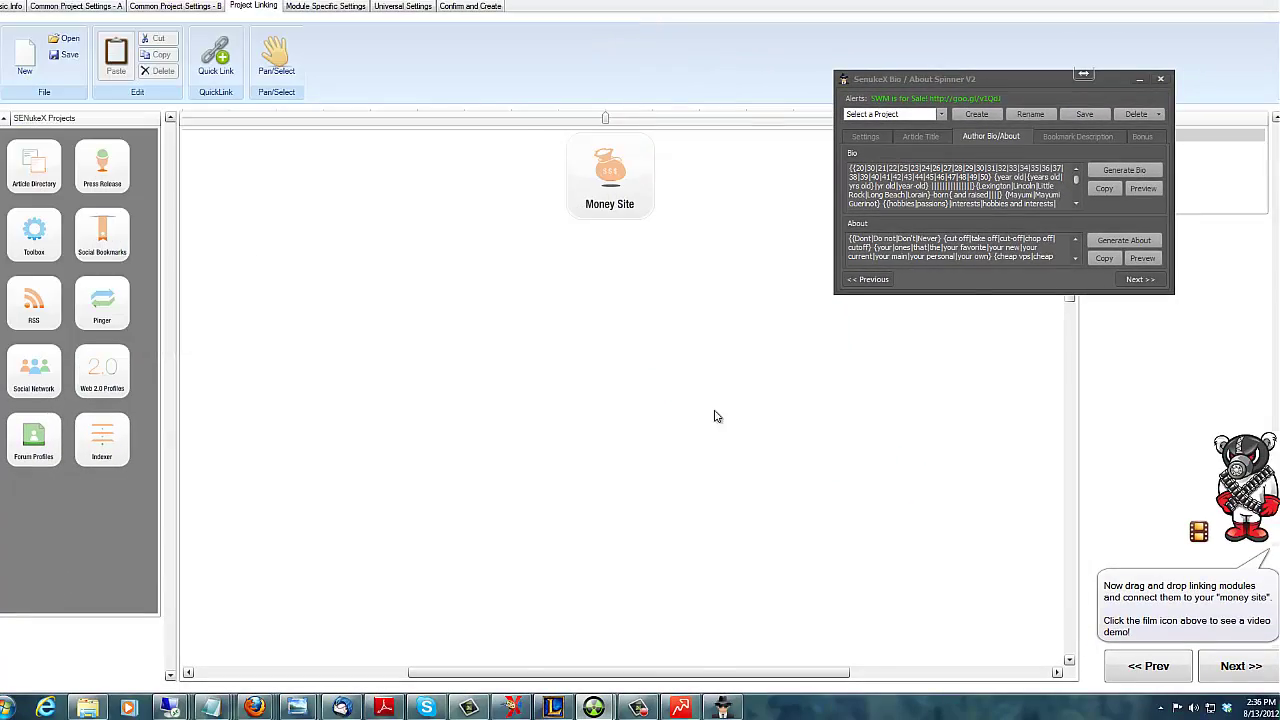
Close the Bio / About Spinner window and shift one Pinger node left on the canvas.
left_click_drag(1036, 80, 1082, 32)
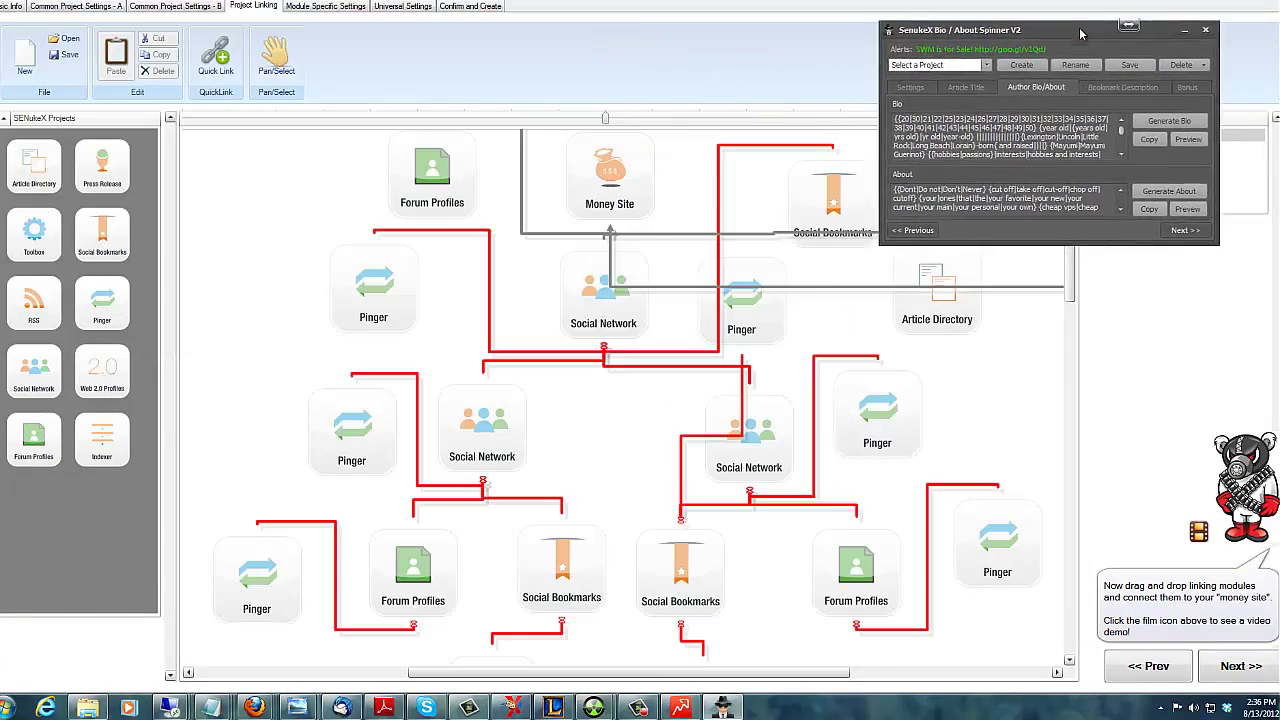
left_click(1184, 33)
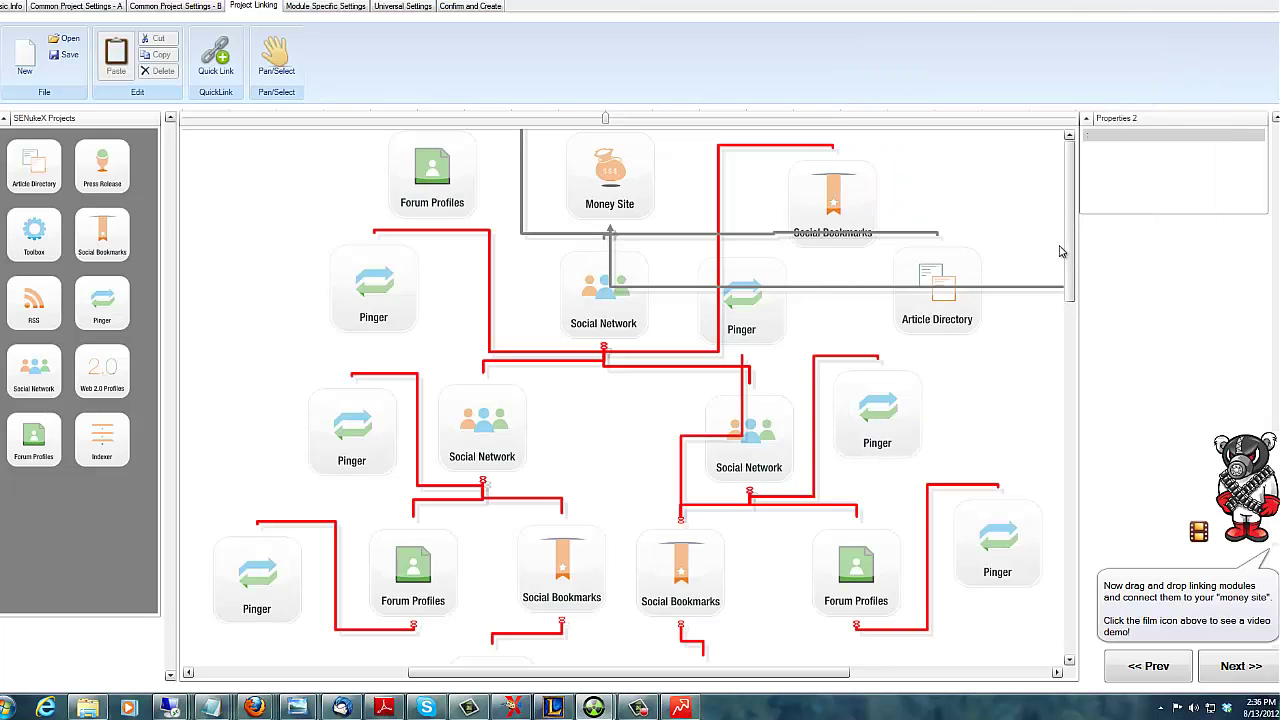
left_click_drag(1072, 247, 1068, 385)
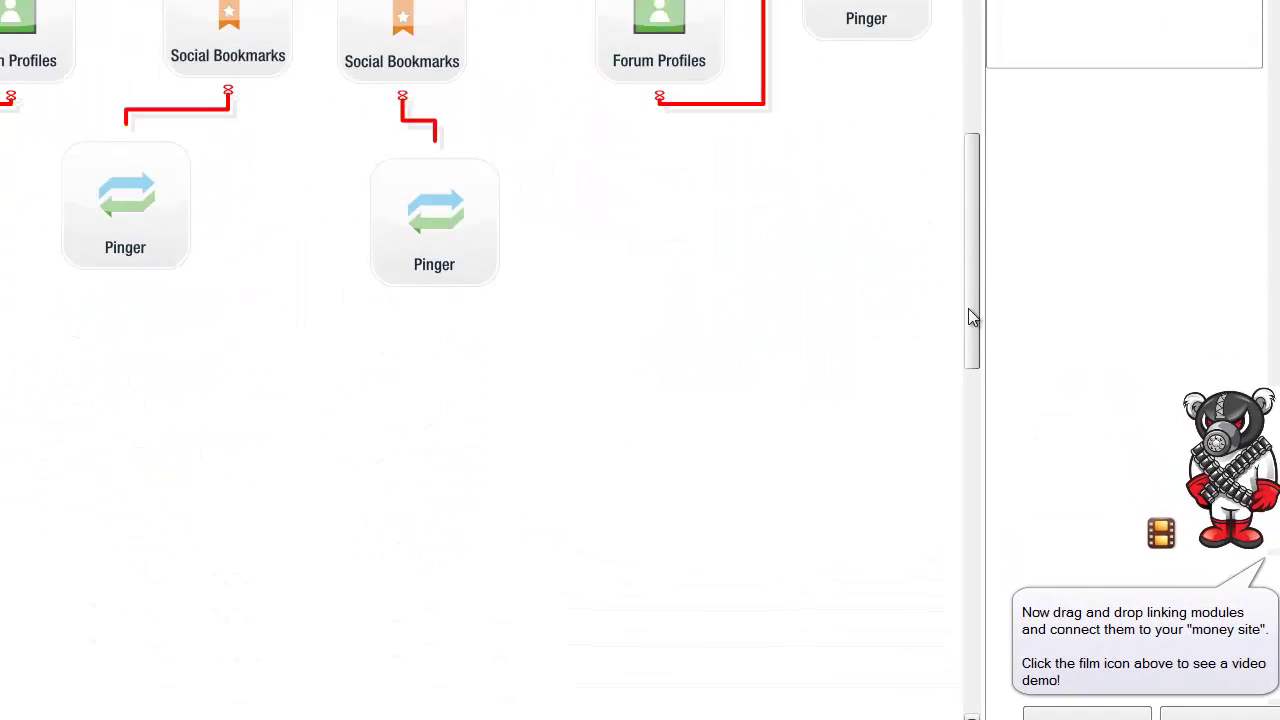
left_click_drag(968, 317, 976, 75)
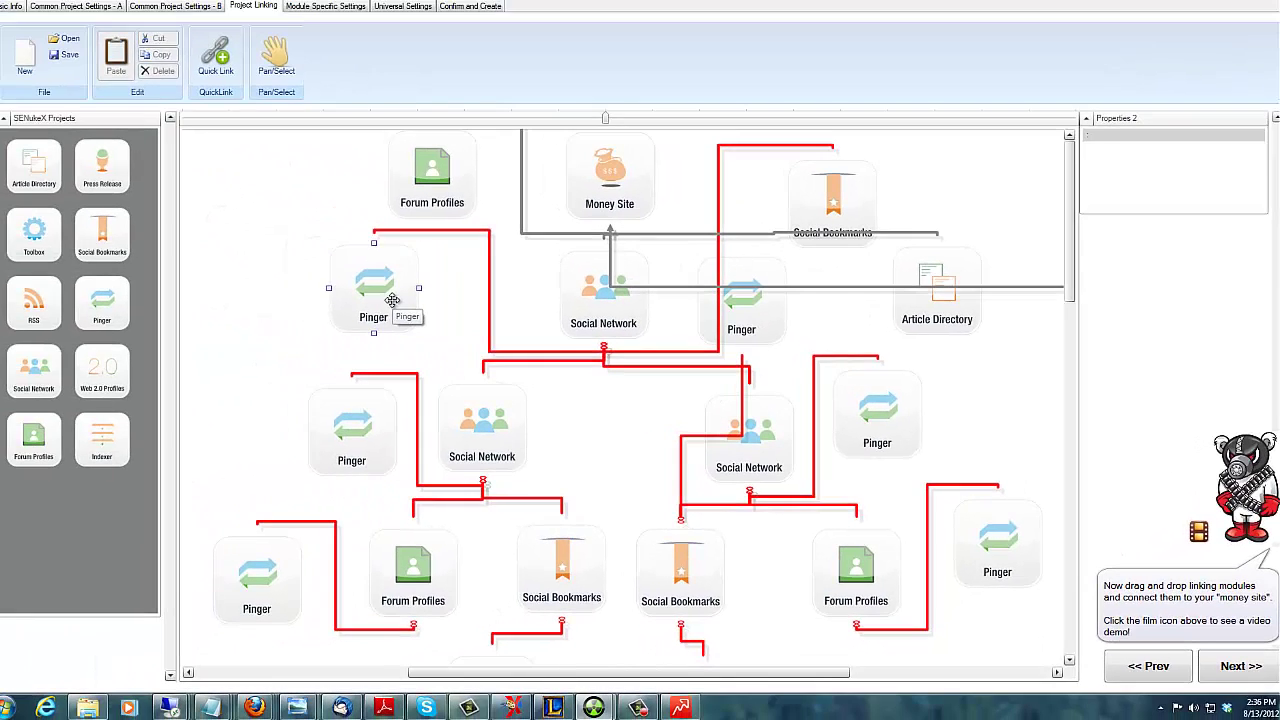
left_click_drag(392, 300, 303, 301)
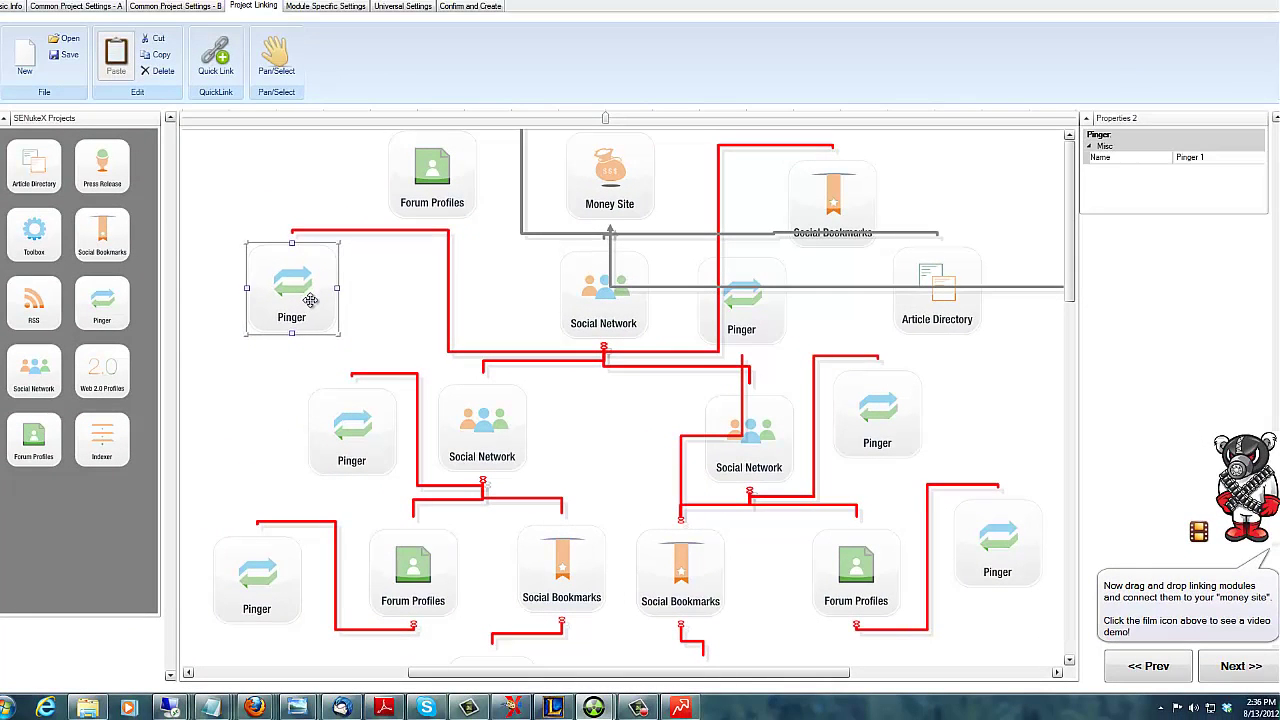
left_click(870, 400)
scroll(858, 527, "down", 2)
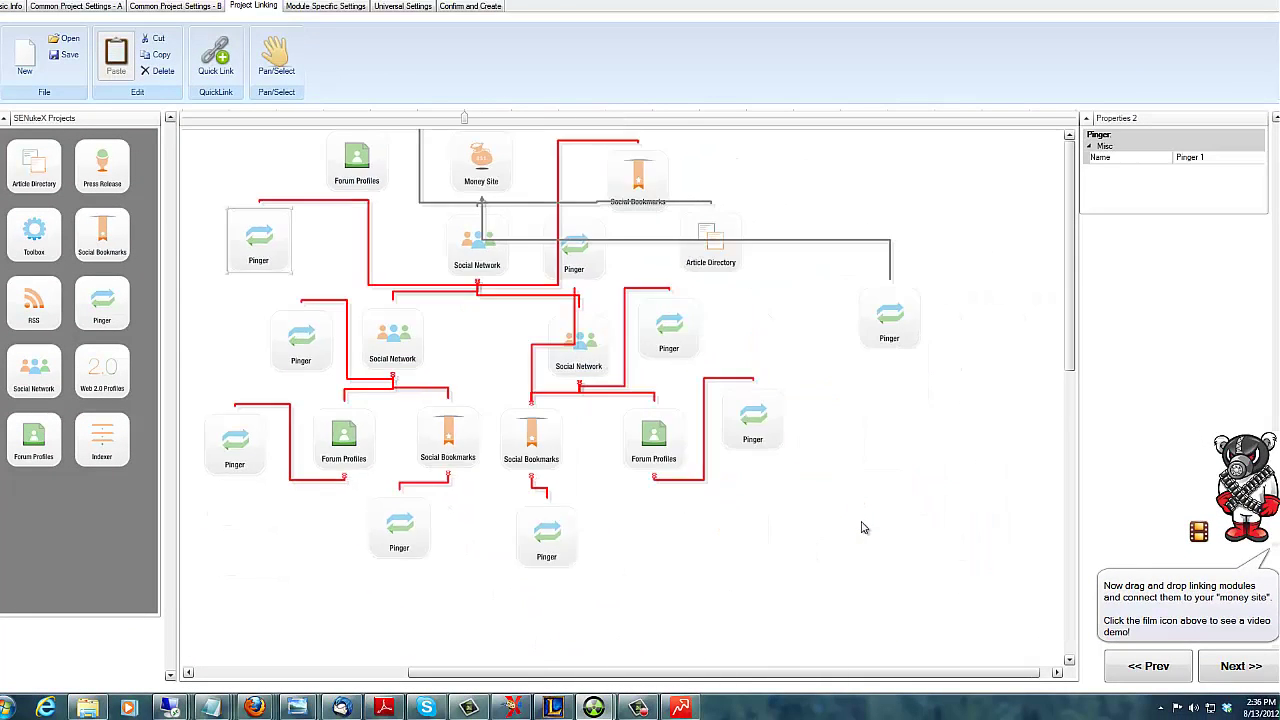
Move the right and bottom Pinger nodes outward and check the Forum Profiles and Social Network site counts.
scroll(858, 527, "up", 2)
scroll(860, 527, "down", 1)
scroll(860, 527, "down", 1)
left_click_drag(770, 427, 865, 485)
left_click(535, 527)
left_click_drag(535, 527, 620, 573)
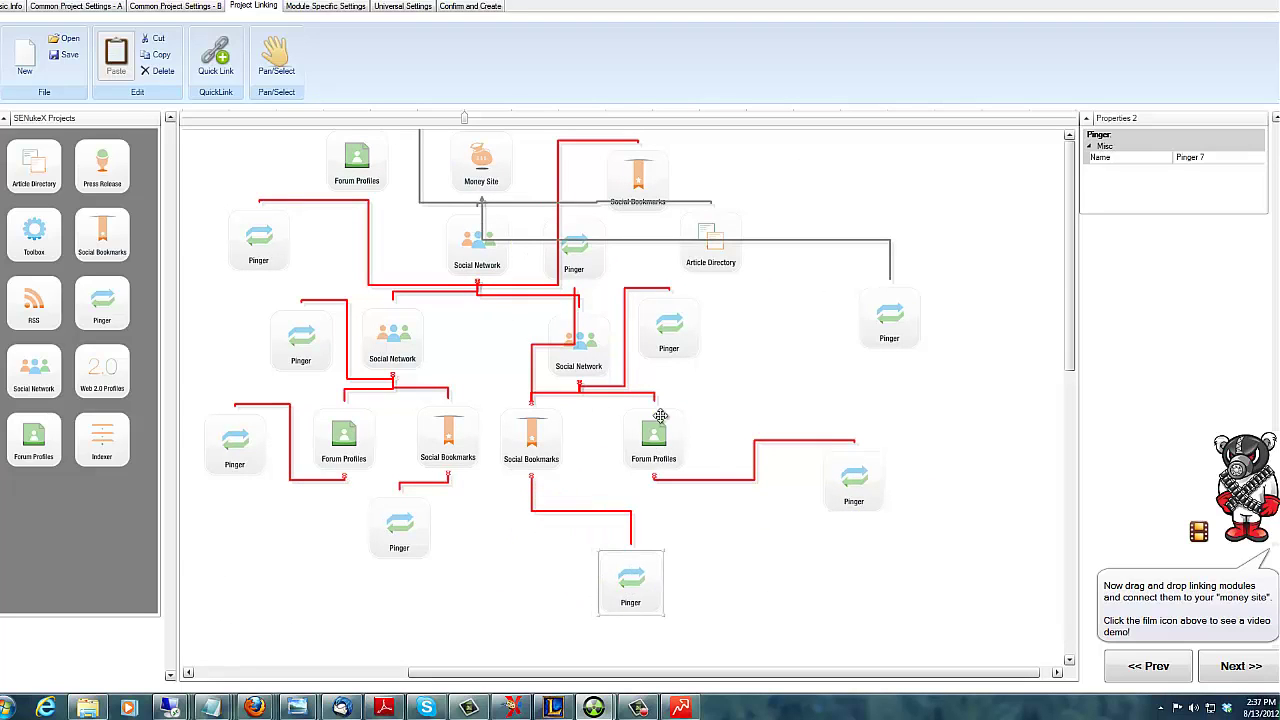
left_click(652, 445)
left_click(652, 445)
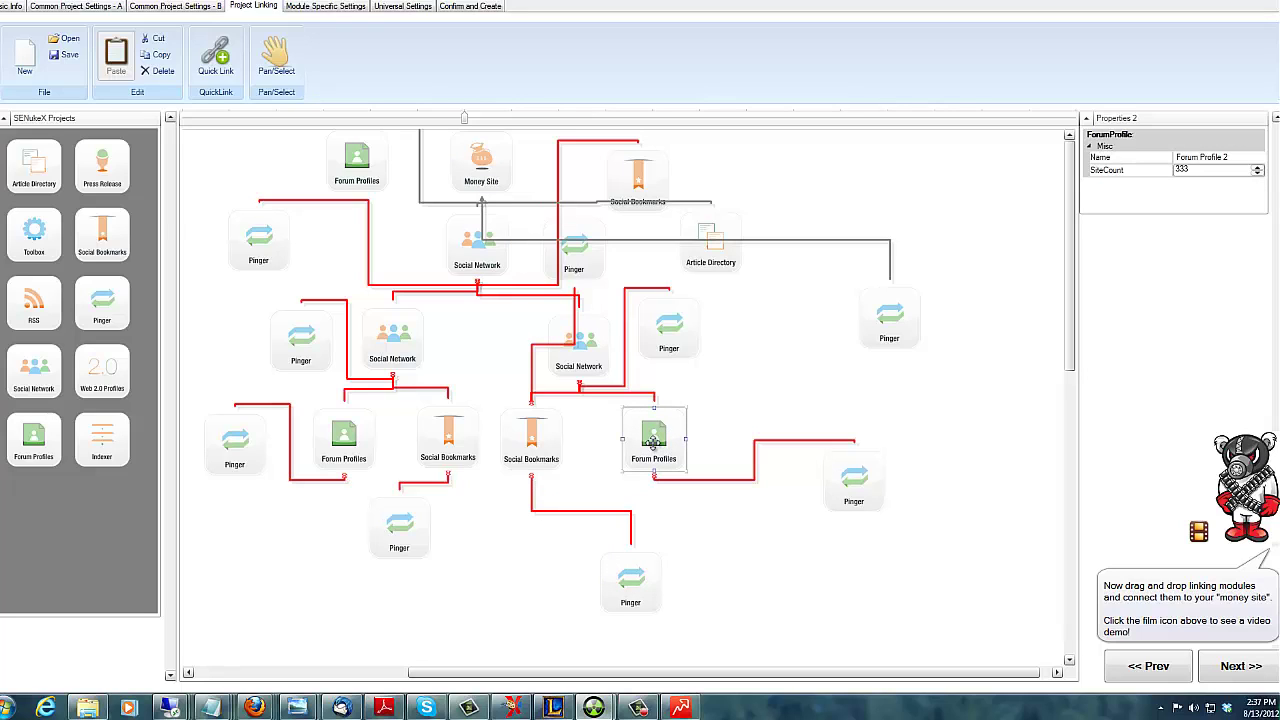
left_click(581, 356)
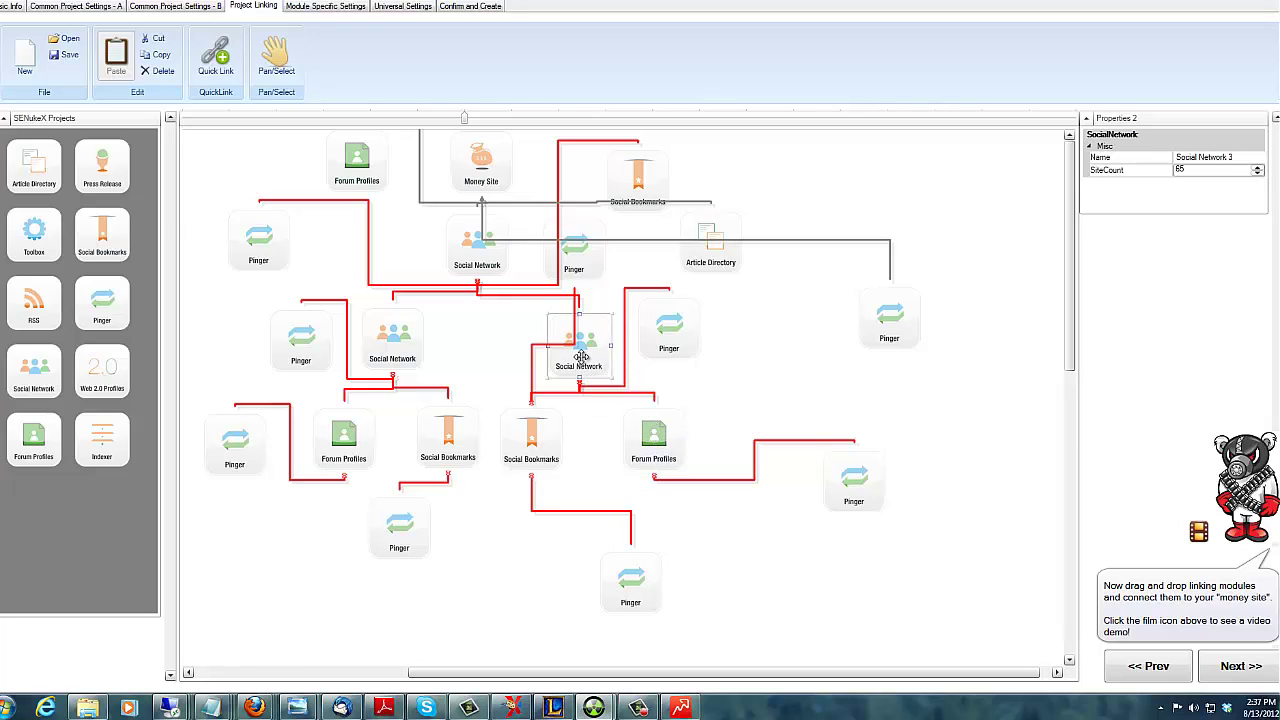
left_click(672, 434)
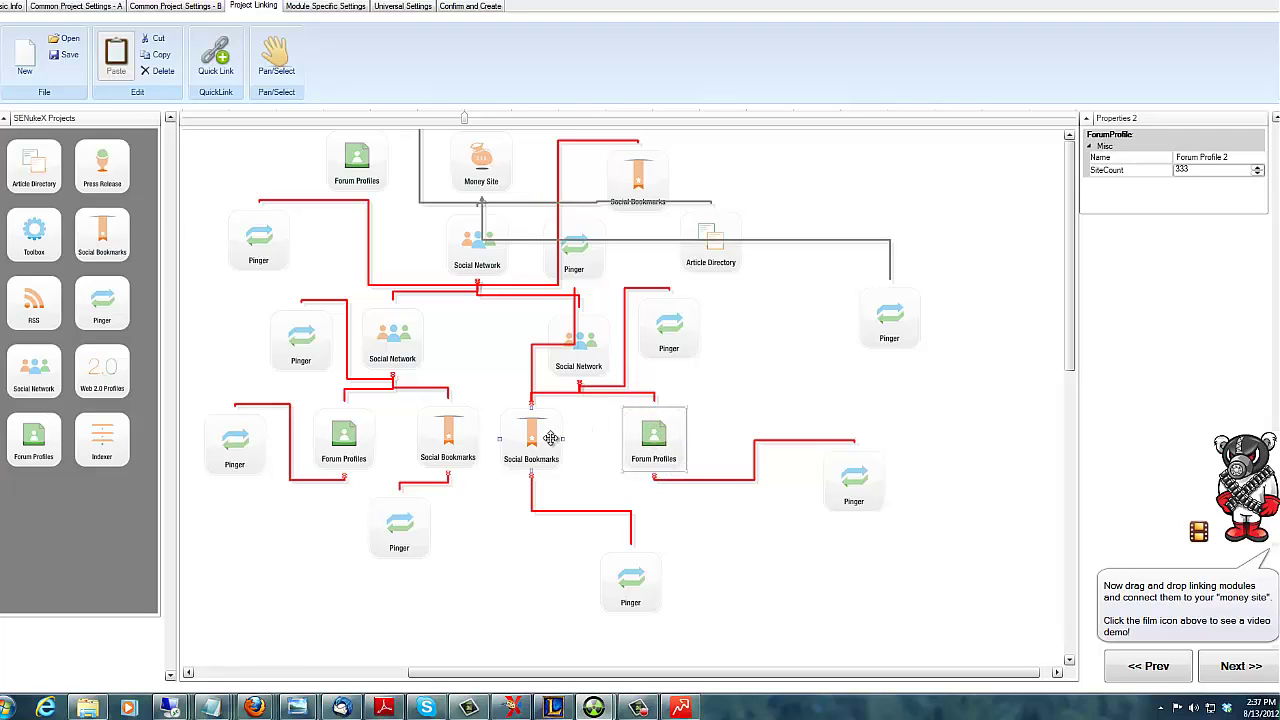
Reposition the Social Bookmarks node and remaining Pinger nodes to untangle the diagram's links.
mouse_move(527, 434)
left_mouse_down()
mouse_move(537, 449)
mouse_move(520, 456)
left_mouse_up()
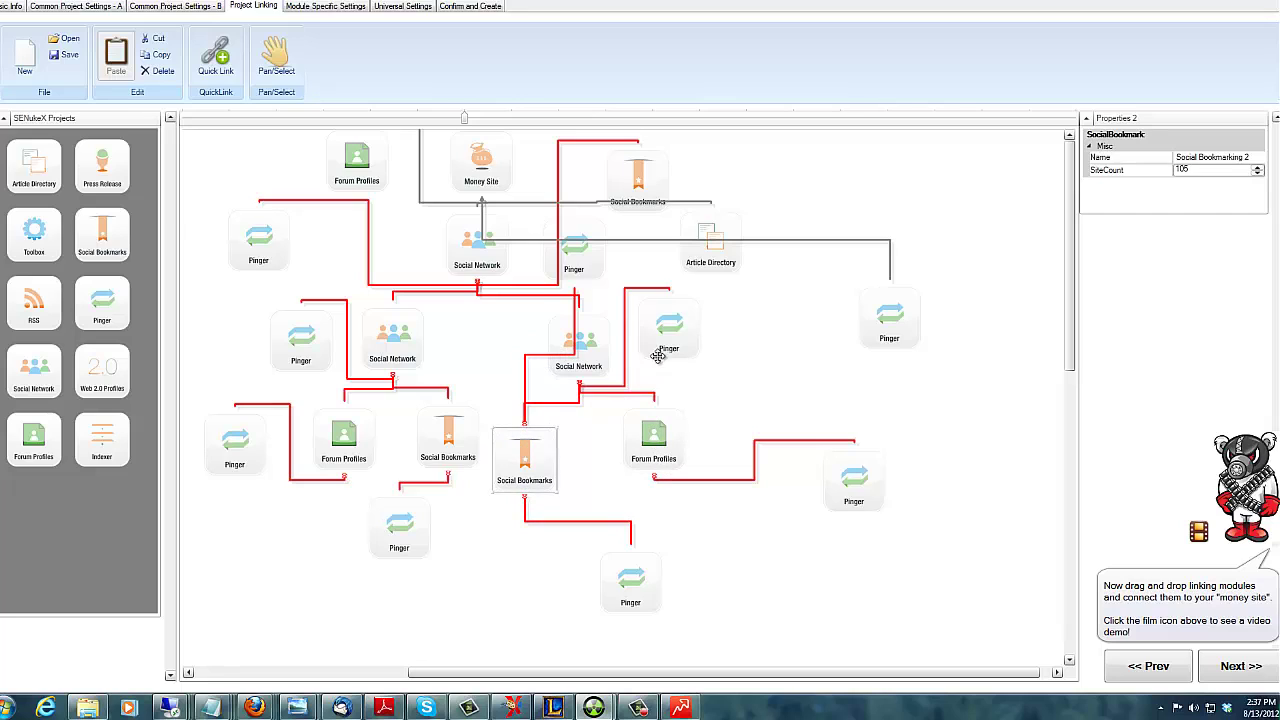
left_click_drag(667, 339, 704, 343)
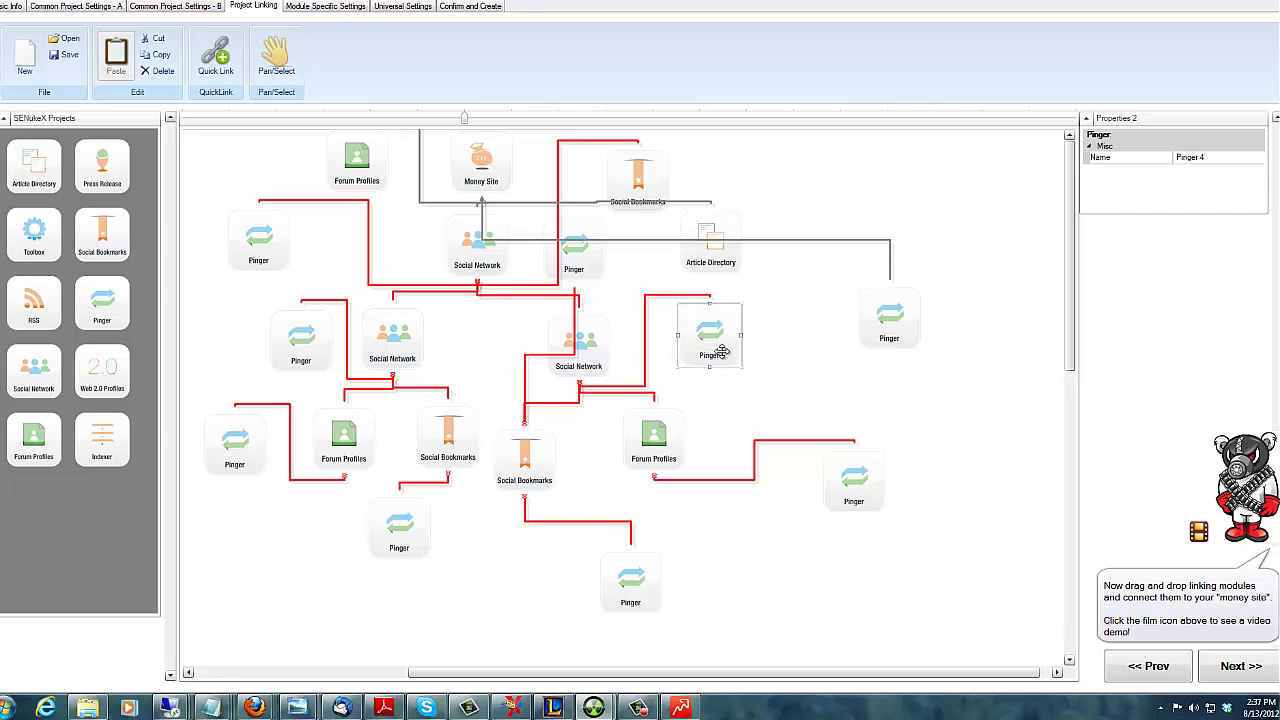
left_click_drag(720, 349, 748, 355)
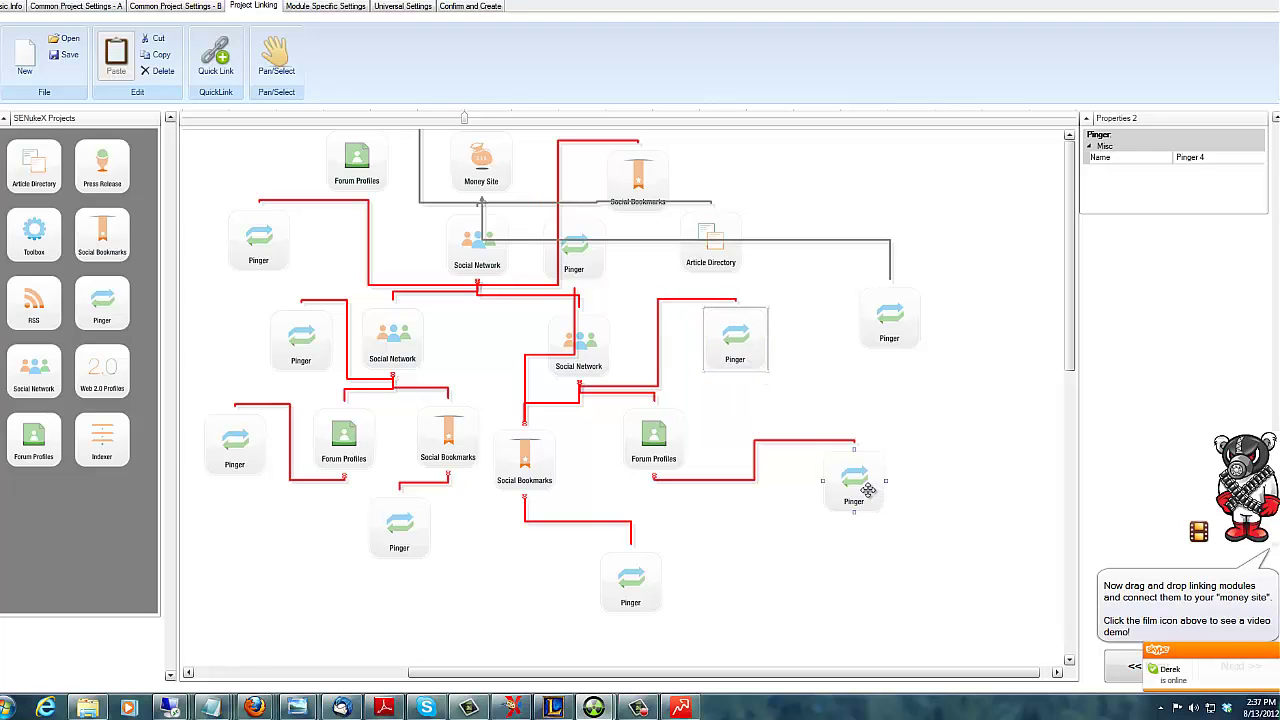
left_click_drag(865, 493, 896, 547)
left_click(653, 448)
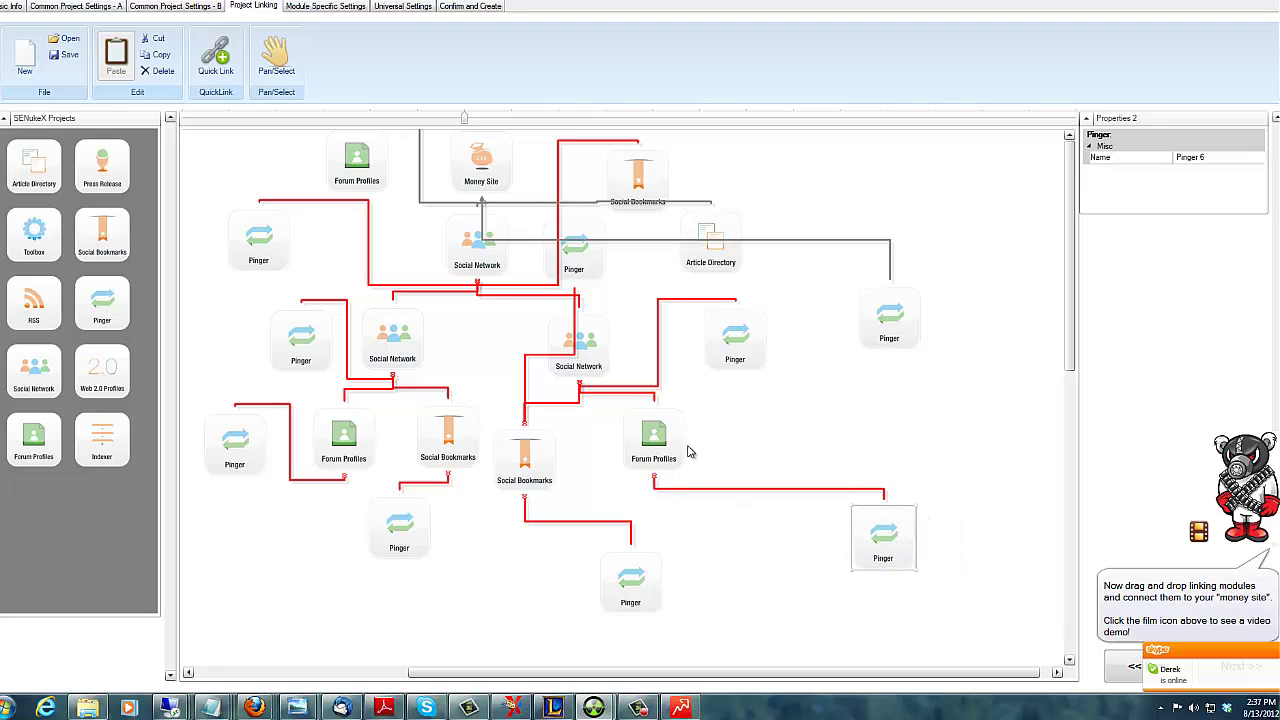
left_click_drag(236, 448, 234, 545)
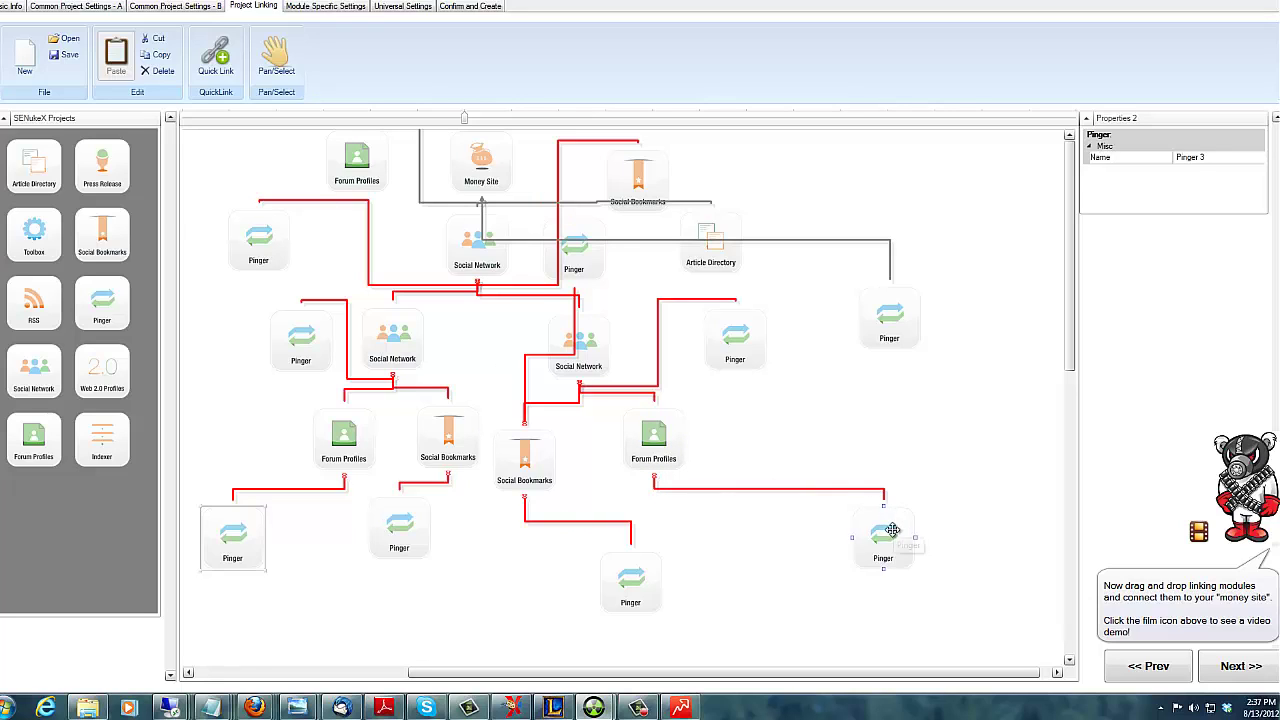
left_click_drag(893, 532, 810, 522)
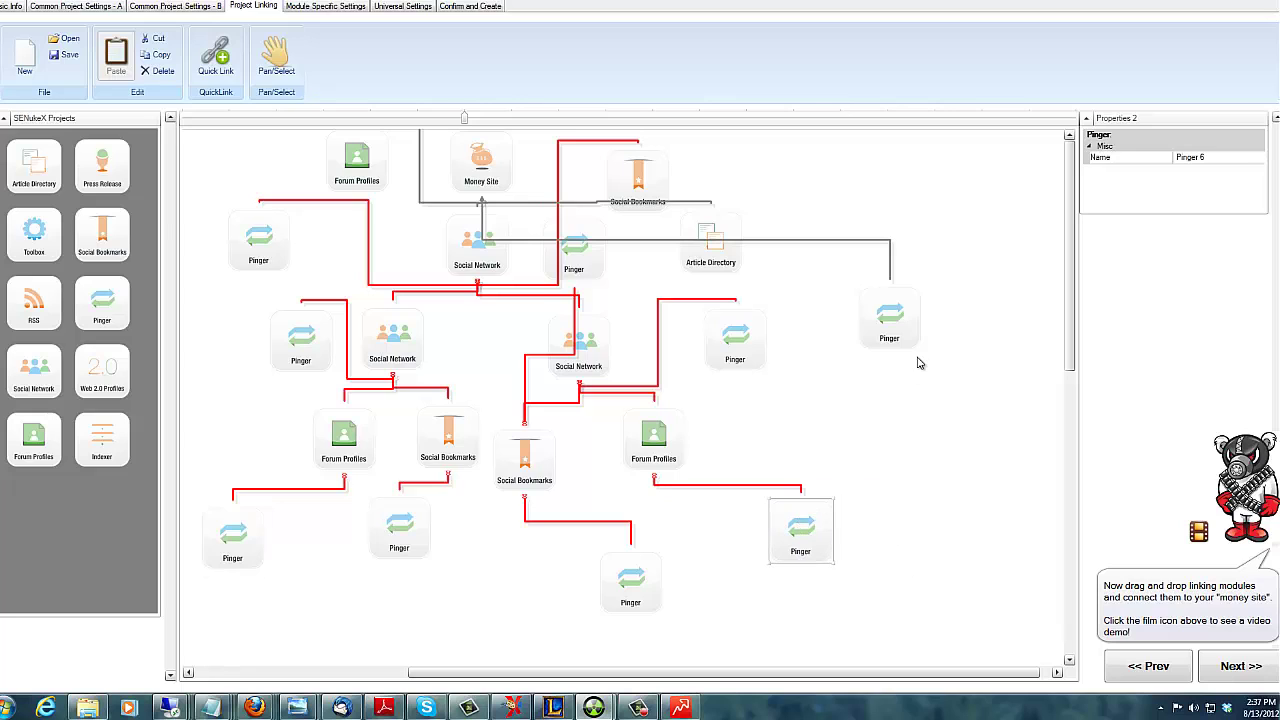
left_click_drag(889, 338, 906, 418)
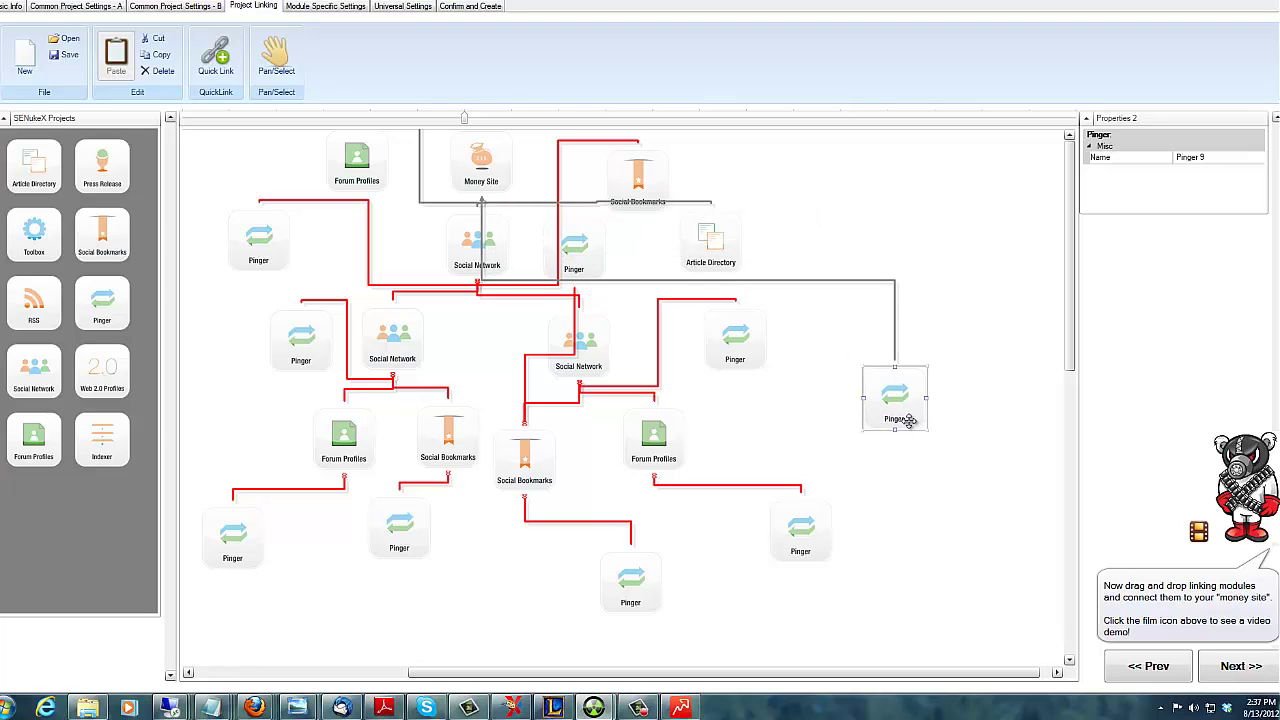
left_click_drag(250, 256, 232, 273)
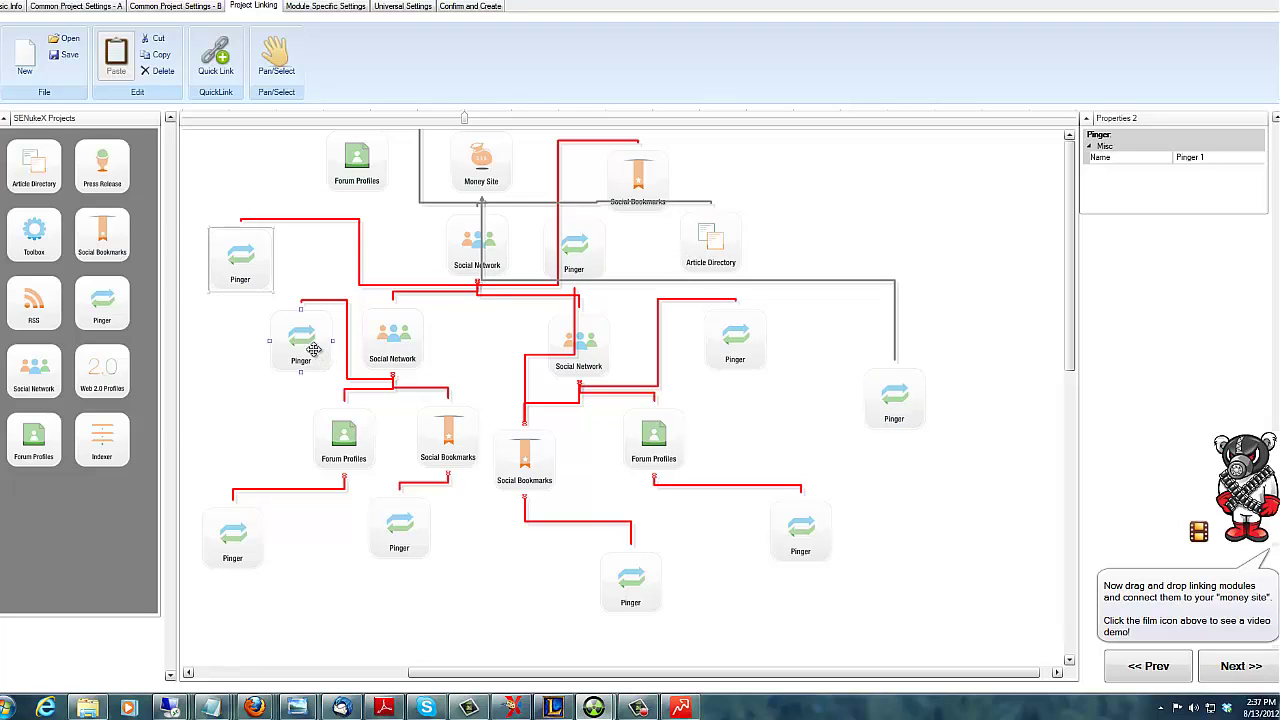
left_click_drag(306, 343, 254, 375)
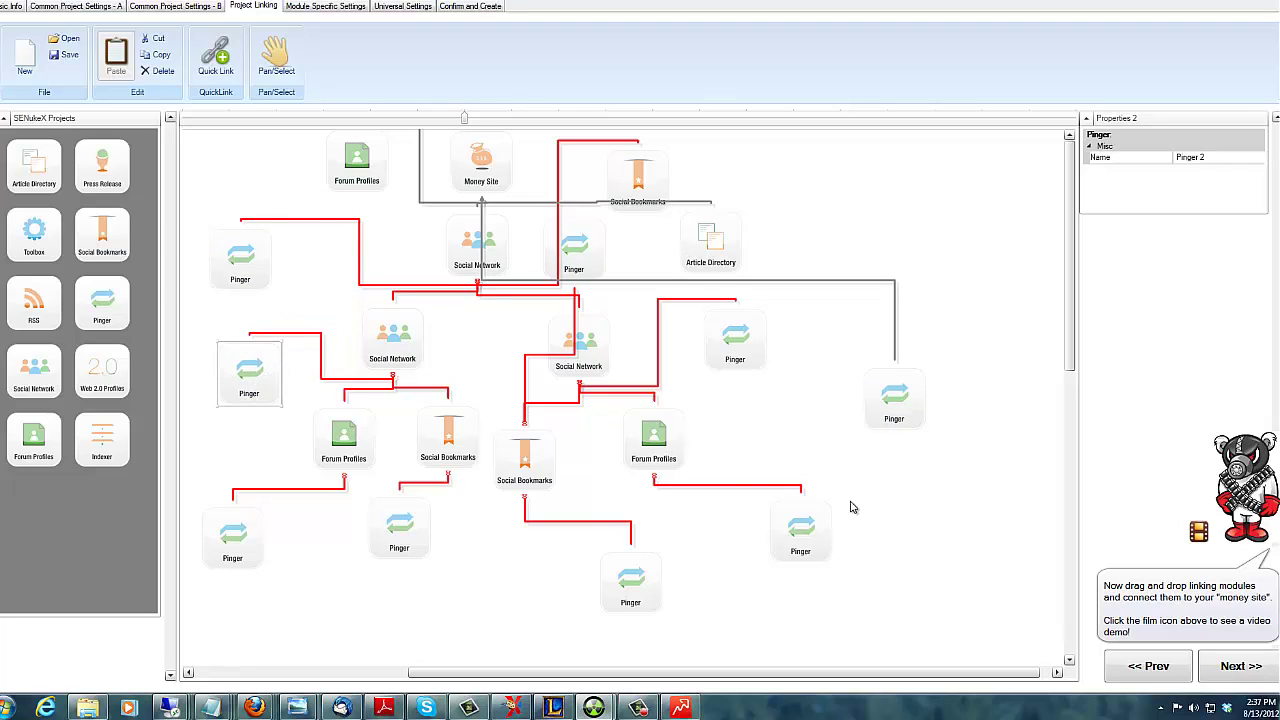
Advance to Module Specific Settings, auto-generate Profile #1's user details, and show the desktop.
left_click(1233, 672)
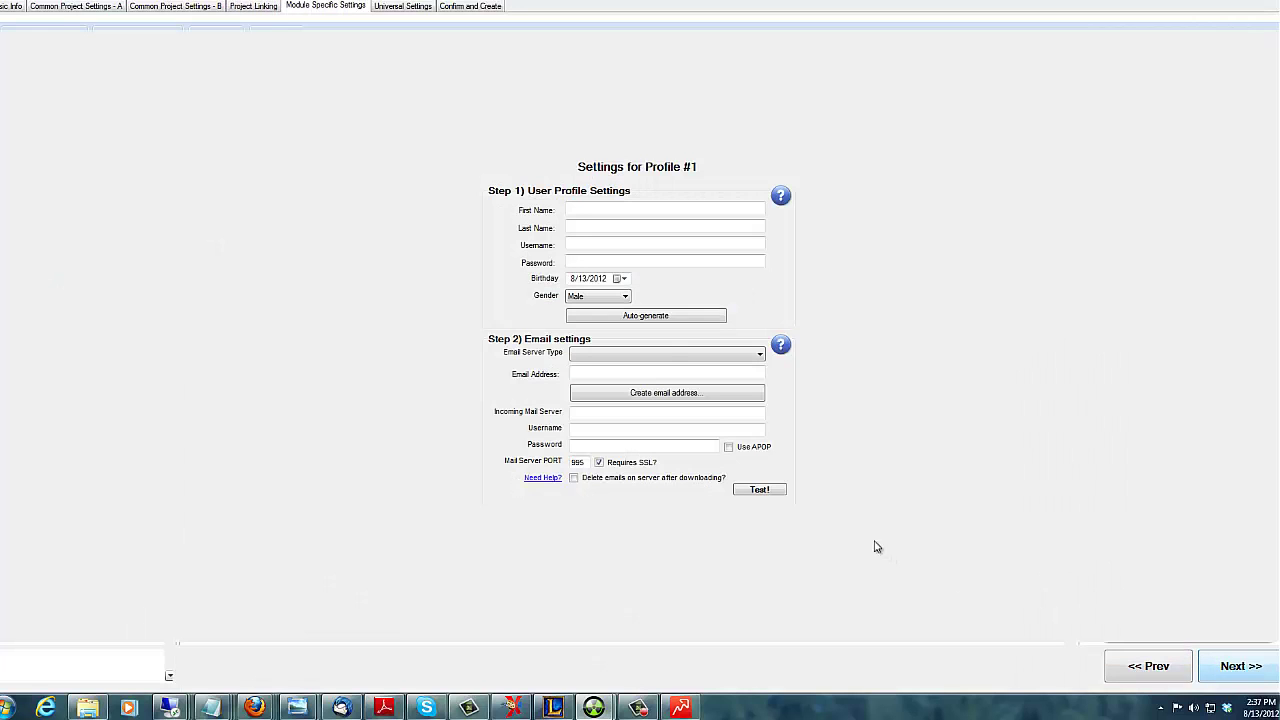
left_click(658, 318)
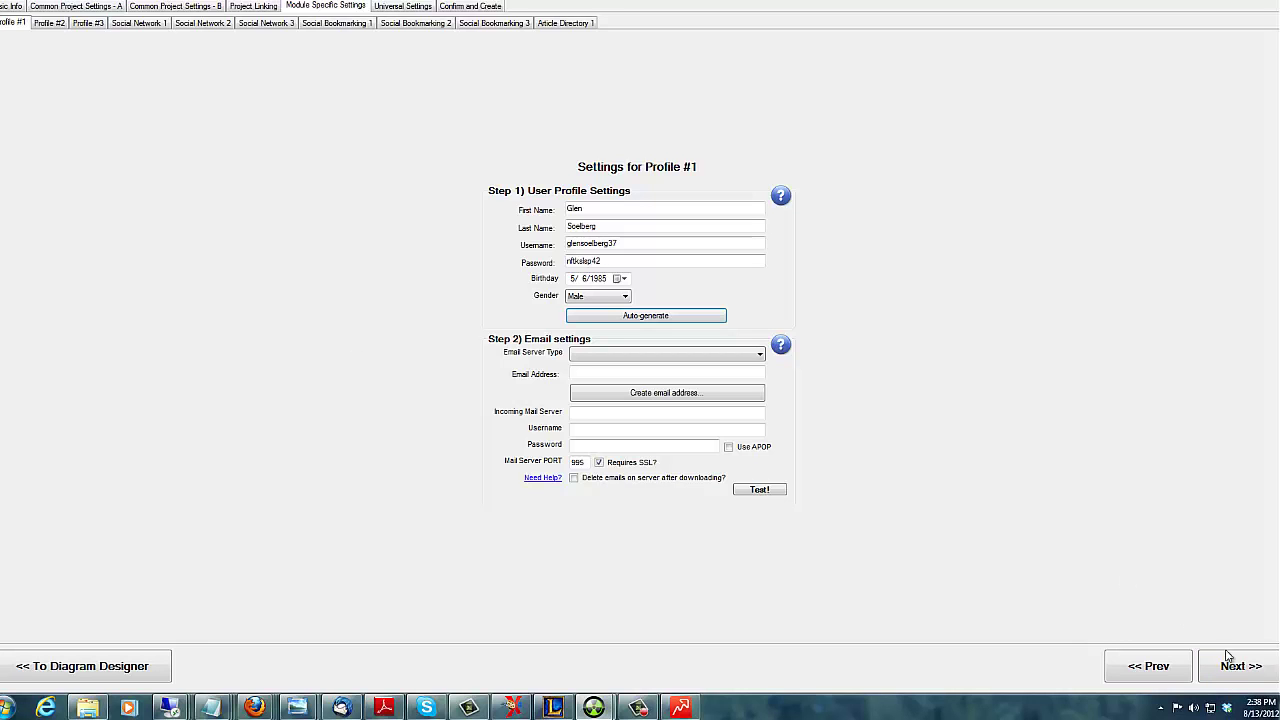
left_click(1278, 709)
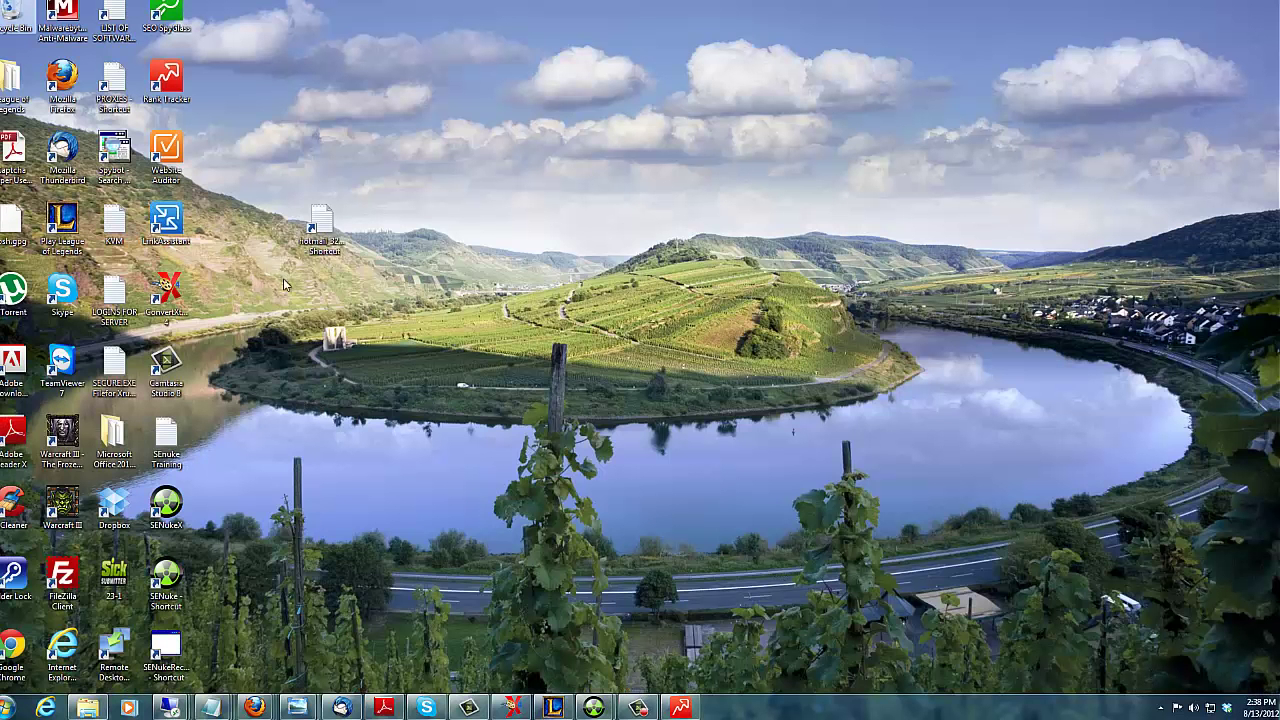
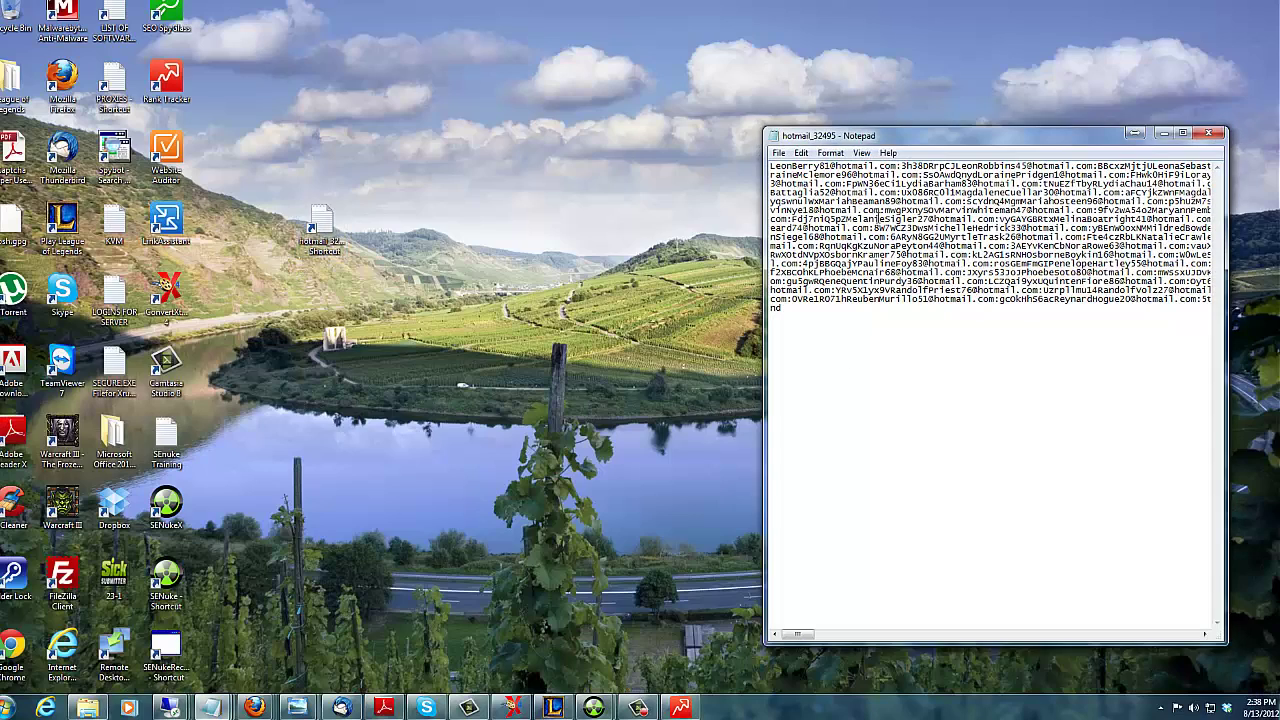
Move the hotmail_32495 Notepad window up and left toward the centre of the screen.
left_click_drag(873, 143, 562, 83)
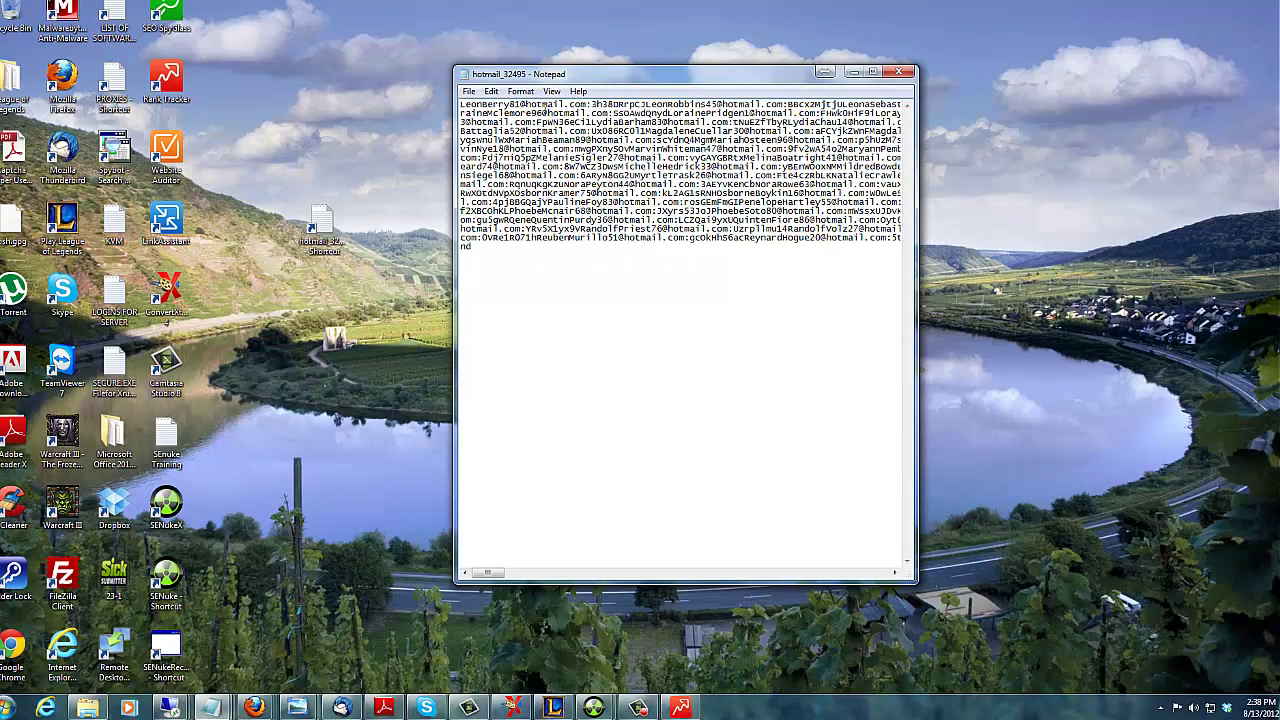
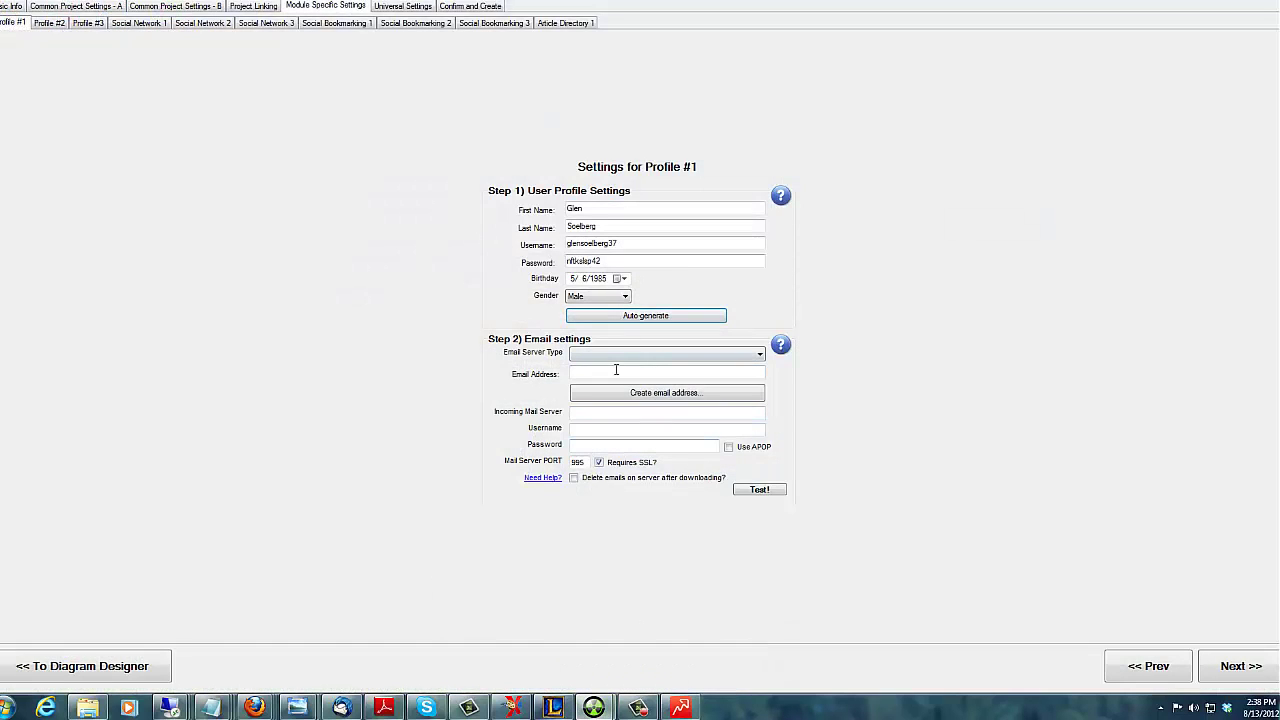
Paste the copied hotmail address into profile #1's Email Address and Username, with Notepad beside the wizard.
left_click(616, 370)
key("ctrl+v")
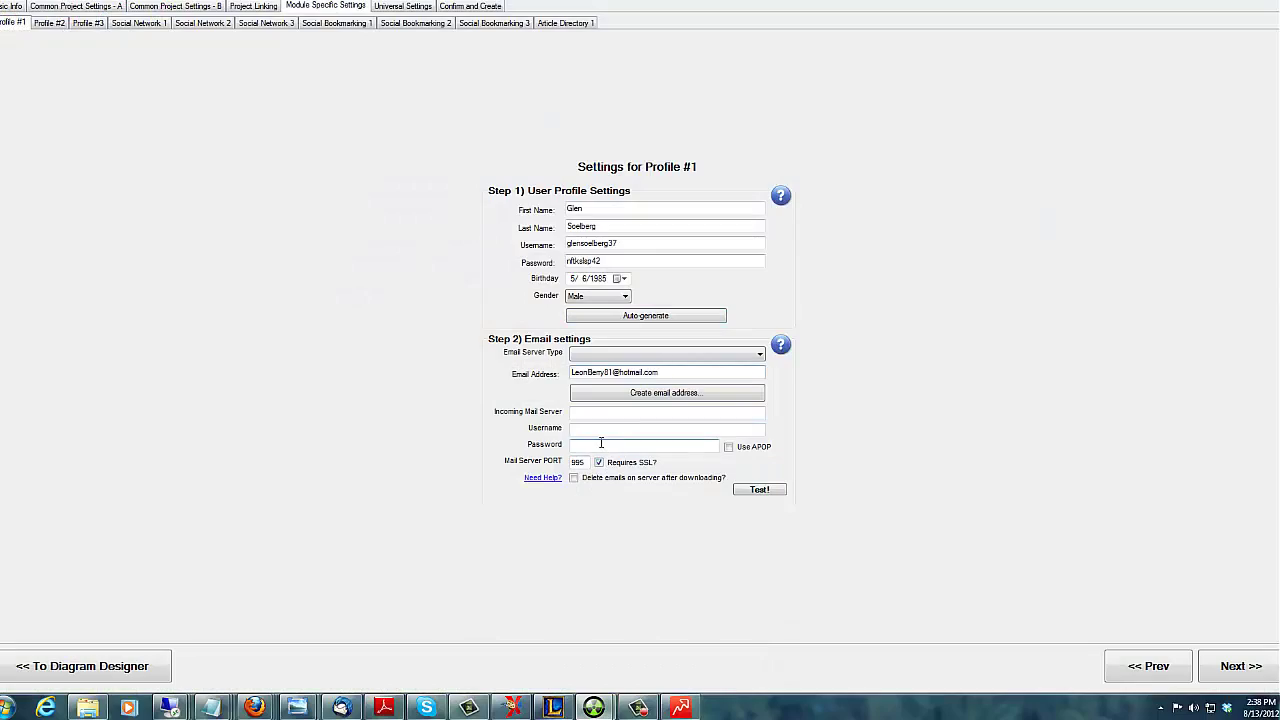
left_click(587, 428)
key("ctrl+v")
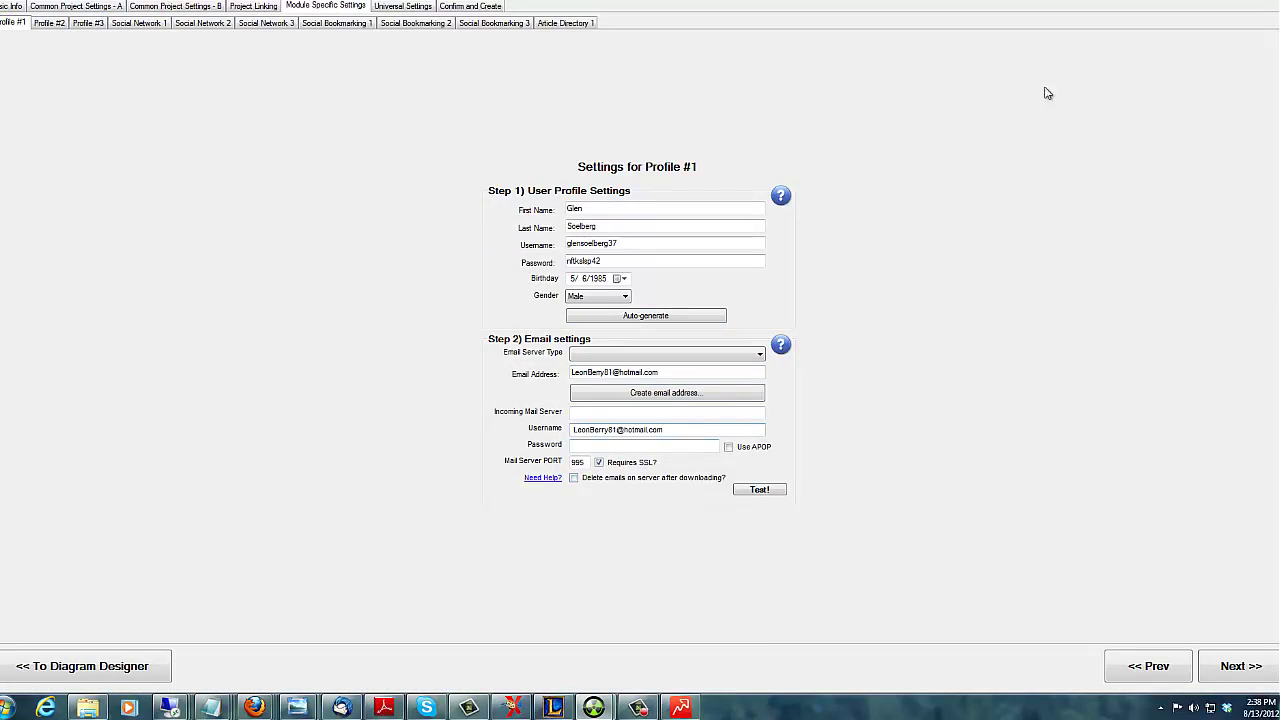
left_click(1268, 3)
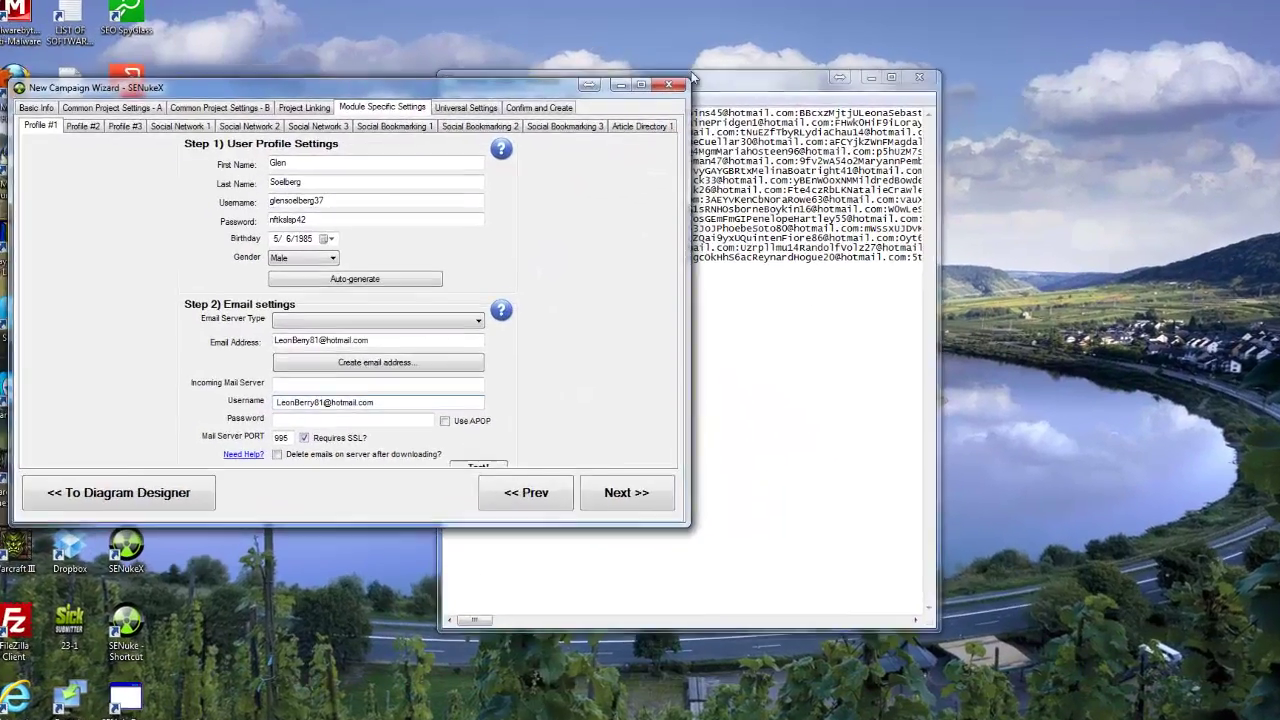
left_click_drag(693, 77, 923, 100)
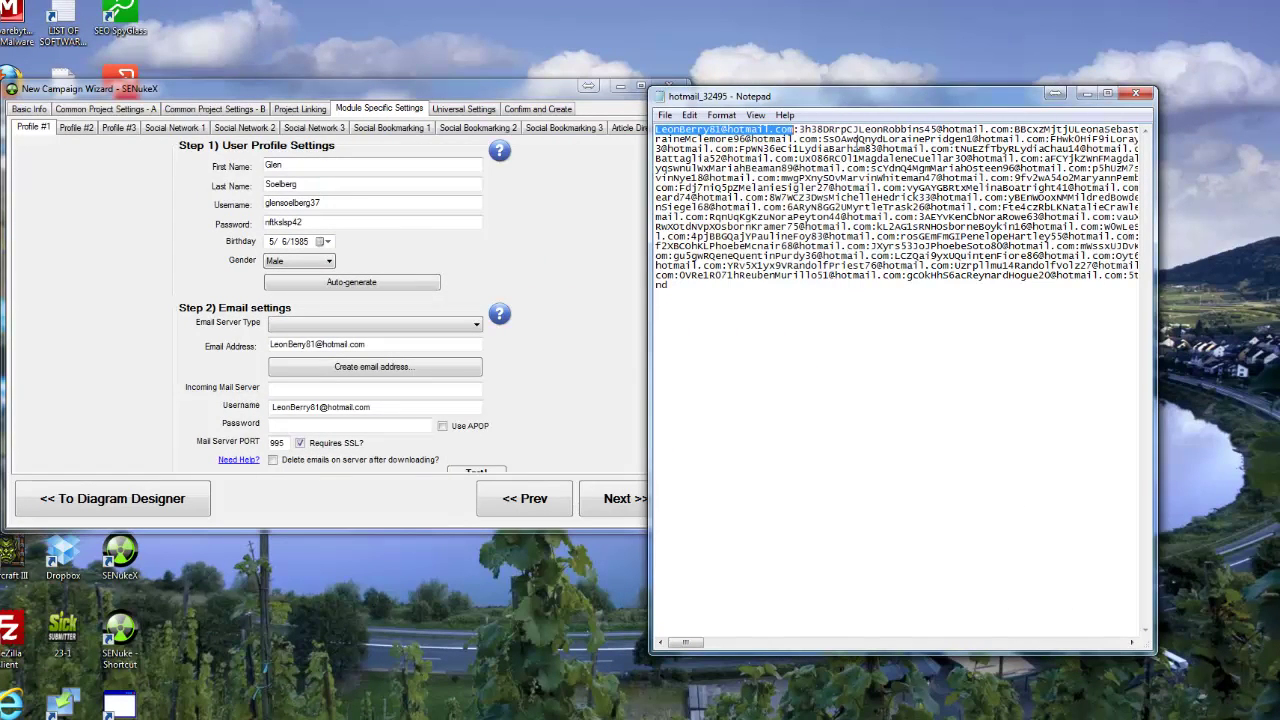
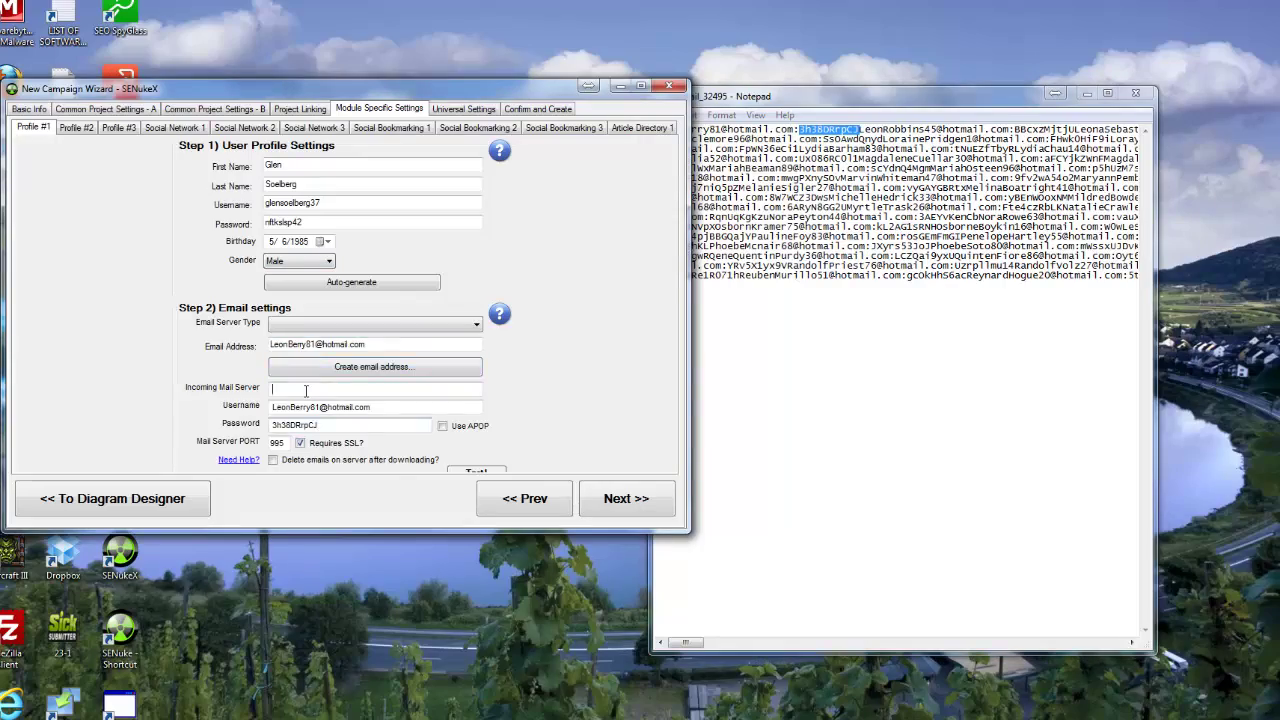
Move the Notepad hotmail account list right and down, beside the SEnuke X wizard's email settings.
left_click_drag(812, 97, 896, 122)
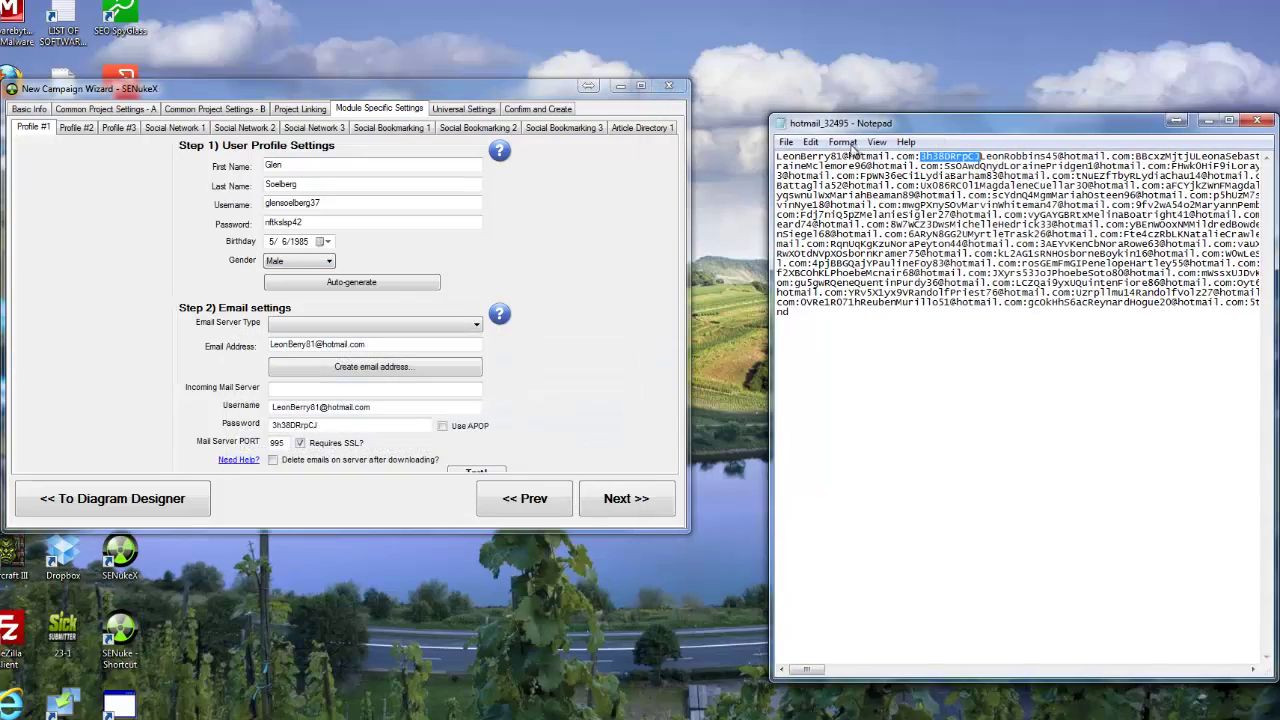
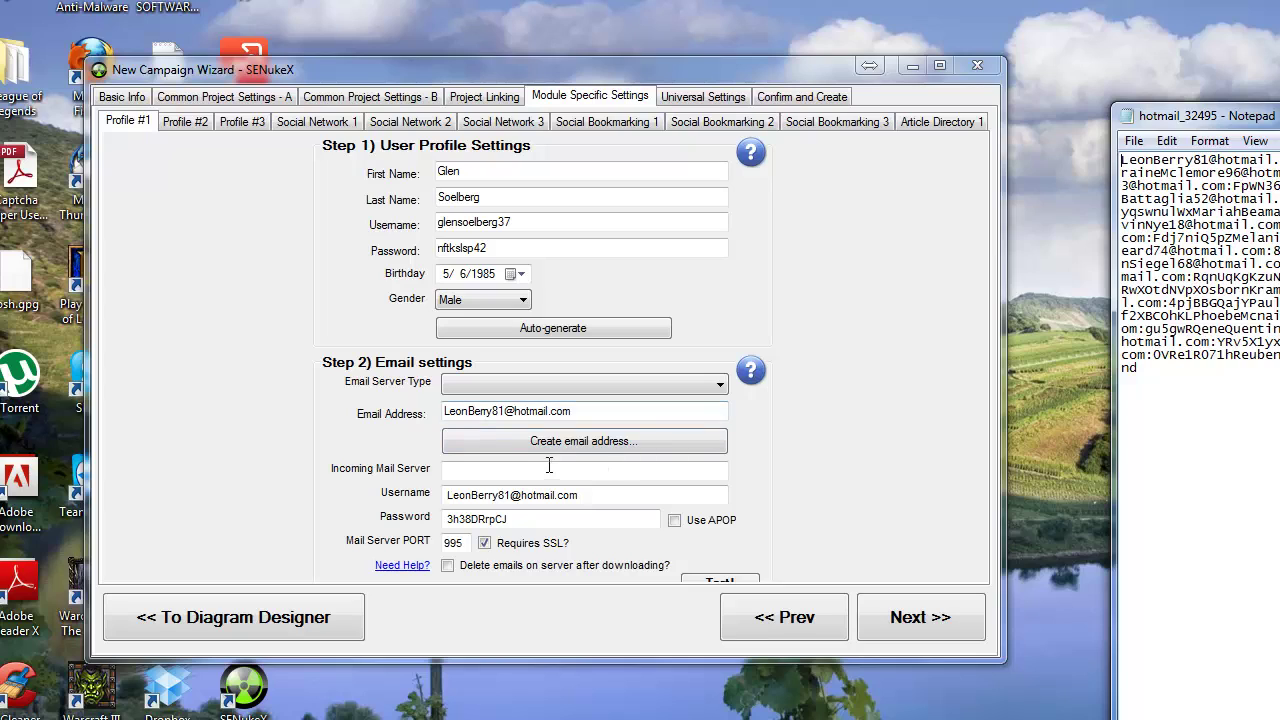
Set profile #1's incoming mail server to pop3.live.com with APOP enabled, and confirm the successful login test.
left_click(546, 468)
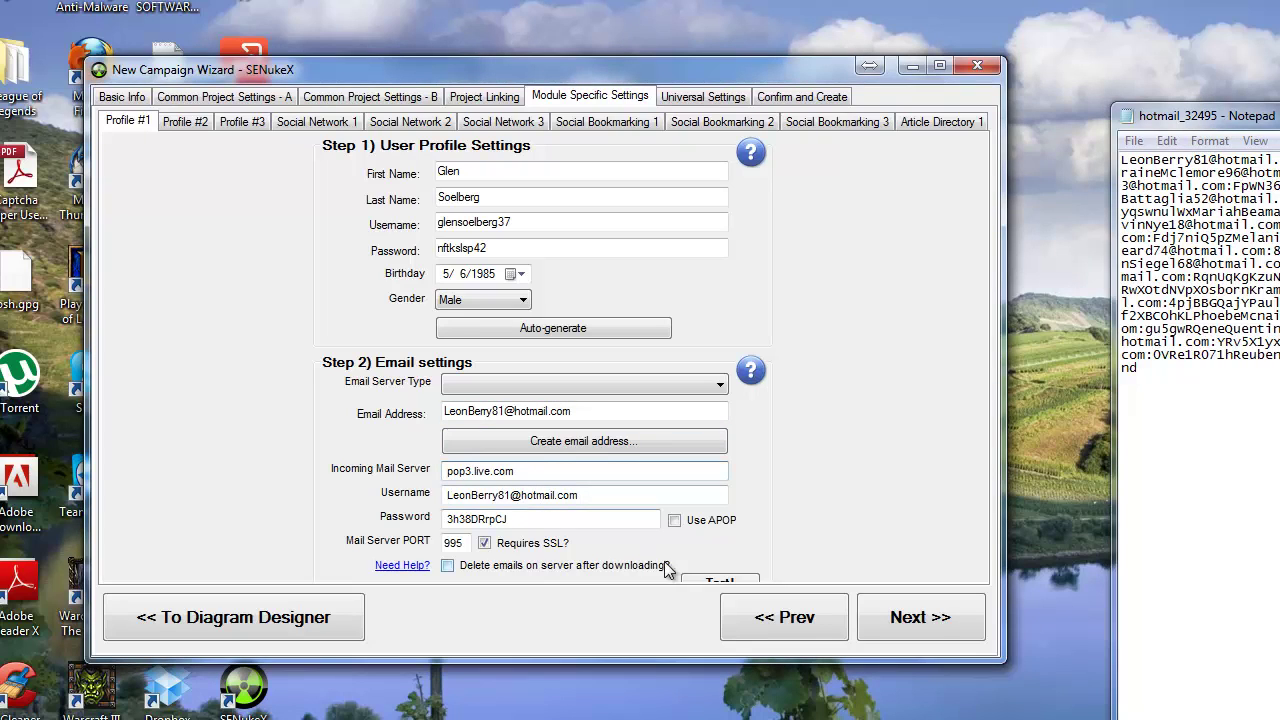
left_click(674, 520)
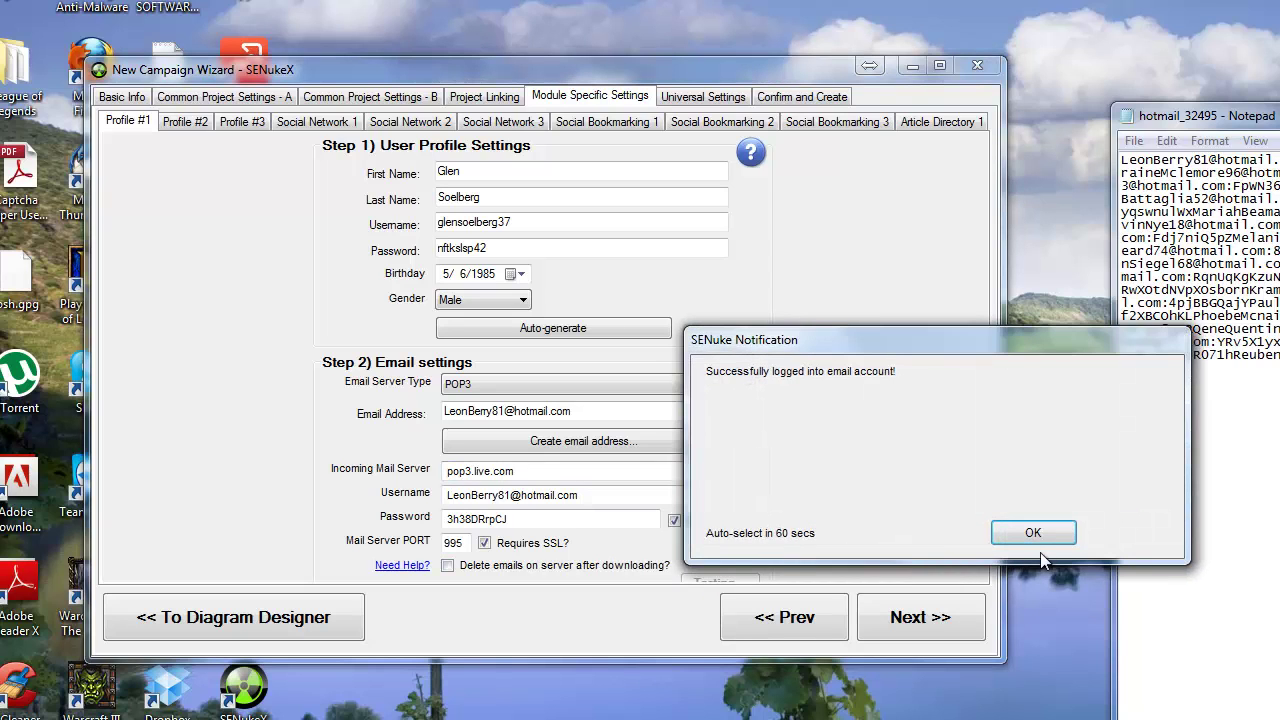
left_click(1033, 533)
Auto-generate profile #2's user details and paste the hotmail address as its email address and mail username.
left_click(885, 633)
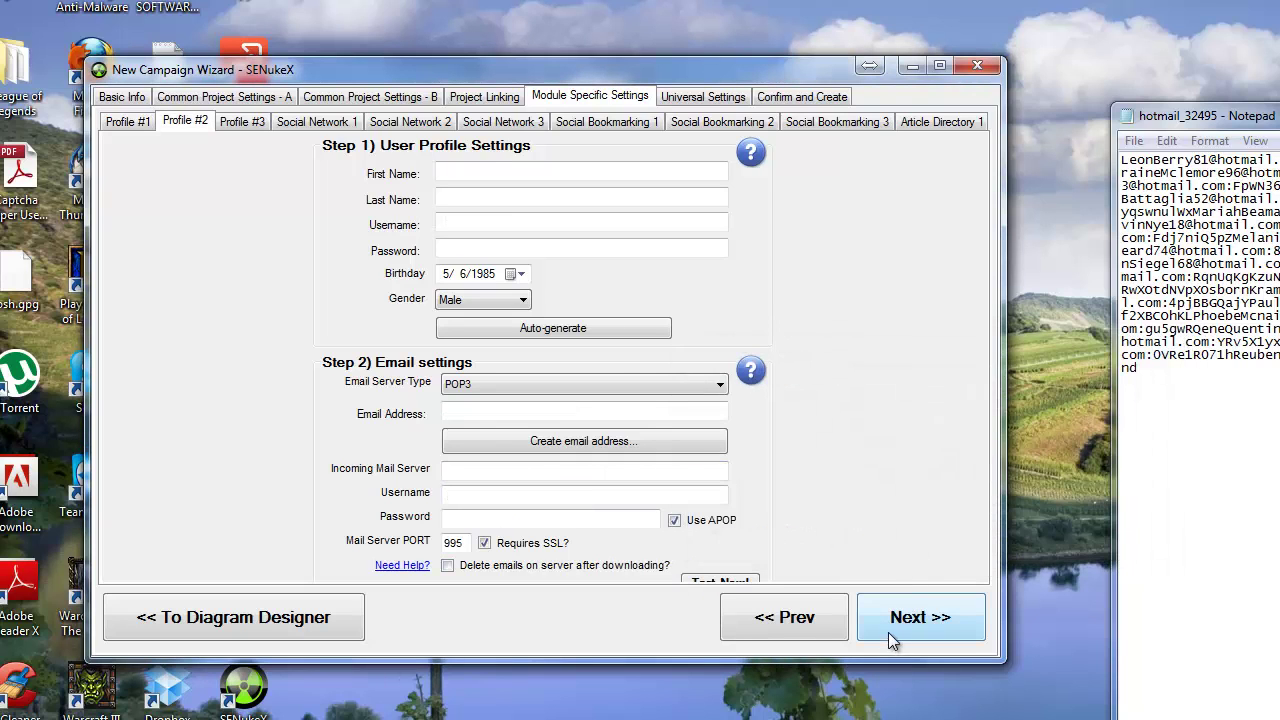
left_click(614, 328)
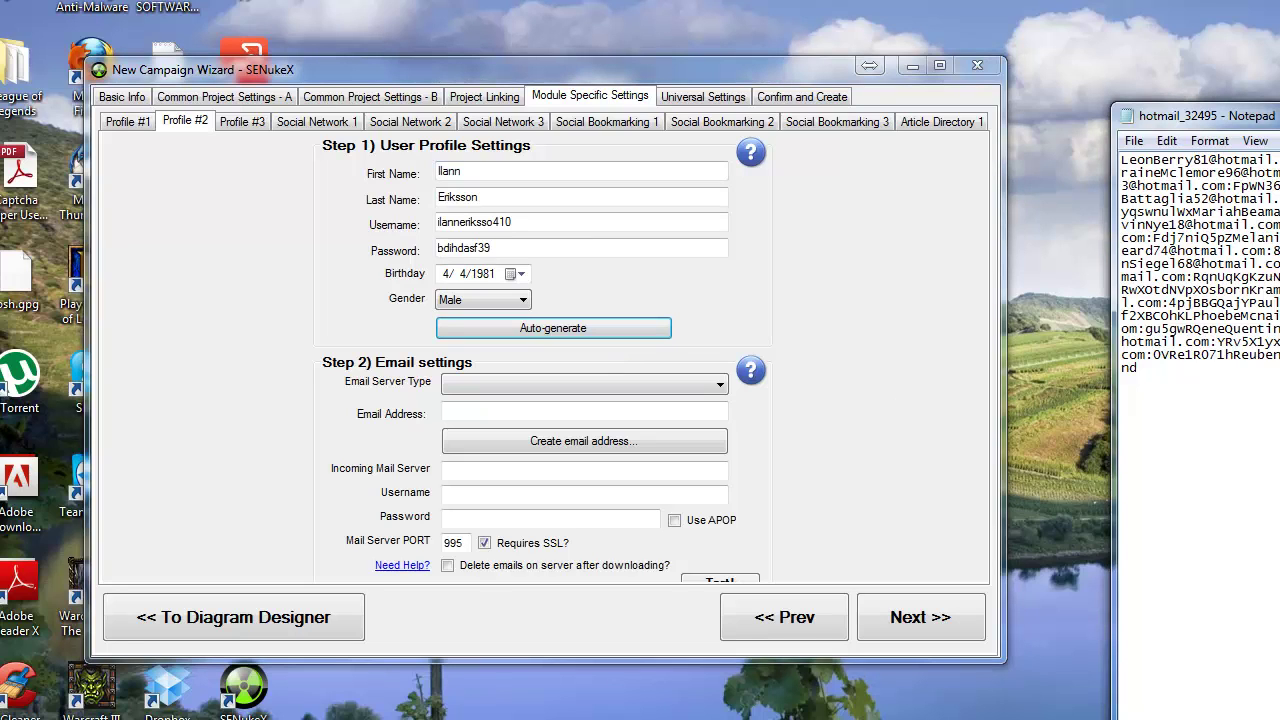
left_click(490, 410)
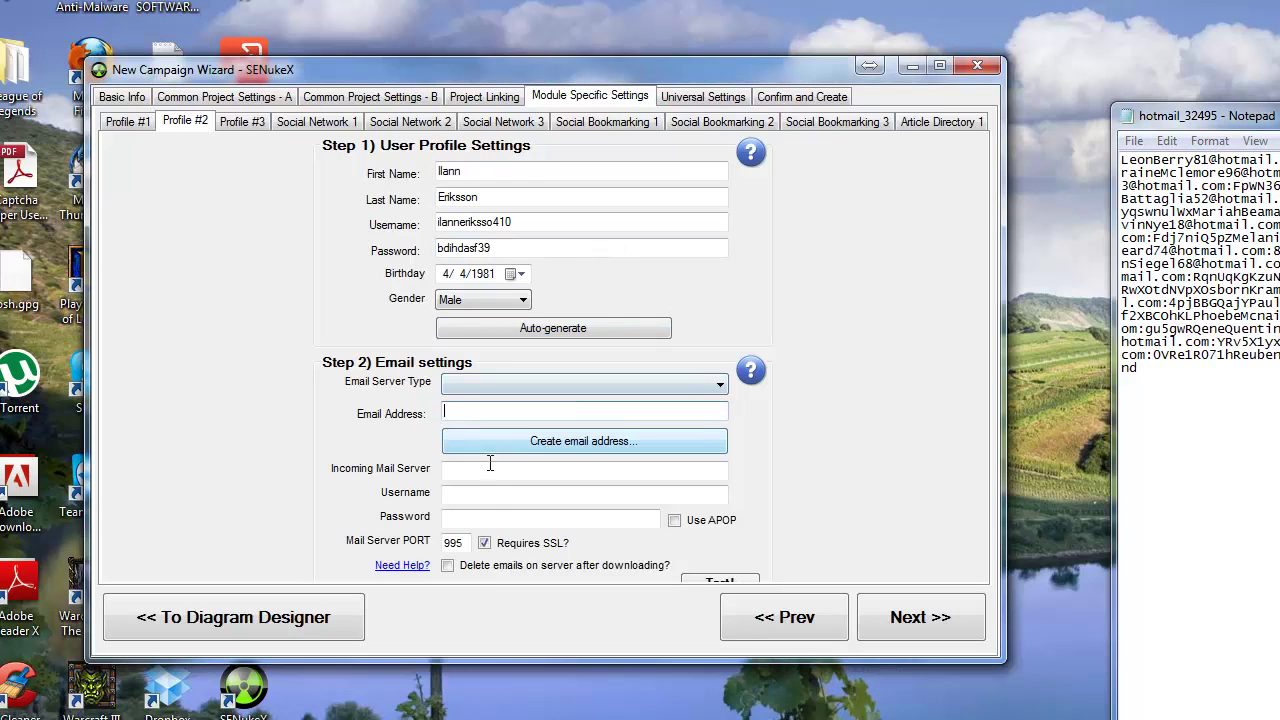
key("ctrl+v")
left_click(524, 492)
key("ctrl+v")
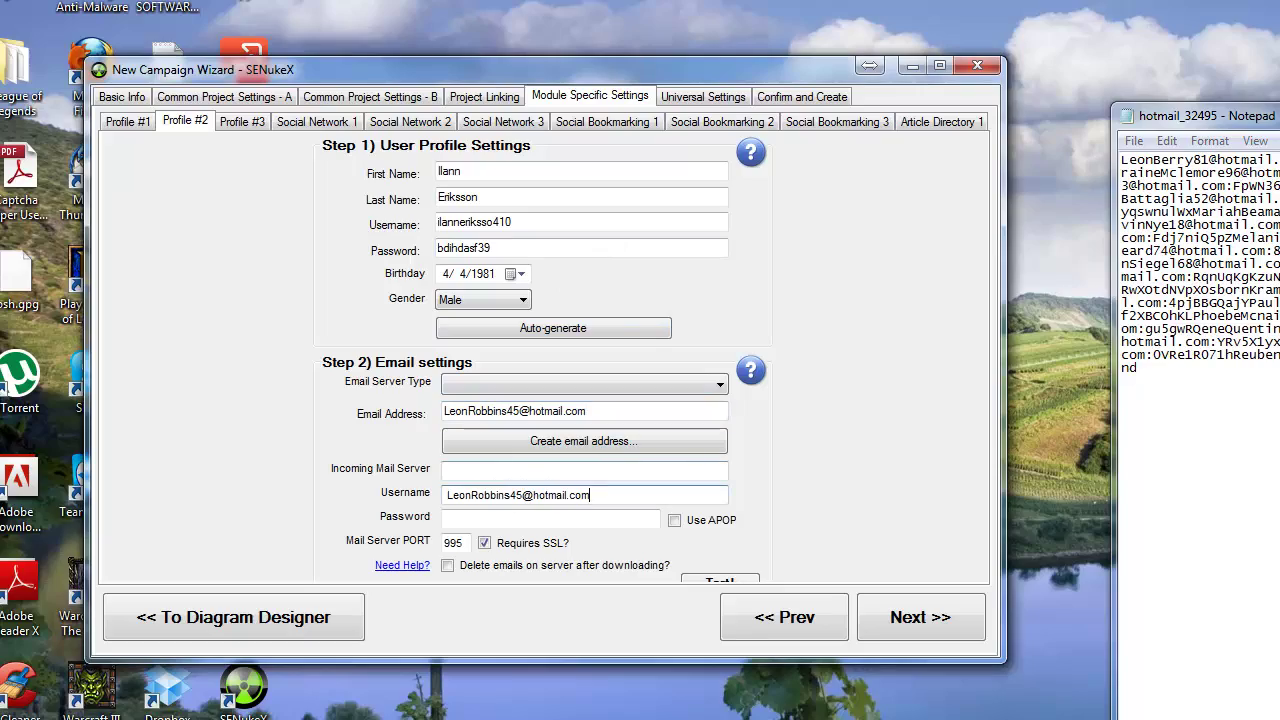
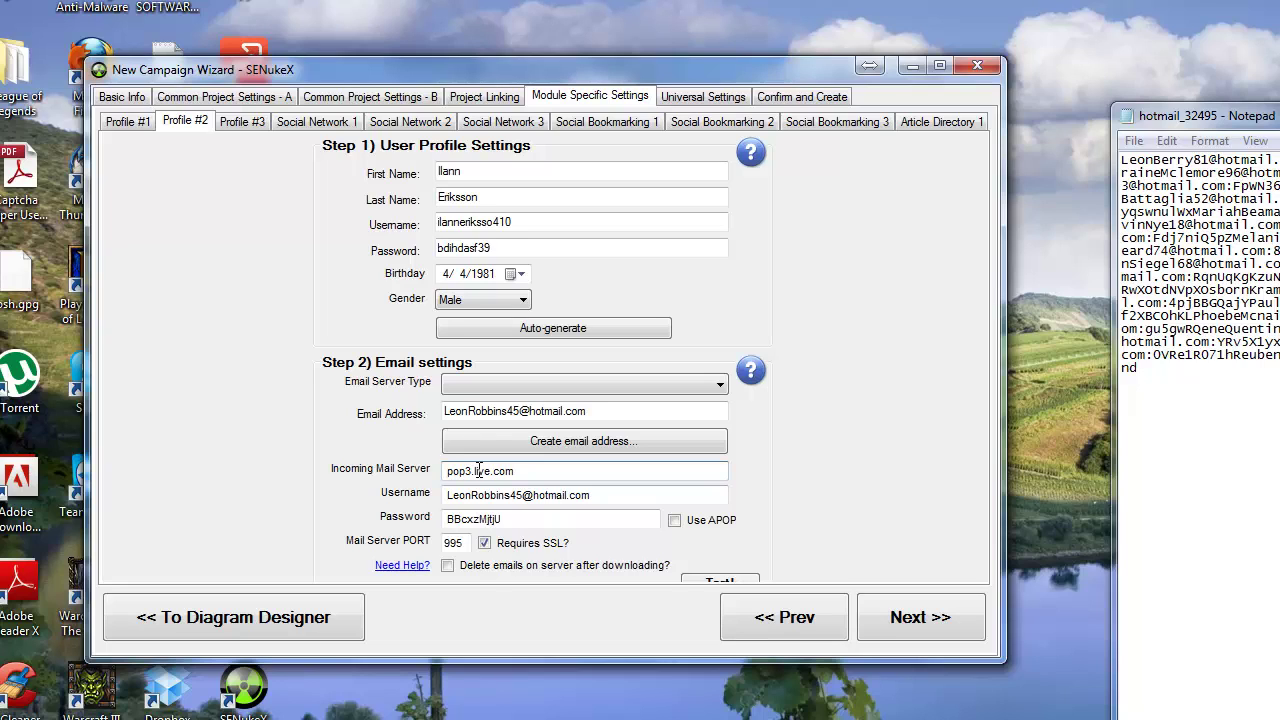
Enable APOP and confirm profile #2's pop3.live.com login succeeds, then auto-generate profile #3's user details.
left_click(674, 520)
left_click(718, 579)
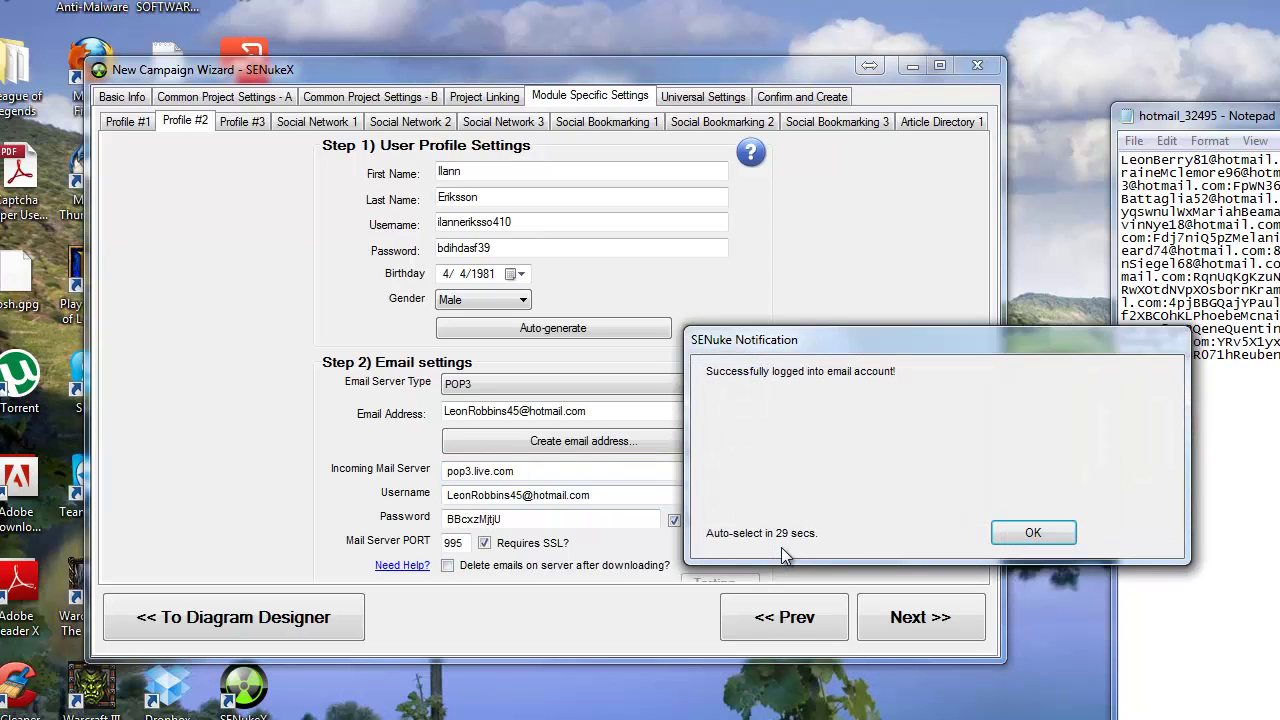
left_click(1058, 530)
left_click(940, 615)
left_click(577, 337)
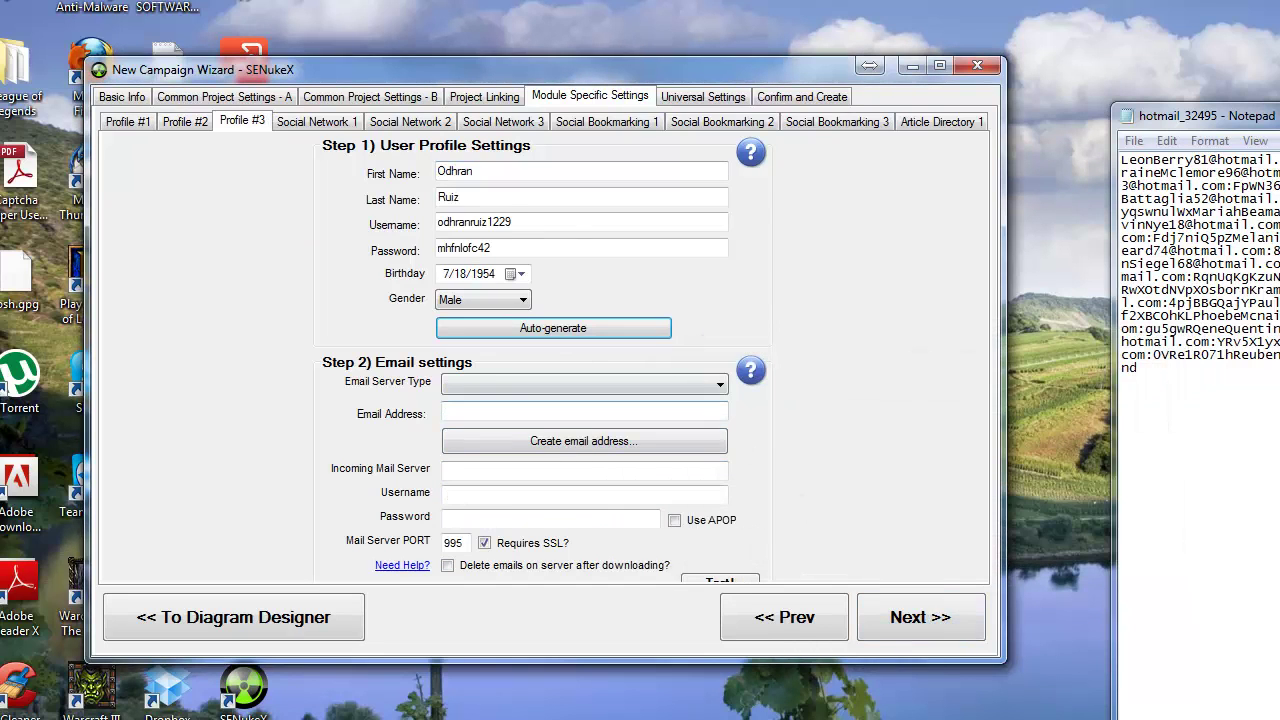
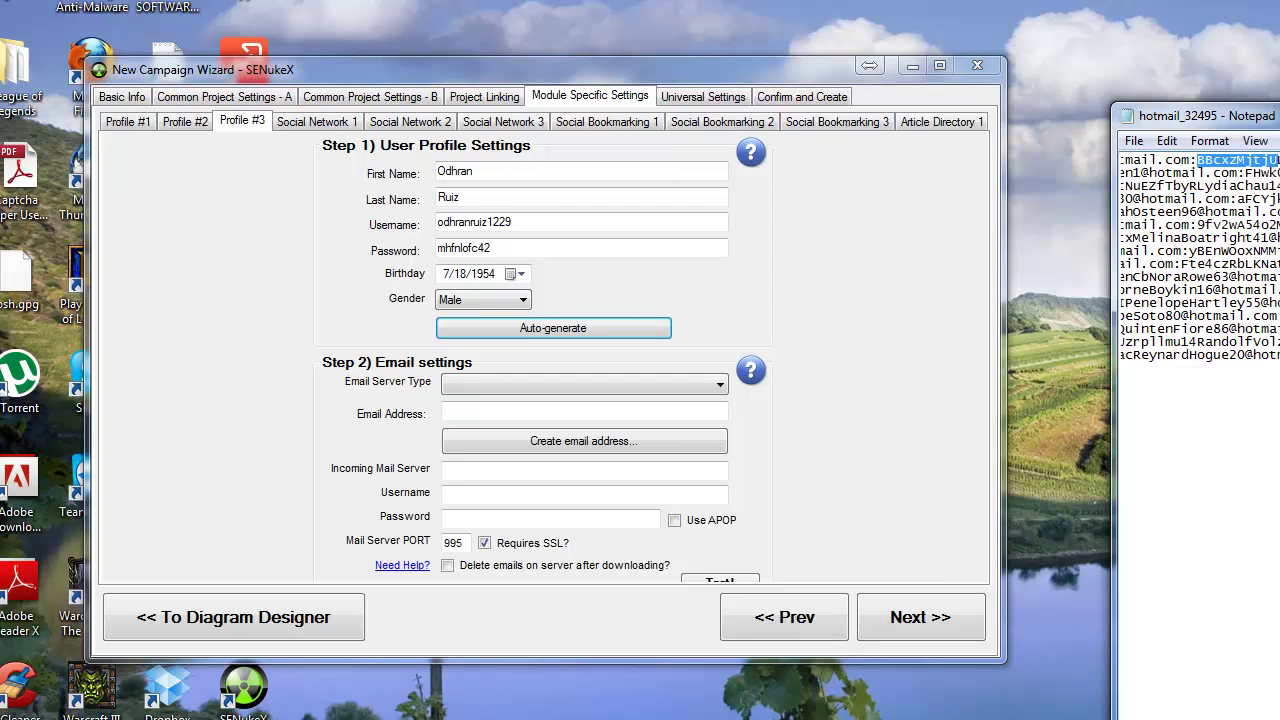
left_click_drag(1277, 160, 1279, 160)
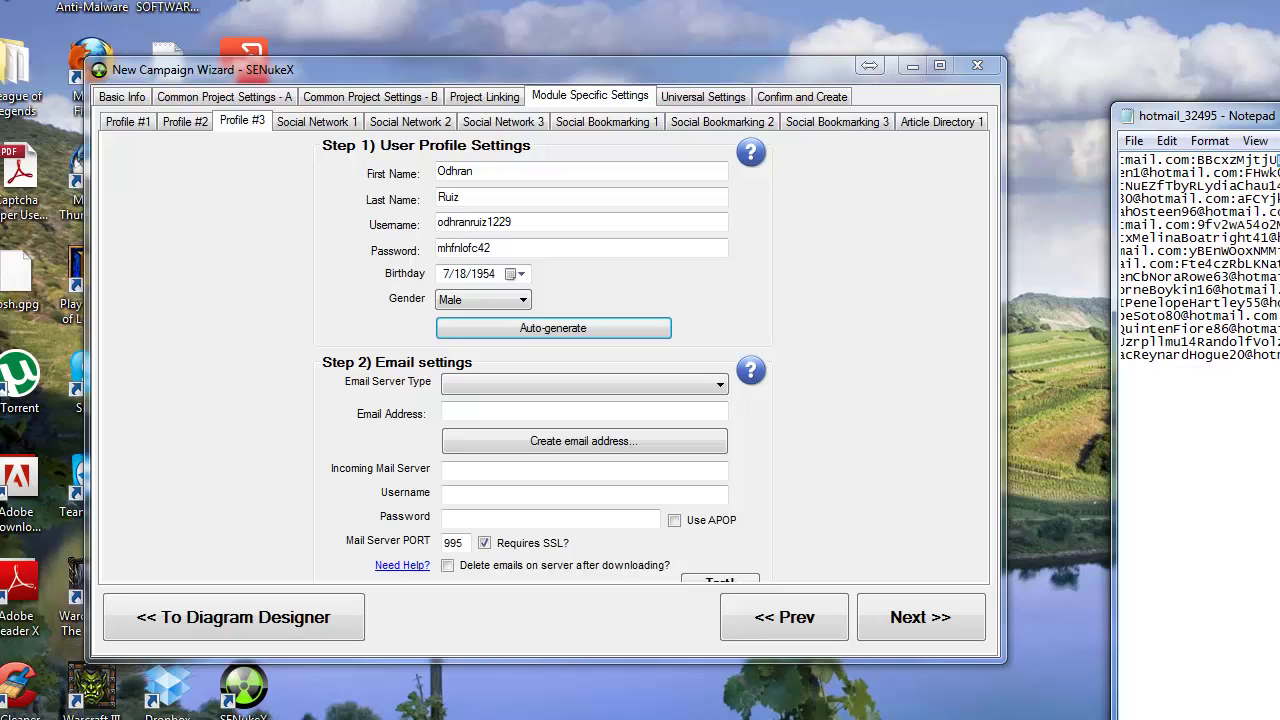
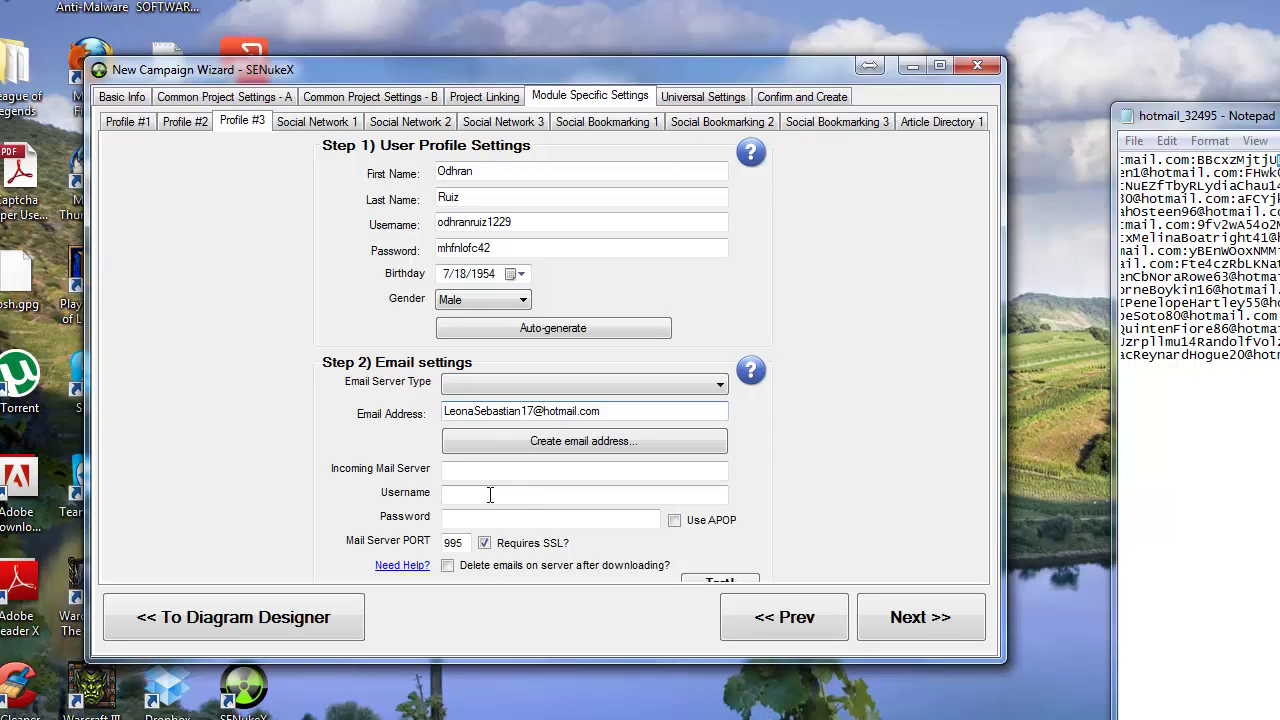
Enter Profile #3's mailbox e-mail and password, set the incoming server to pop3.live.com, and enable APOP.
left_click(490, 495)
key("ctrl+v")
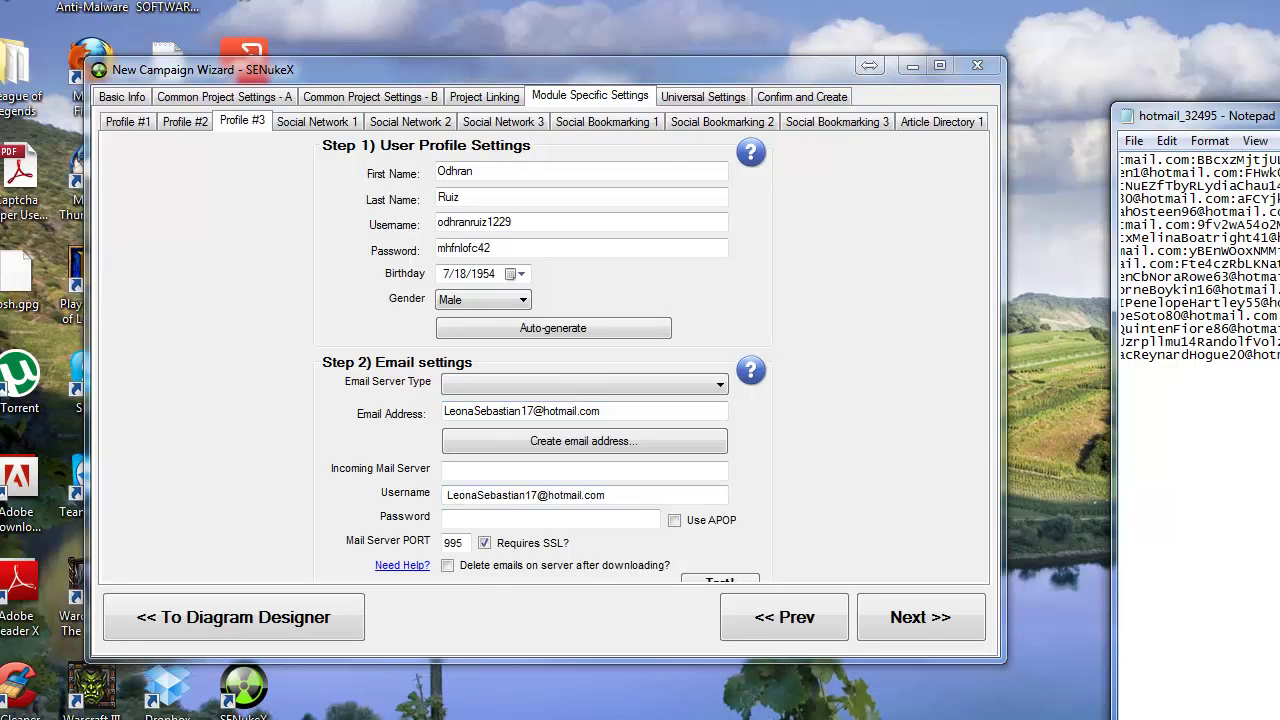
left_click(469, 517)
key("ctrl+v")
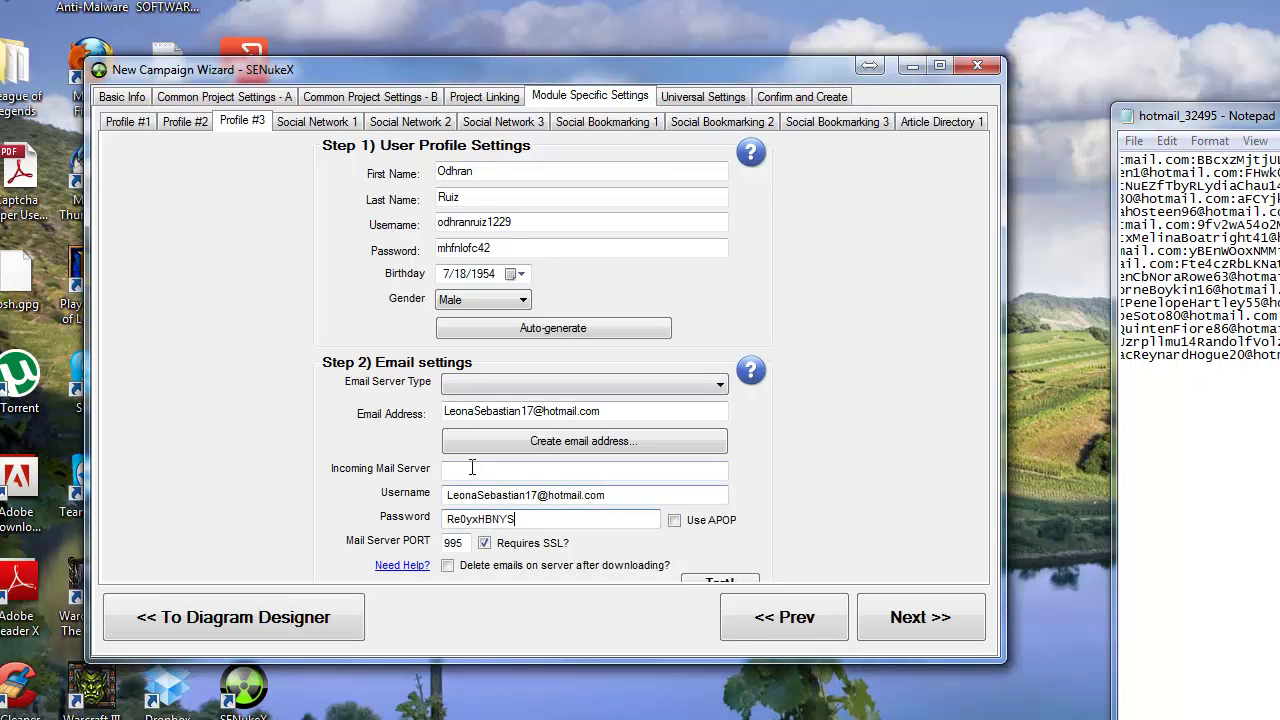
left_click(476, 471)
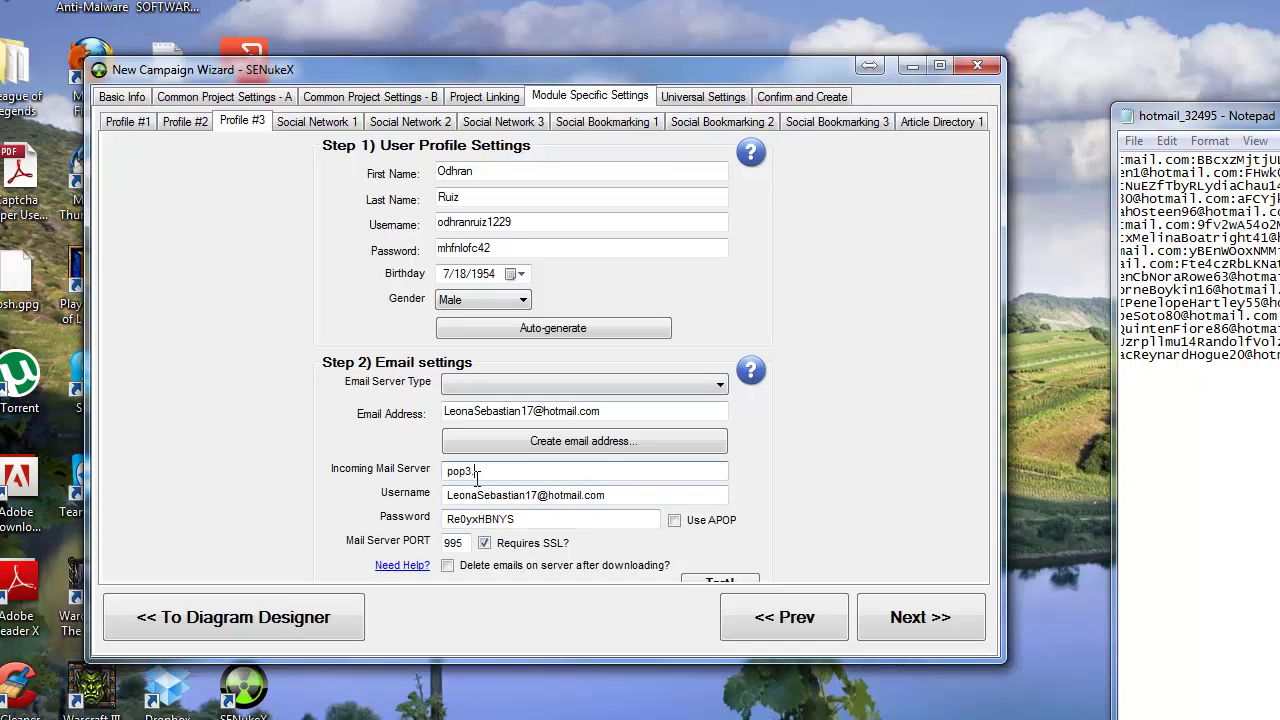
left_click(674, 520)
Test the mailbox login, confirm it succeeds, and mark this account as done in the notes.
left_click(699, 580)
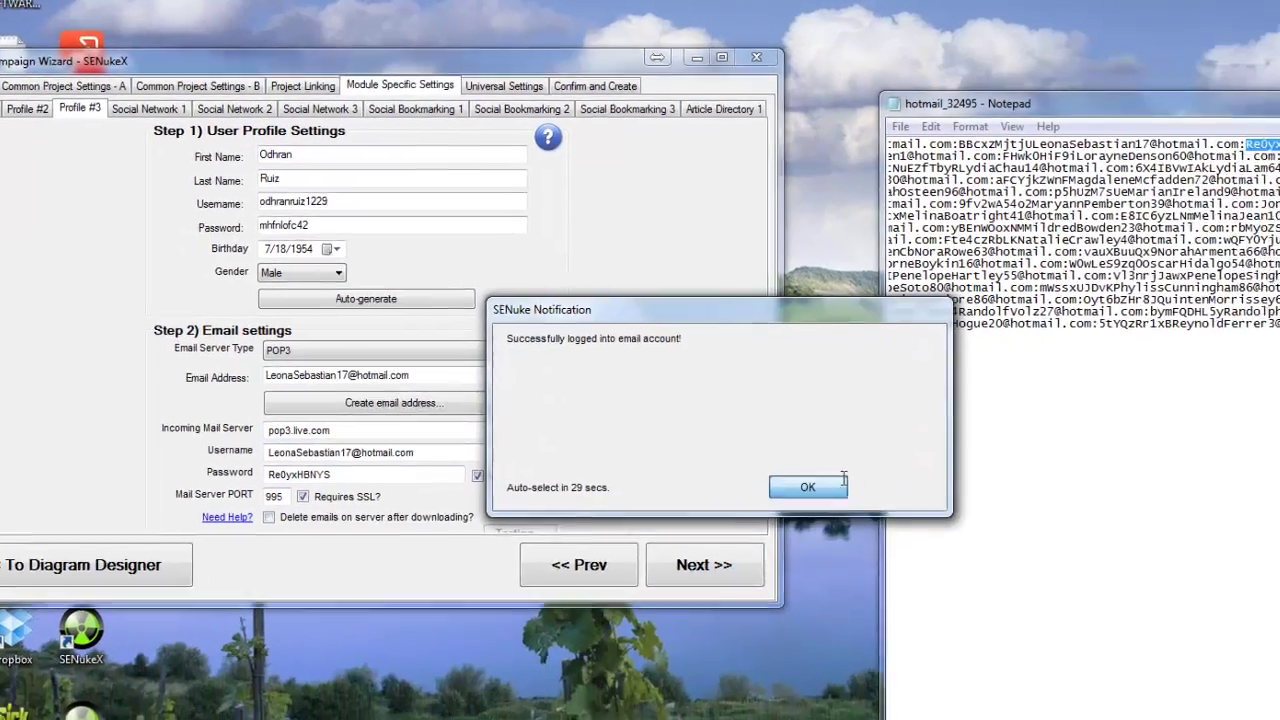
left_click(808, 487)
left_click(1050, 128)
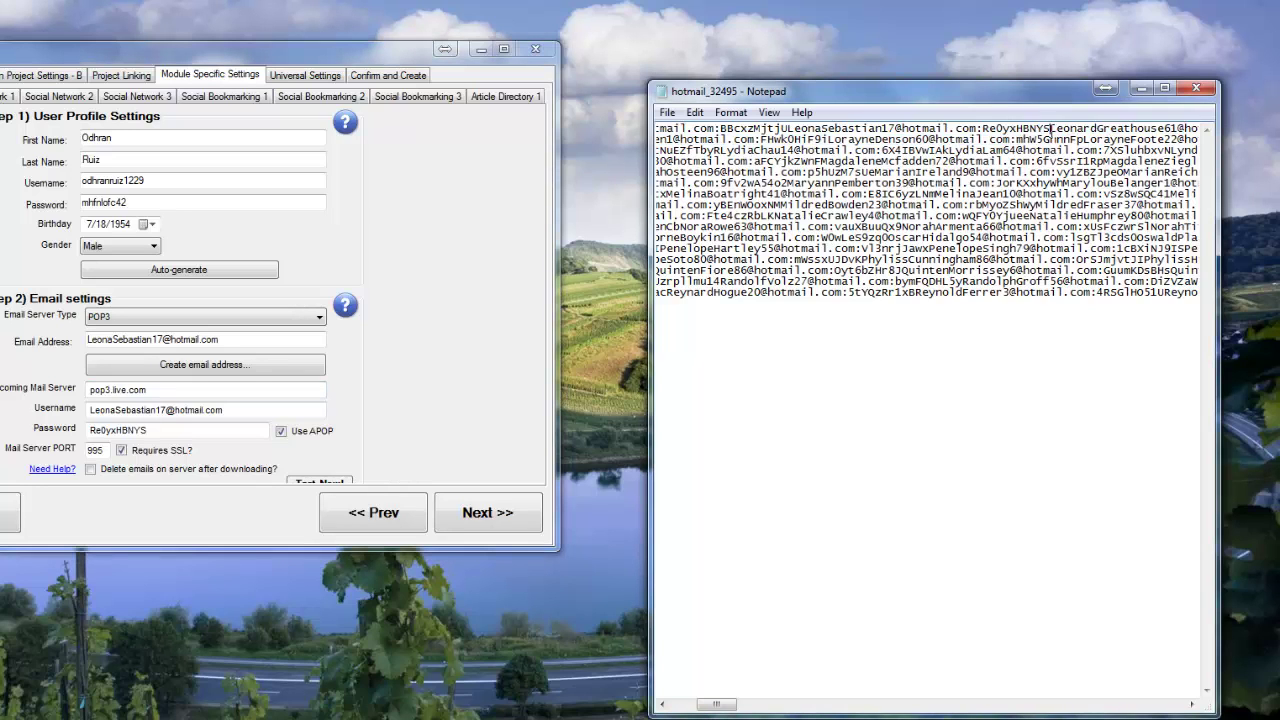
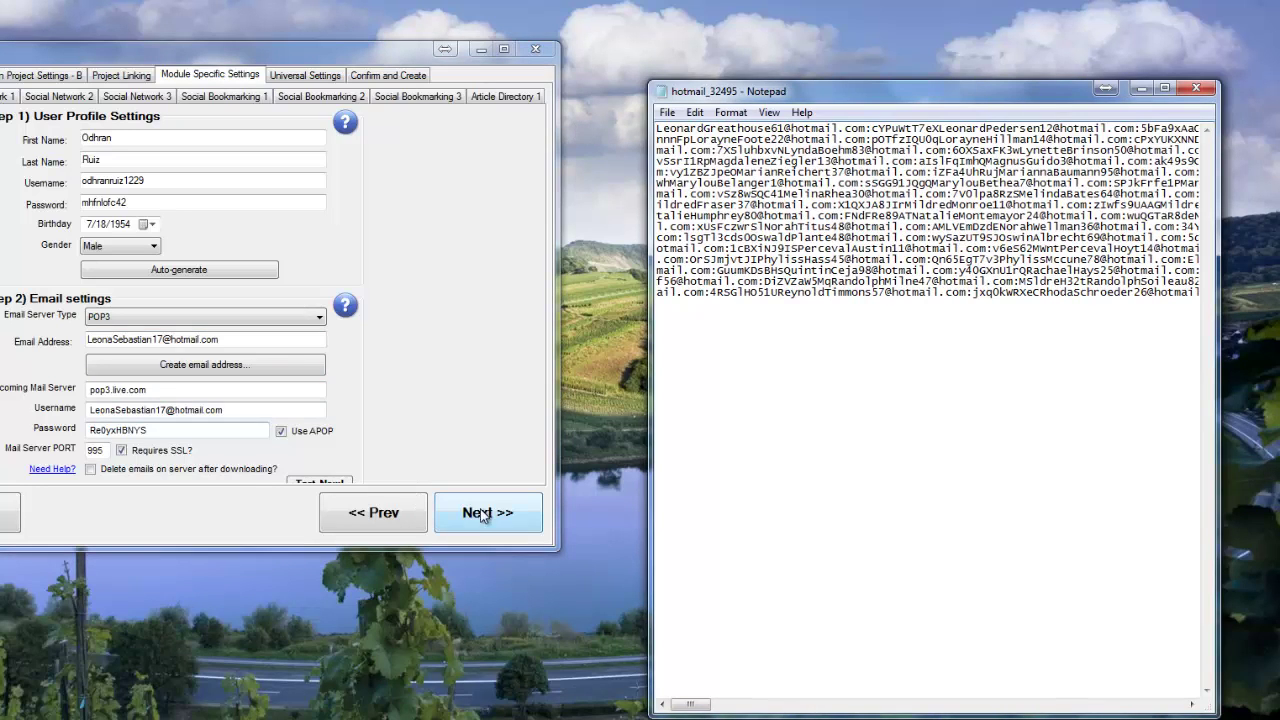
Save the hotmail account list in Notepad and advance the SEnuke X campaign to the article content settings.
left_click(667, 112)
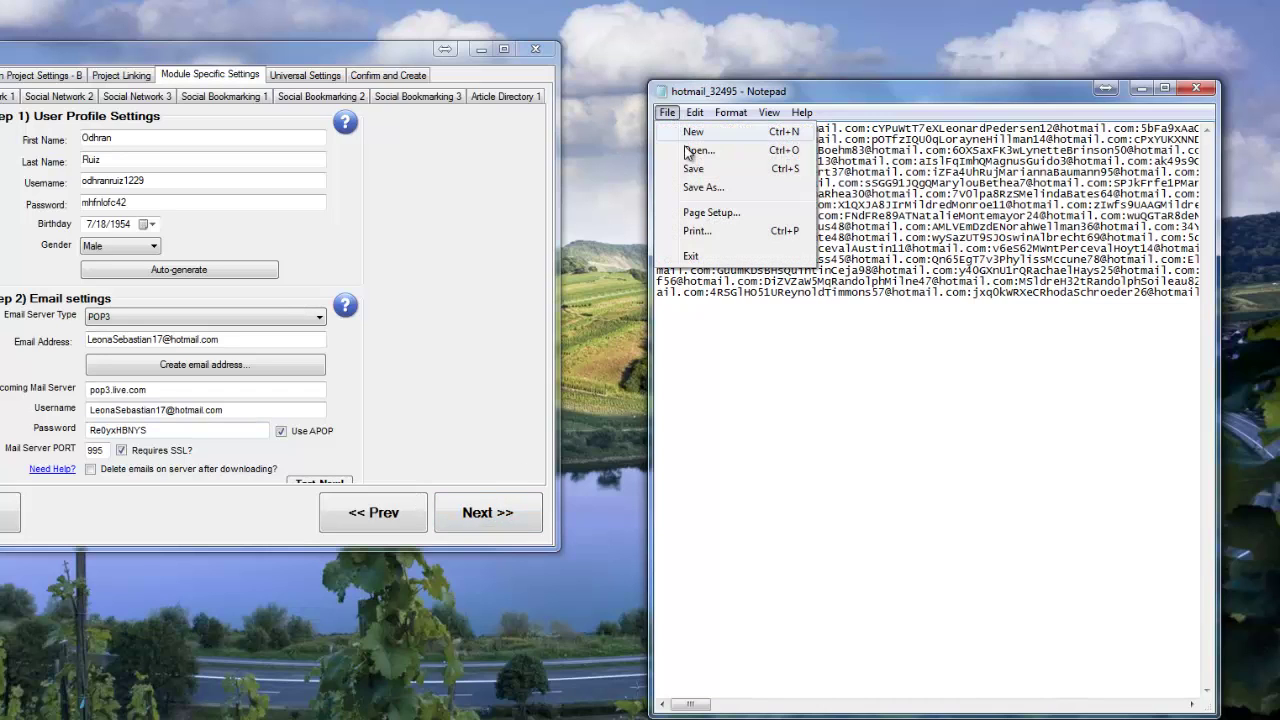
left_click(700, 168)
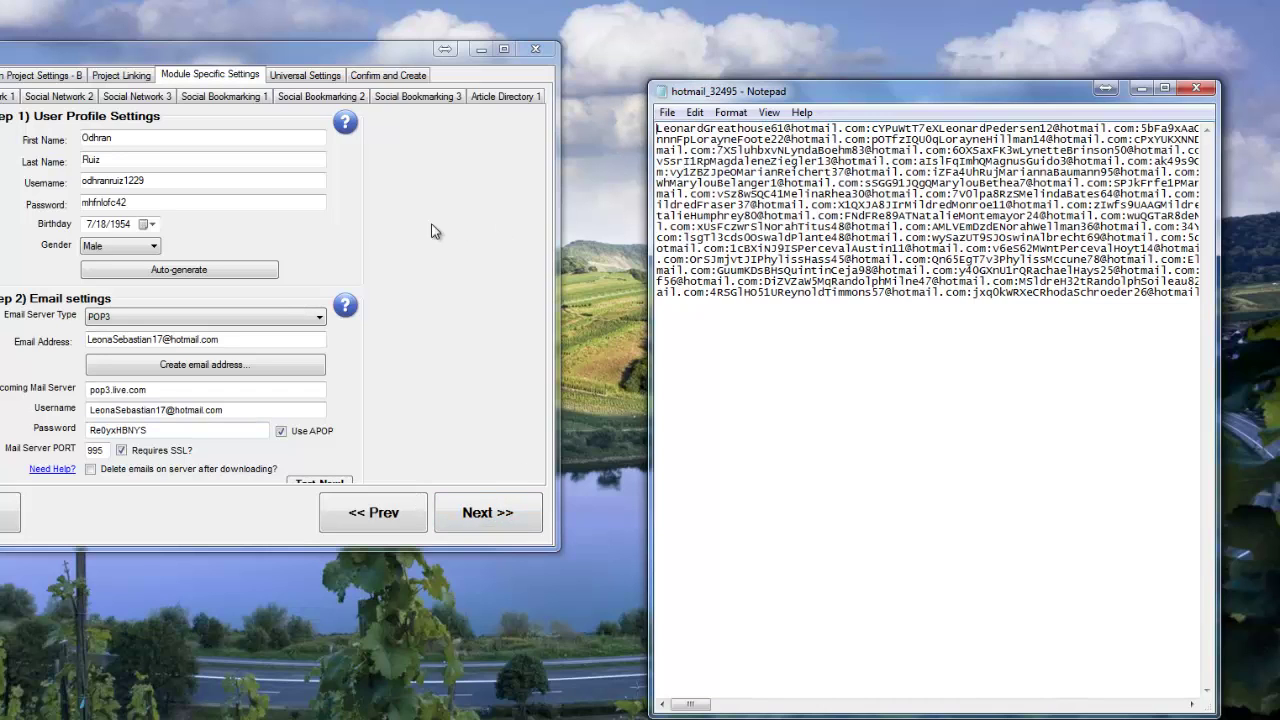
left_click(472, 517)
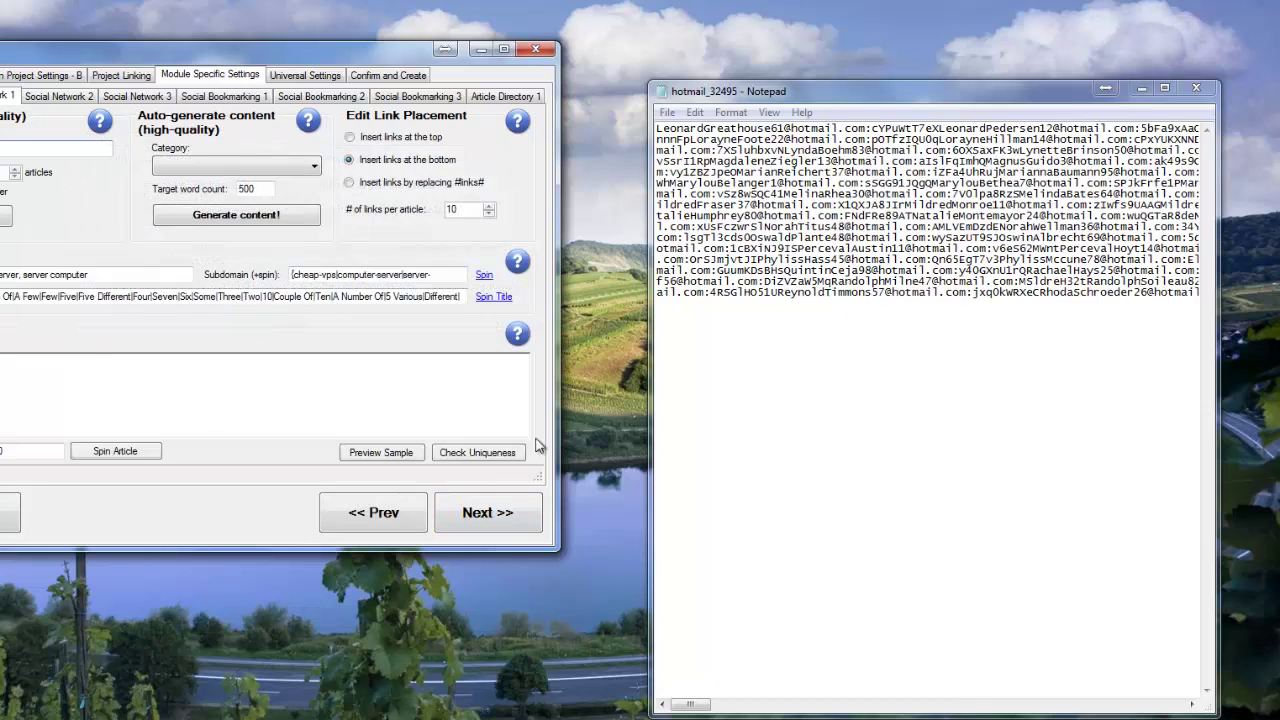
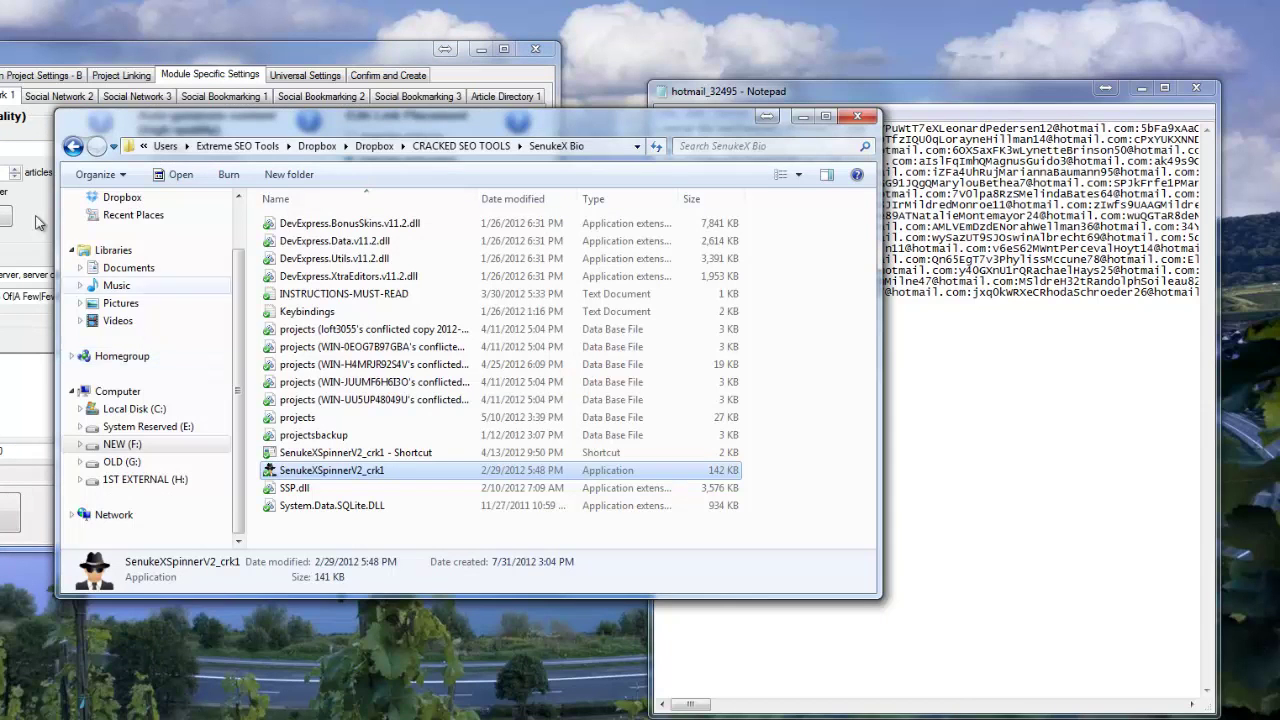
Enlarge the wizard, combine 2 downloaded articles with TheBestSpinner auto-spin off, and generate the content.
left_click(35, 60)
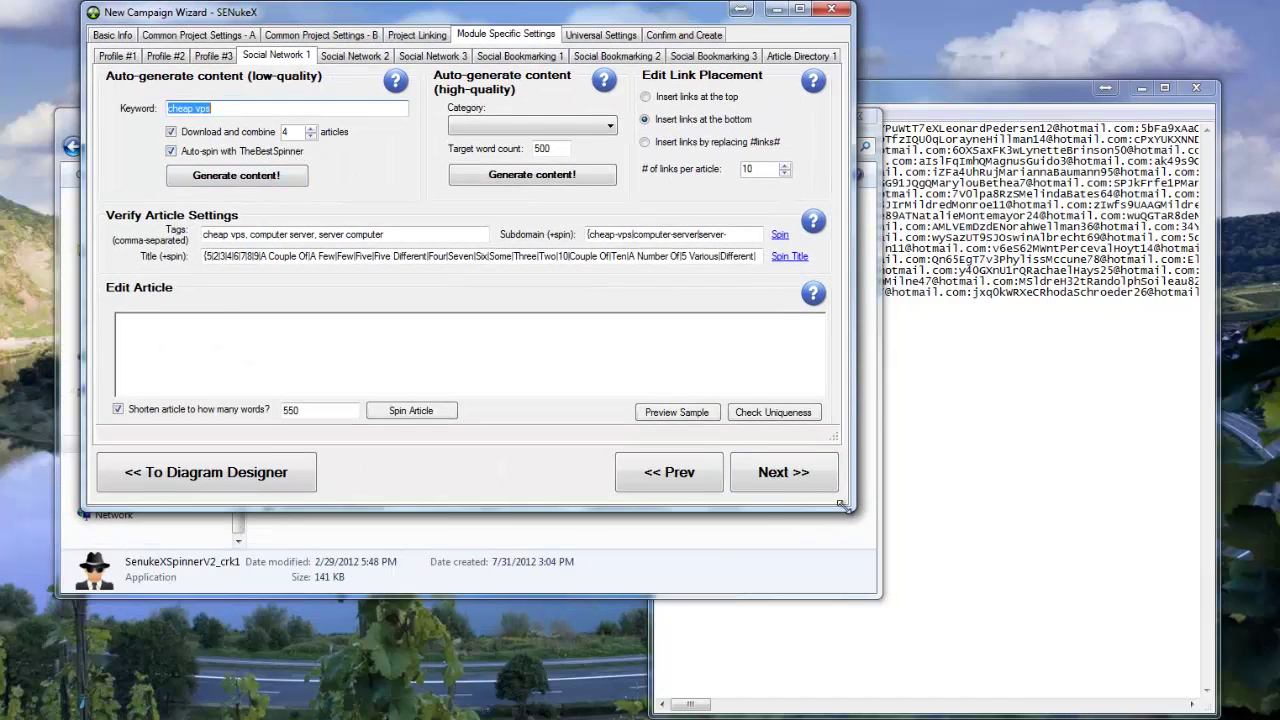
left_click_drag(852, 508, 1184, 644)
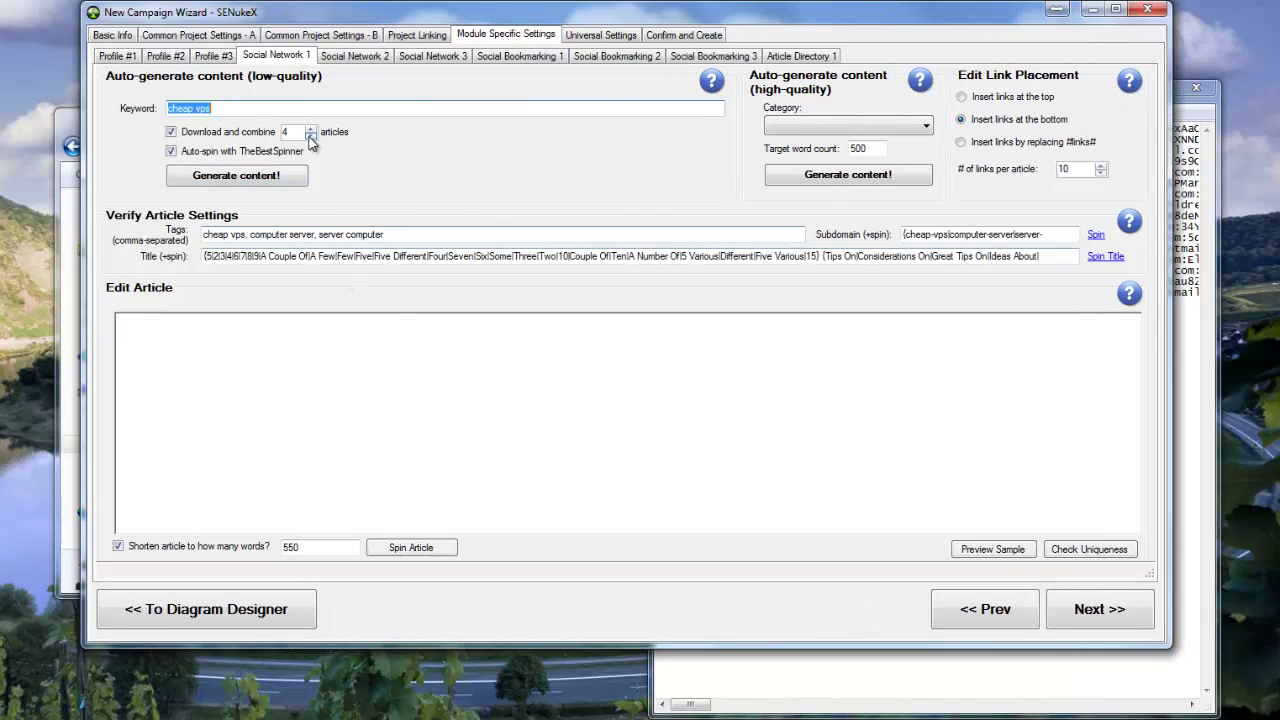
left_click(311, 136)
left_click(311, 136)
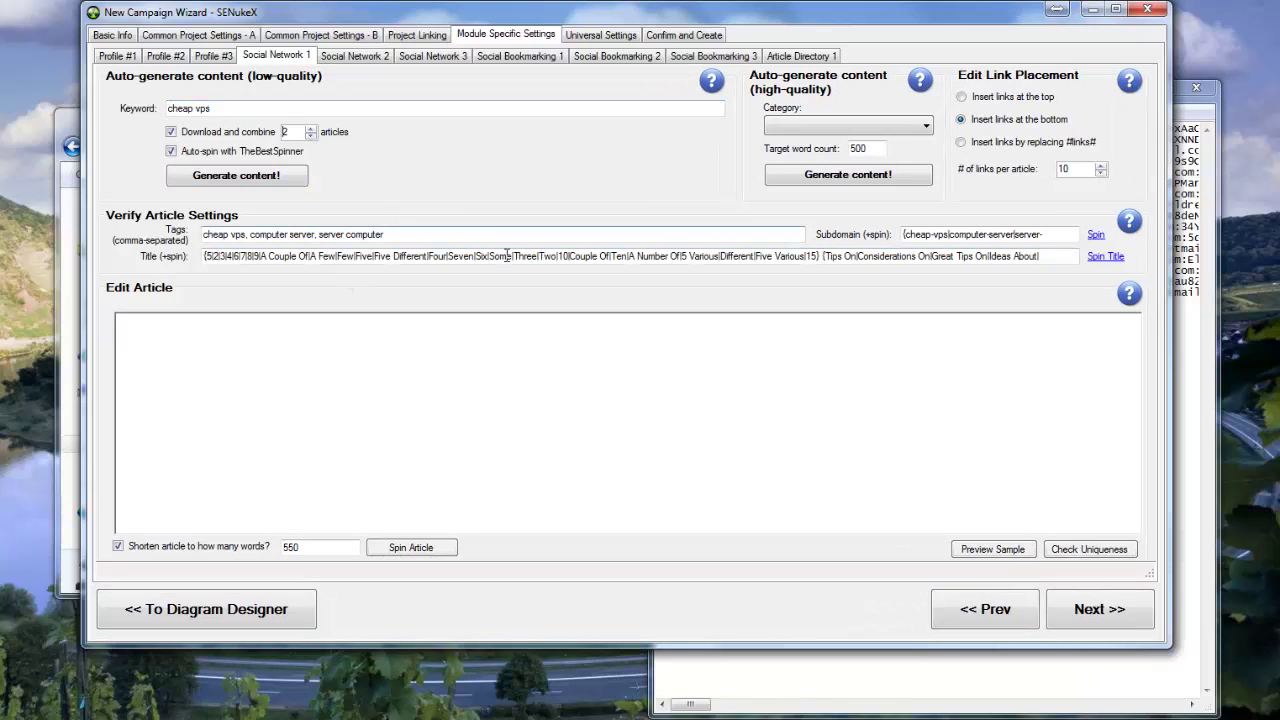
left_click(196, 151)
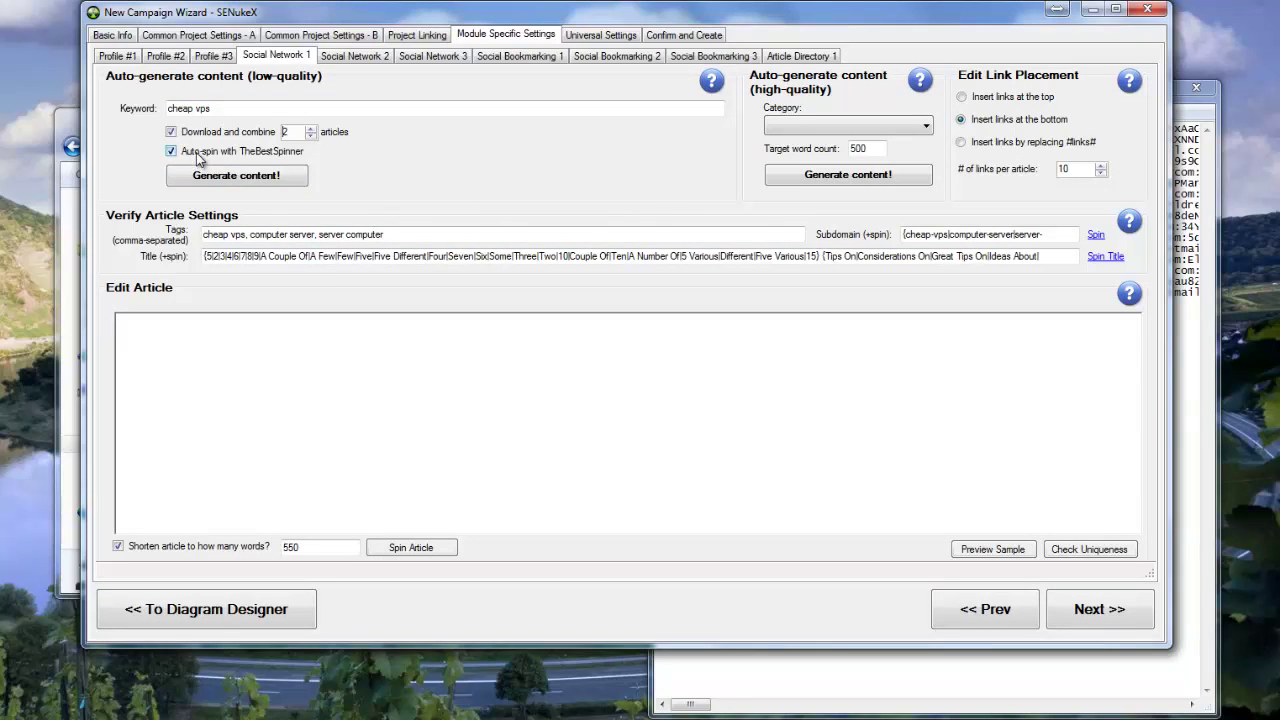
left_click(228, 176)
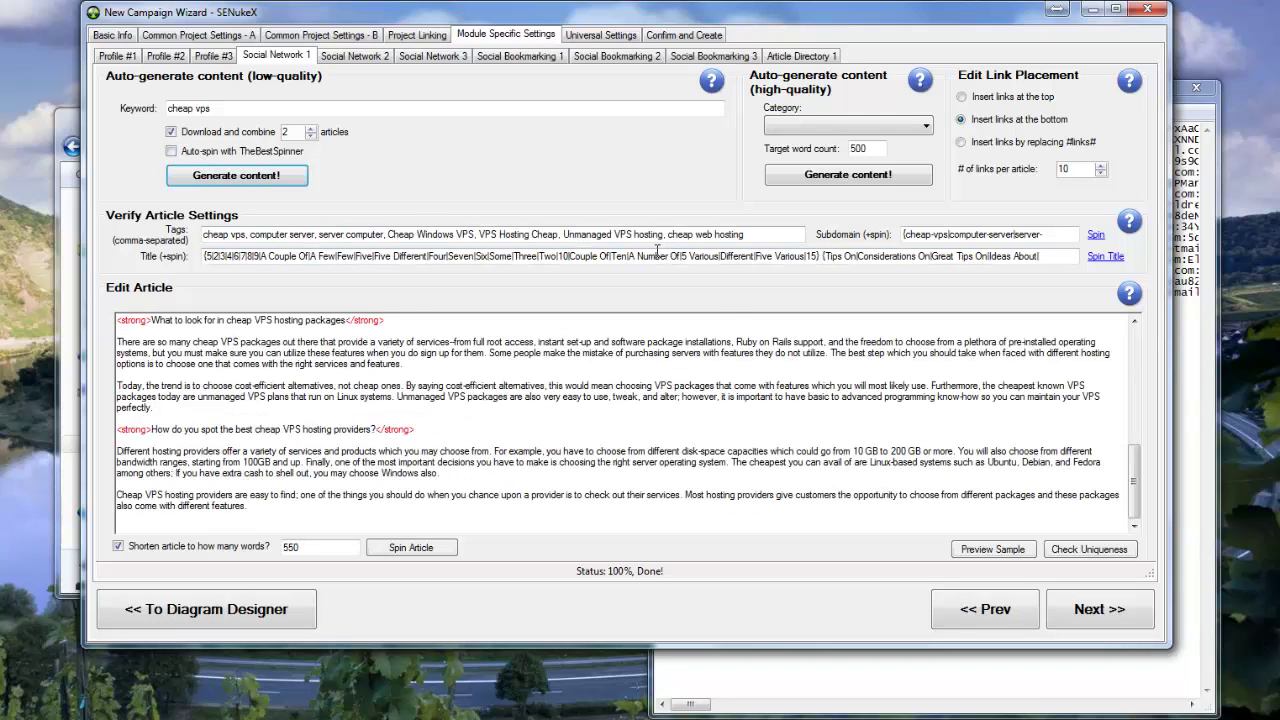
left_click(1006, 552)
left_click_drag(58, 63, 660, 76)
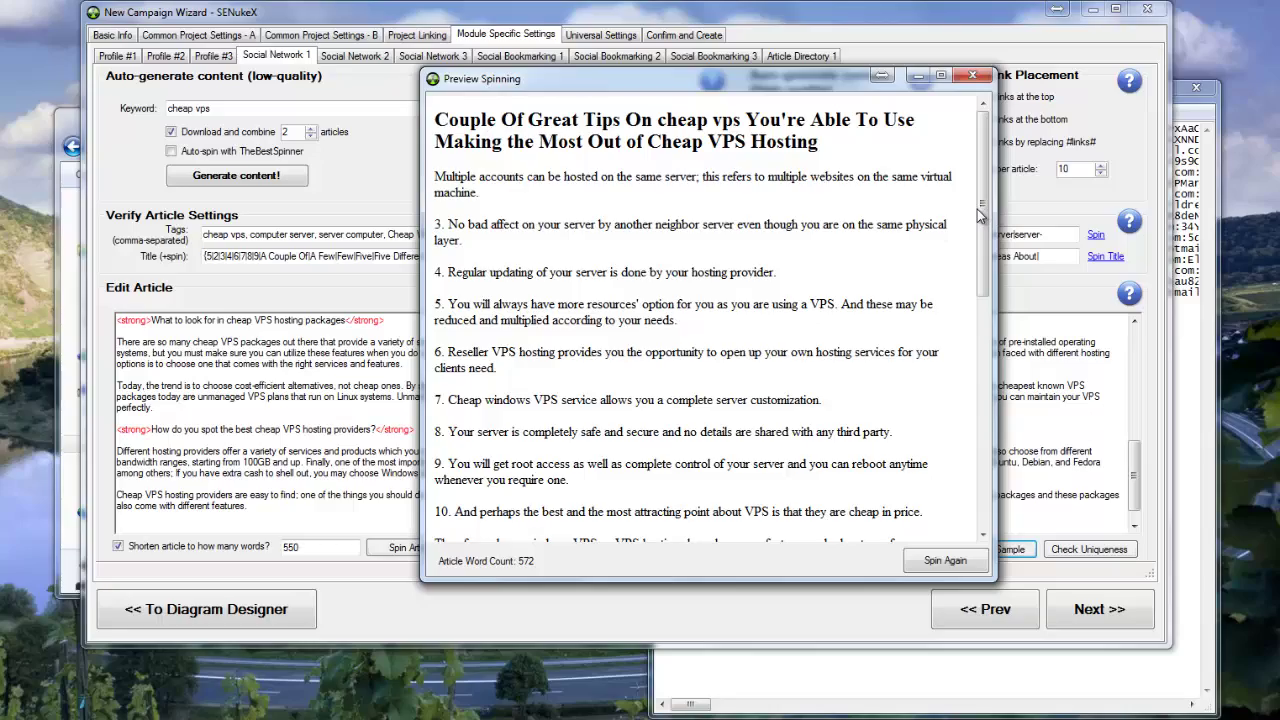
left_click_drag(981, 215, 1046, 418)
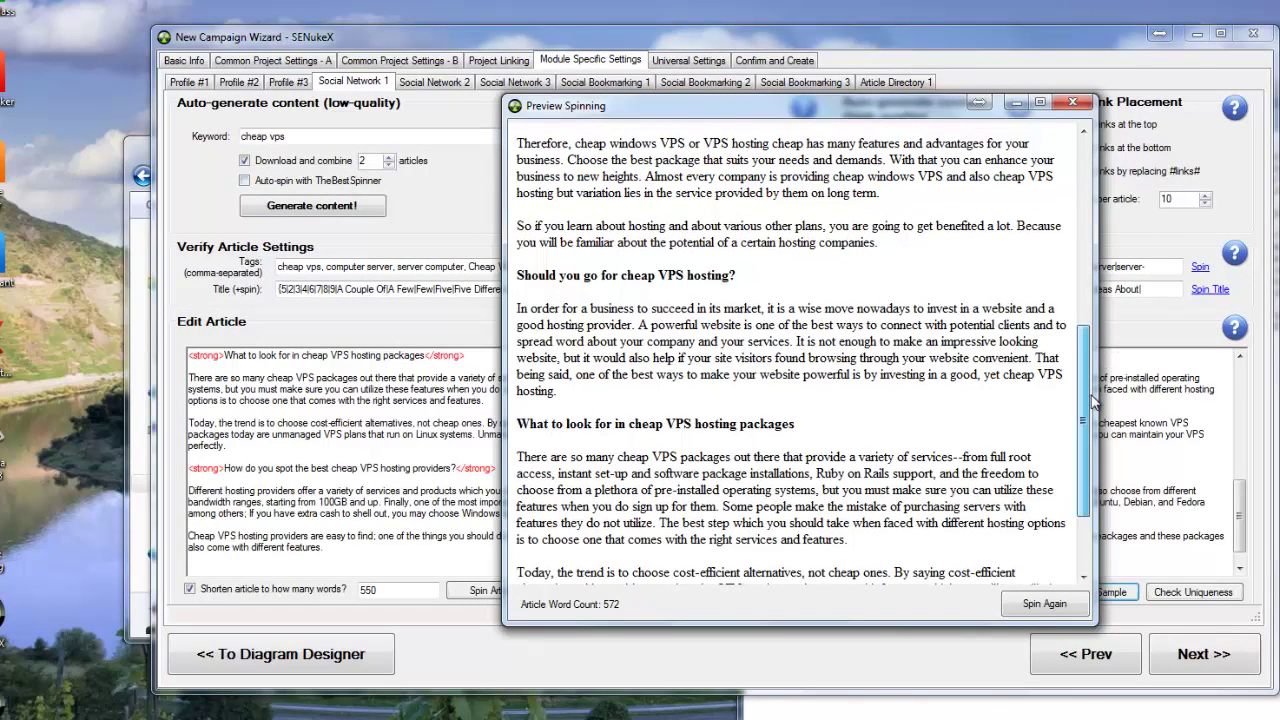
left_click_drag(1090, 403, 1090, 381)
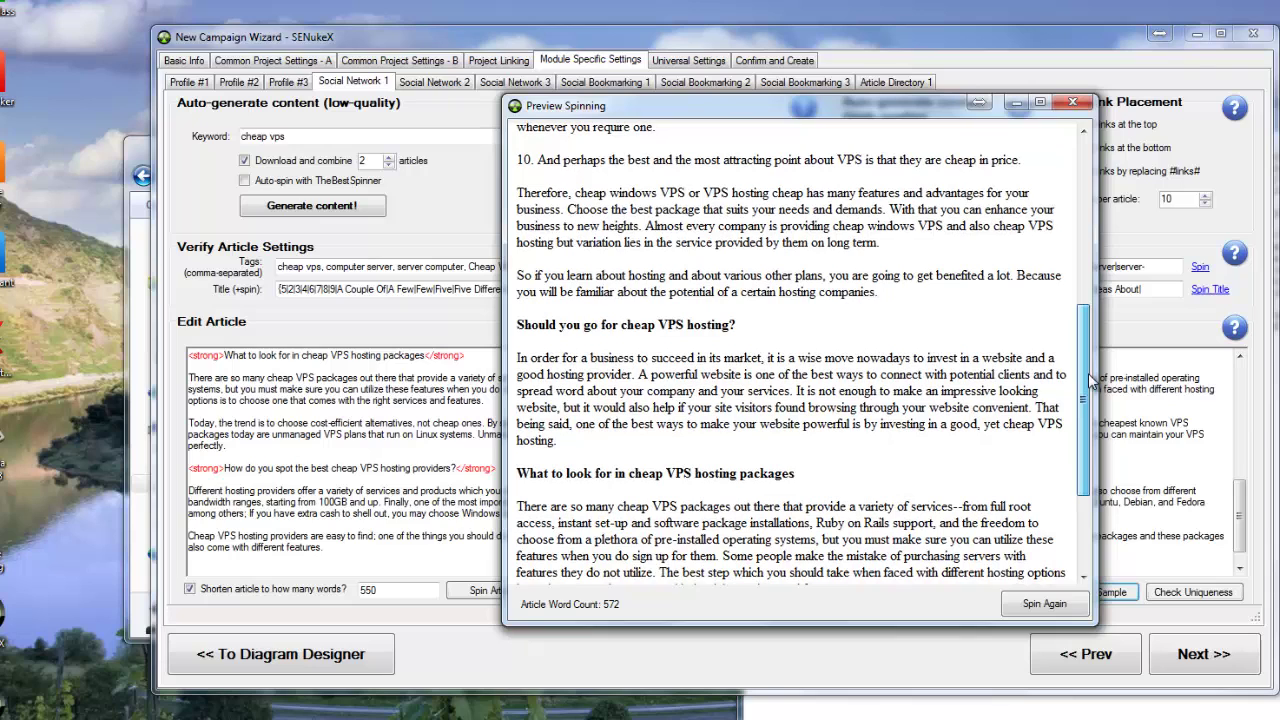
left_click_drag(1090, 378, 1077, 318)
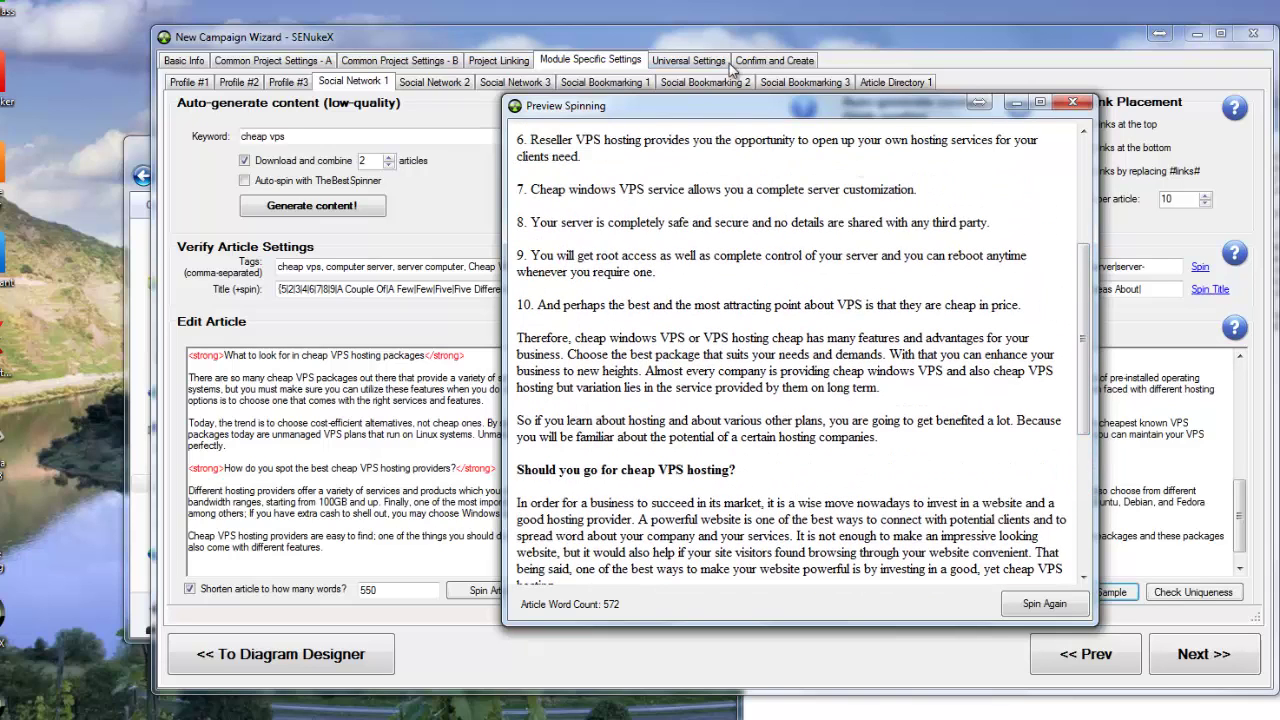
left_click_drag(742, 109, 651, 89)
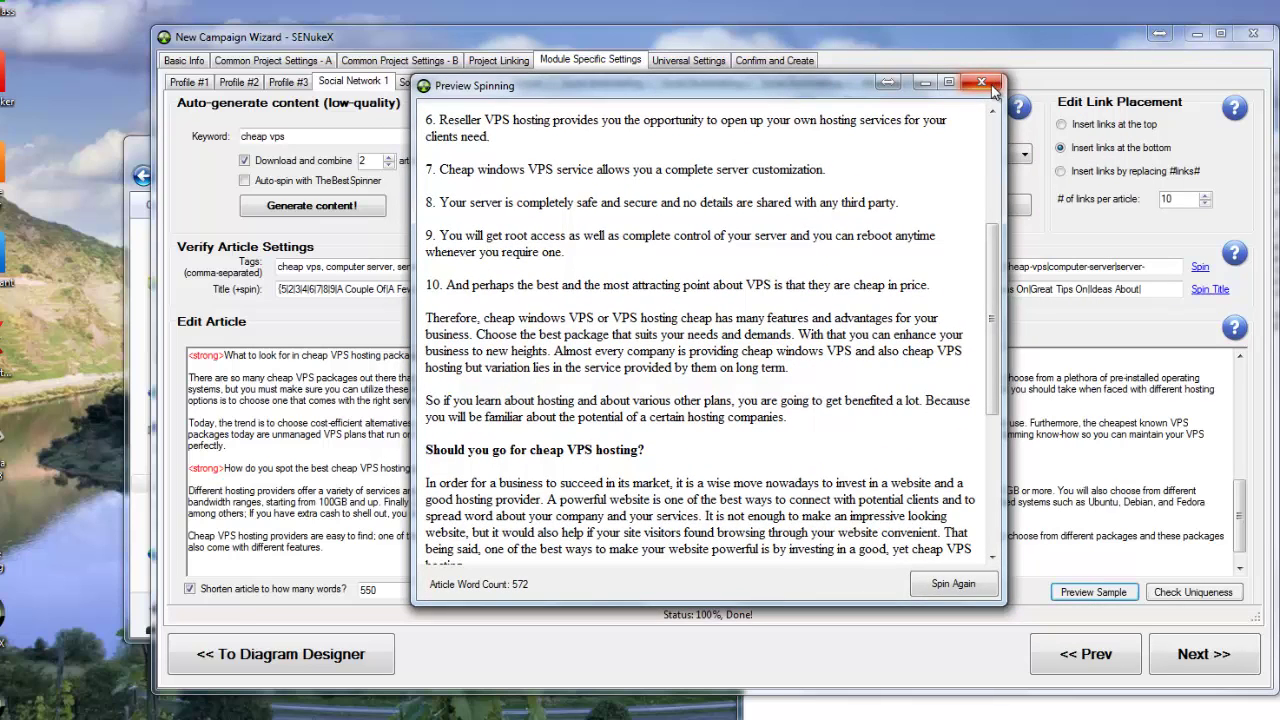
left_click(984, 82)
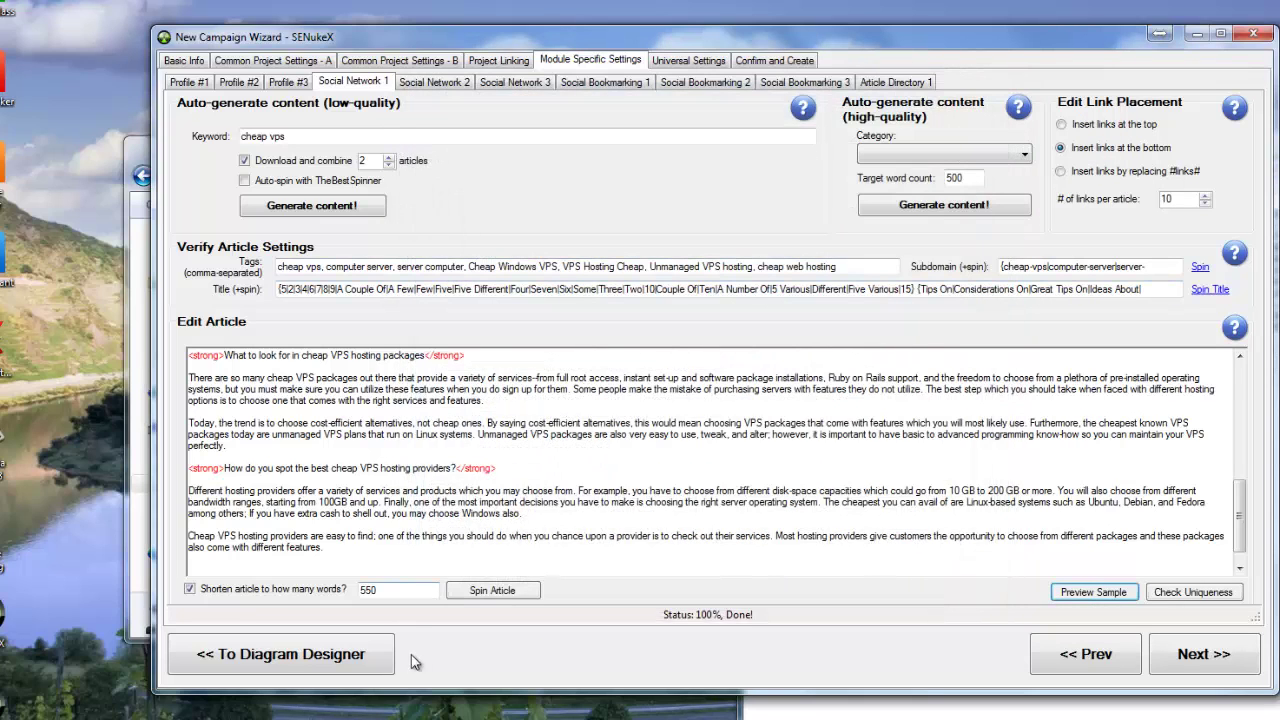
Go back to CRACKED SEO TOOLS and open the Get Article Pro > Get Article Pro folder.
left_click(230, 719)
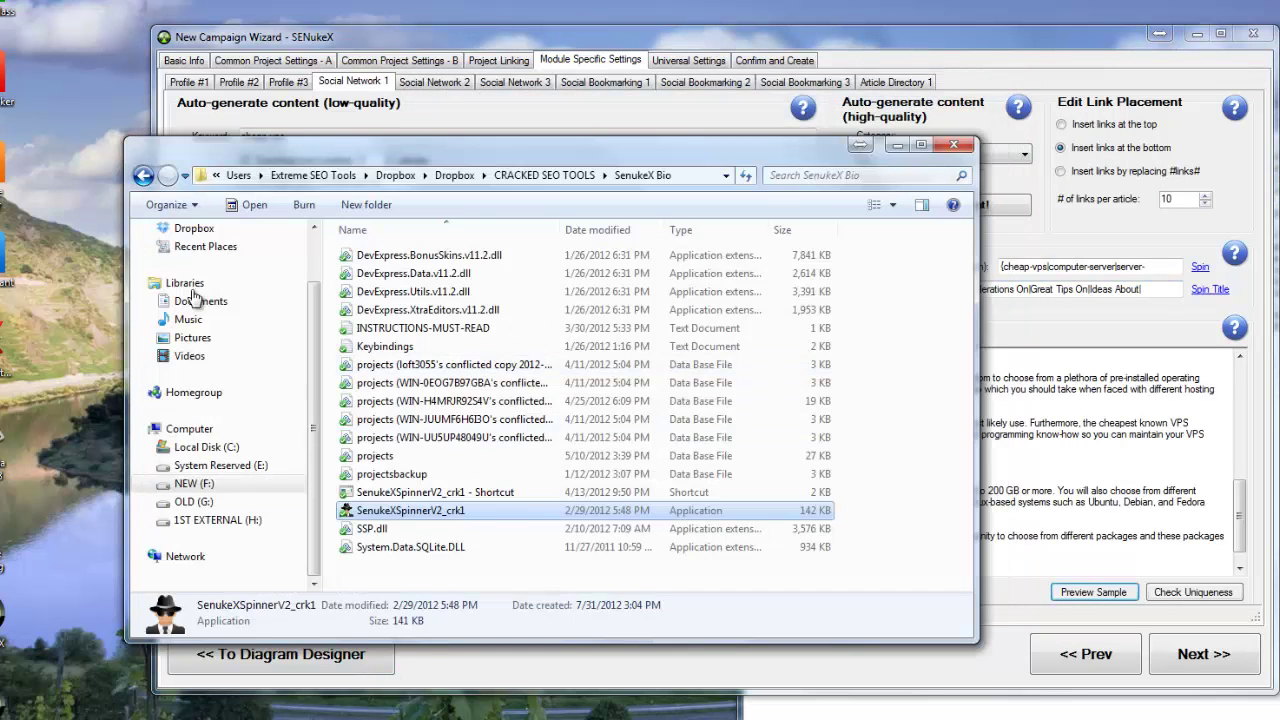
left_click(143, 175)
double_click(445, 329)
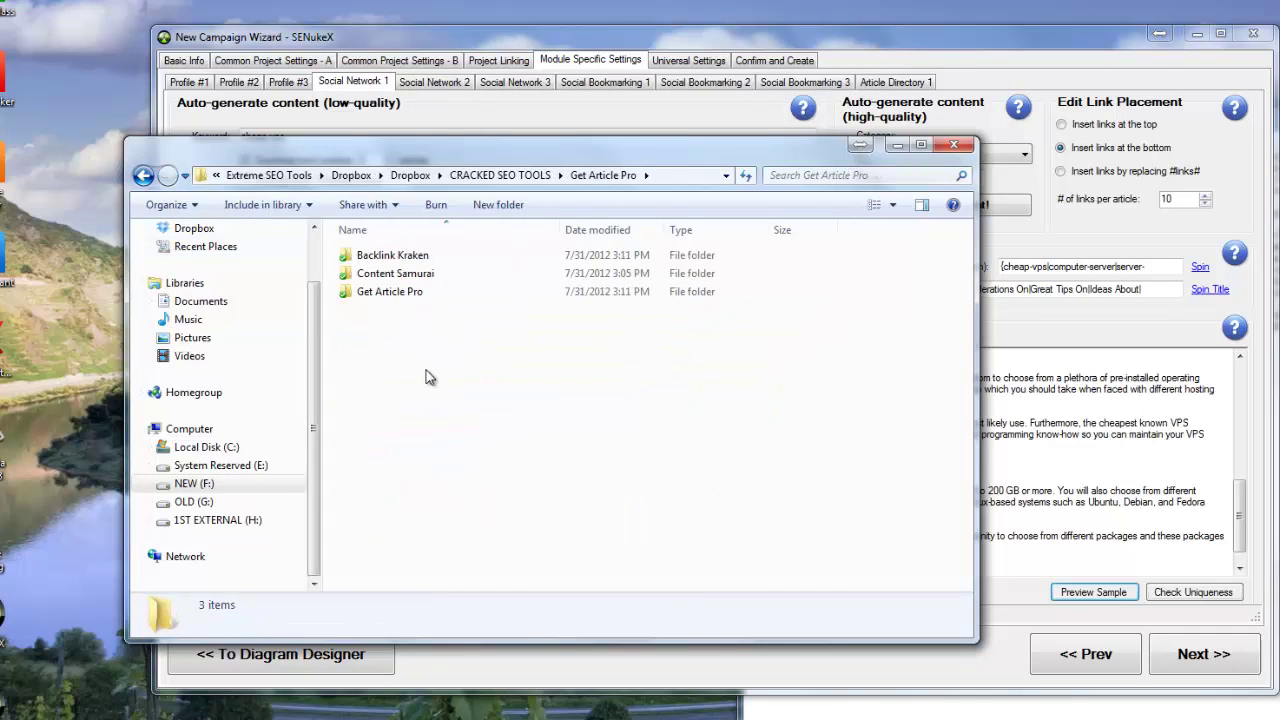
double_click(409, 292)
left_click_drag(421, 405, 412, 425)
scroll(430, 445, "down", 1)
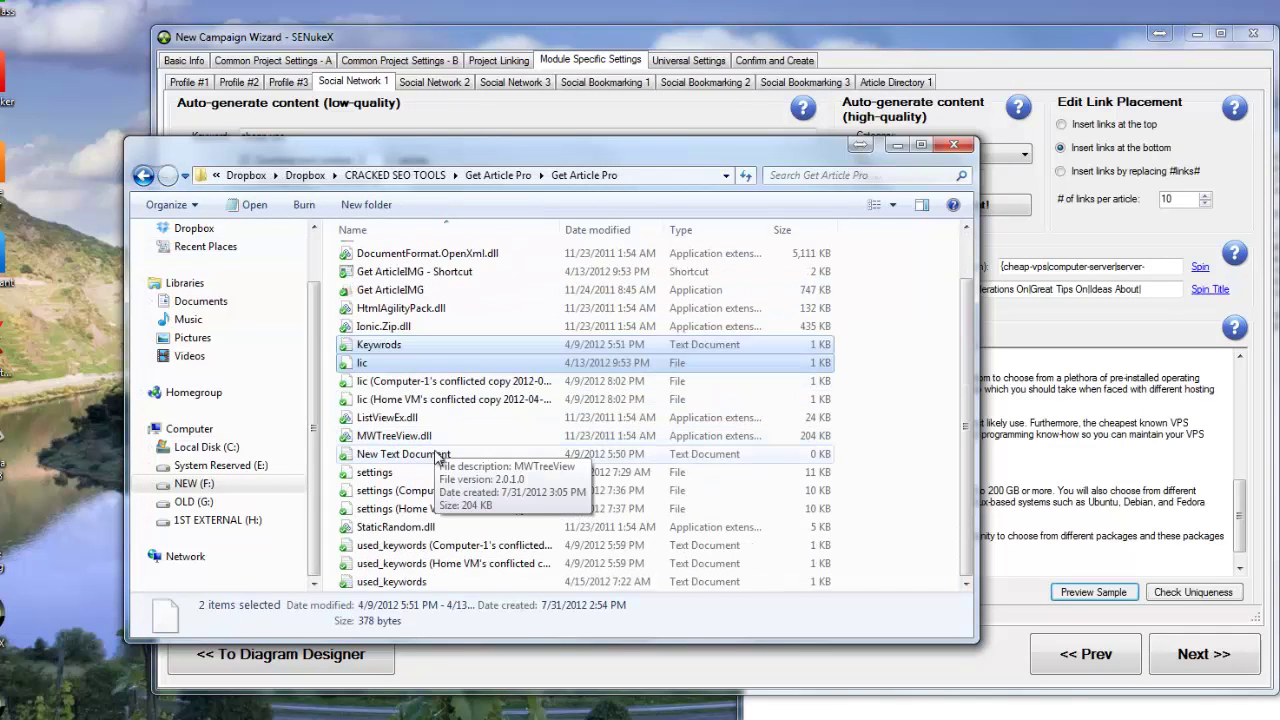
scroll(438, 392, "up", 1)
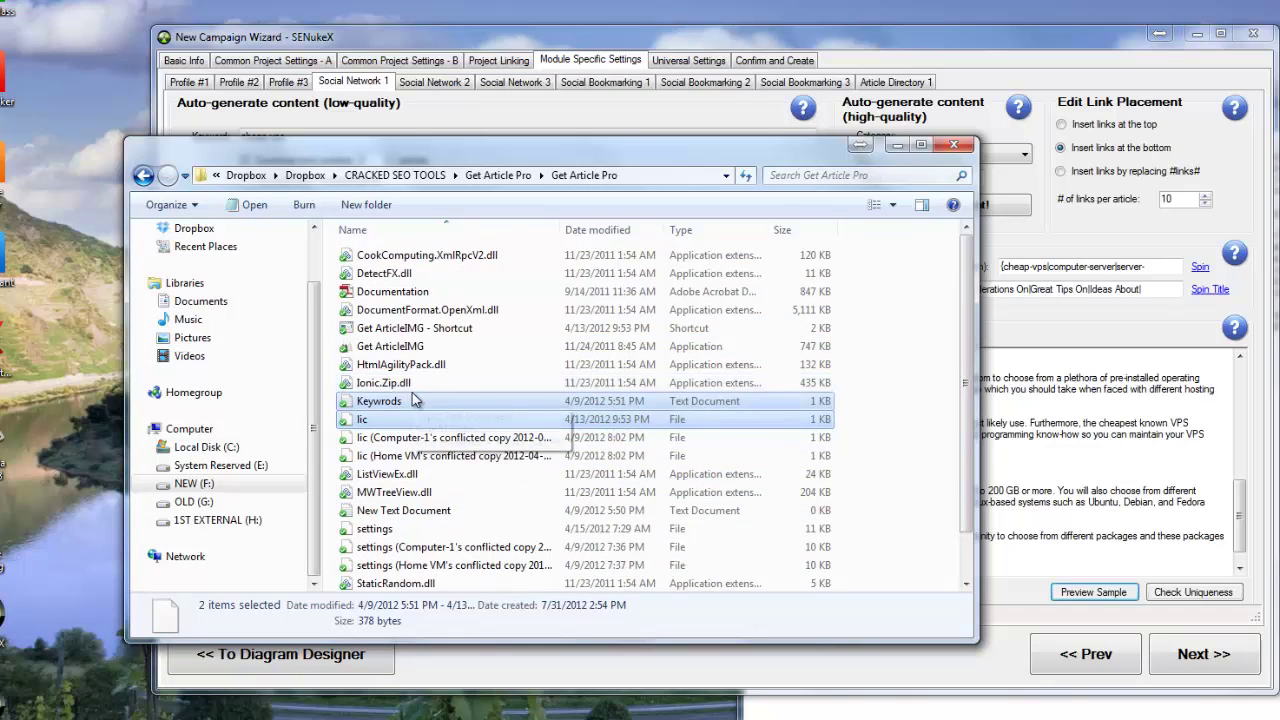
scroll(452, 400, "down", 1)
scroll(458, 405, "up", 1)
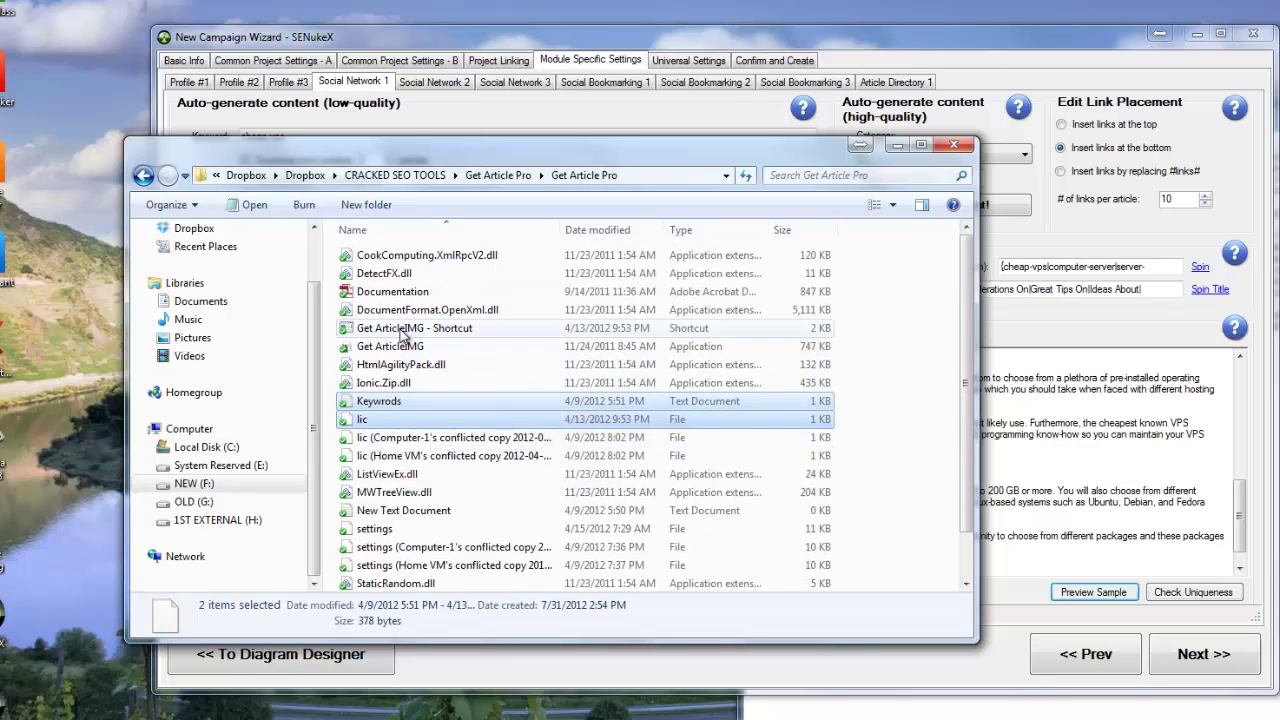
Try launching Get ArticleIMG and dismiss the missing path and damaged license errors.
double_click(405, 335)
left_click(726, 428)
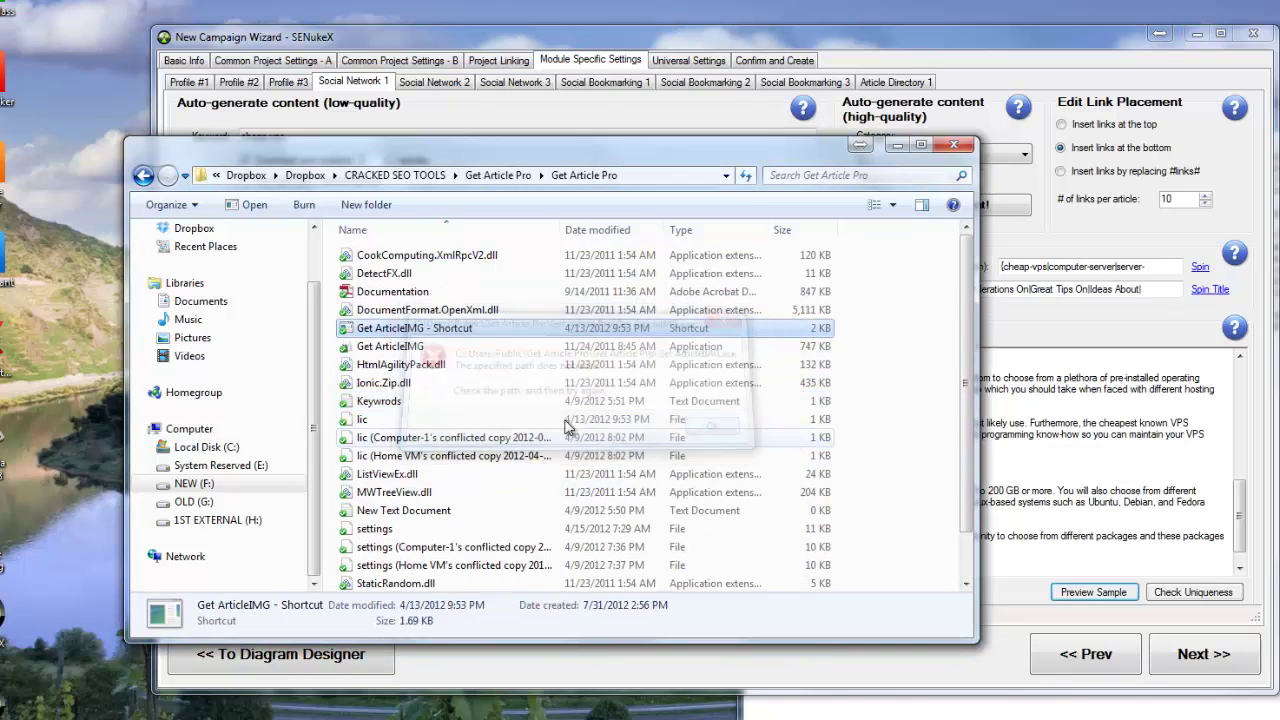
double_click(405, 347)
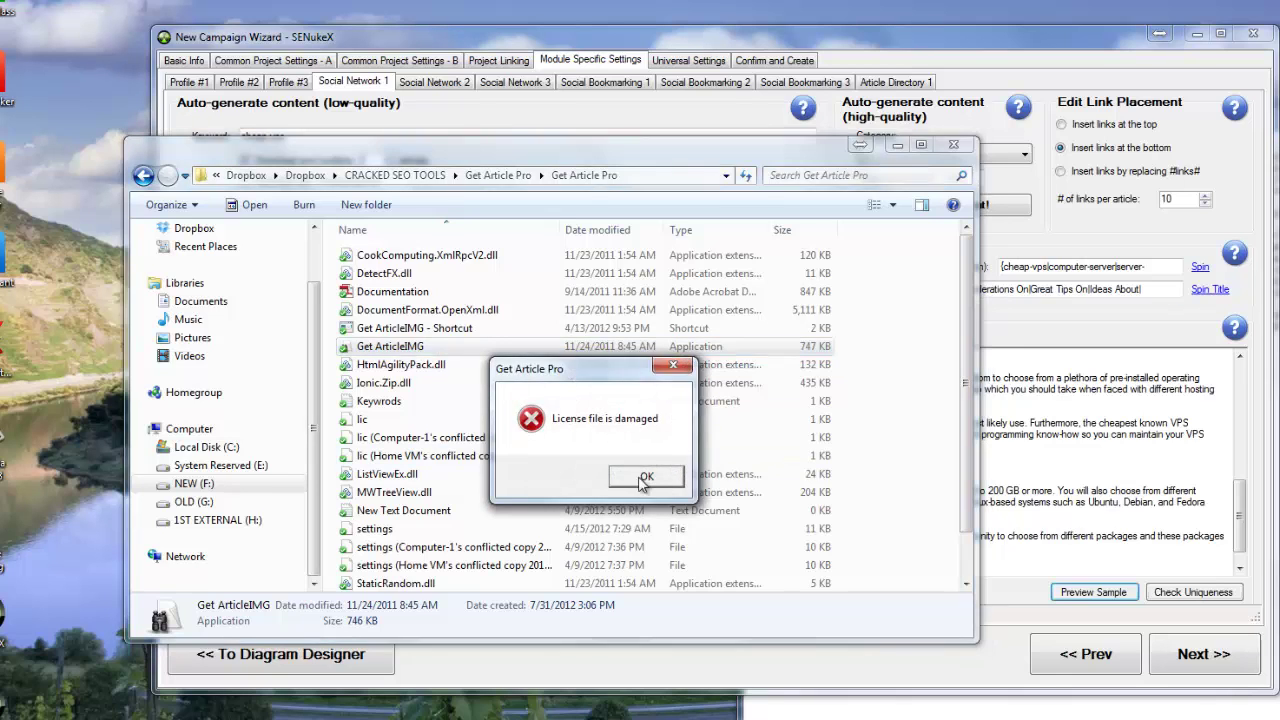
left_click(645, 477)
Delete the three lic license files to the Recycle Bin.
left_click(397, 418)
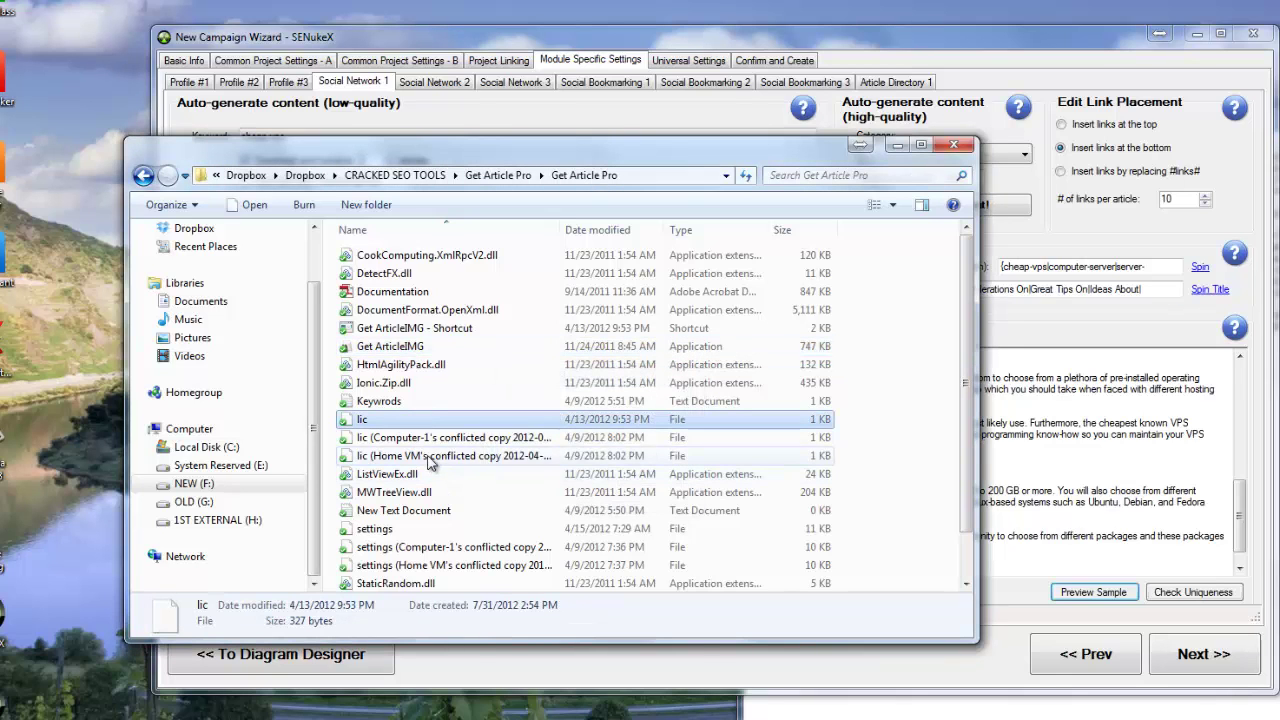
left_click(432, 457, "shift")
right_click(432, 458)
left_click(470, 699)
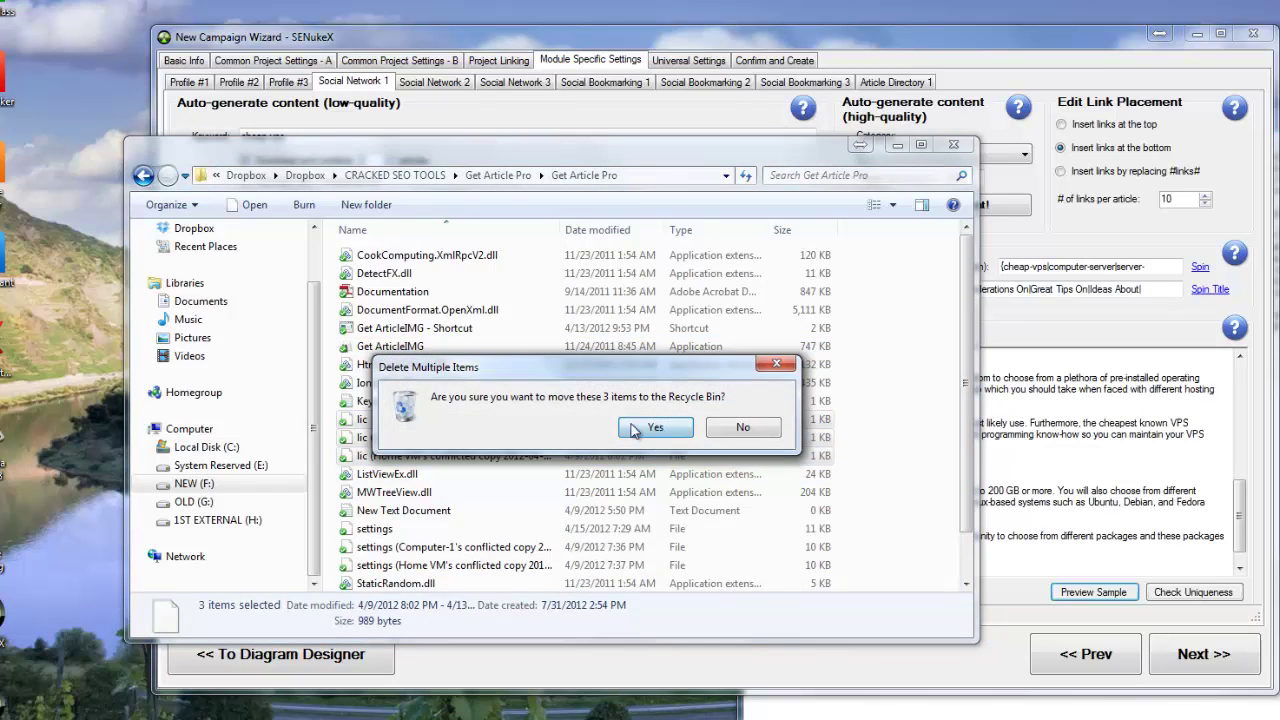
left_click(651, 424)
Launch Get ArticleIMG and submit the activation request with the e-mail address and transaction ID.
double_click(412, 346)
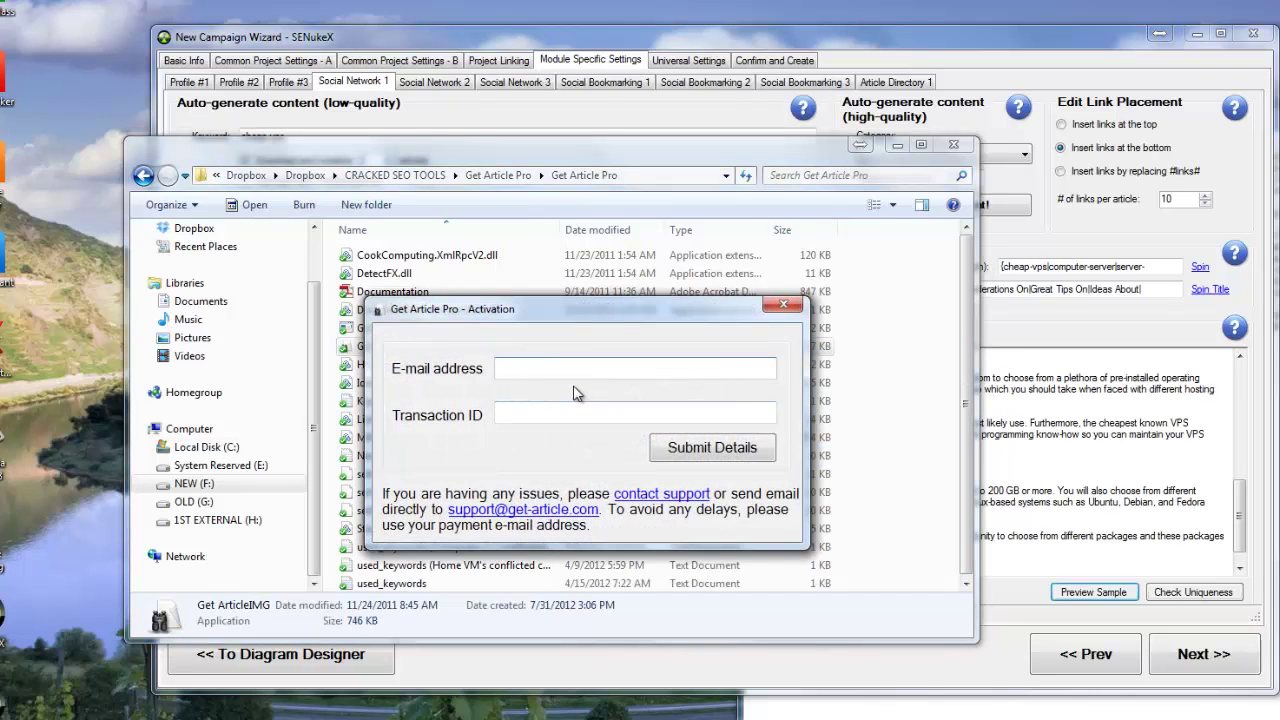
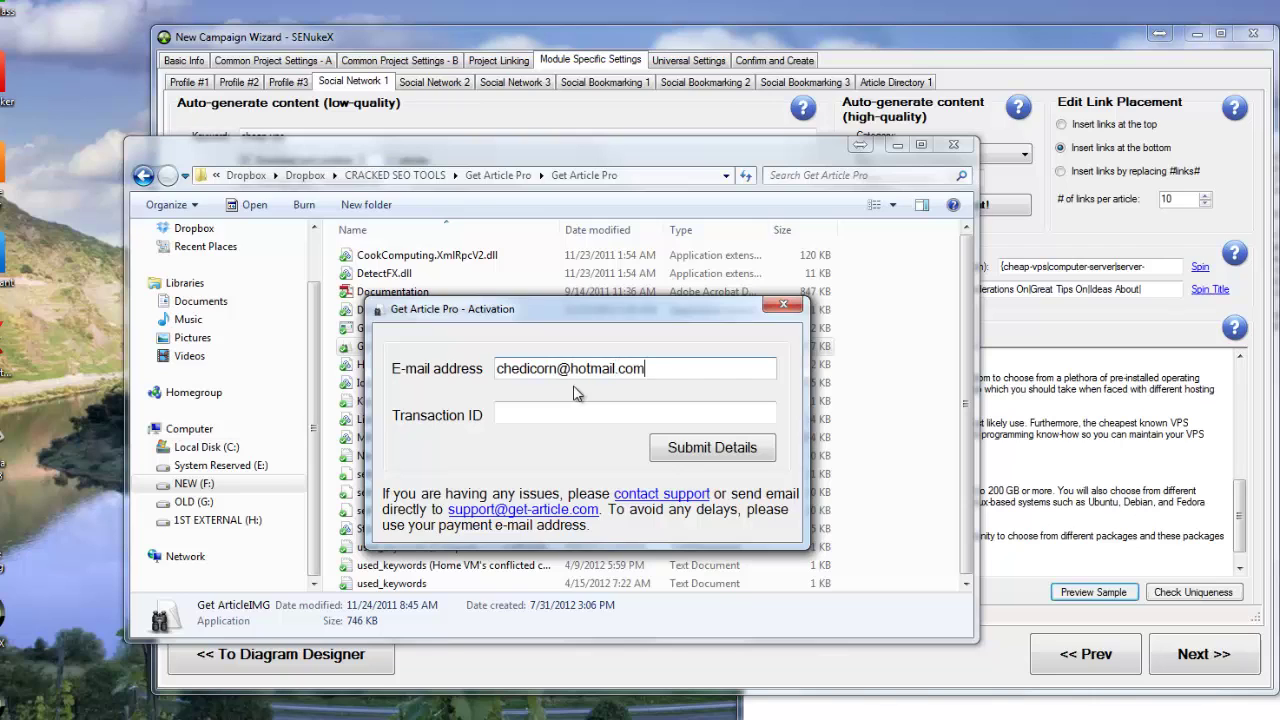
key("Tab")
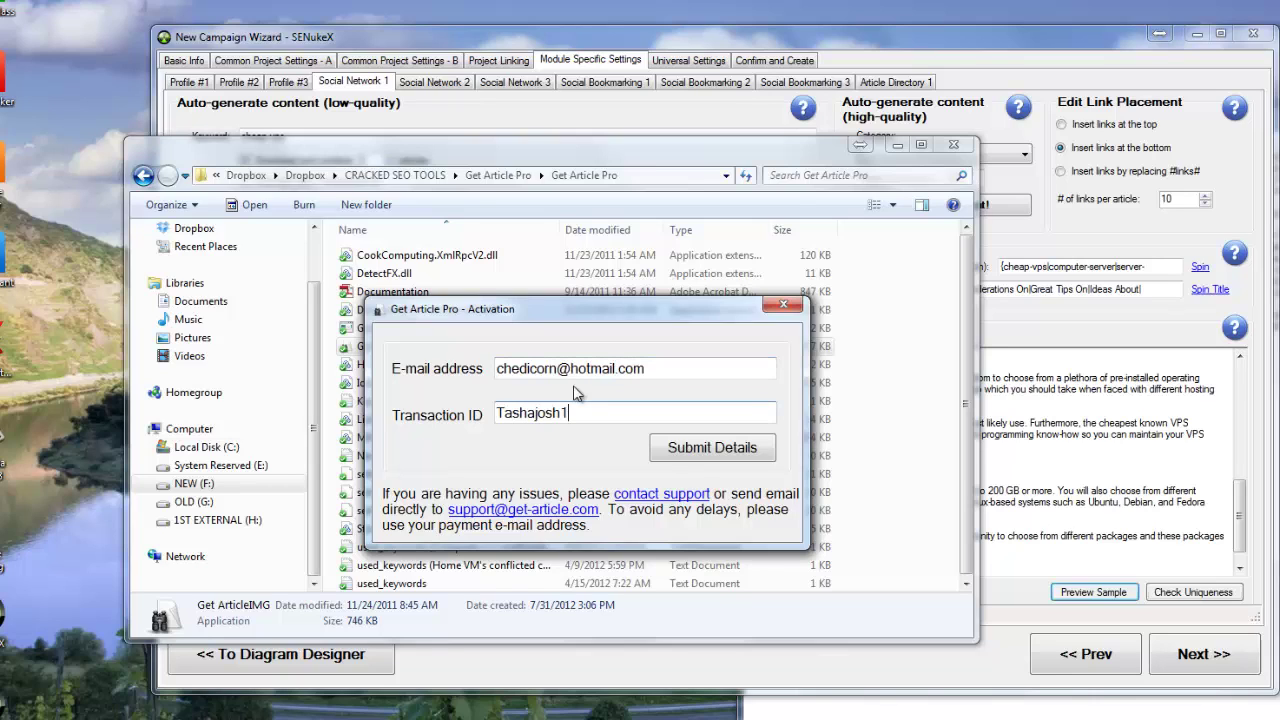
left_click(744, 446)
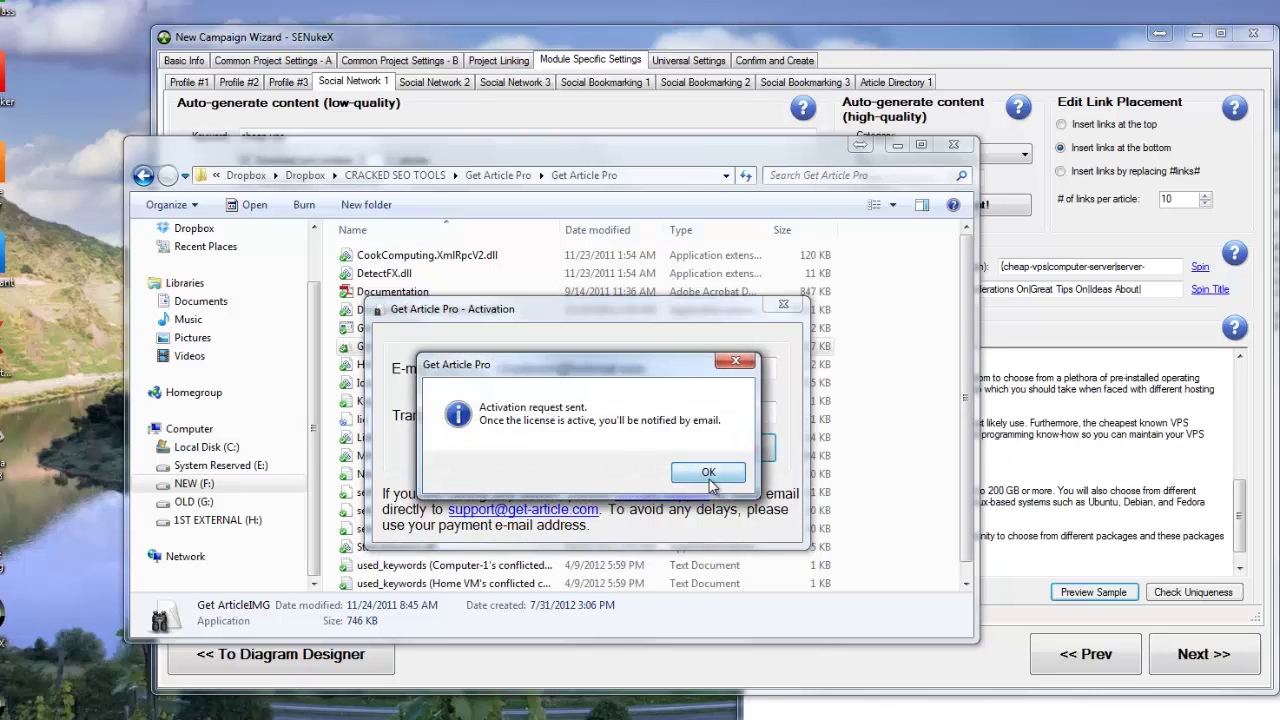
left_click(716, 474)
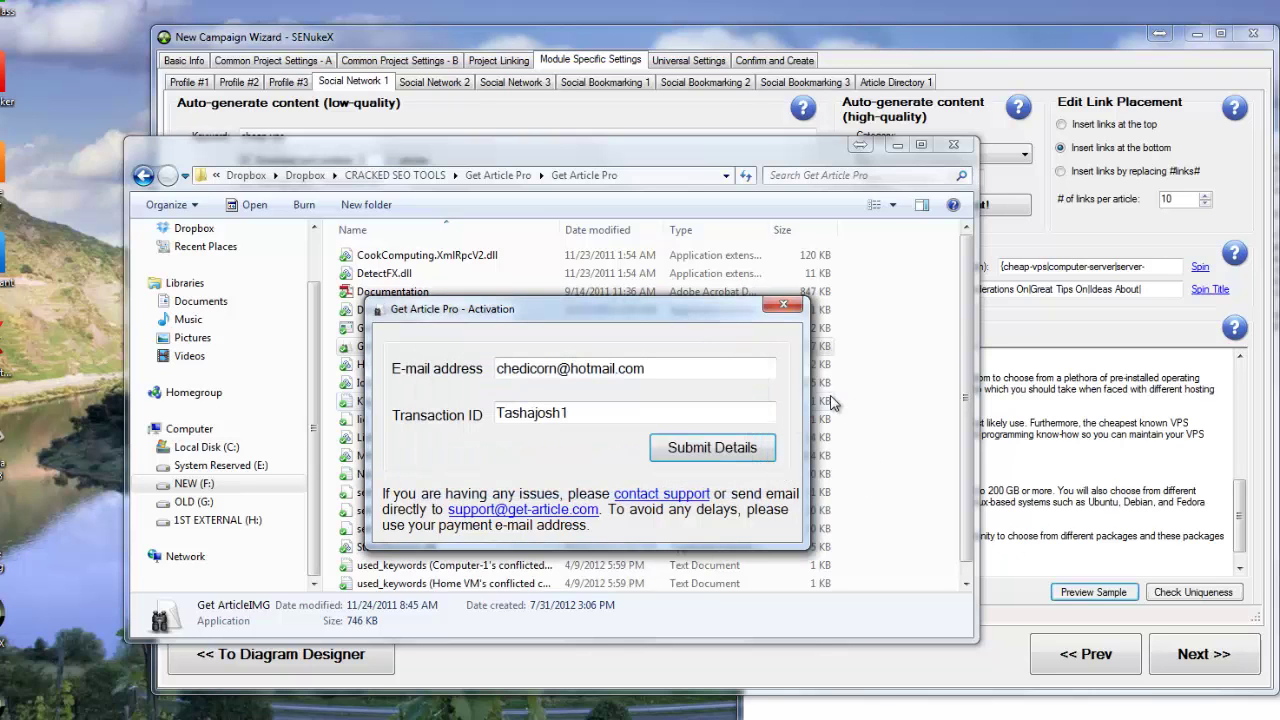
Close the crashed program and relaunch Get ArticleIMG.
left_click(600, 476)
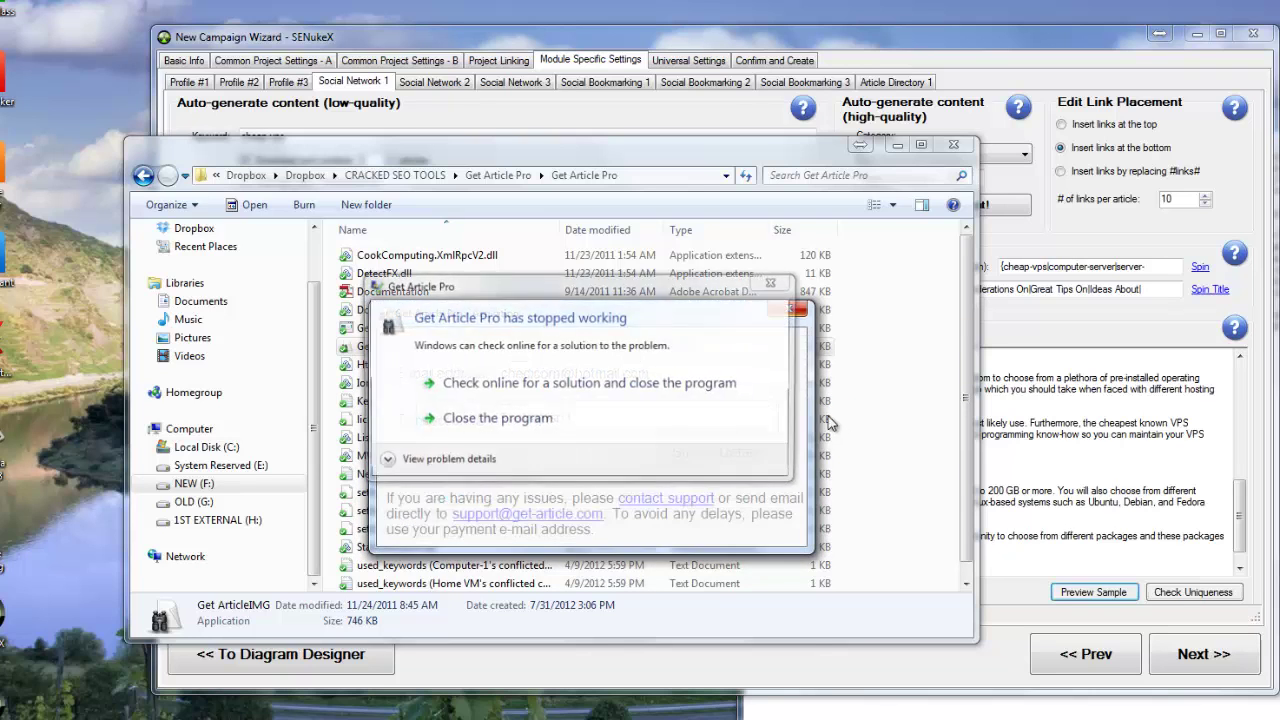
left_click(582, 422)
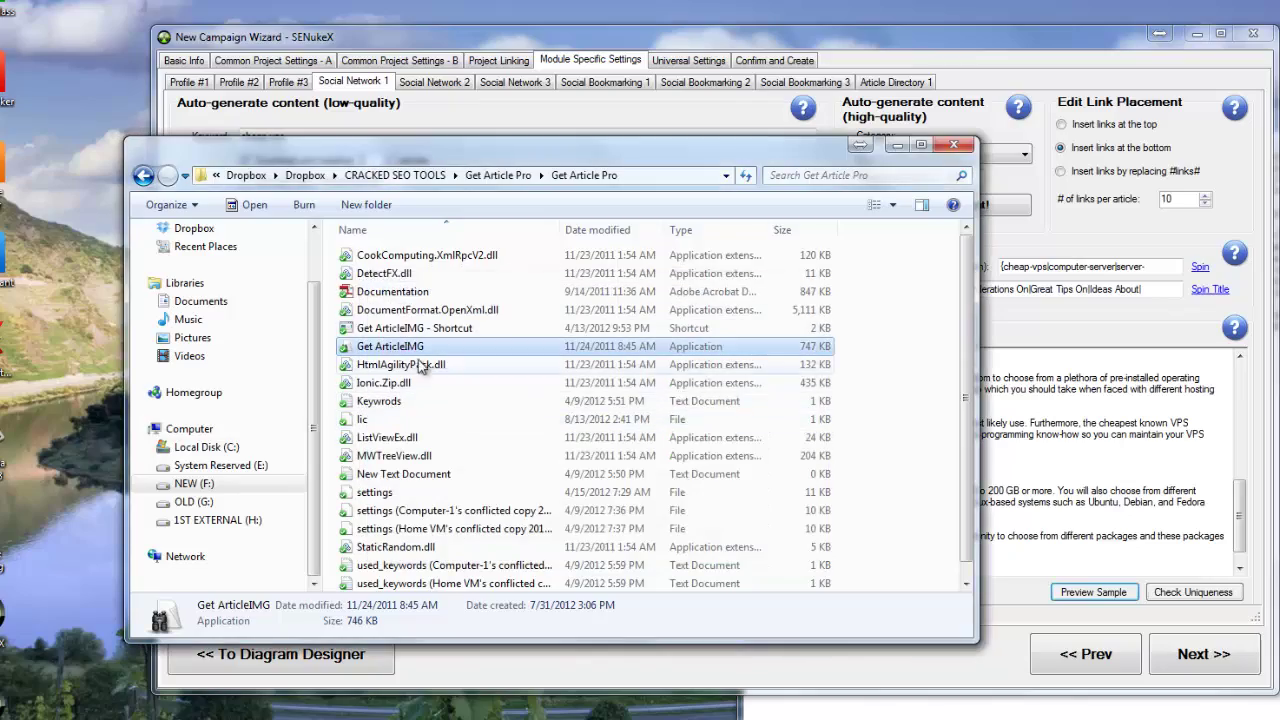
double_click(400, 346)
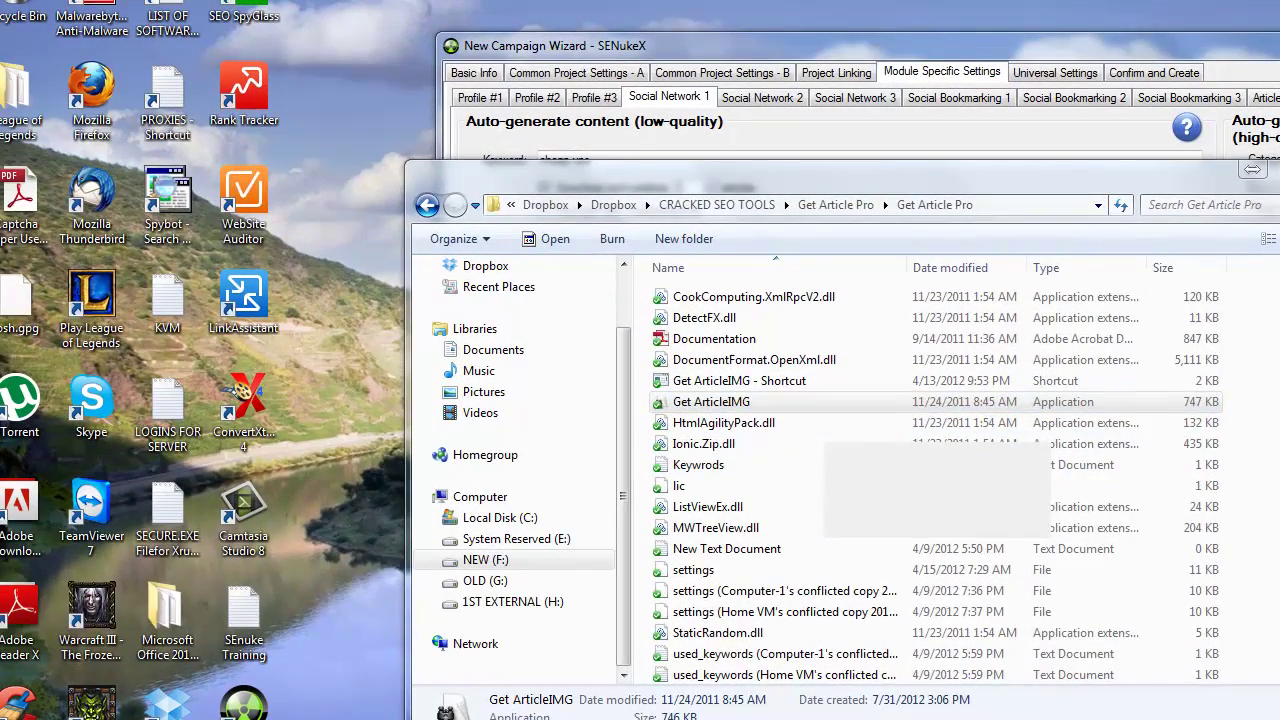
Reposition Get Article Pro and paste the wizard's keyword 'cheap vps' into its Keywords list.
left_click_drag(783, 272, 519, 197)
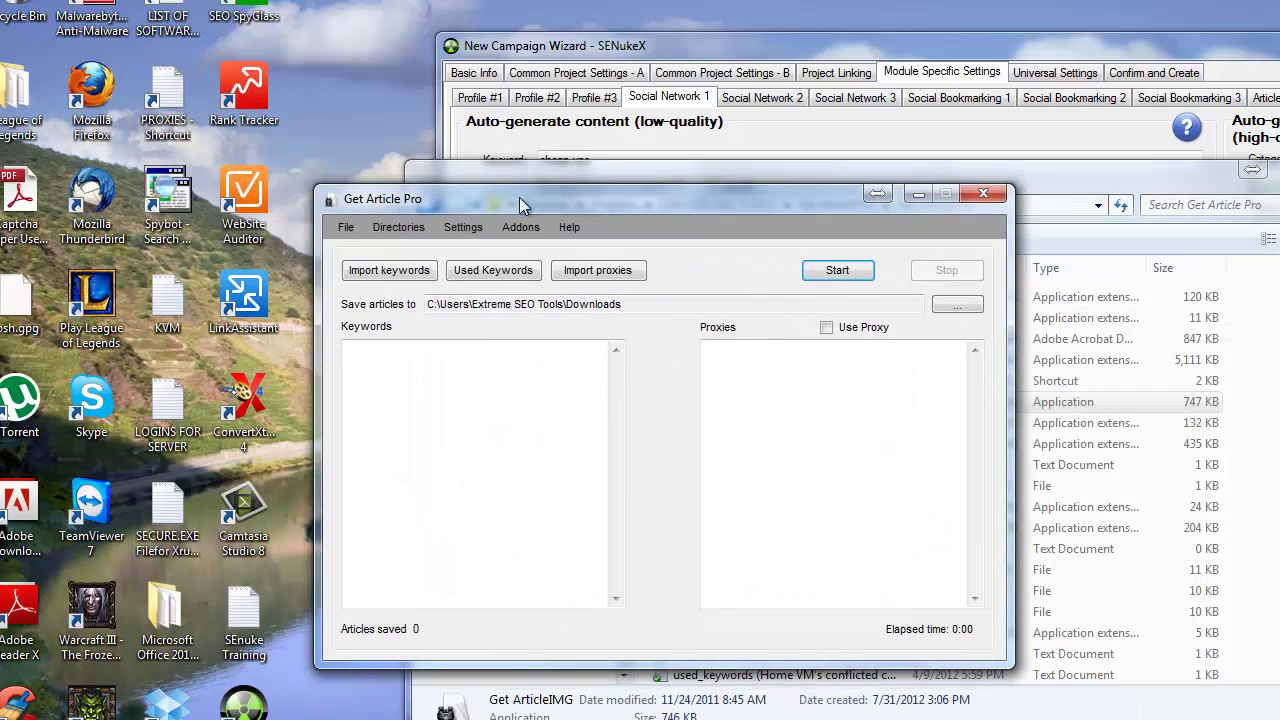
left_click_drag(790, 200, 729, 141)
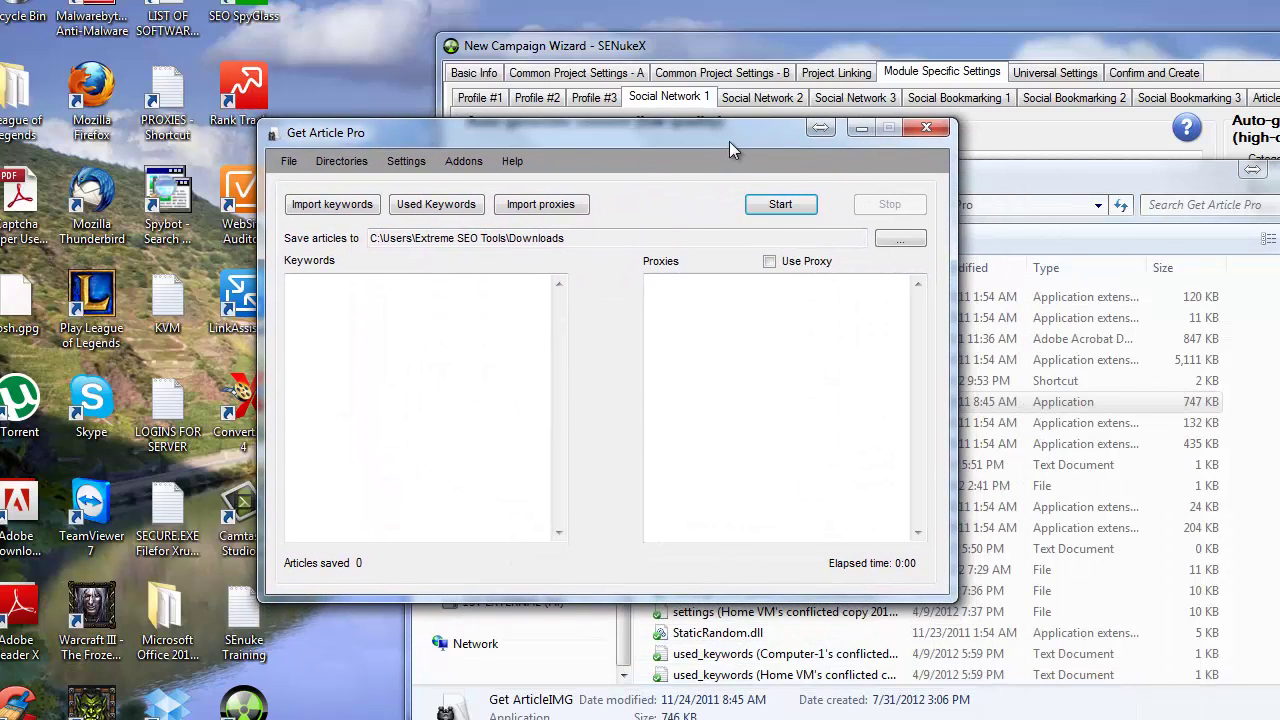
left_click(288, 161)
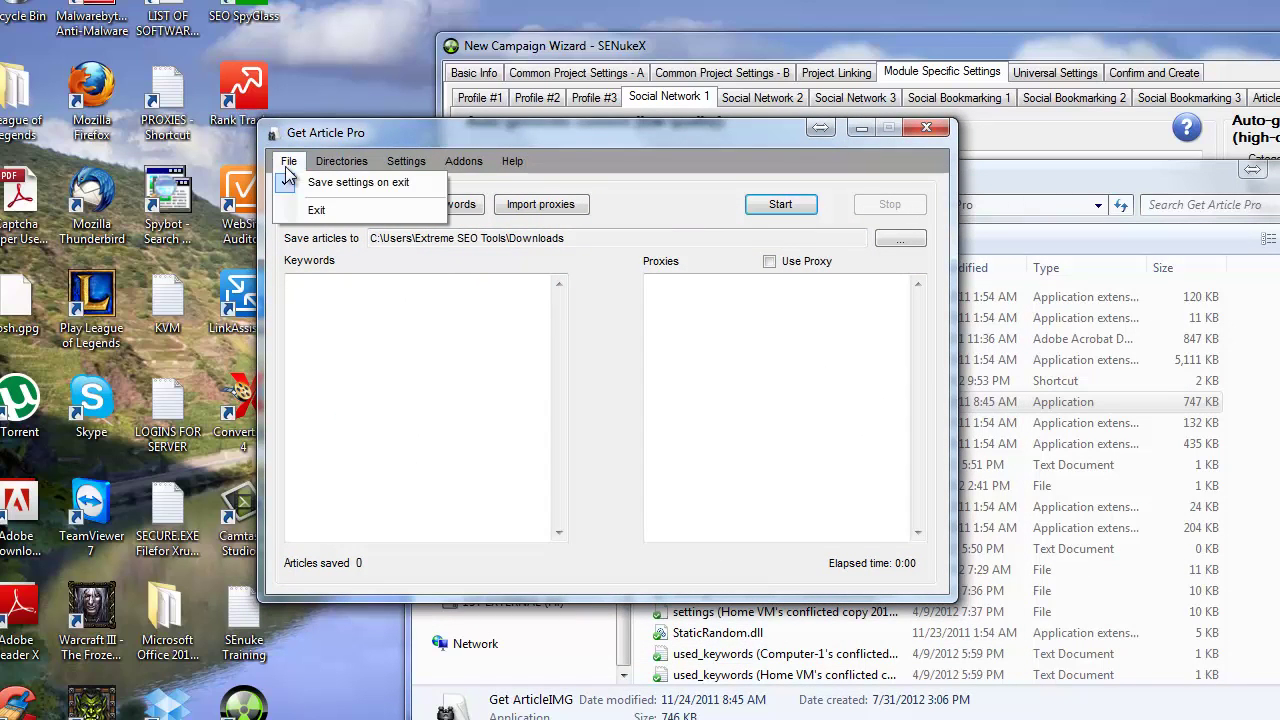
left_click(356, 184)
left_click(379, 291)
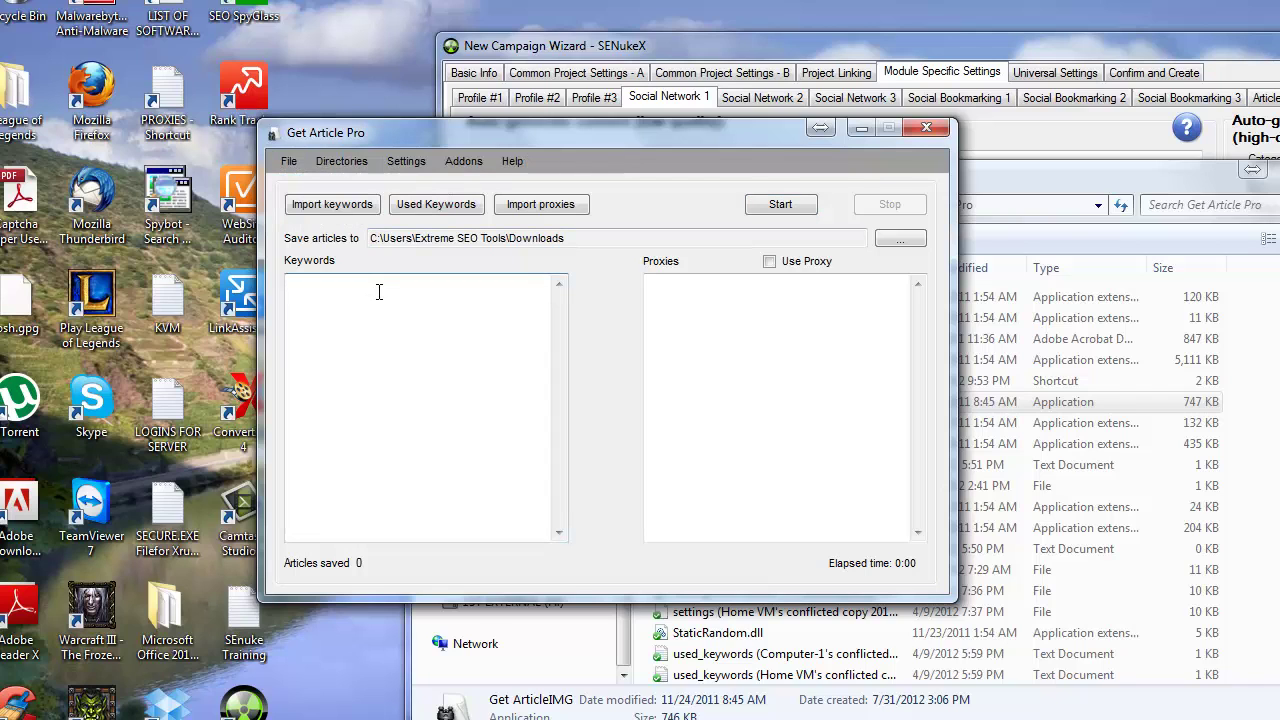
left_click(846, 44)
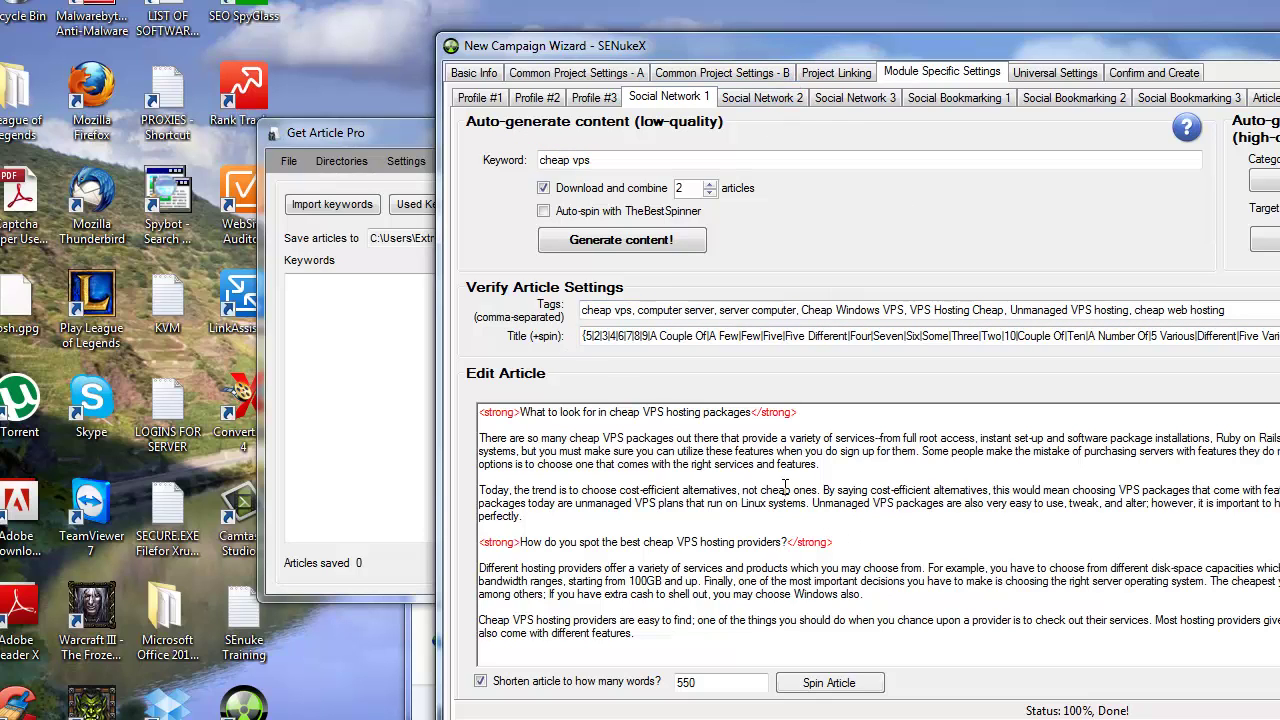
left_click_drag(600, 160, 540, 160)
key("ctrl+c")
left_click(350, 302)
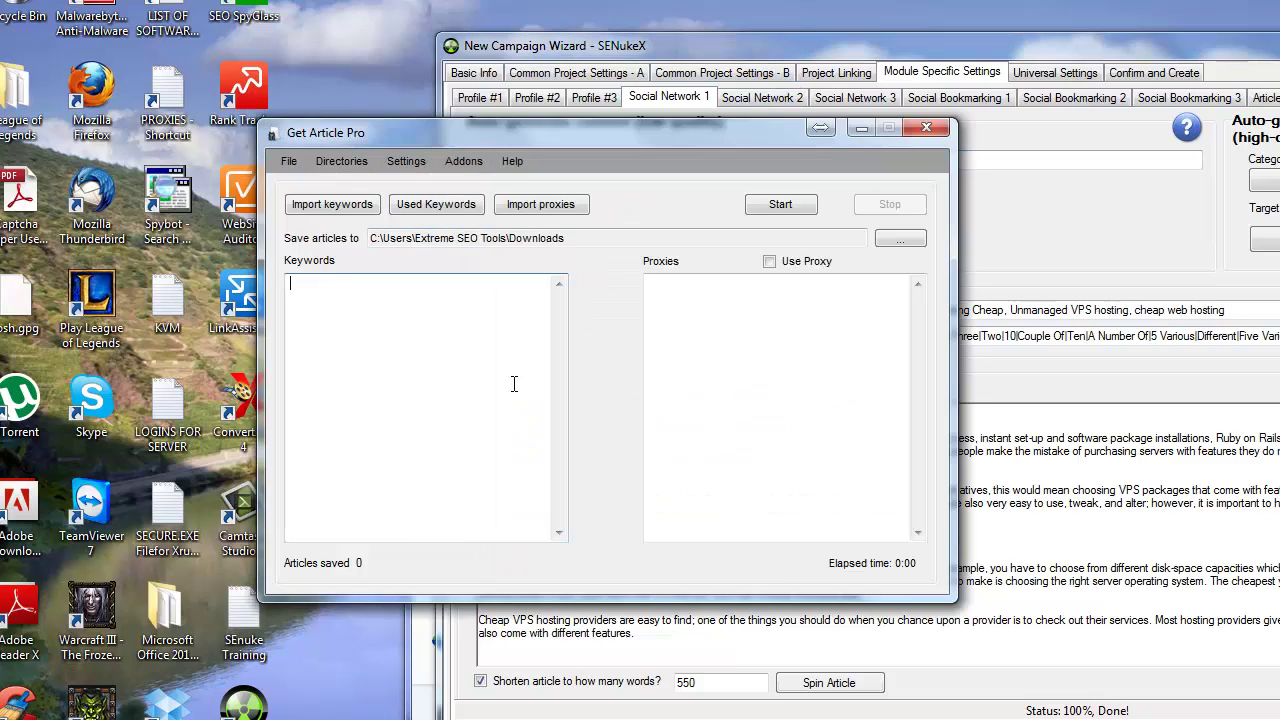
key("ctrl+v")
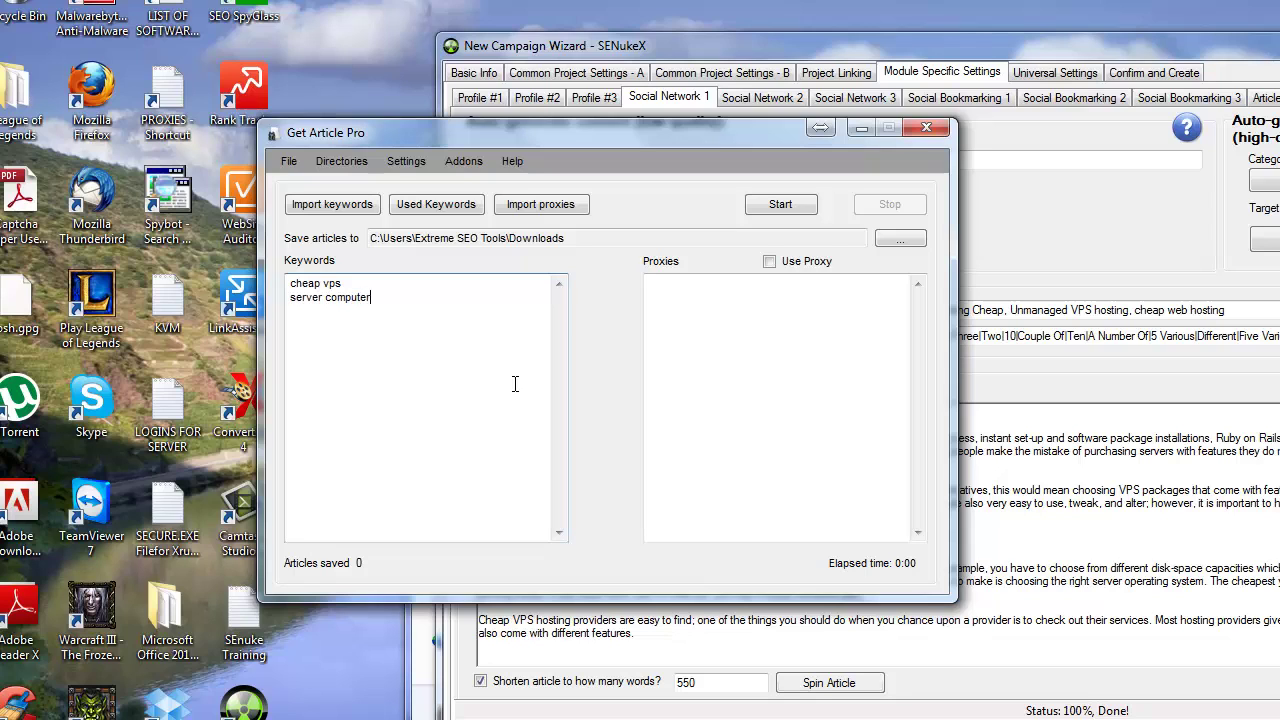
Add 'computer server' as another keyword line.
left_click(760, 110)
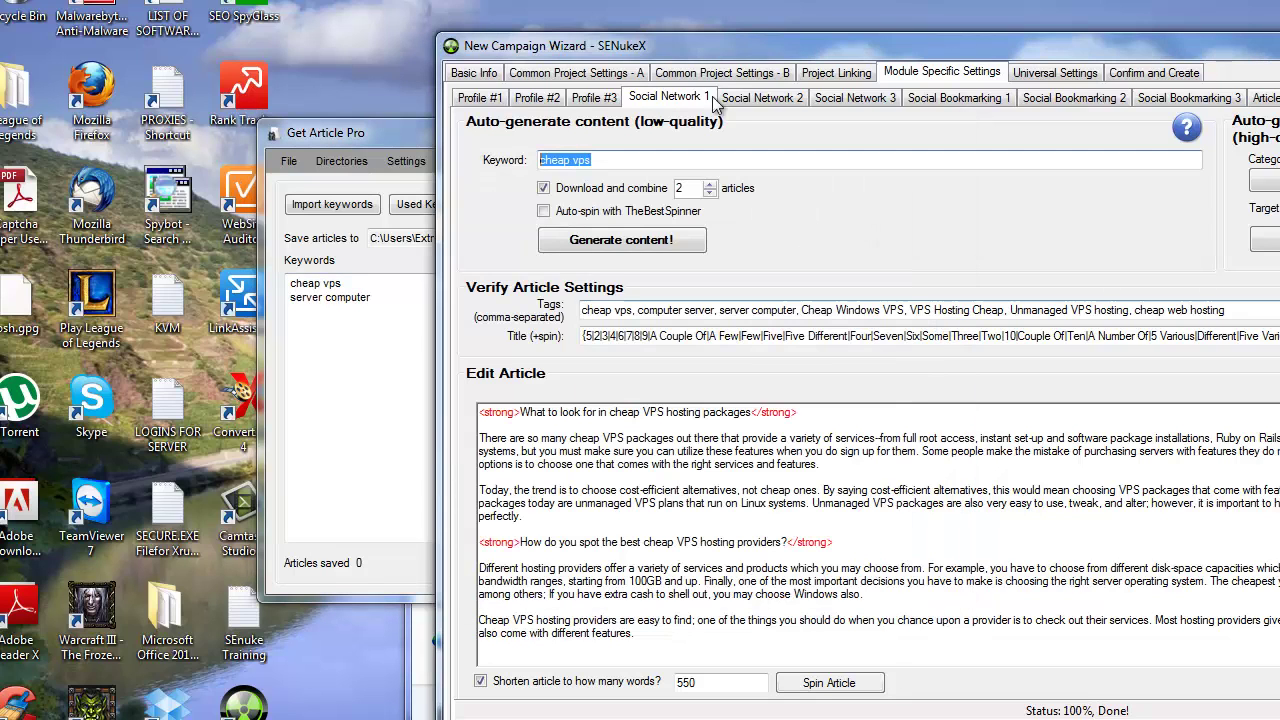
left_click(478, 74)
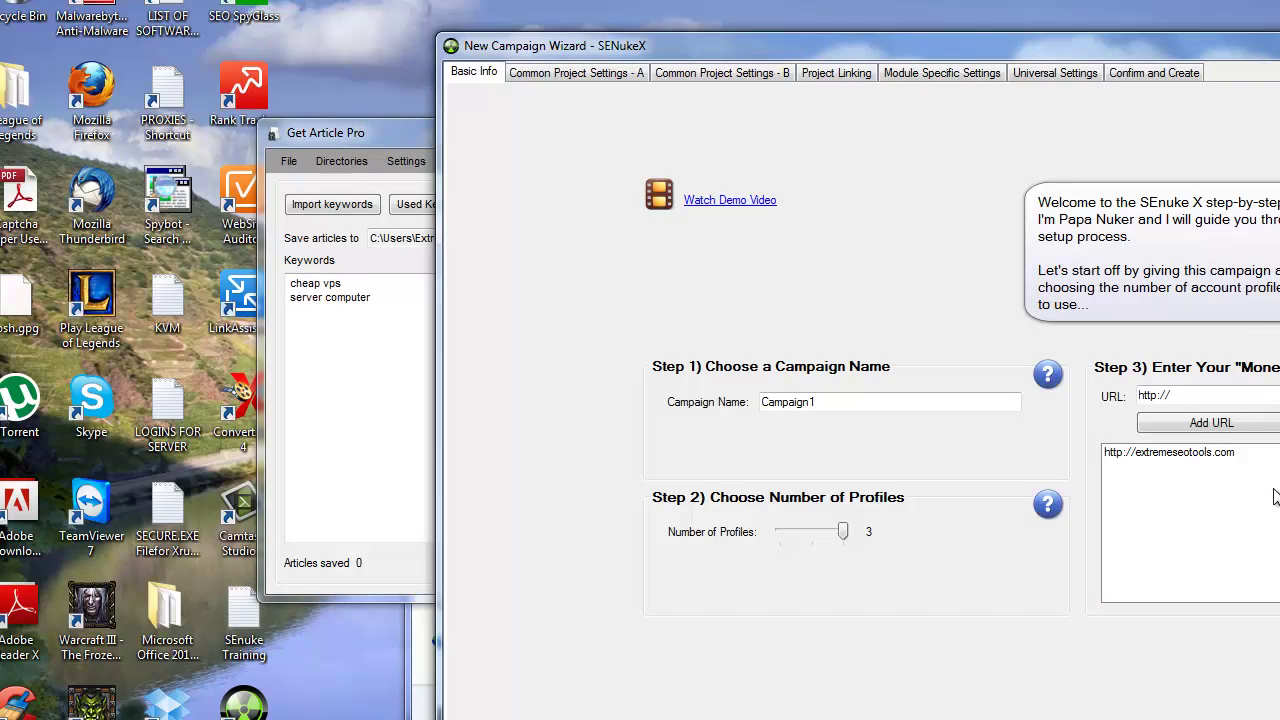
left_click(375, 295)
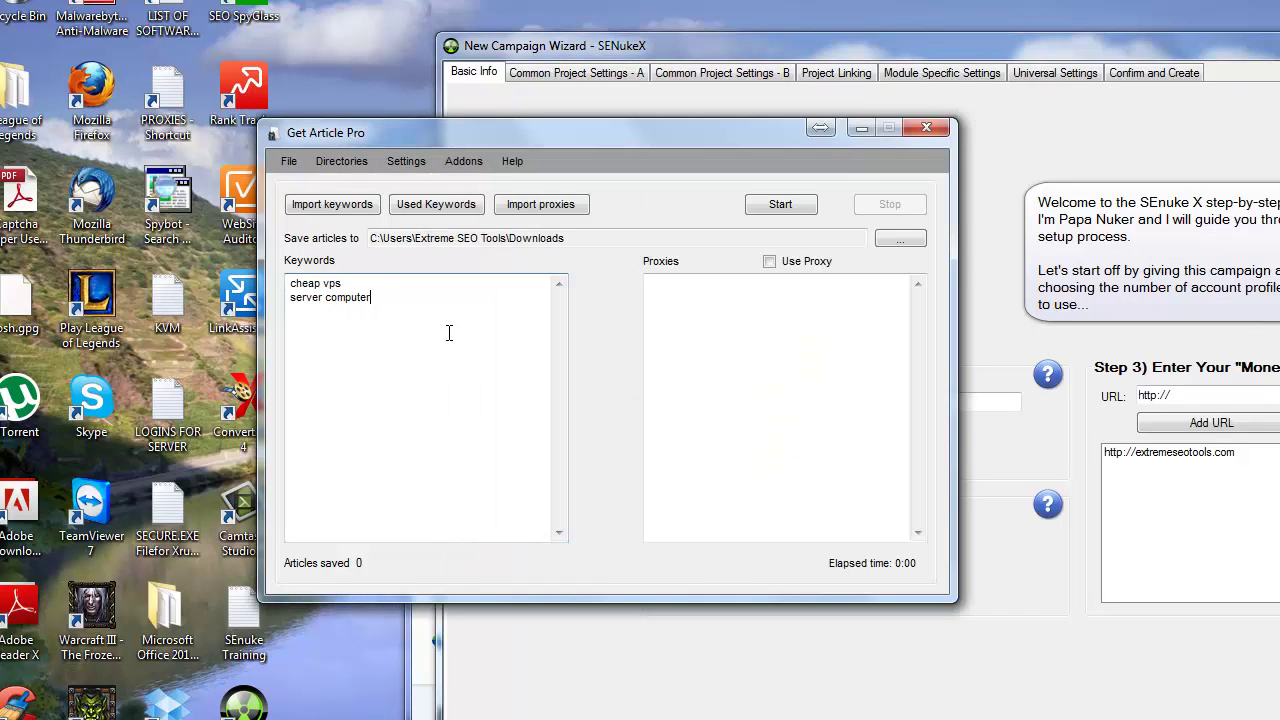
key("Return")
type("computger")
key("BackSpace")
key("BackSpace")
type("er server")
Review the article directories list and start downloading articles for the keywords.
left_click(973, 75)
left_click(392, 133)
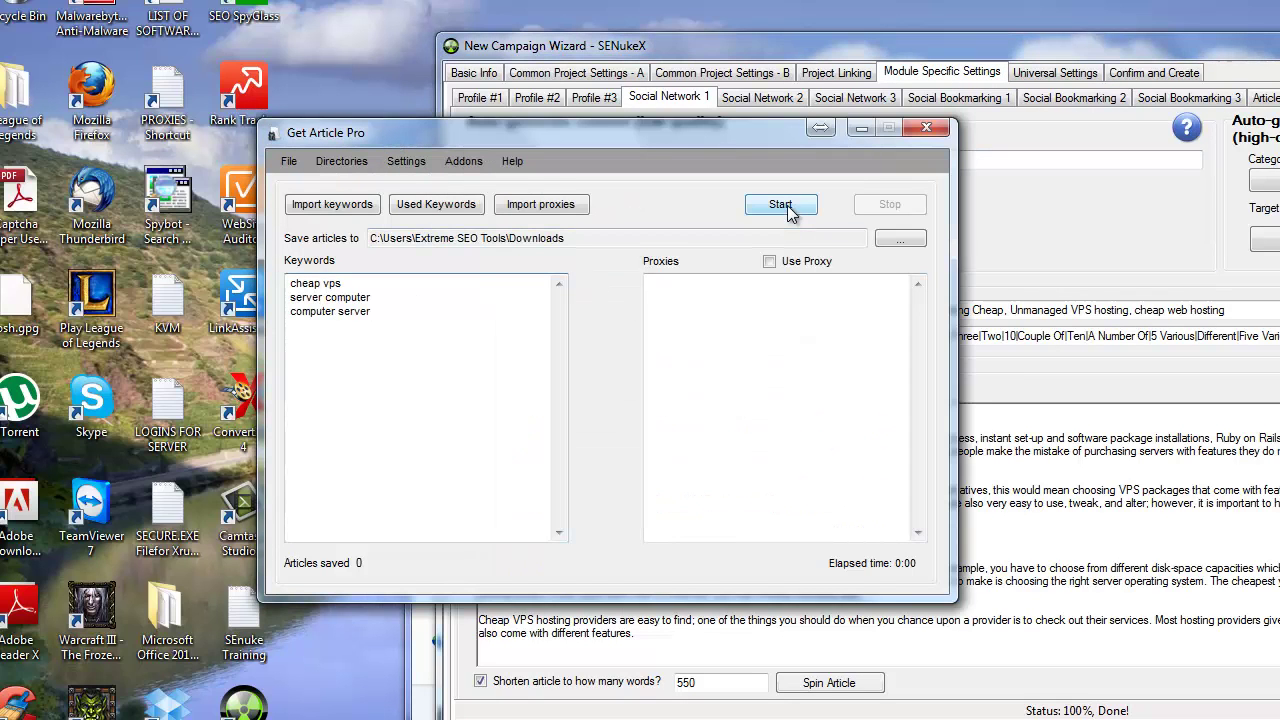
left_click(341, 161)
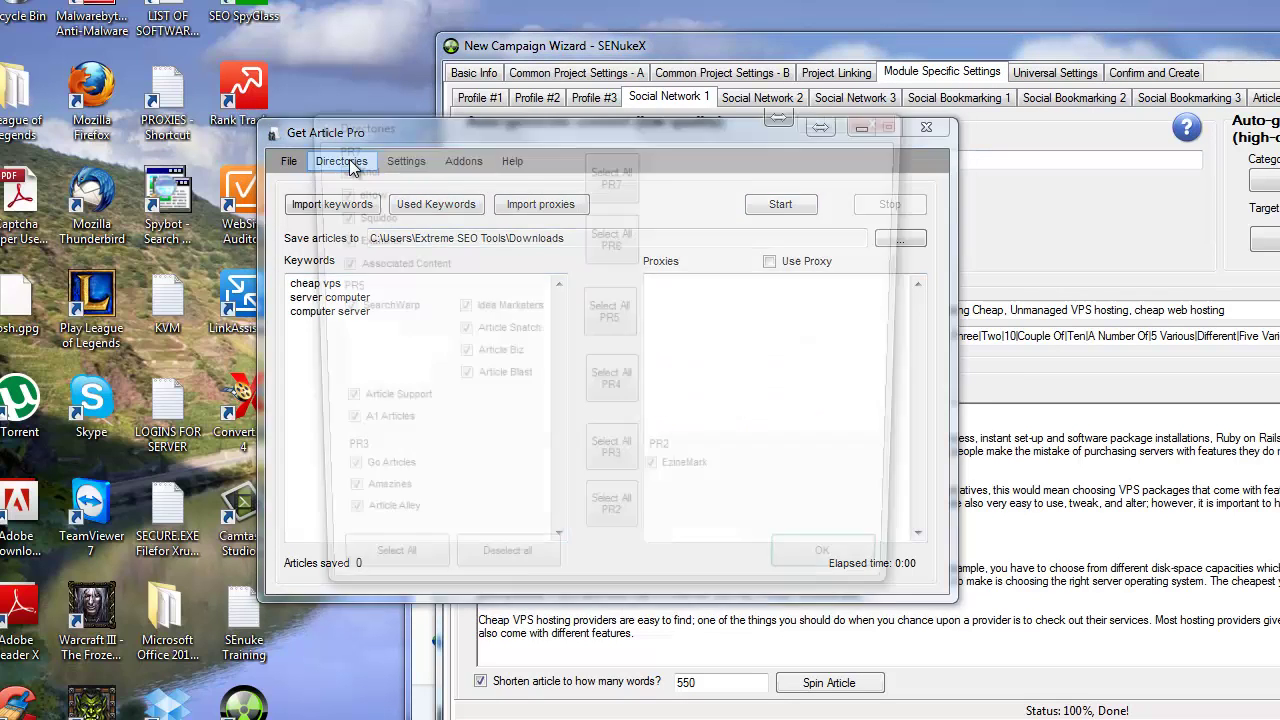
left_click(886, 118)
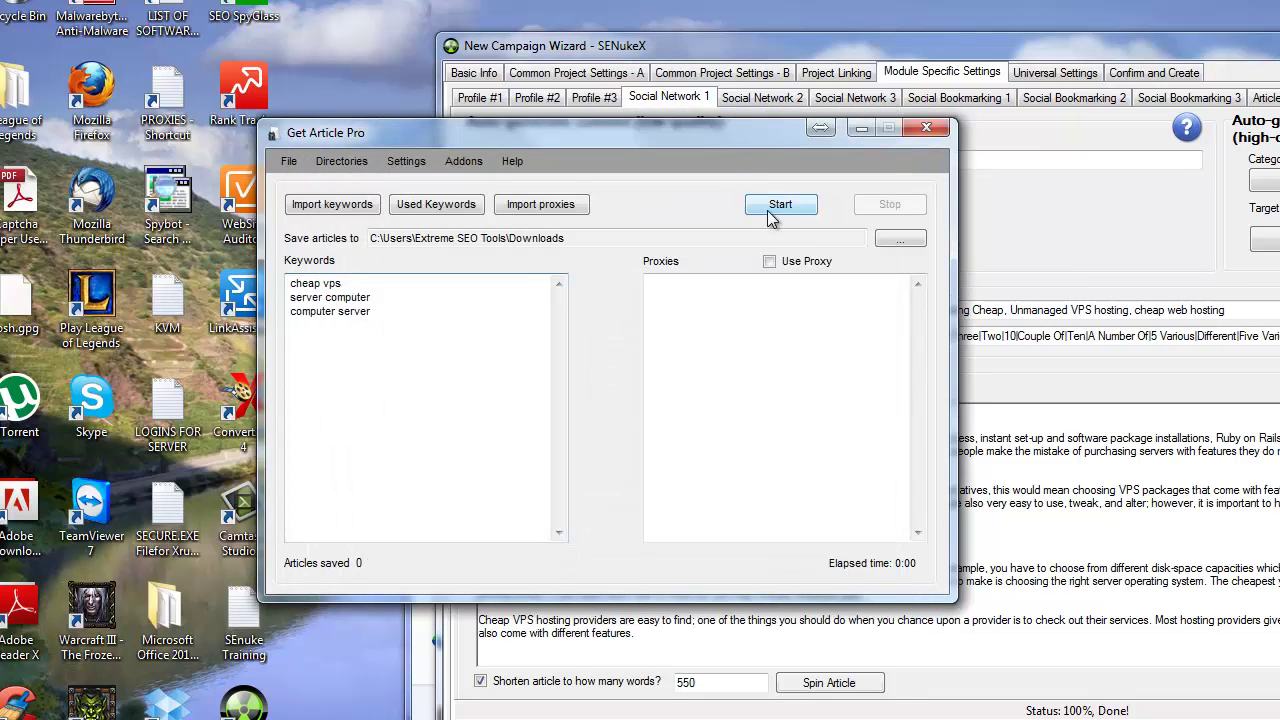
left_click(780, 204)
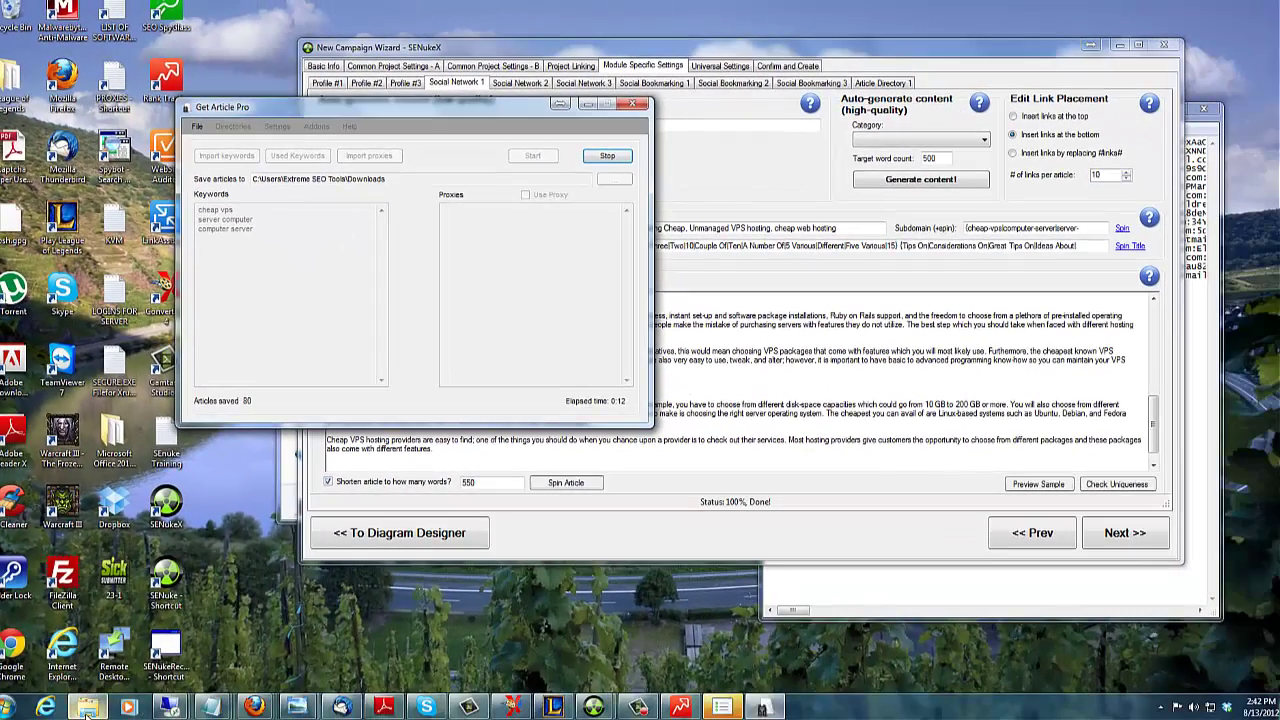
right_click(88, 707)
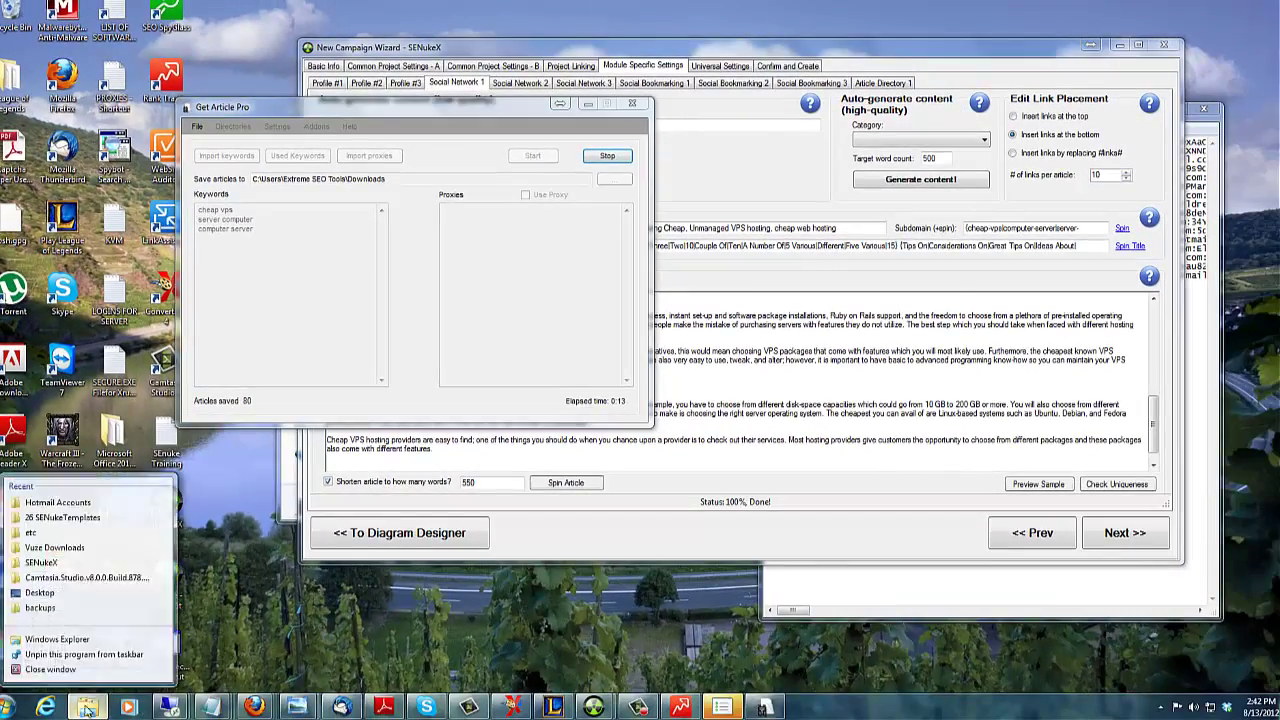
Open a new Explorer window on Libraries, arrange it beside Get Article Pro, and minimize the wizard.
left_click(60, 638)
left_click_drag(530, 152, 700, 50)
left_click(359, 122)
left_click_drag(356, 115, 226, 74)
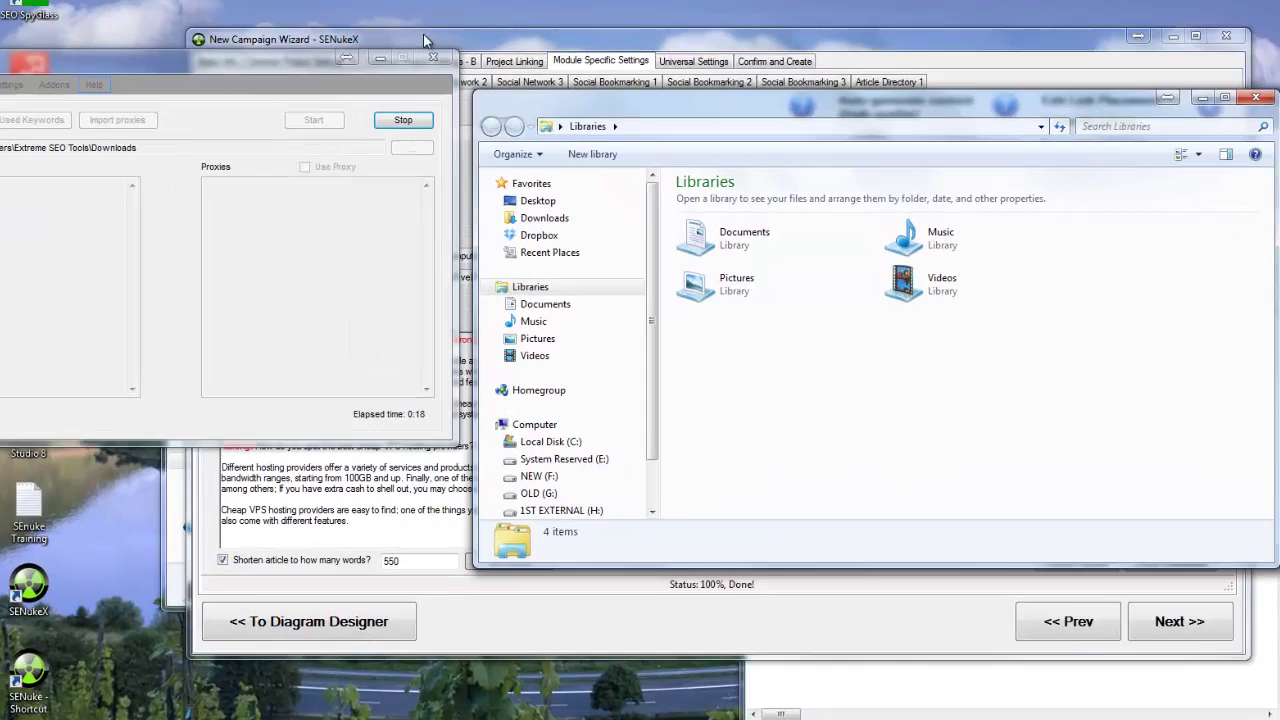
left_click(447, 47)
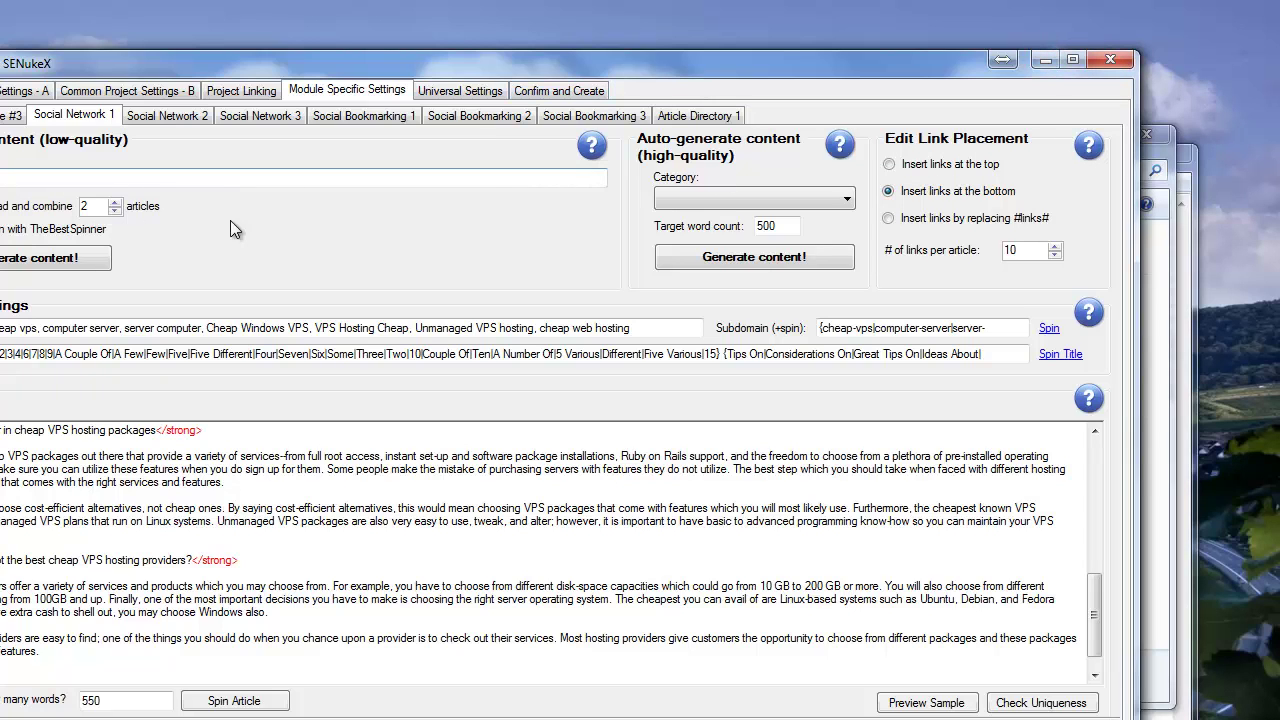
left_click(1047, 64)
left_click_drag(642, 144, 639, 87)
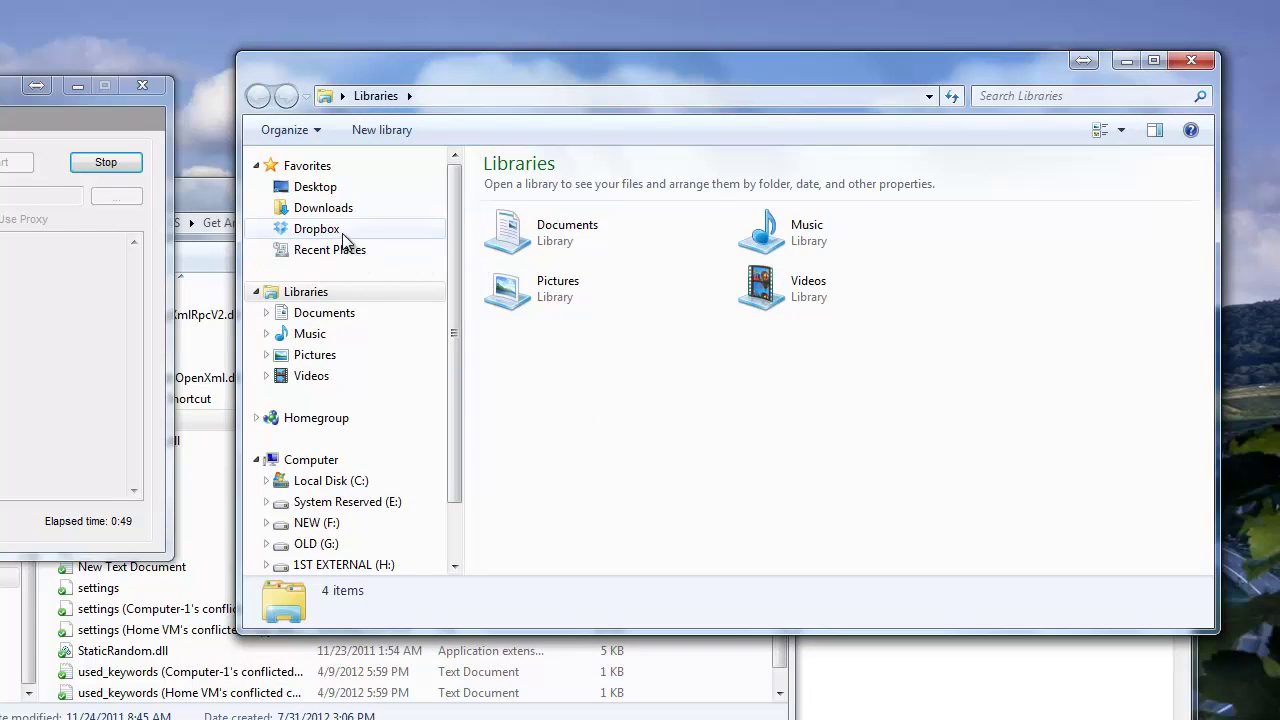
Open Downloads from Favorites and reposition the Explorer window.
left_click(330, 209)
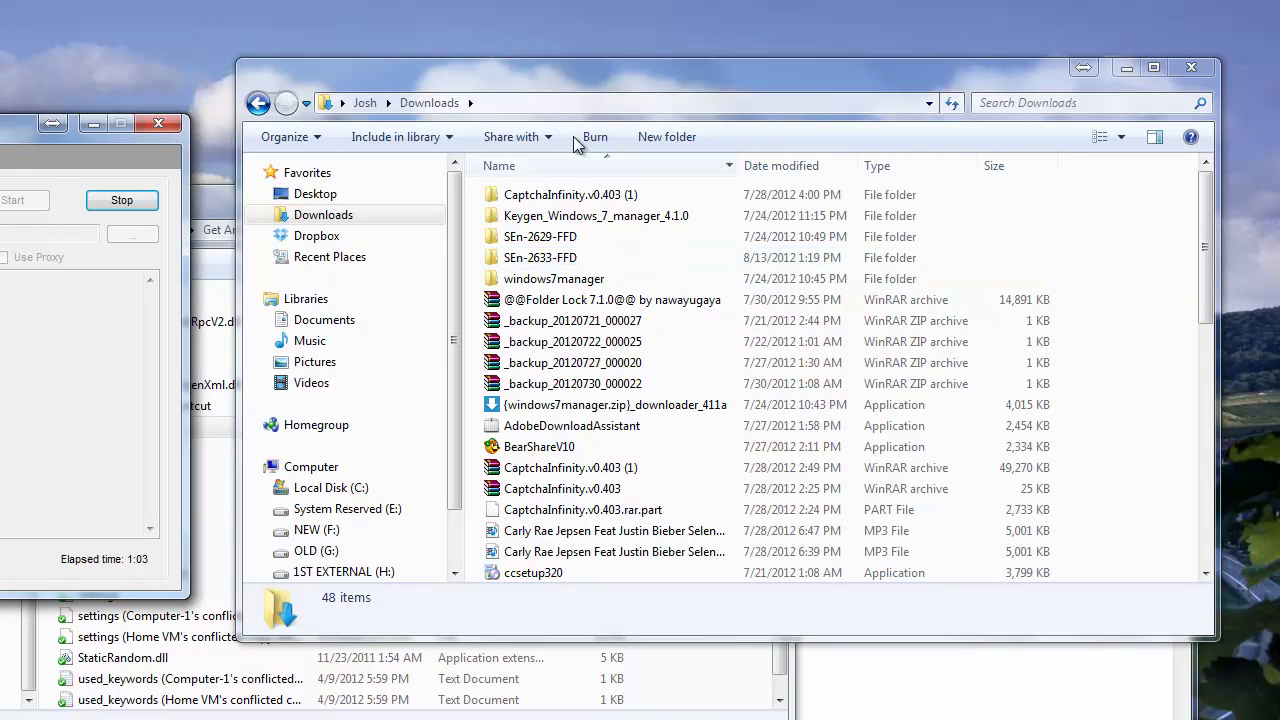
left_click_drag(592, 73, 580, 48)
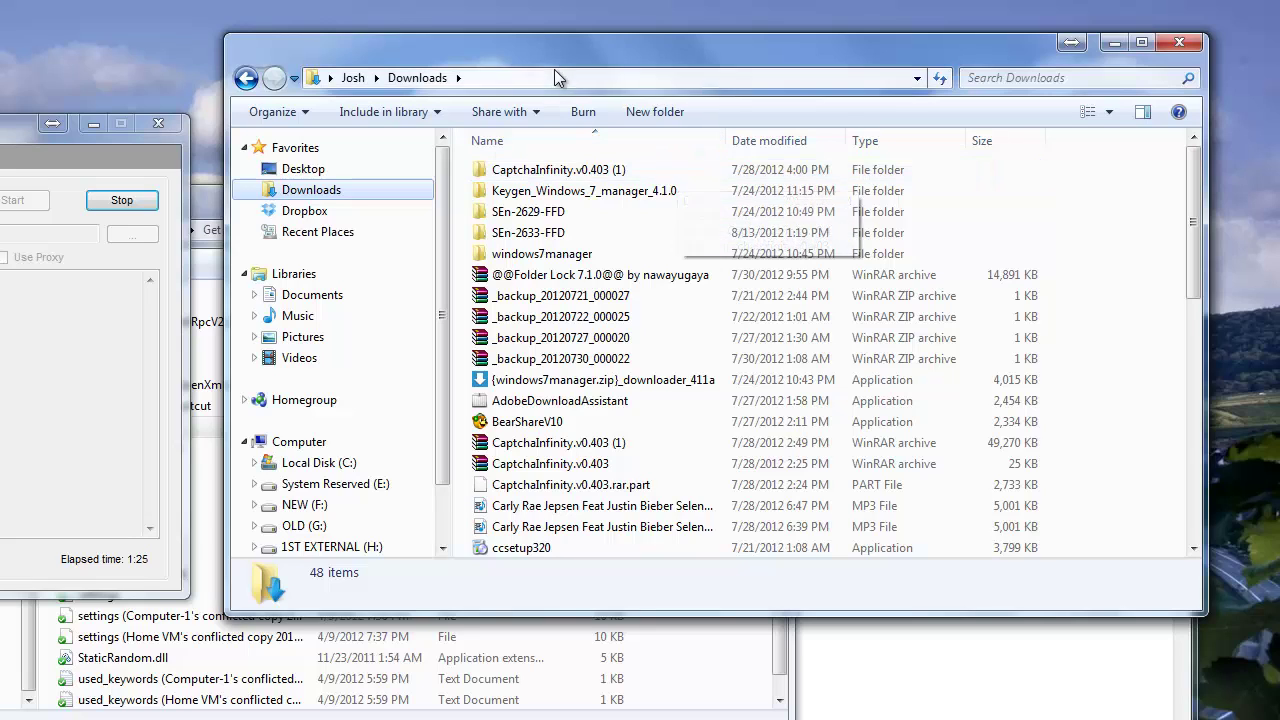
mouse_move(554, 68)
left_mouse_down()
mouse_move(553, 50)
mouse_move(551, 68)
left_mouse_up()
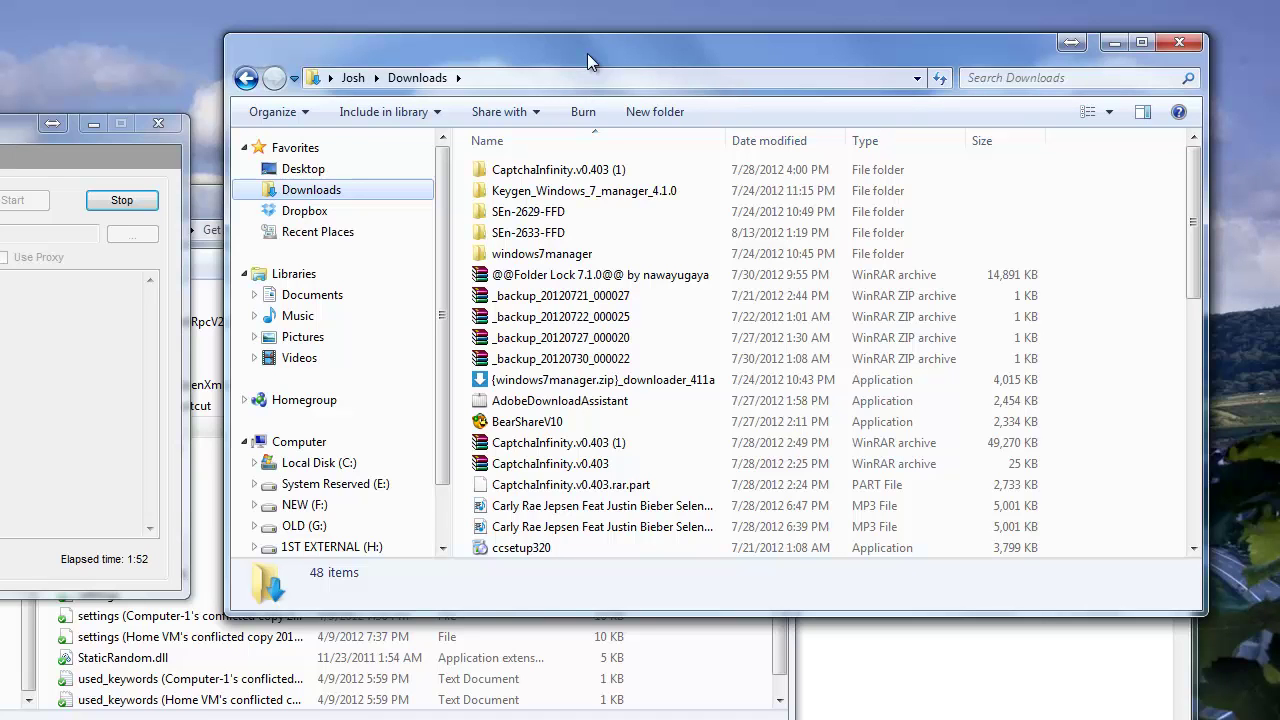
left_click_drag(563, 63, 554, 87)
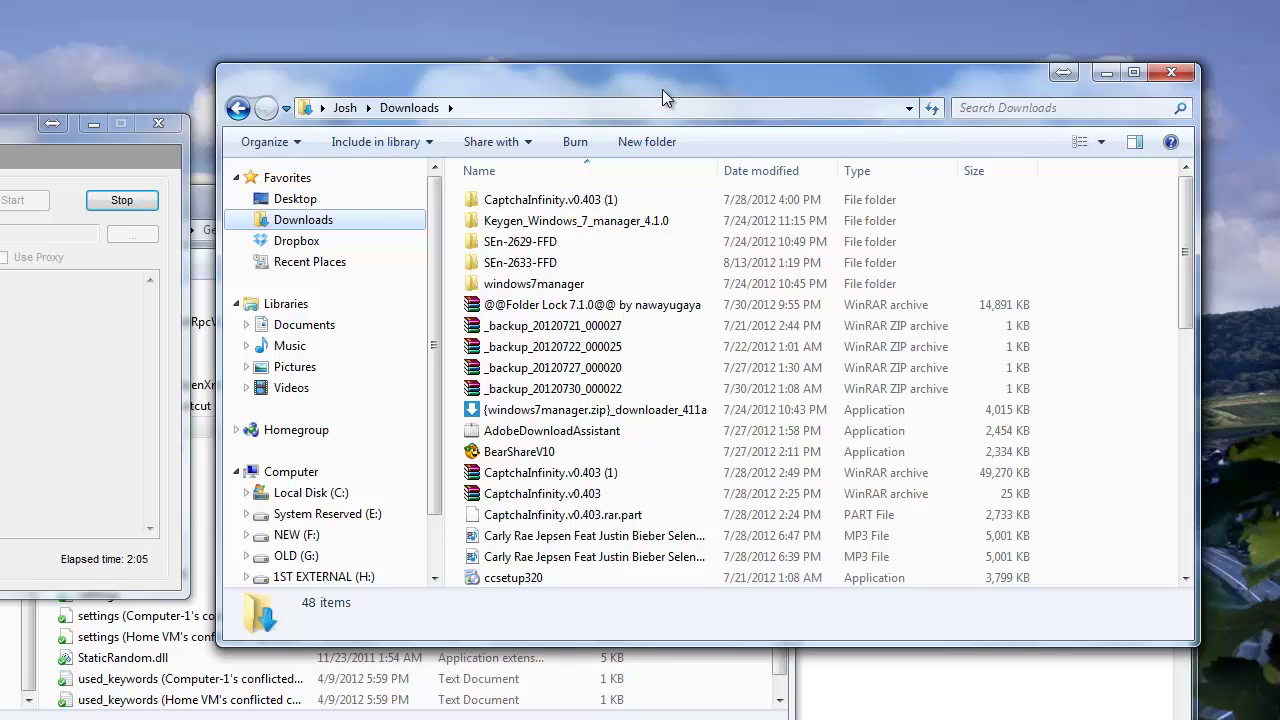
left_click_drag(0, 124, 10, 170)
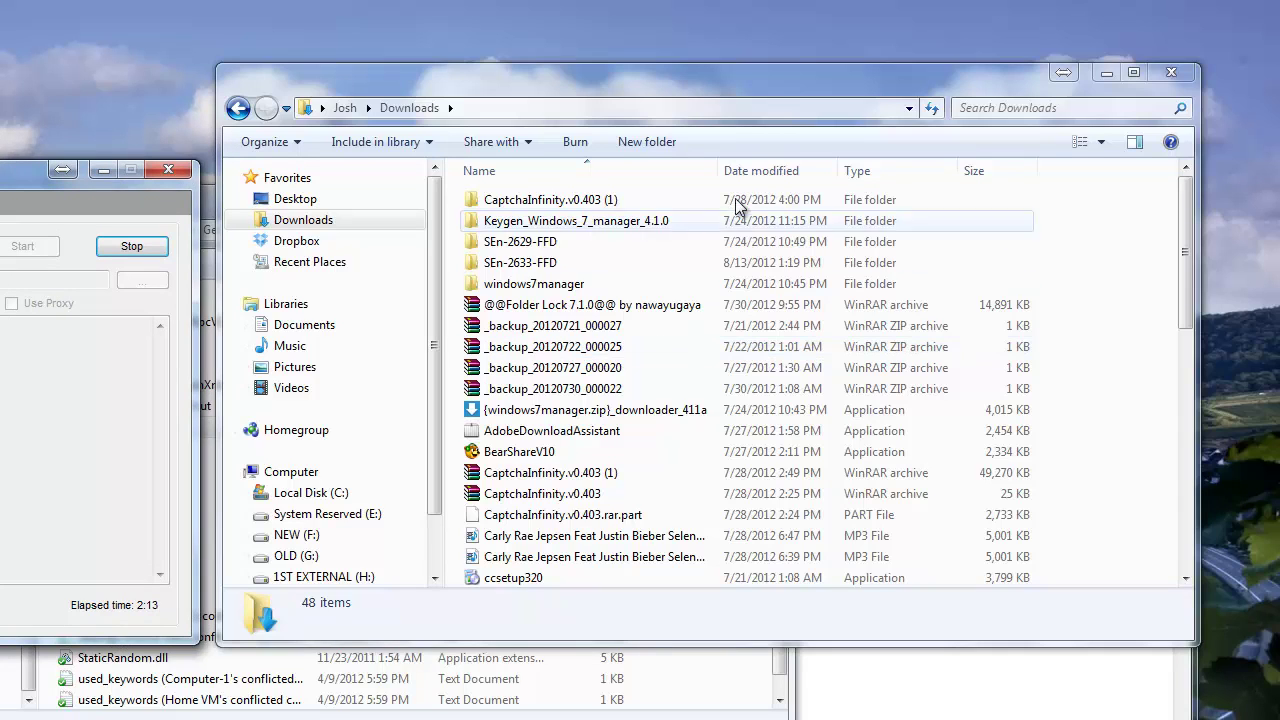
left_click_drag(742, 88, 746, 111)
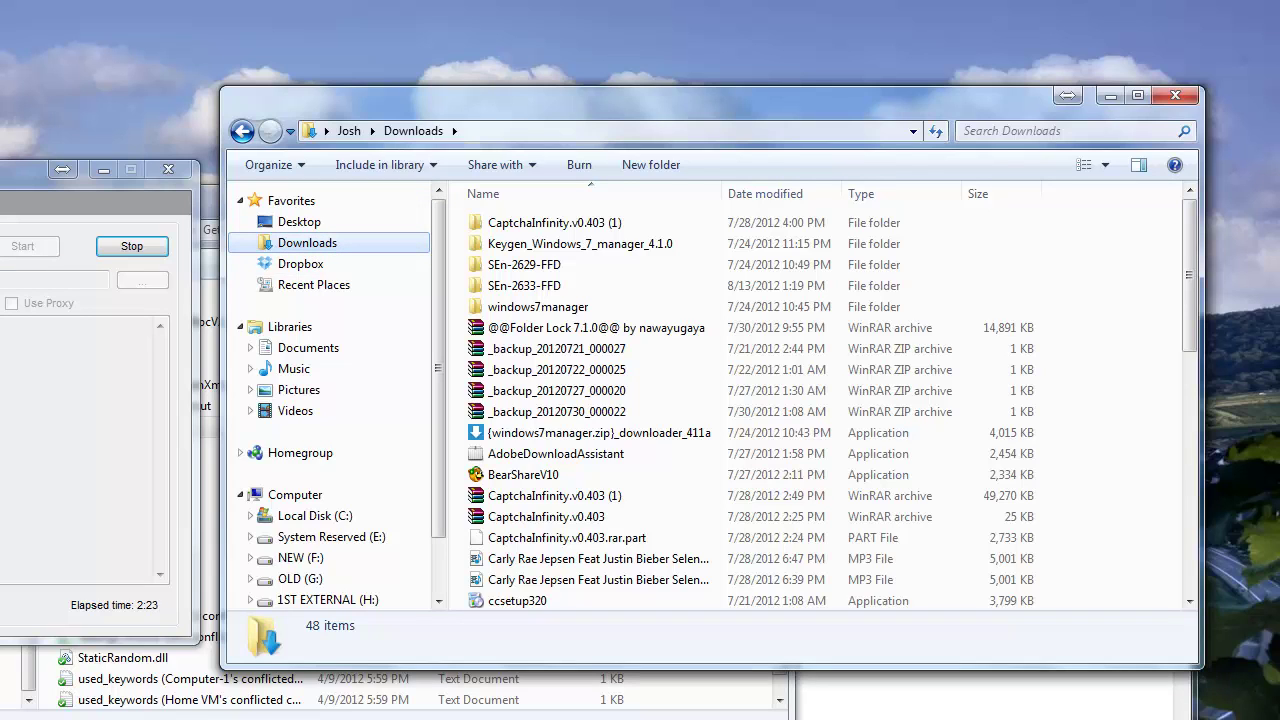
Browse Local Disk (C:) > Users > Extreme SEO Tools > Downloads > cheap vps and scroll its articles.
left_click(320, 514)
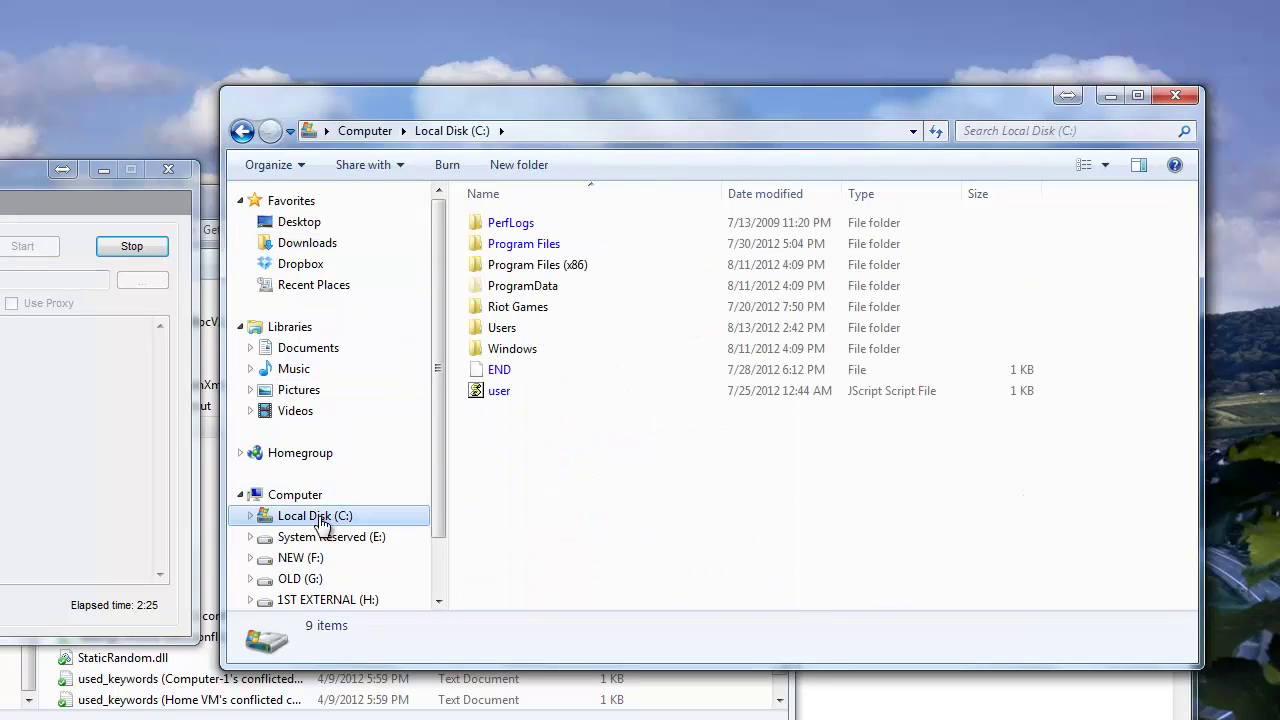
double_click(552, 325)
double_click(537, 244)
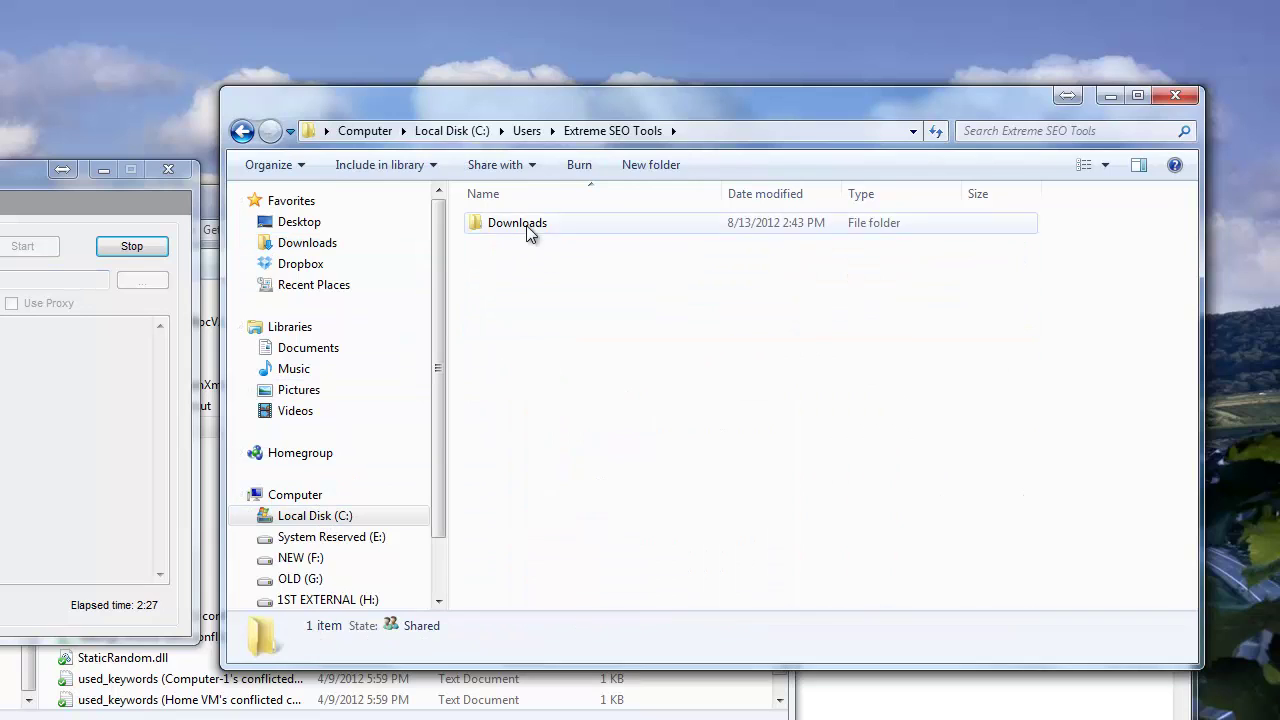
double_click(525, 222)
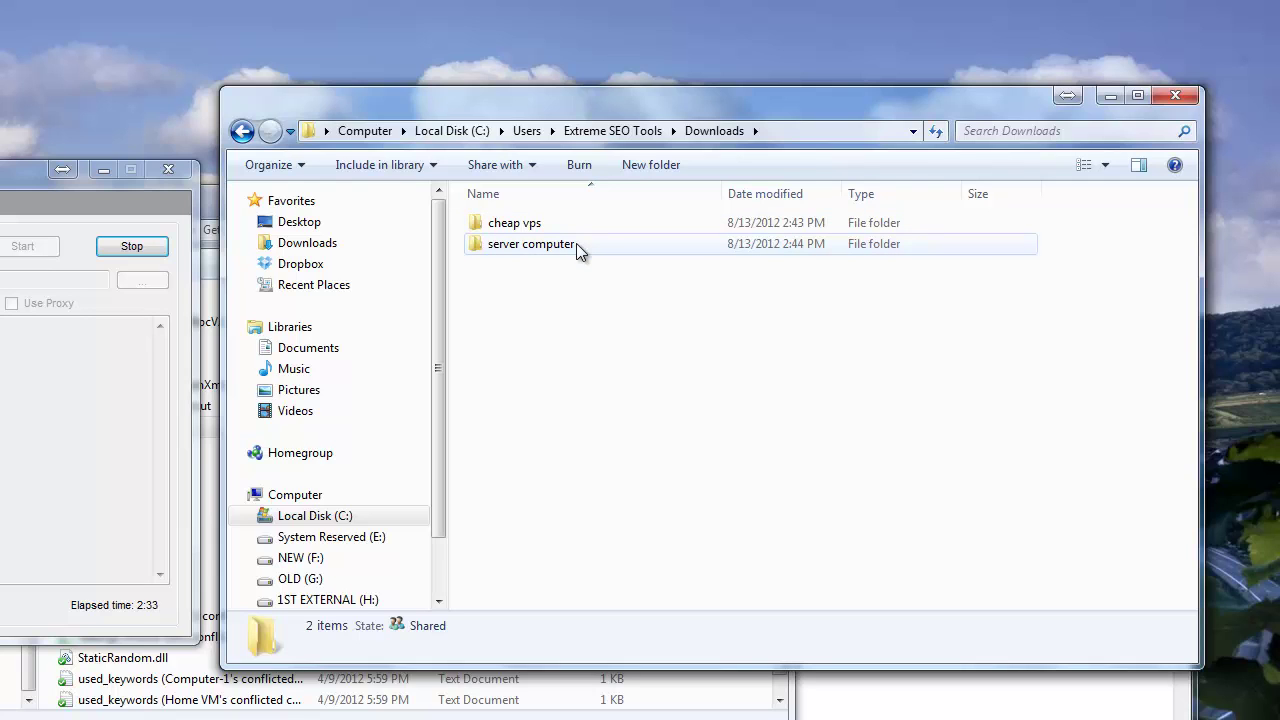
mouse_move(577, 245)
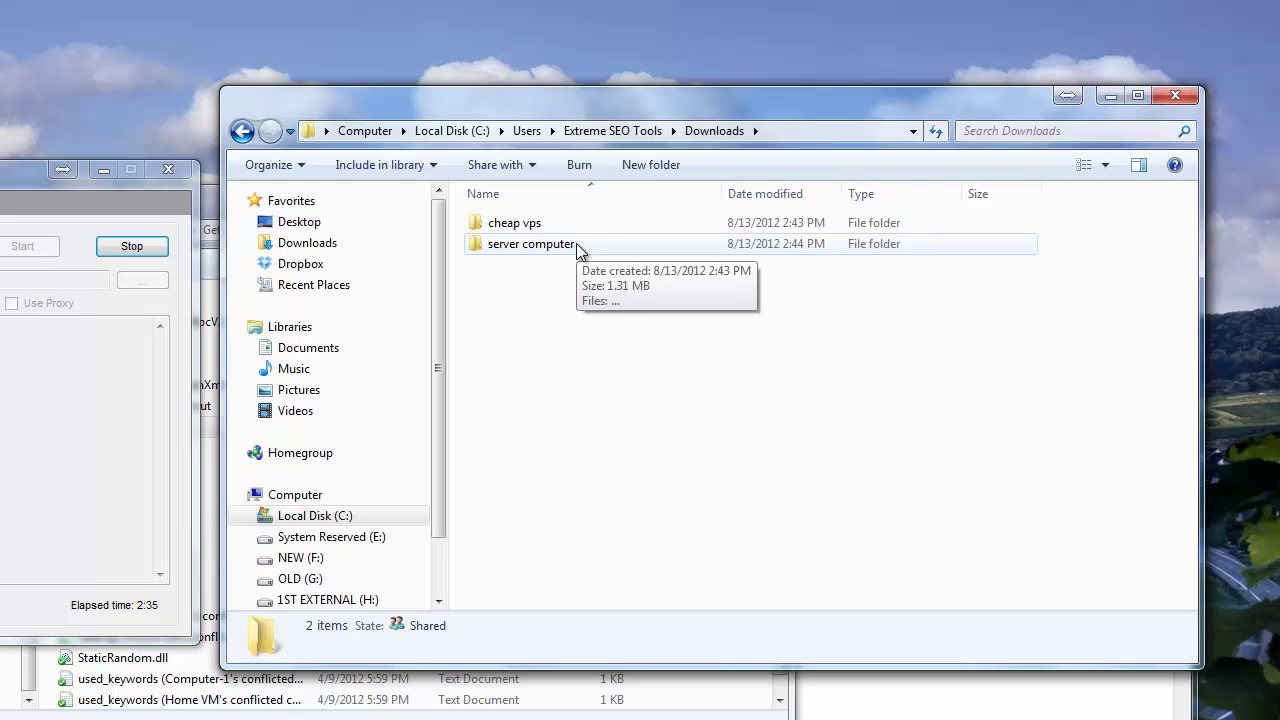
double_click(532, 226)
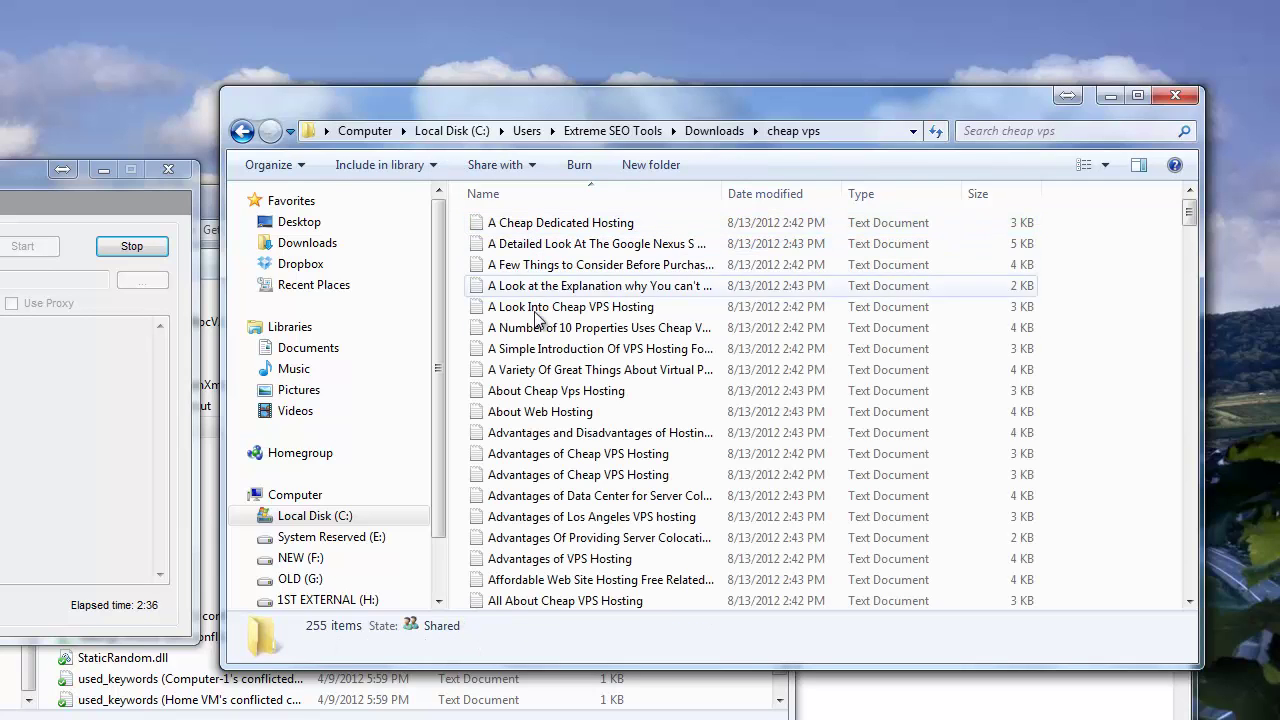
left_click(557, 435)
scroll(557, 440, "down", 10)
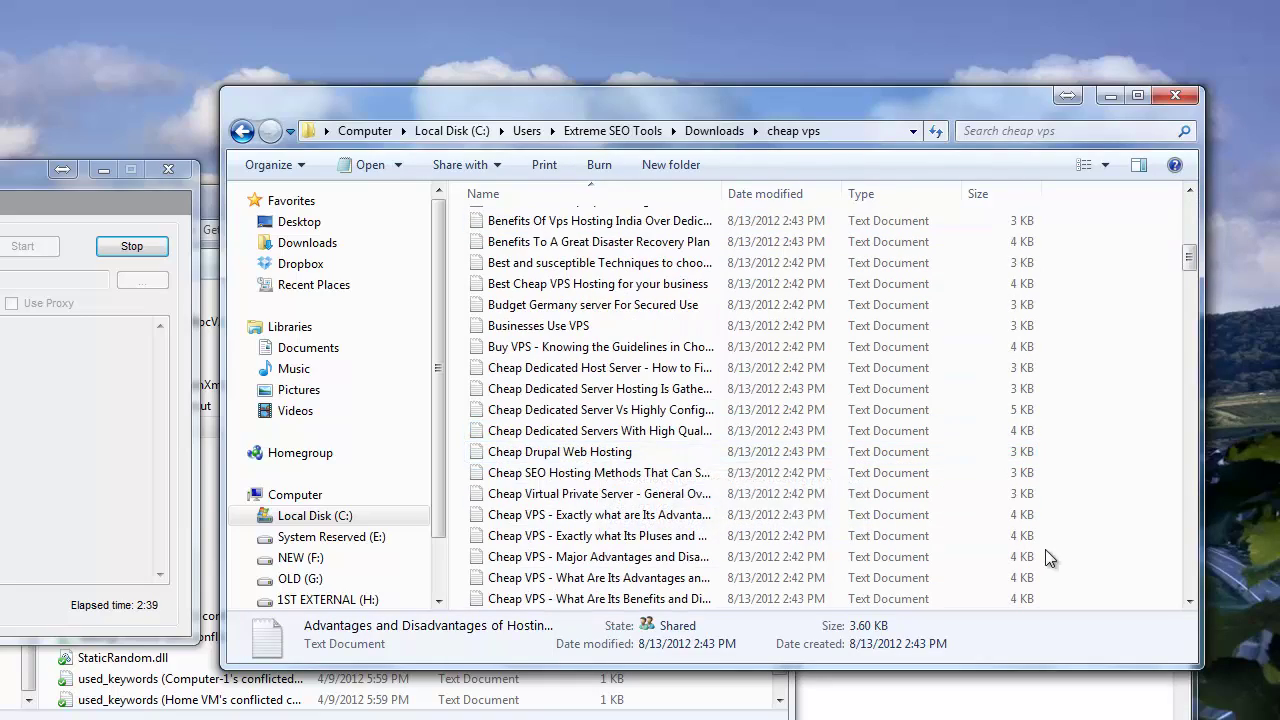
scroll(908, 534, "down", 12)
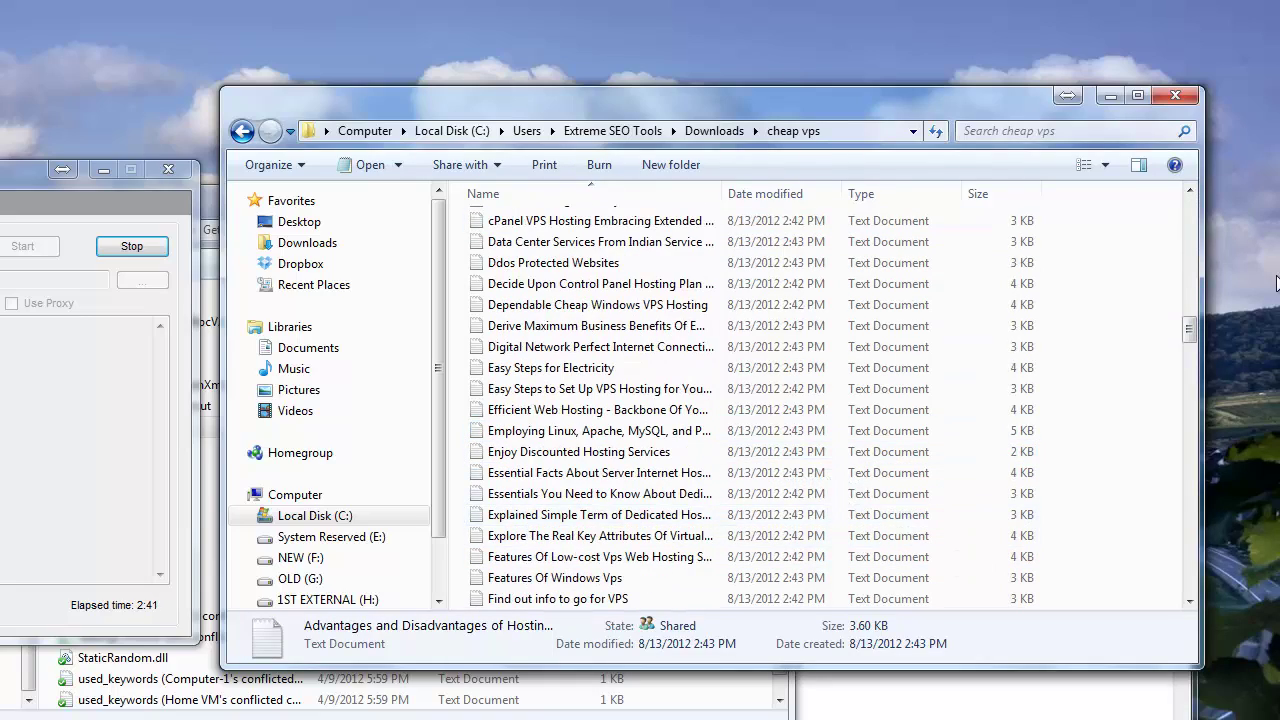
left_click_drag(1188, 331, 1150, 318)
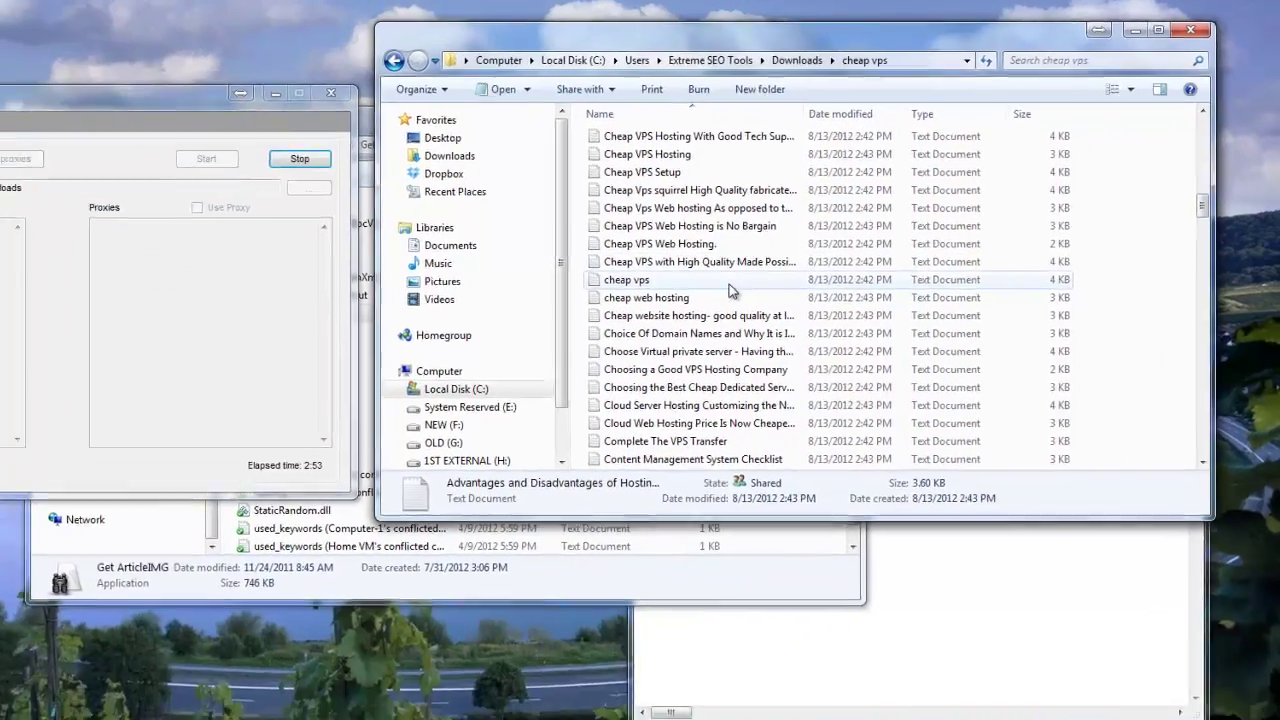
Preview the cheap vps, Cheap VPS Setup and Cheap VPS Hosting articles in Notepad.
double_click(668, 352)
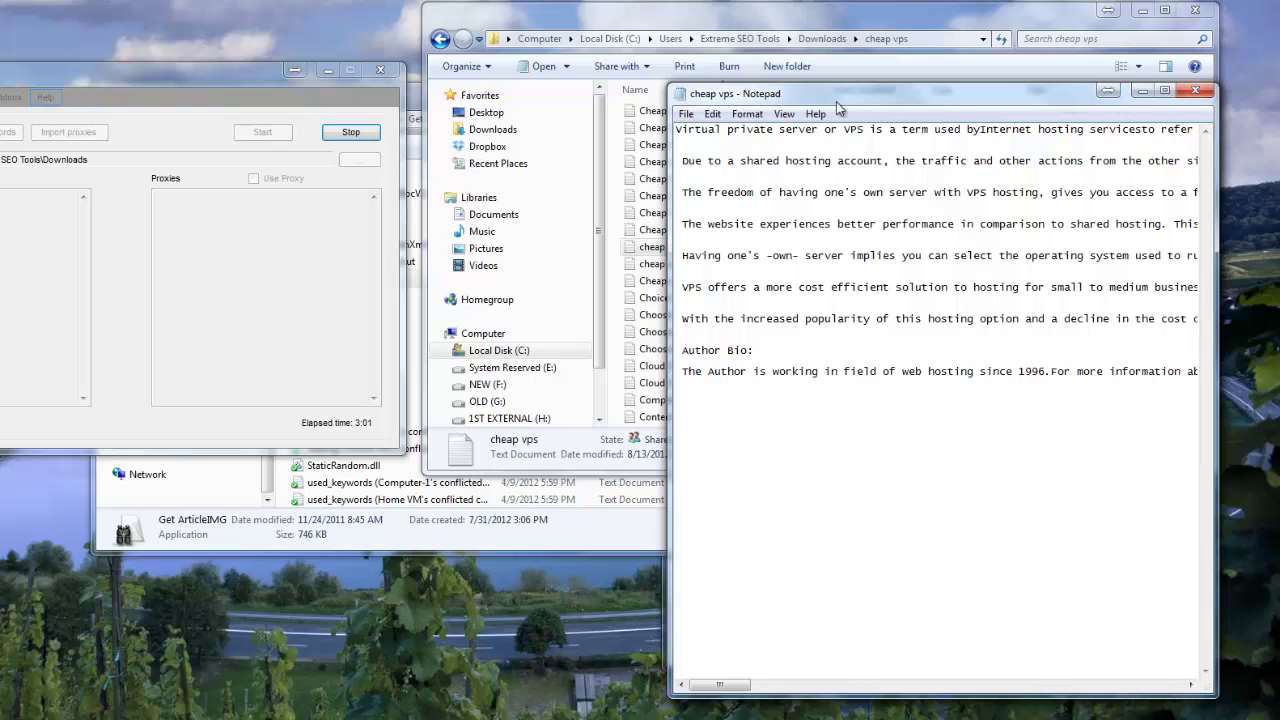
left_click_drag(836, 98, 166, 117)
left_click_drag(551, 229, 1279, 293)
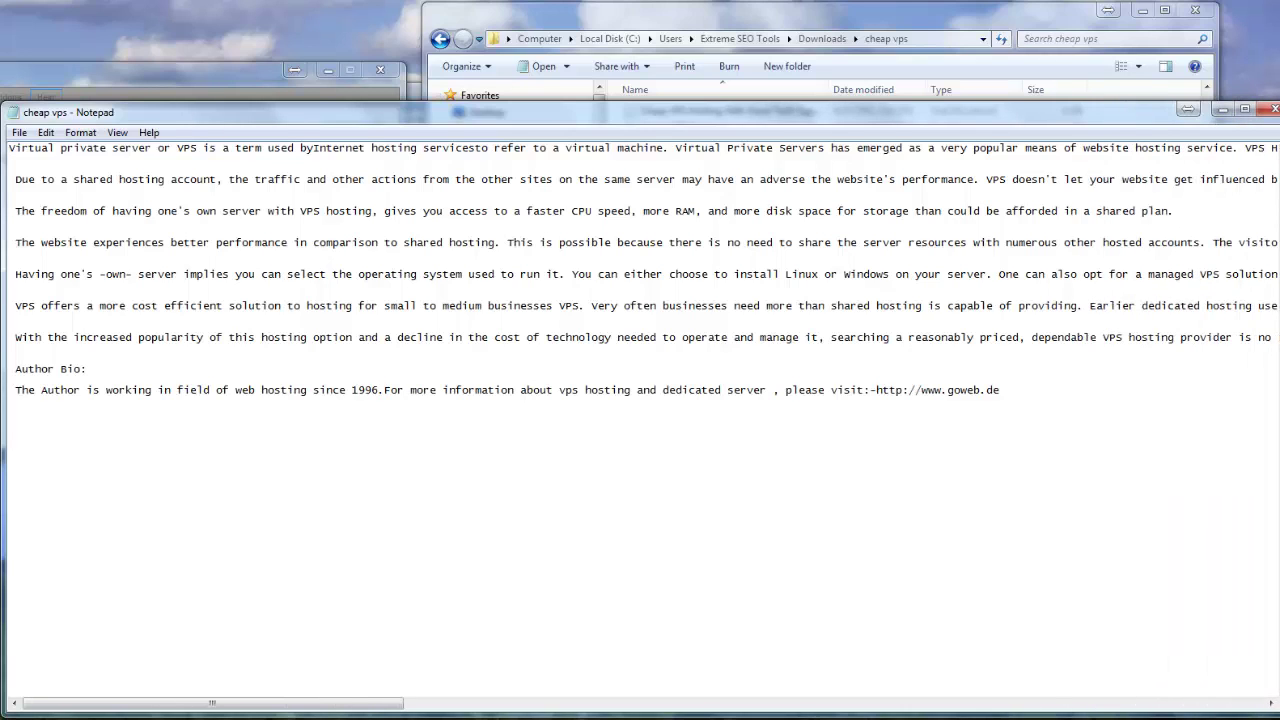
left_click_drag(1279, 293, 693, 271)
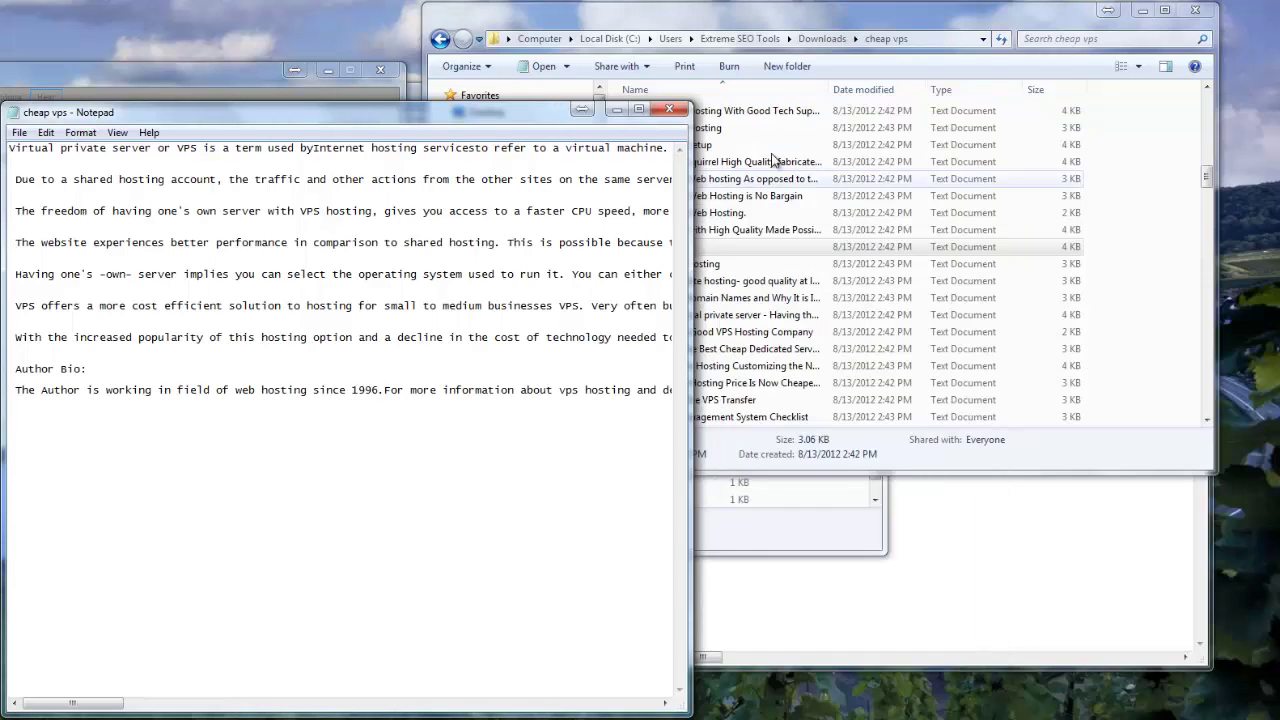
left_click(673, 114)
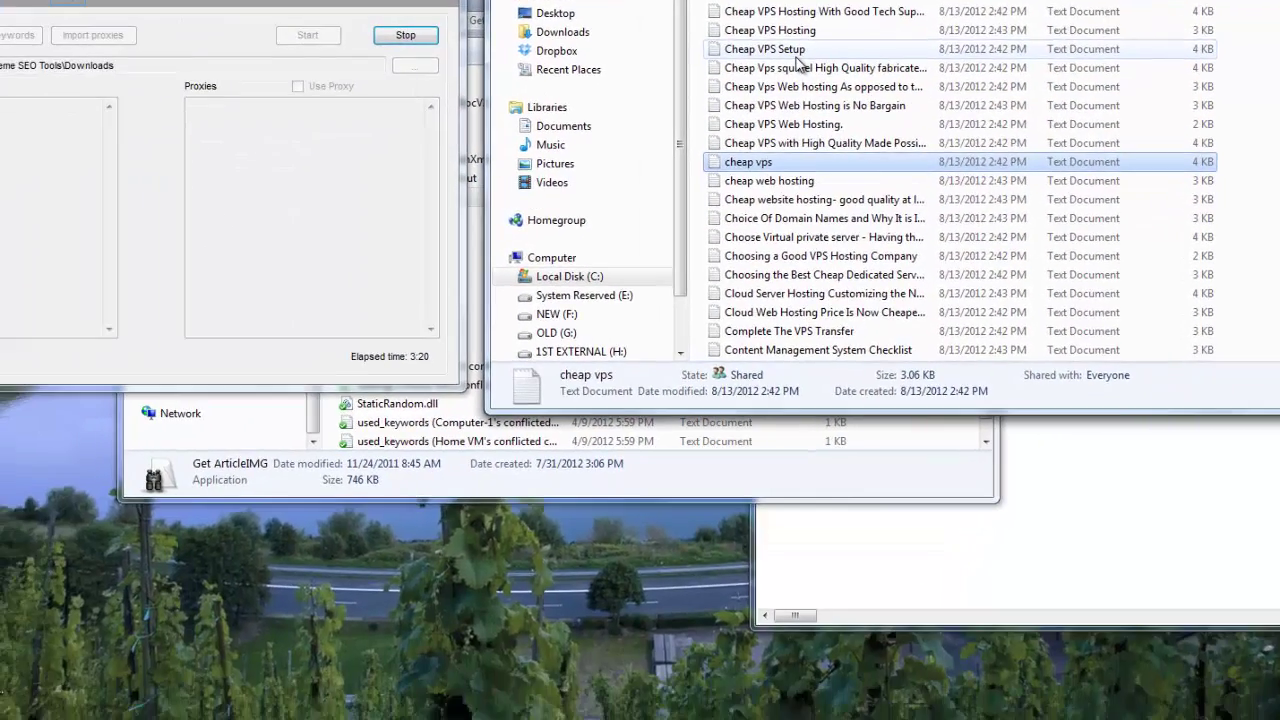
double_click(565, 250)
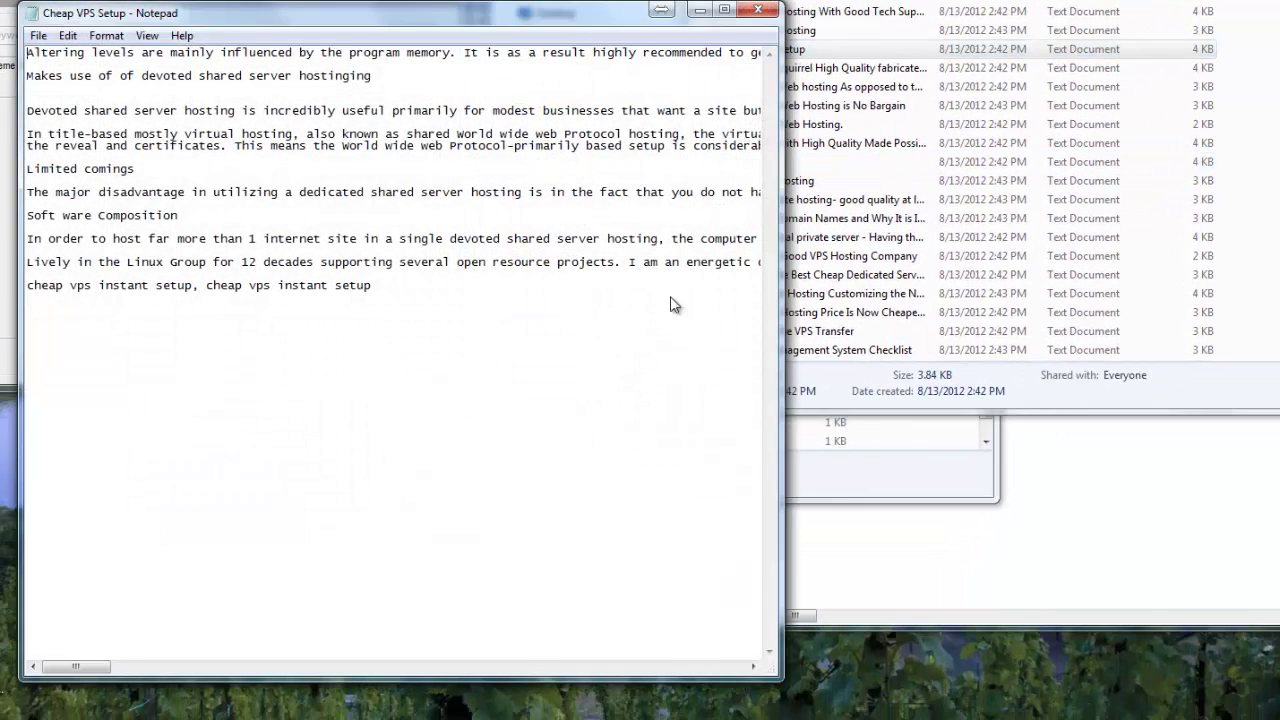
left_click_drag(778, 675, 1245, 704)
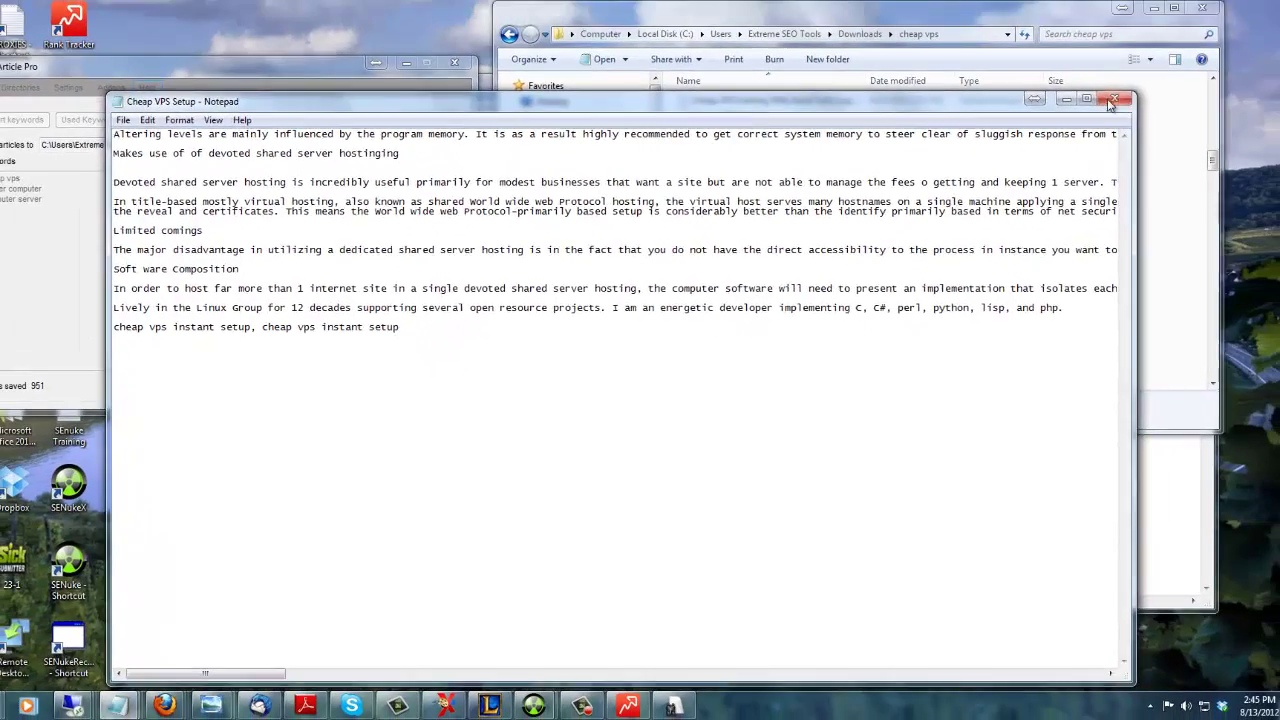
left_click(1235, 9)
double_click(740, 115)
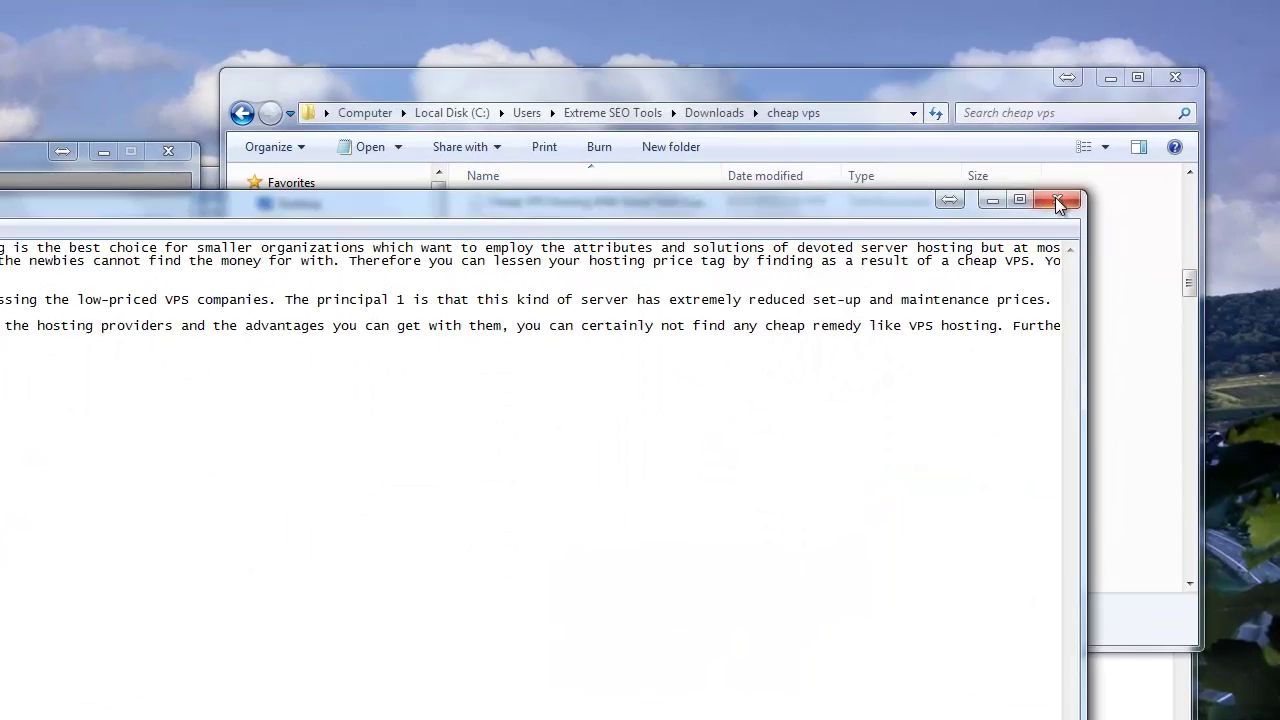
left_click(1088, 146)
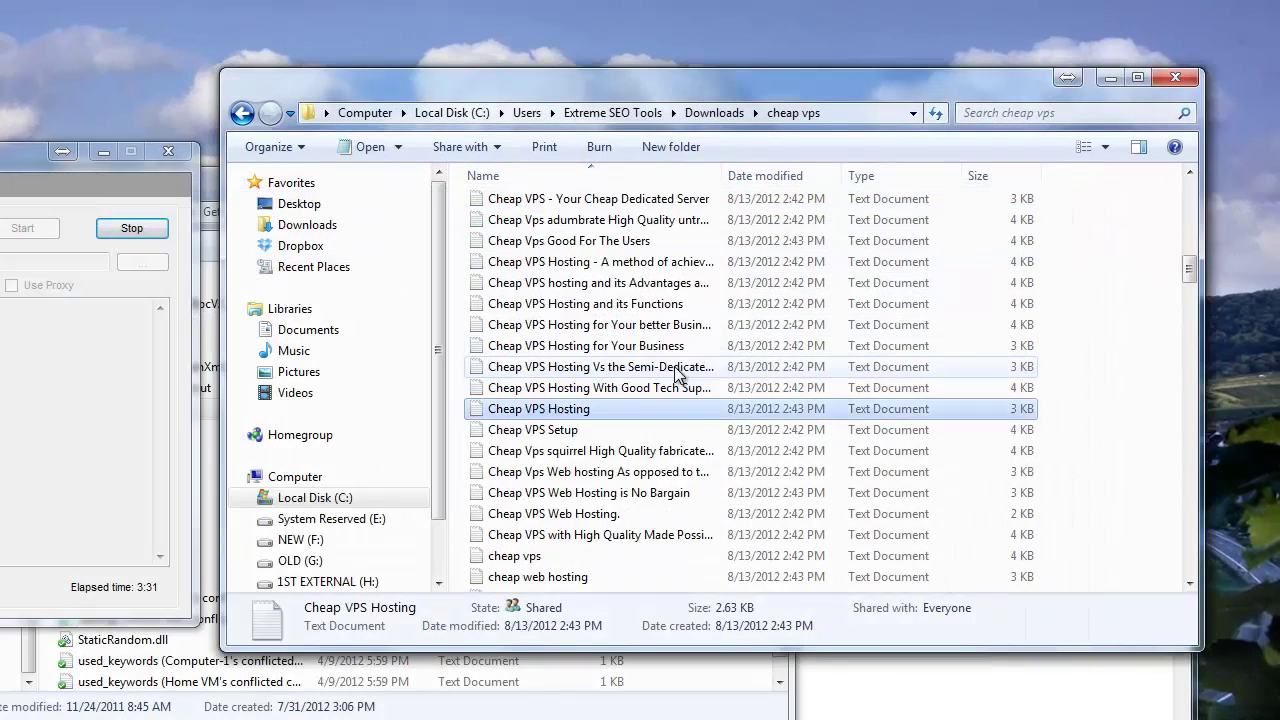
Check the Businesses Use VPS article, then open the advantages and drawbacks article and select all.
scroll(633, 298, "up", 7)
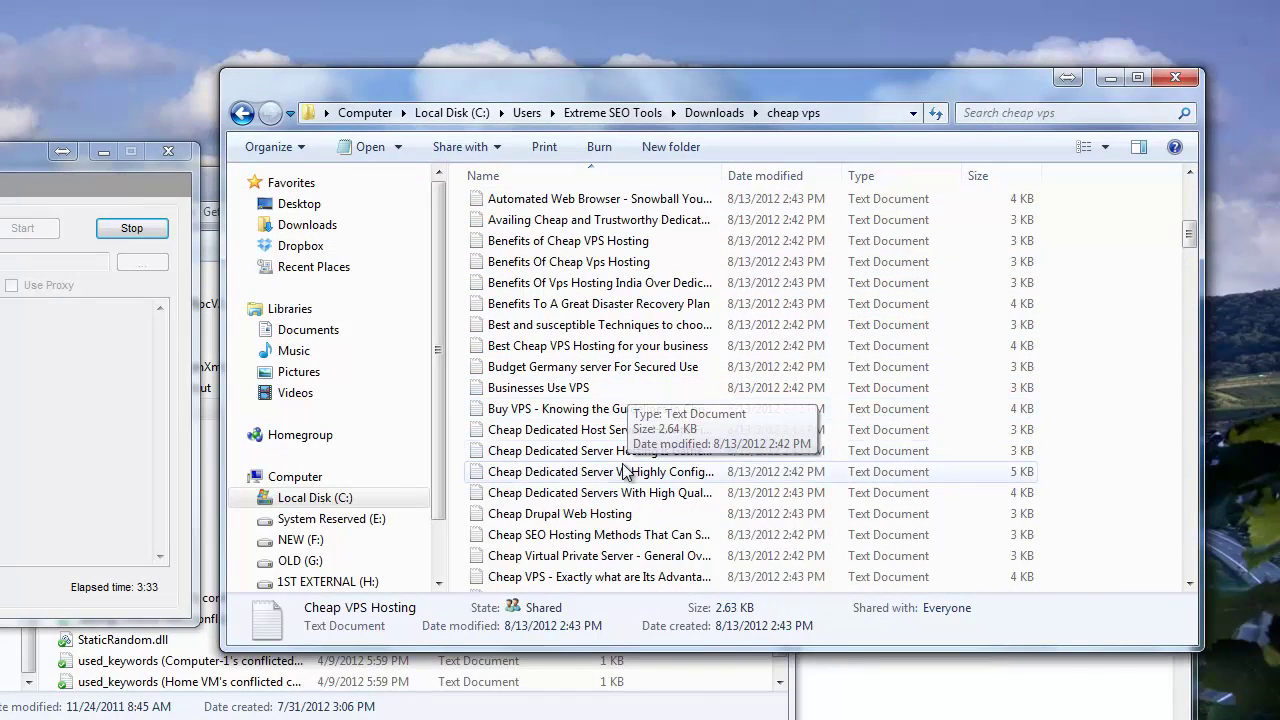
double_click(603, 388)
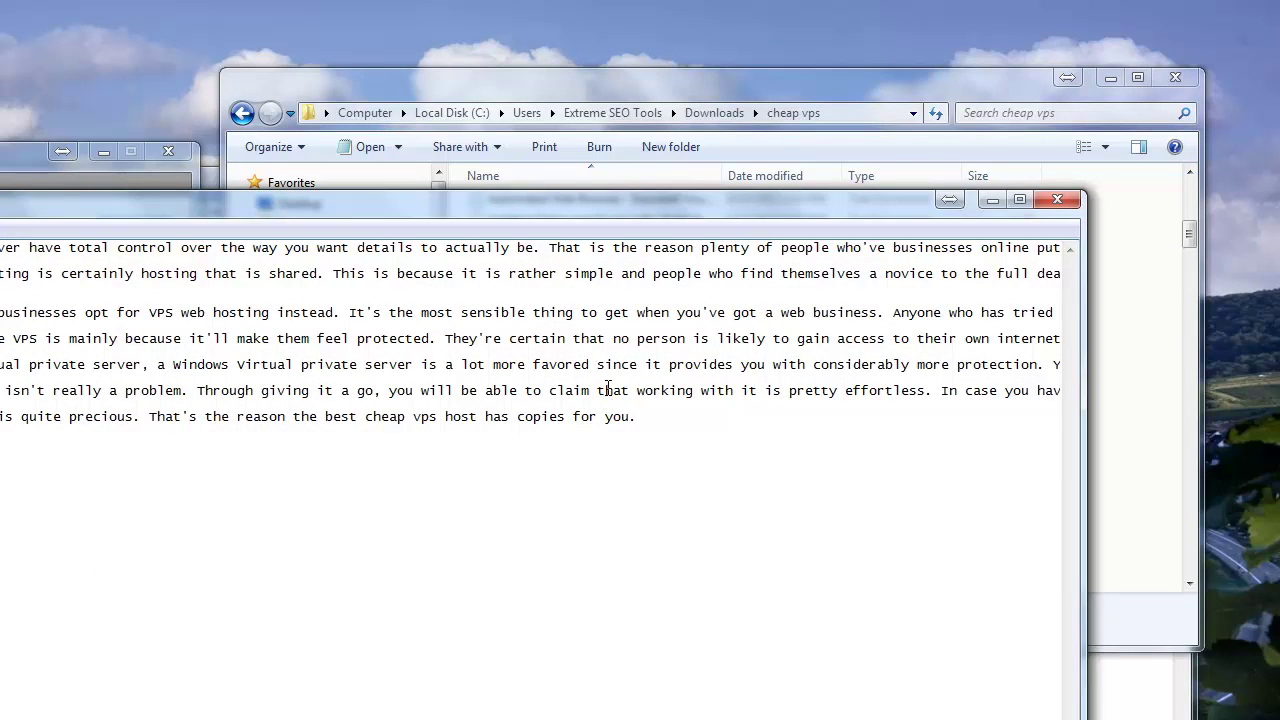
left_click(1058, 200)
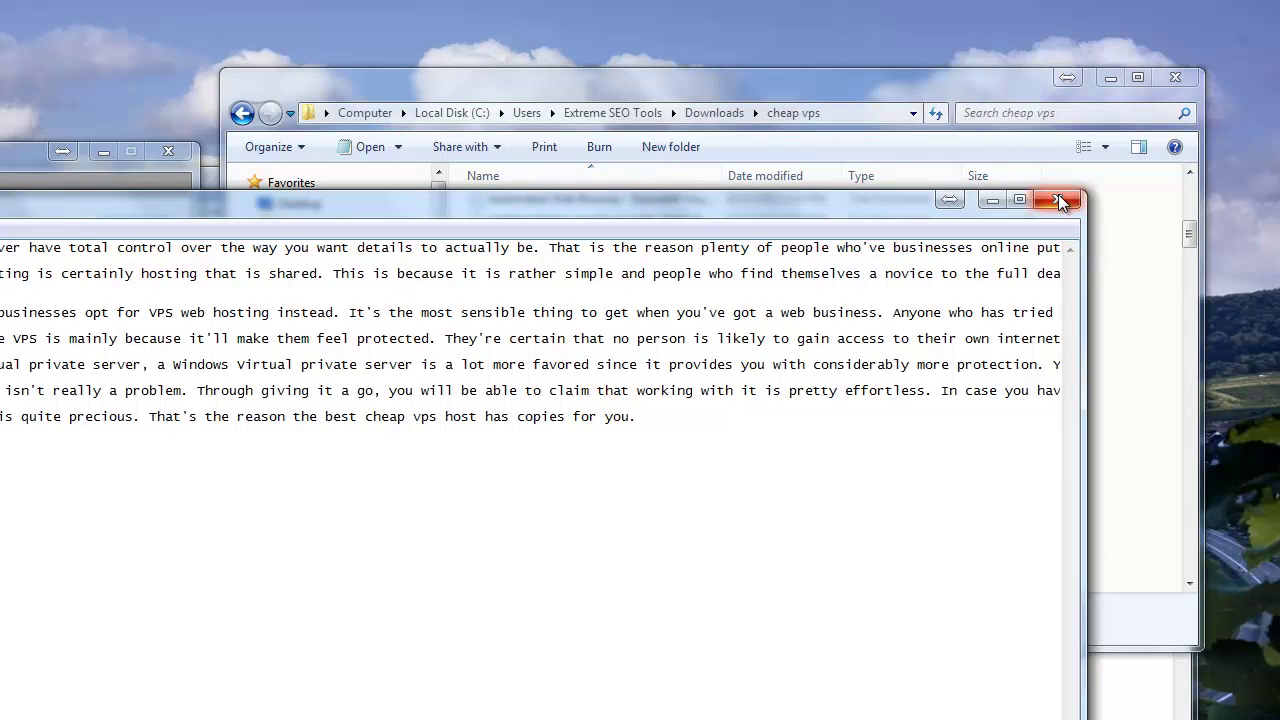
left_click(605, 553)
scroll(608, 550, "down", 2)
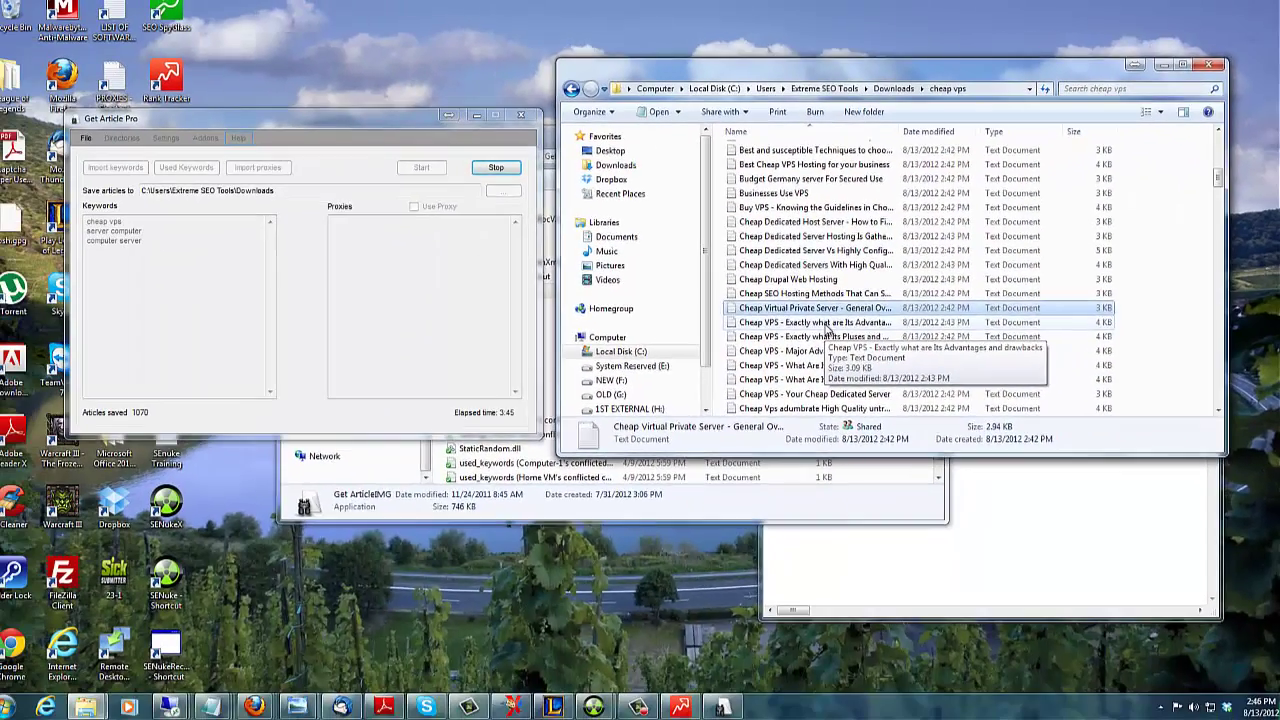
double_click(735, 381)
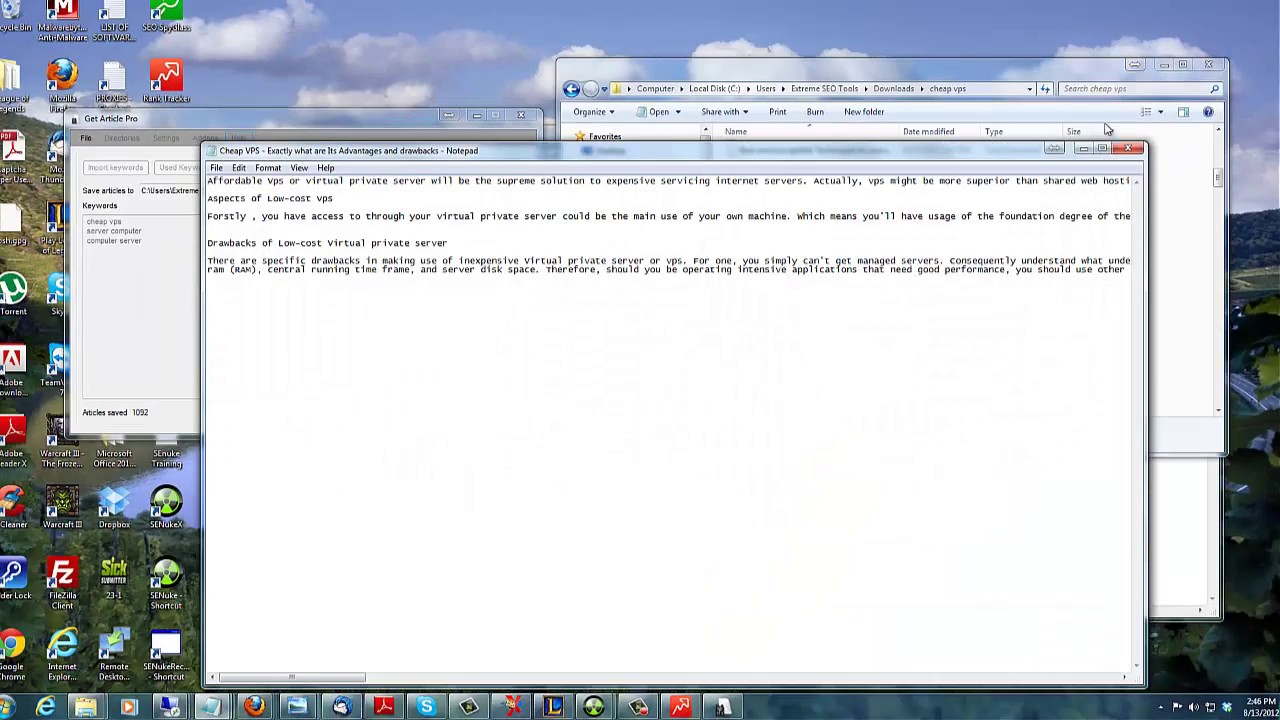
left_click(1128, 148)
double_click(840, 325)
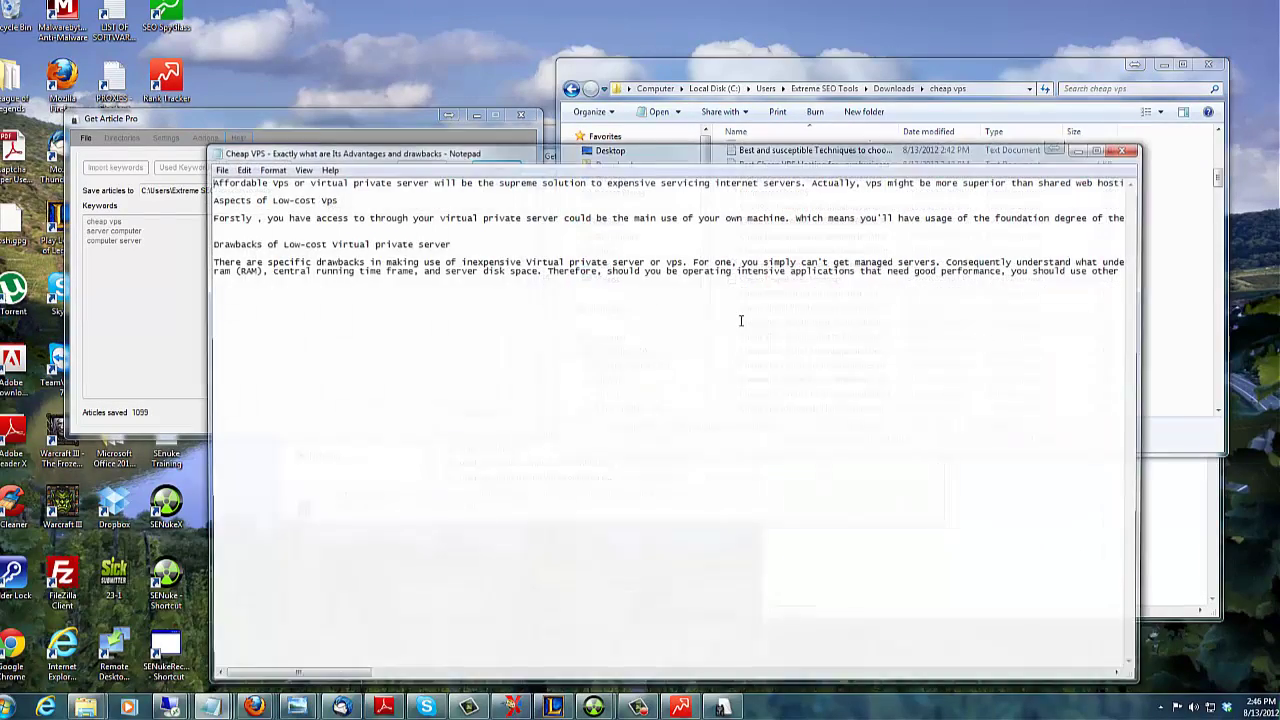
key("ctrl+a")
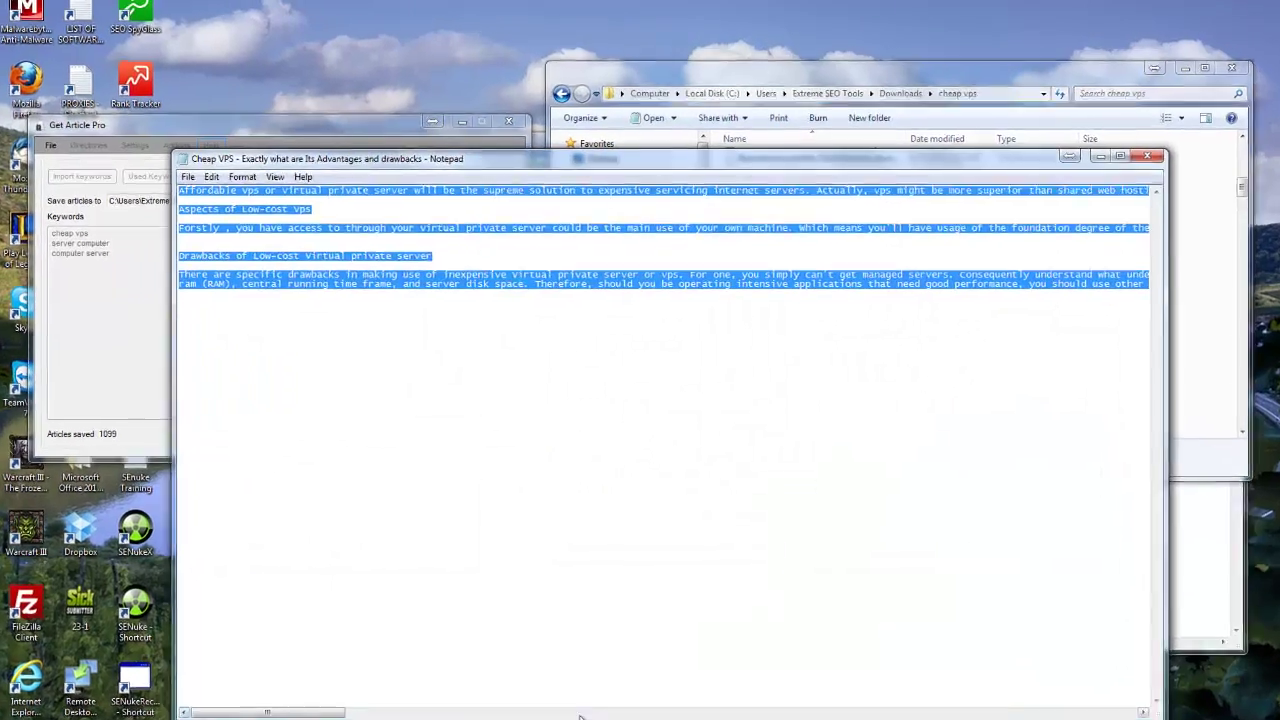
Replace the Social Network 1 article with the pasted VPS article, then disable auto-spin for Social Network 2.
mouse_move(594, 707)
left_click(625, 655)
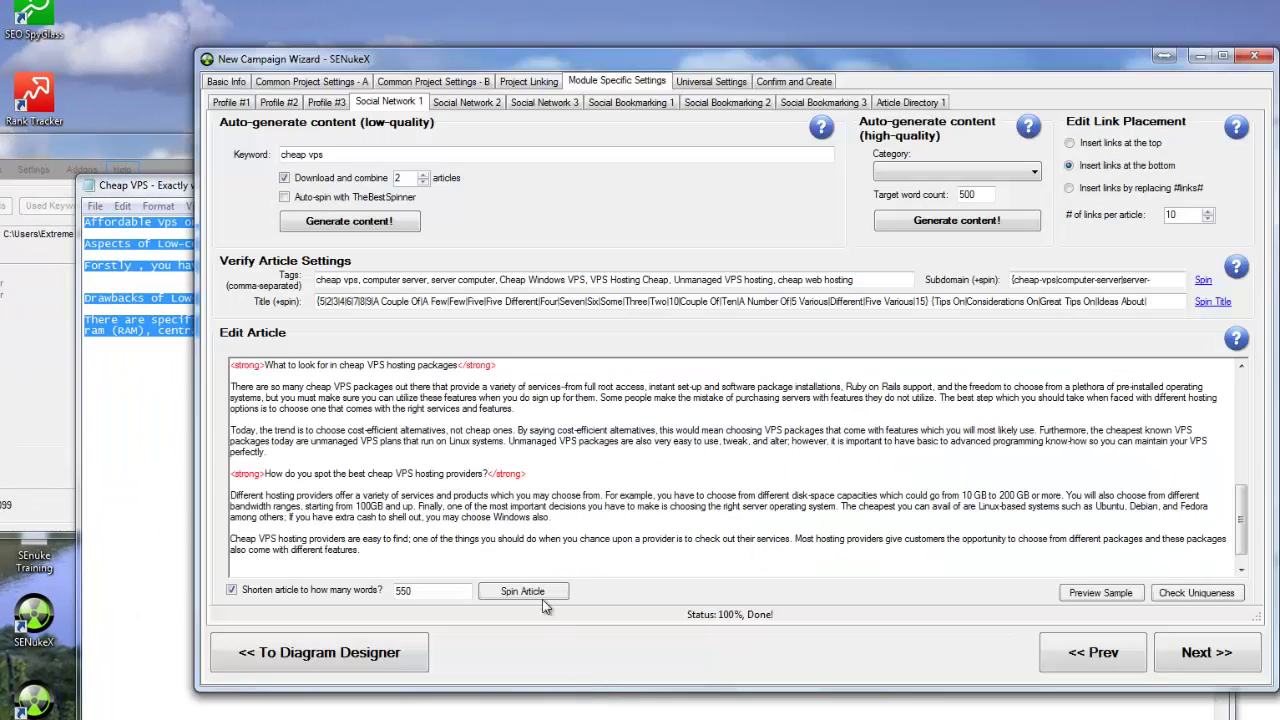
left_click(462, 492)
key("ctrl+a")
key("Delete")
key("ctrl+v")
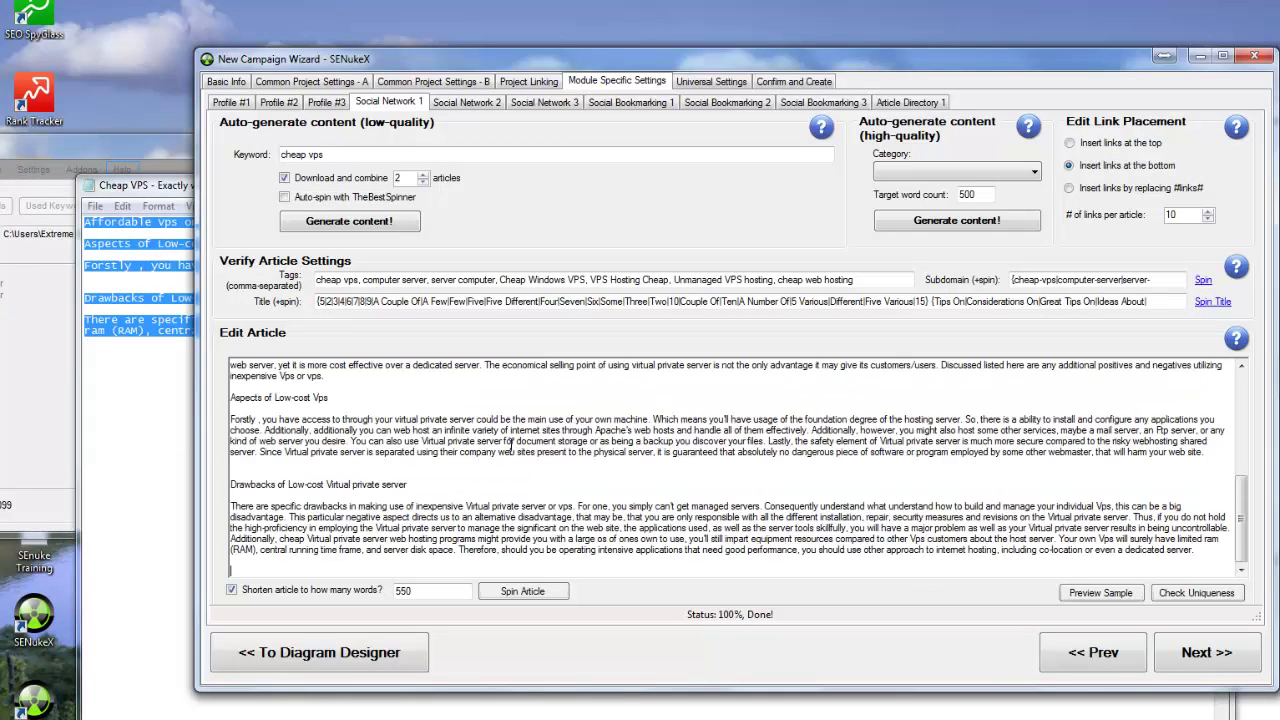
left_click(1218, 655)
left_click(378, 198)
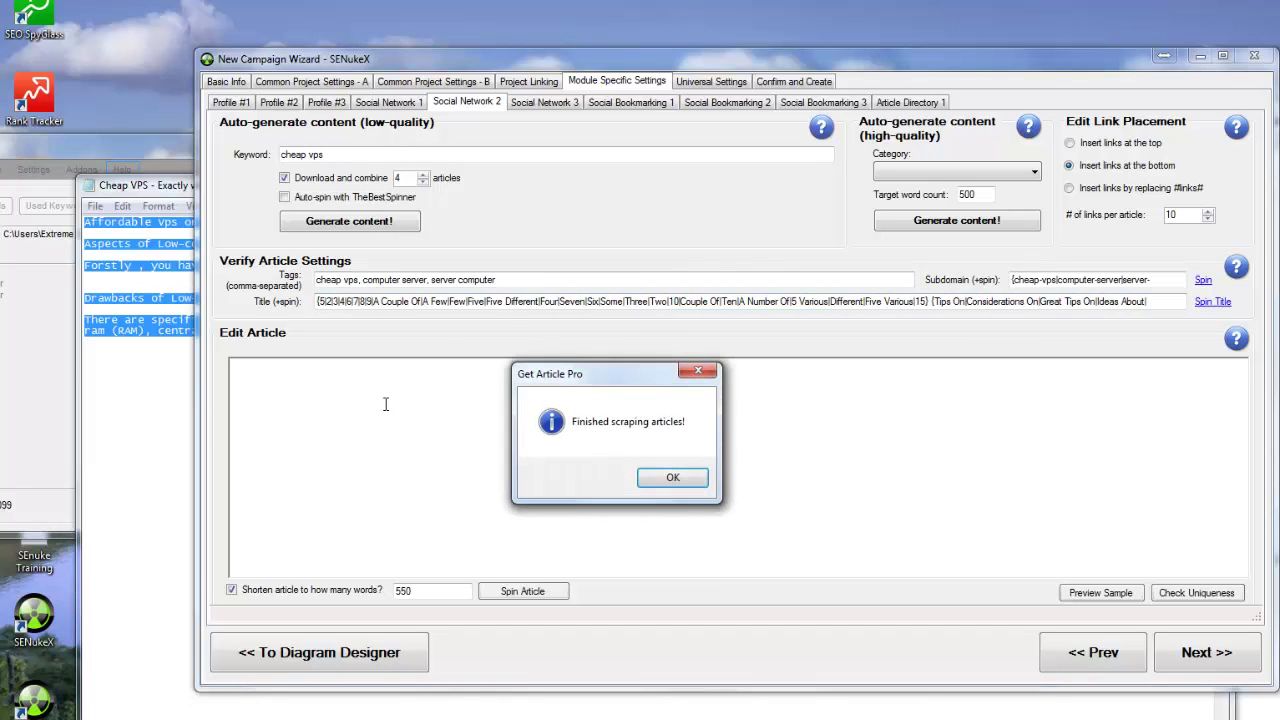
Enter #links# as the Social Network 2 article and preview a sample.
key("Return")
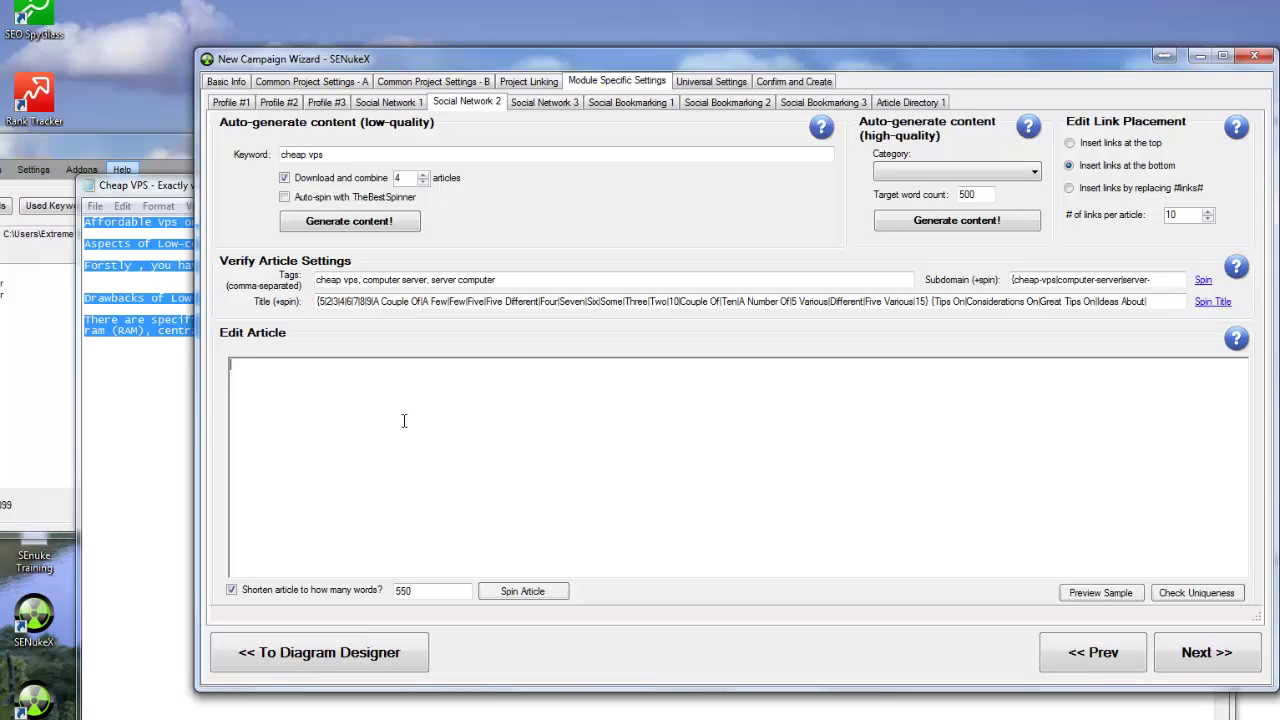
type("#links#")
left_click(1100, 593)
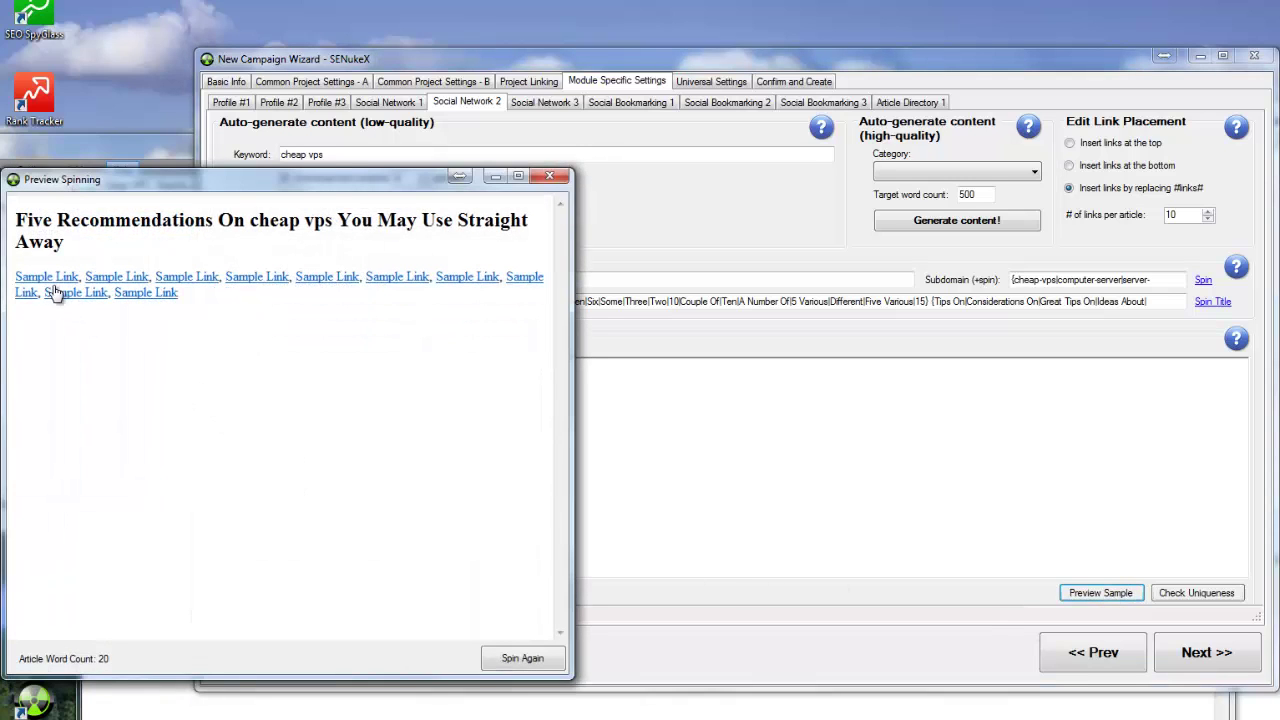
left_click_drag(360, 180, 1005, 90)
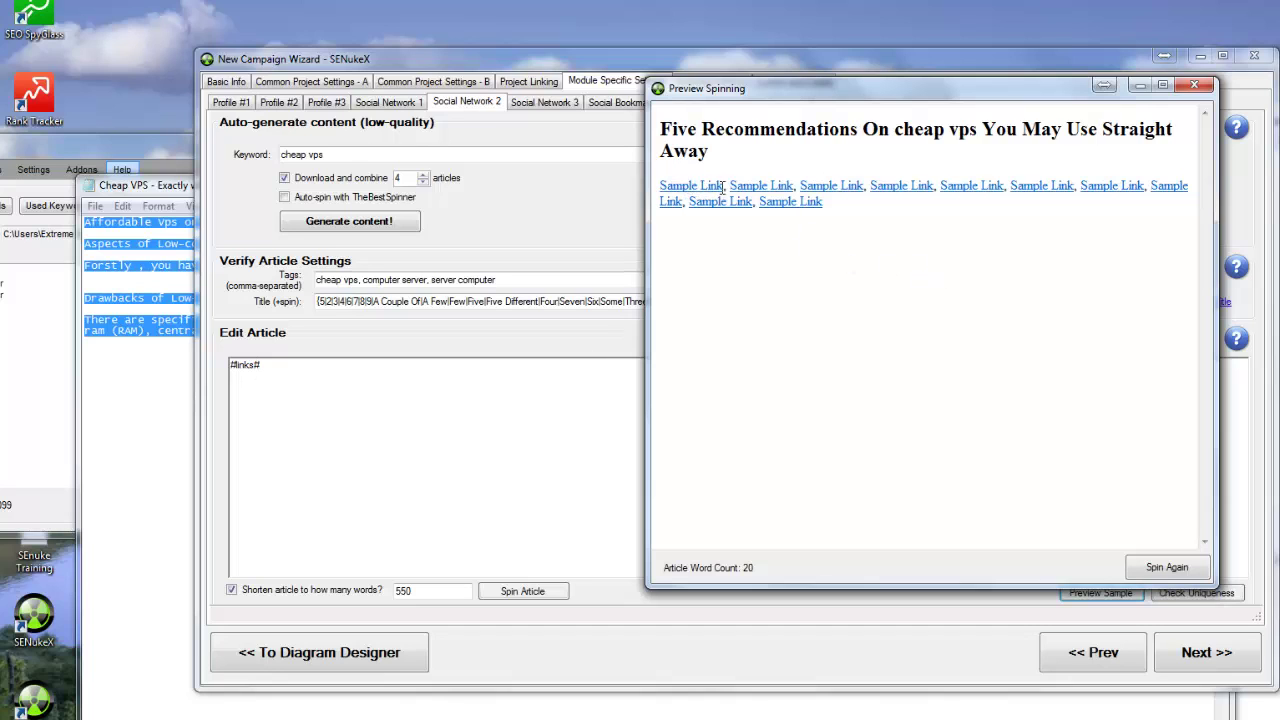
Close the spun preview, switch to 'Insert links at the bottom', and delete the #links# placeholder.
left_click(1195, 88)
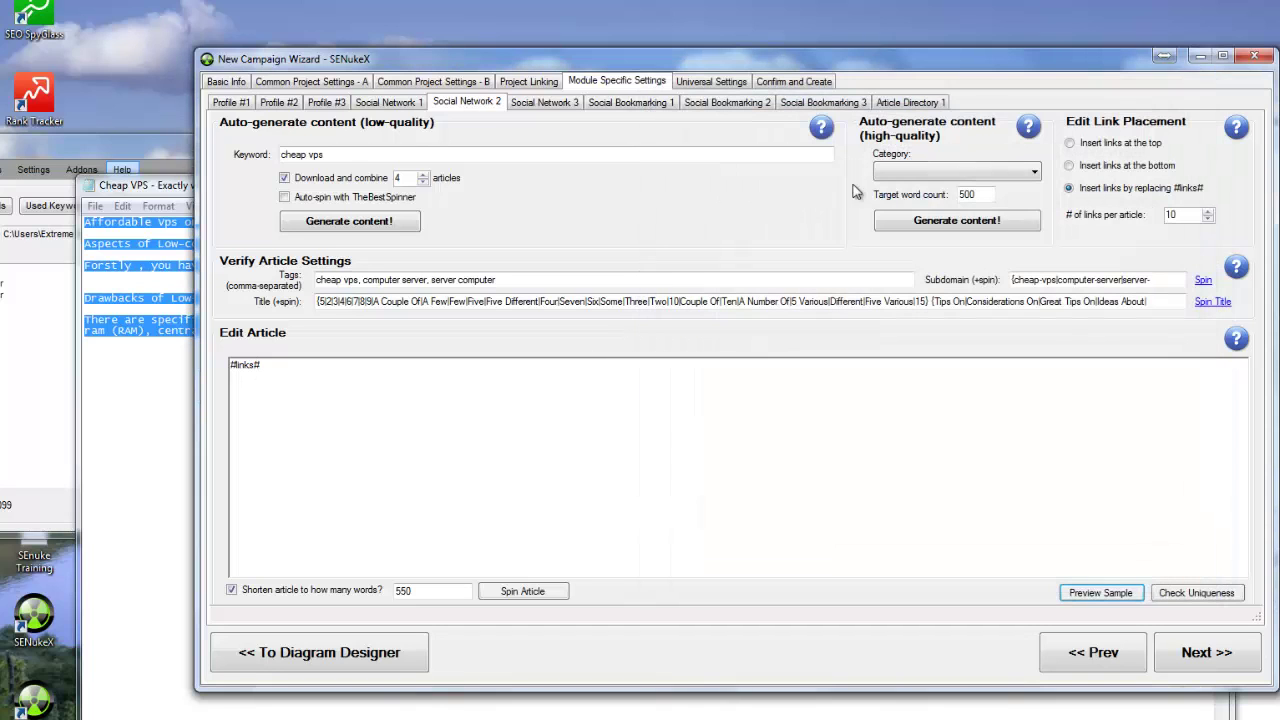
double_click(255, 366)
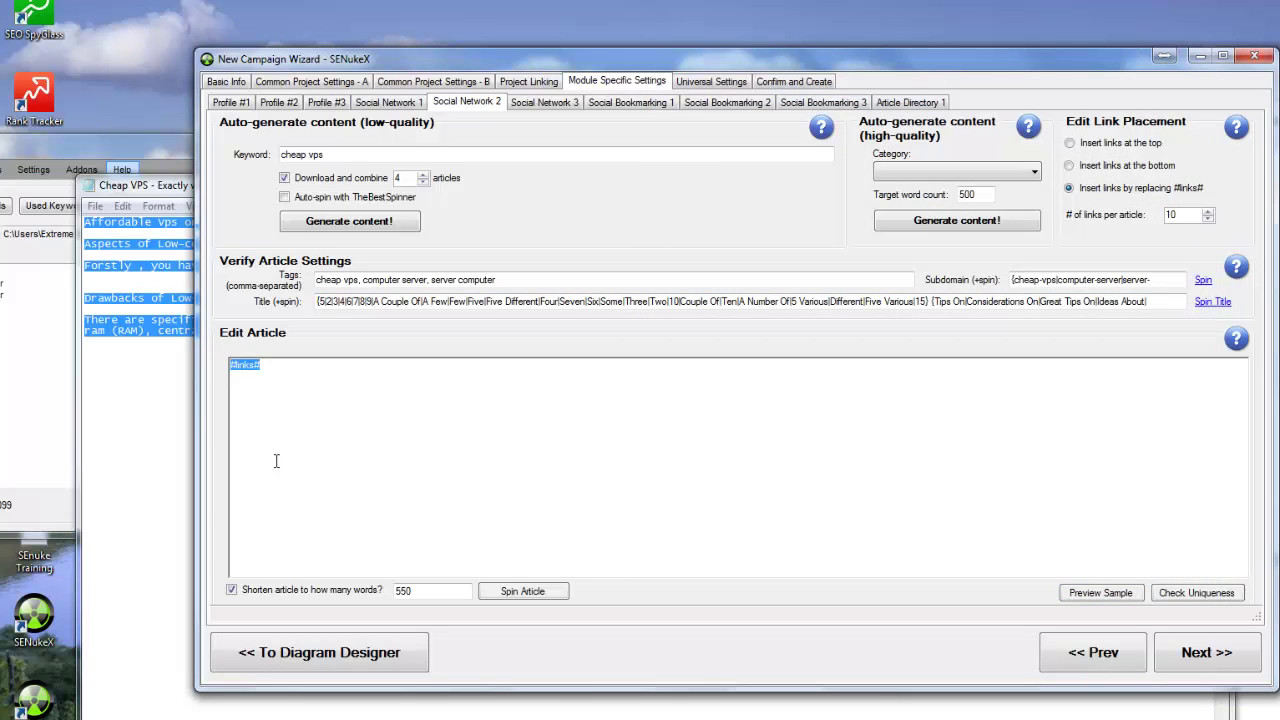
left_click(1071, 166)
double_click(243, 365)
key("Delete")
left_click_drag(537, 55, 526, 24)
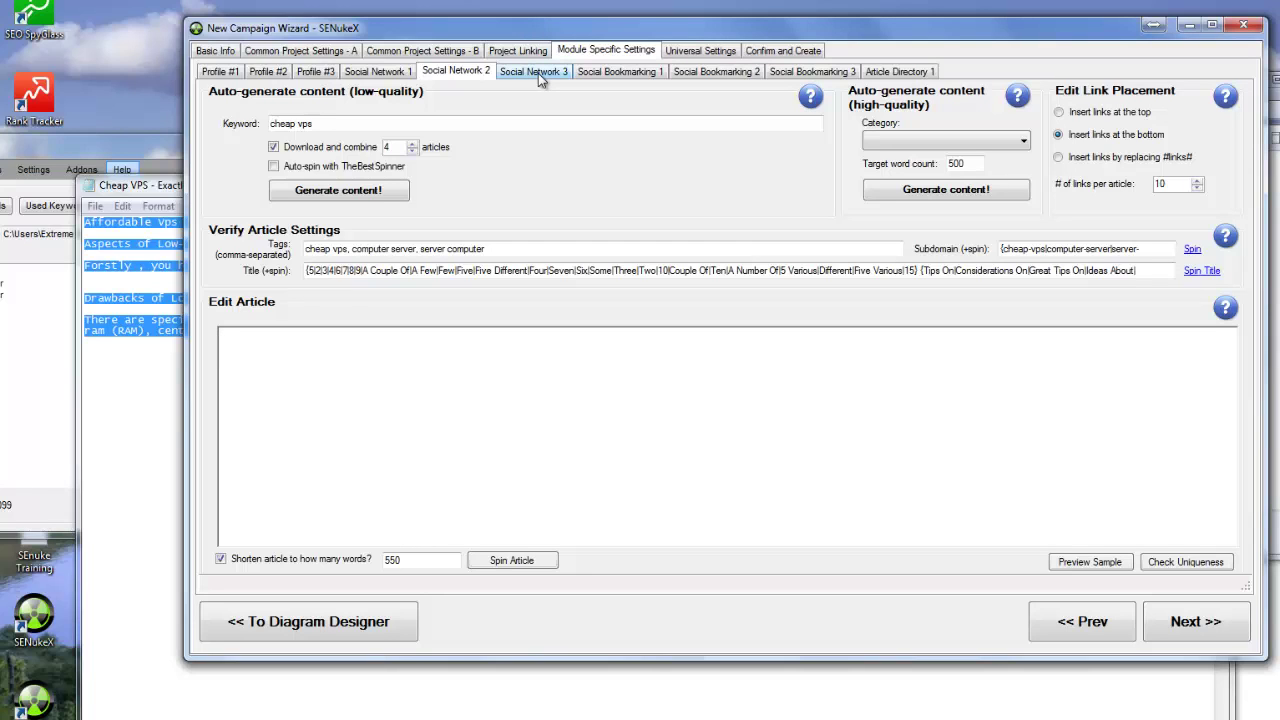
left_click_drag(612, 33, 614, 25)
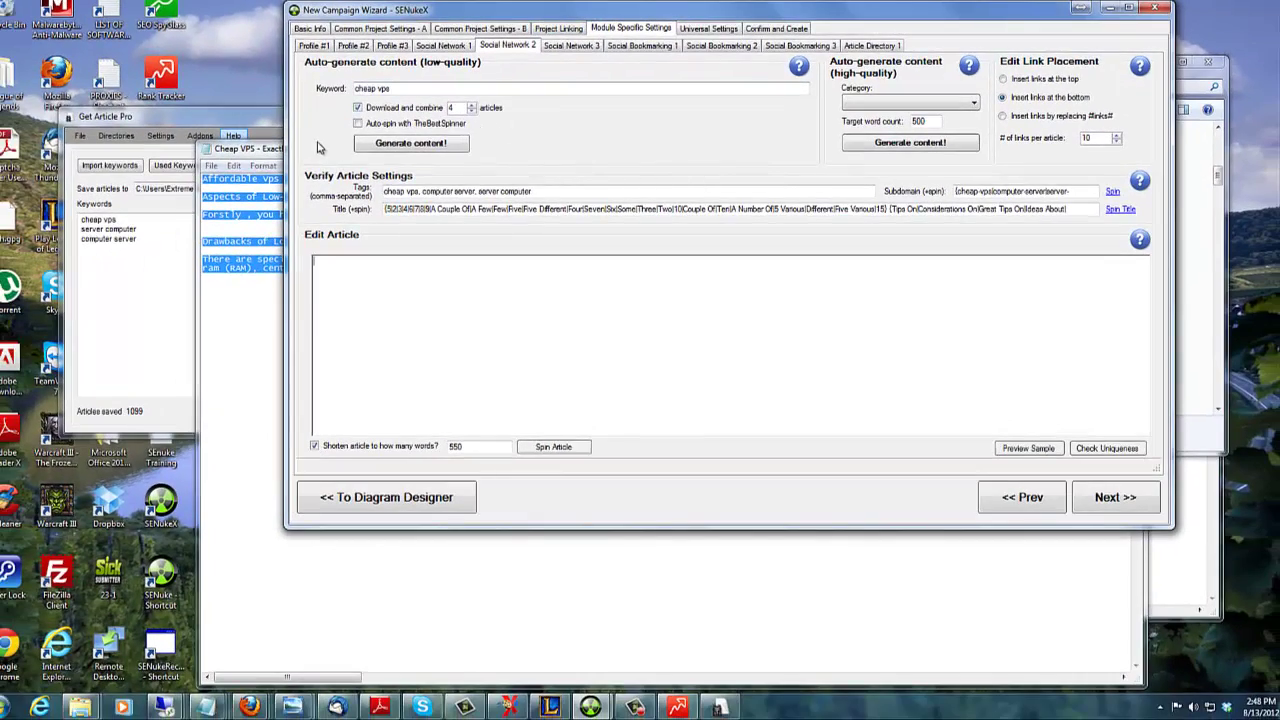
Close the advantages article and copy all text of the Cheap SEO Hosting Methods article.
left_click(258, 152)
left_click(1138, 145)
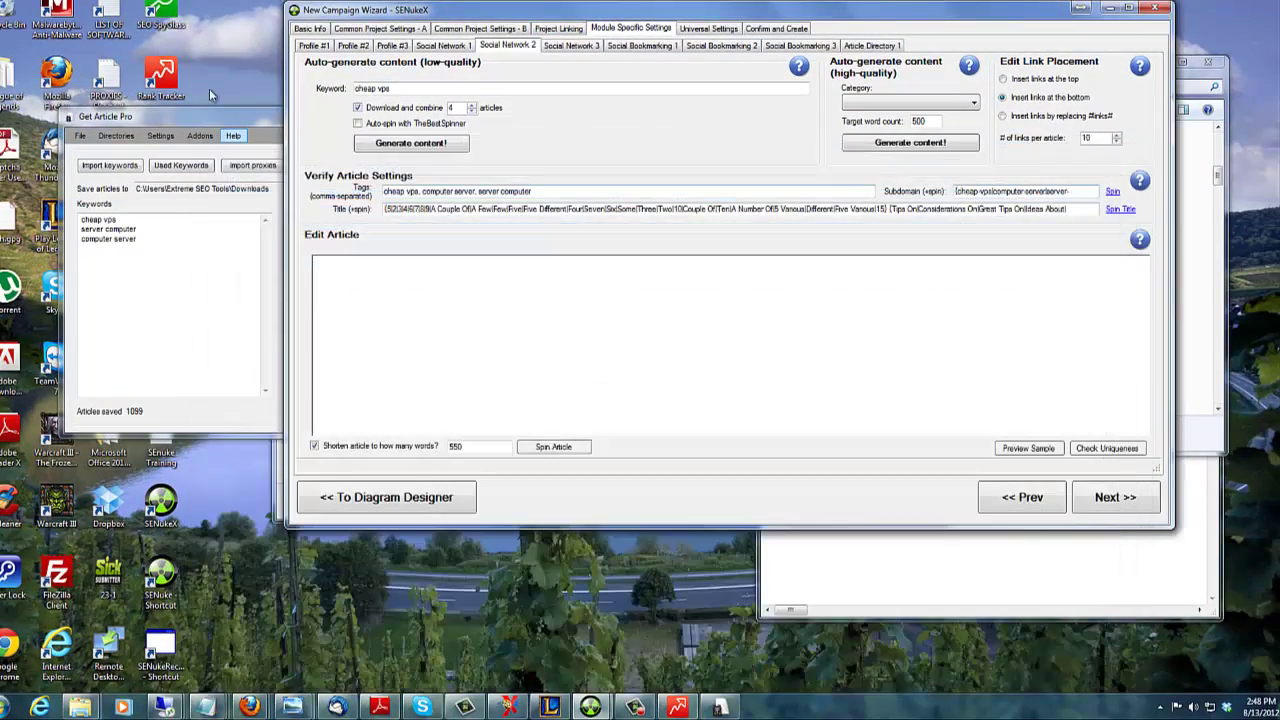
left_click_drag(368, 13, 253, 101)
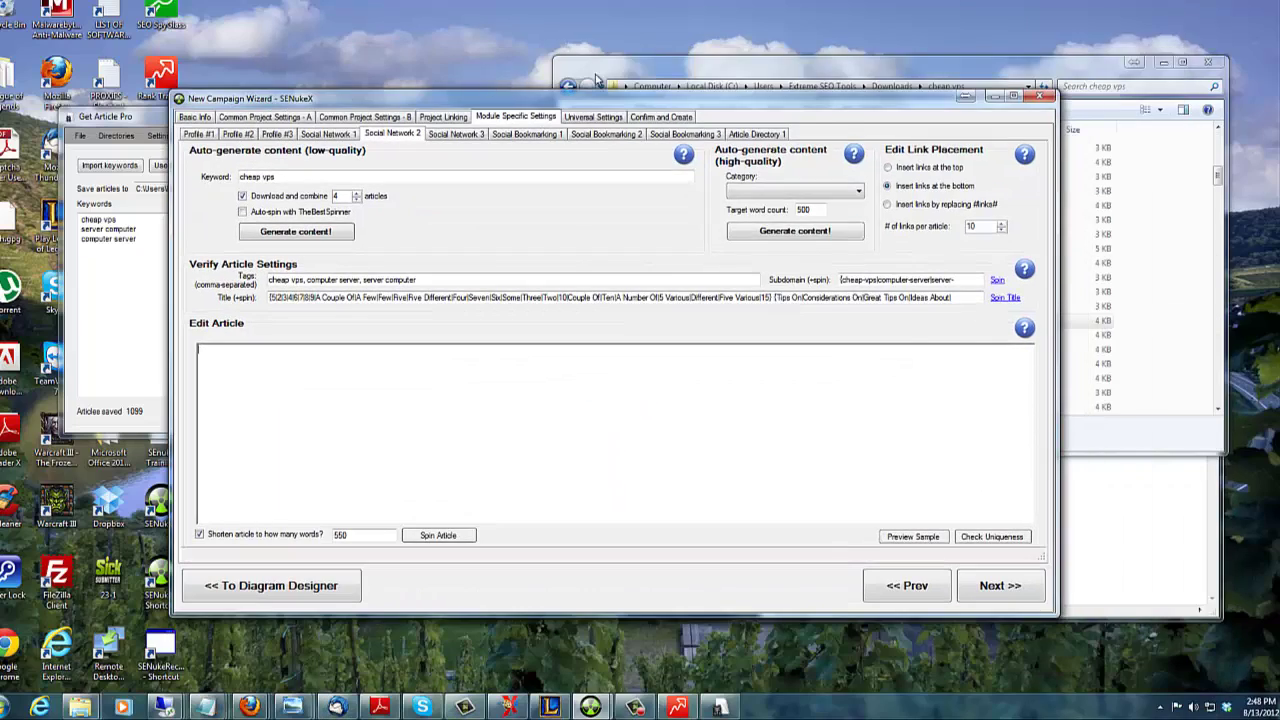
left_click(597, 74)
double_click(822, 291)
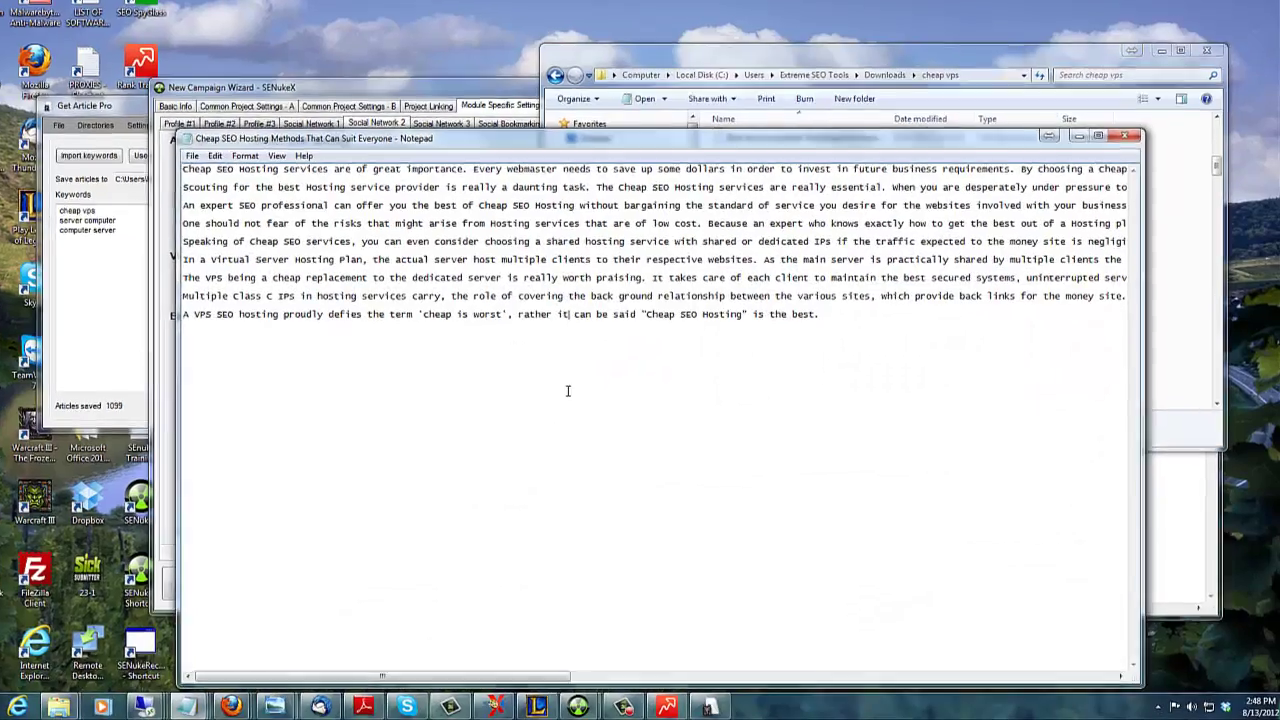
key("ctrl+a")
key("ctrl+c")
Paste it into the Social Network 2 article box and advance to Social Network 3.
left_click_drag(300, 119, 950, 331)
left_click(397, 434)
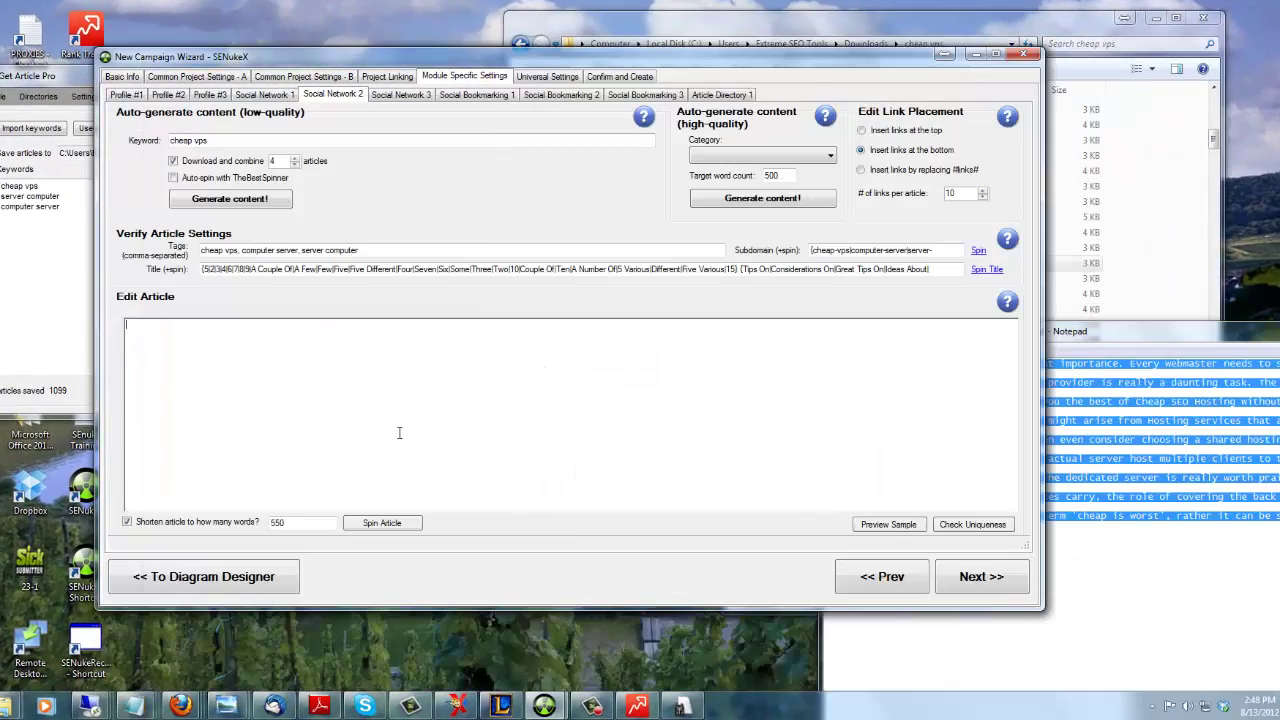
key("ctrl+v")
left_click(972, 576)
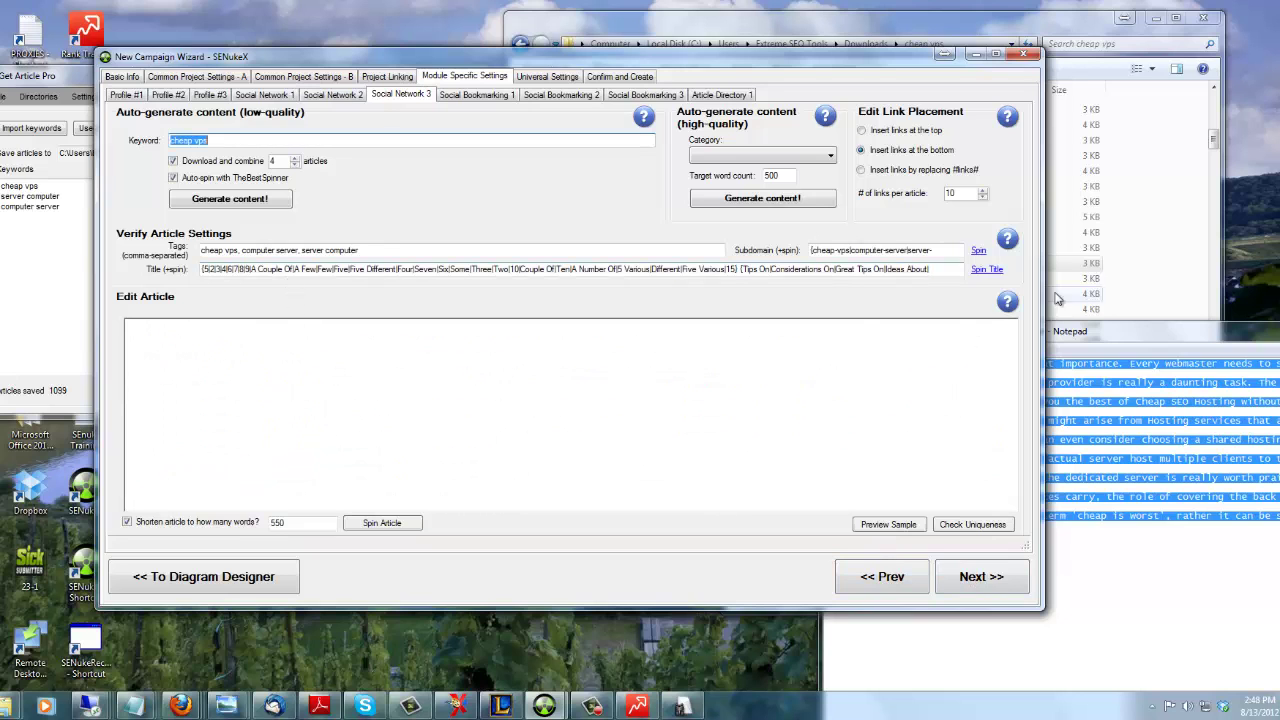
Paste the Businesses Use VPS article into the Social Network 3 article box.
left_click(1046, 48)
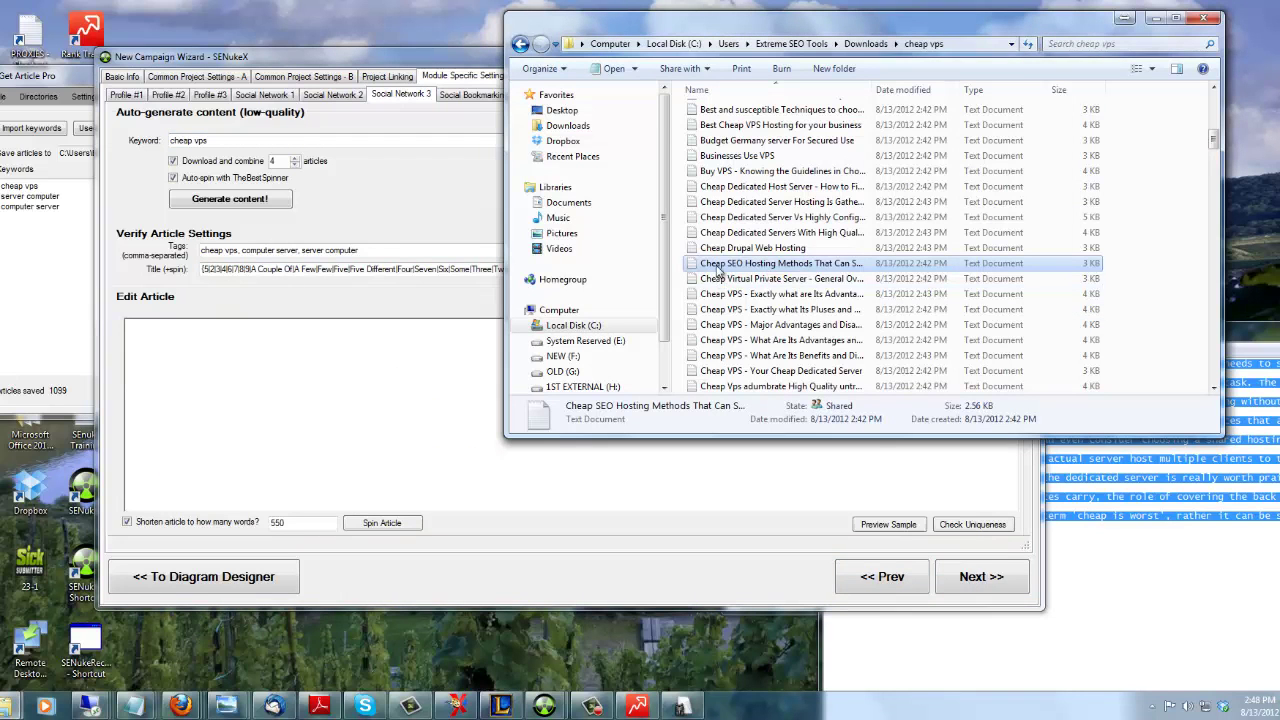
double_click(738, 157)
key("ctrl+a")
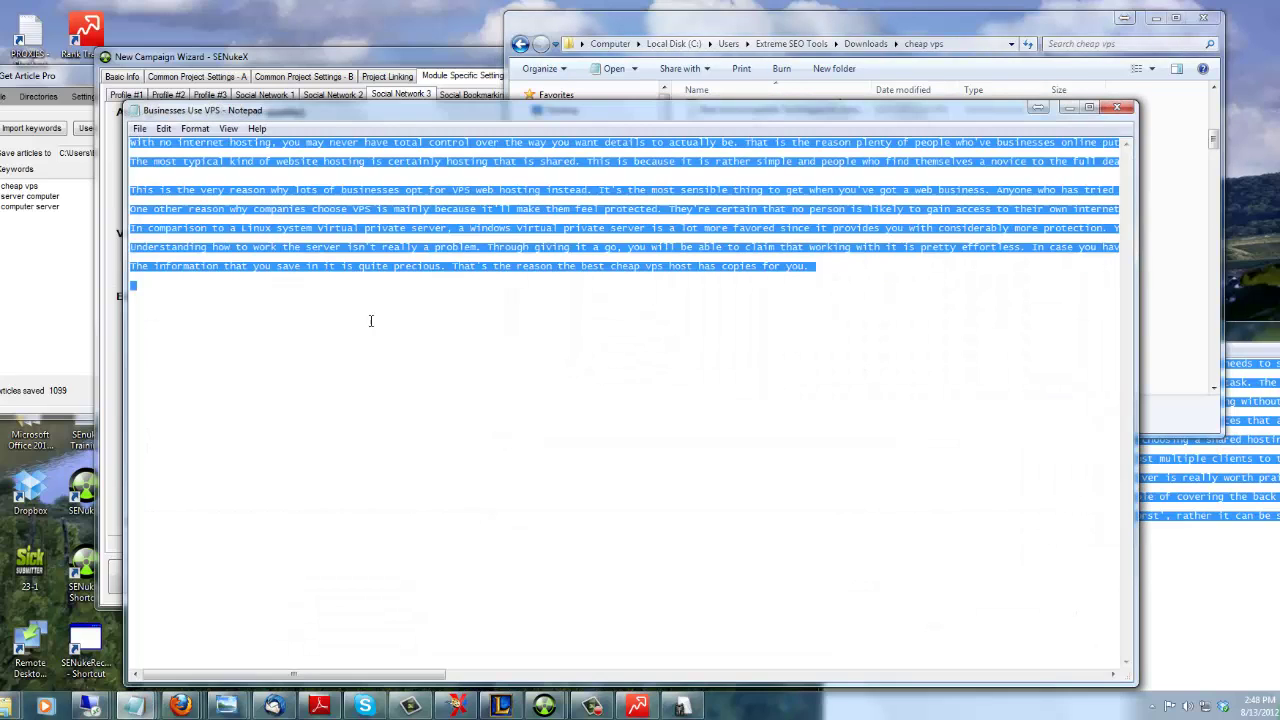
left_click_drag(289, 113, 635, 226)
left_click(249, 374)
key("ctrl+v")
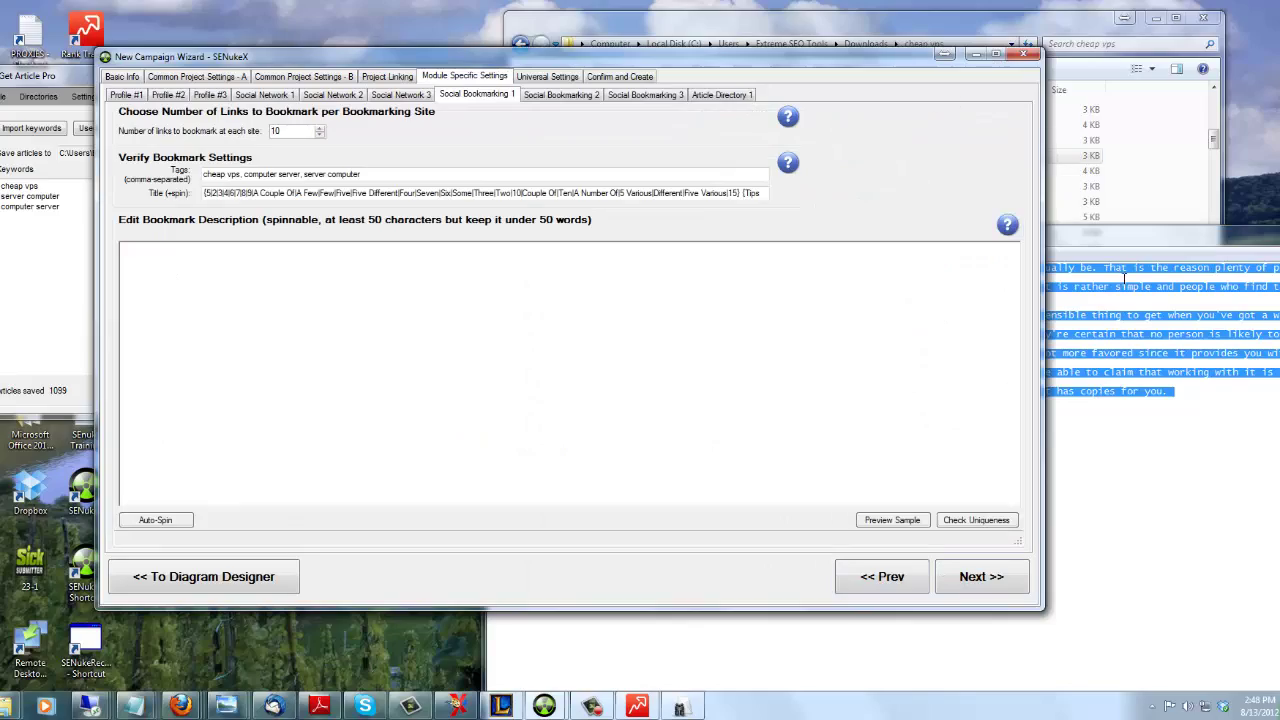
Paste the Benefits of Cheap VPS Hosting article text into the bookmark description.
left_click(1085, 25)
scroll(775, 210, "up", 3)
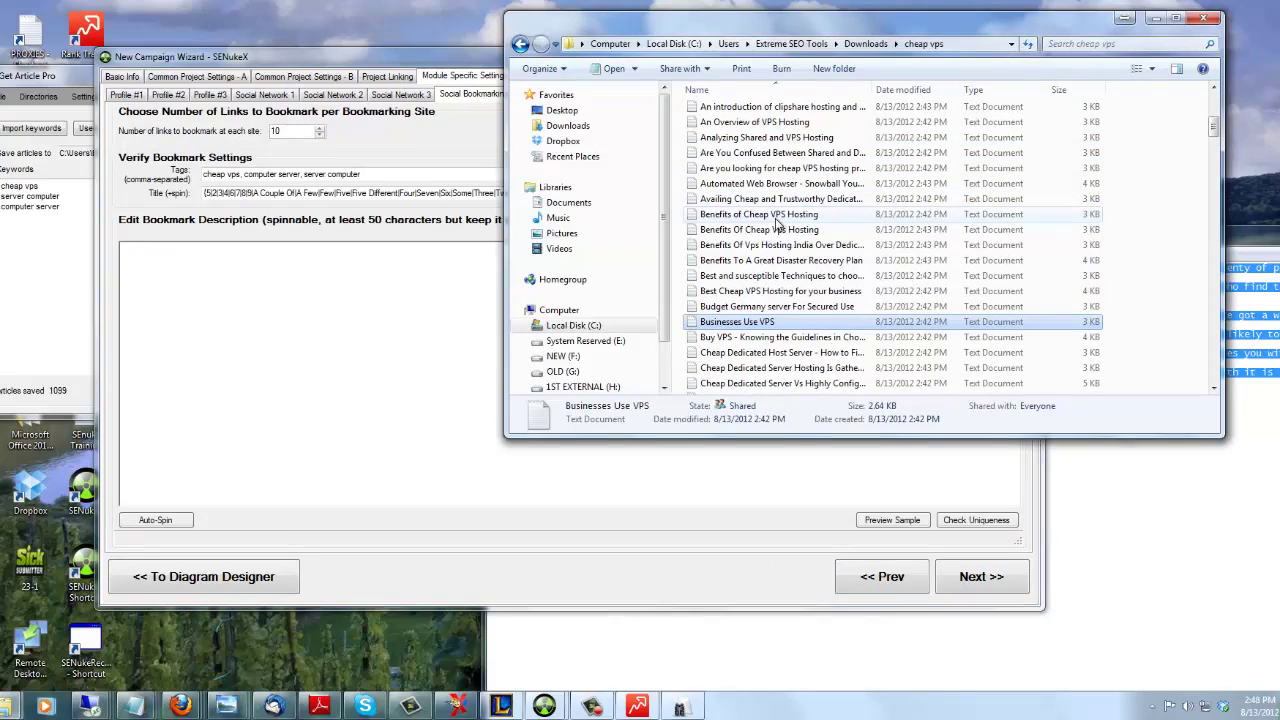
double_click(795, 215)
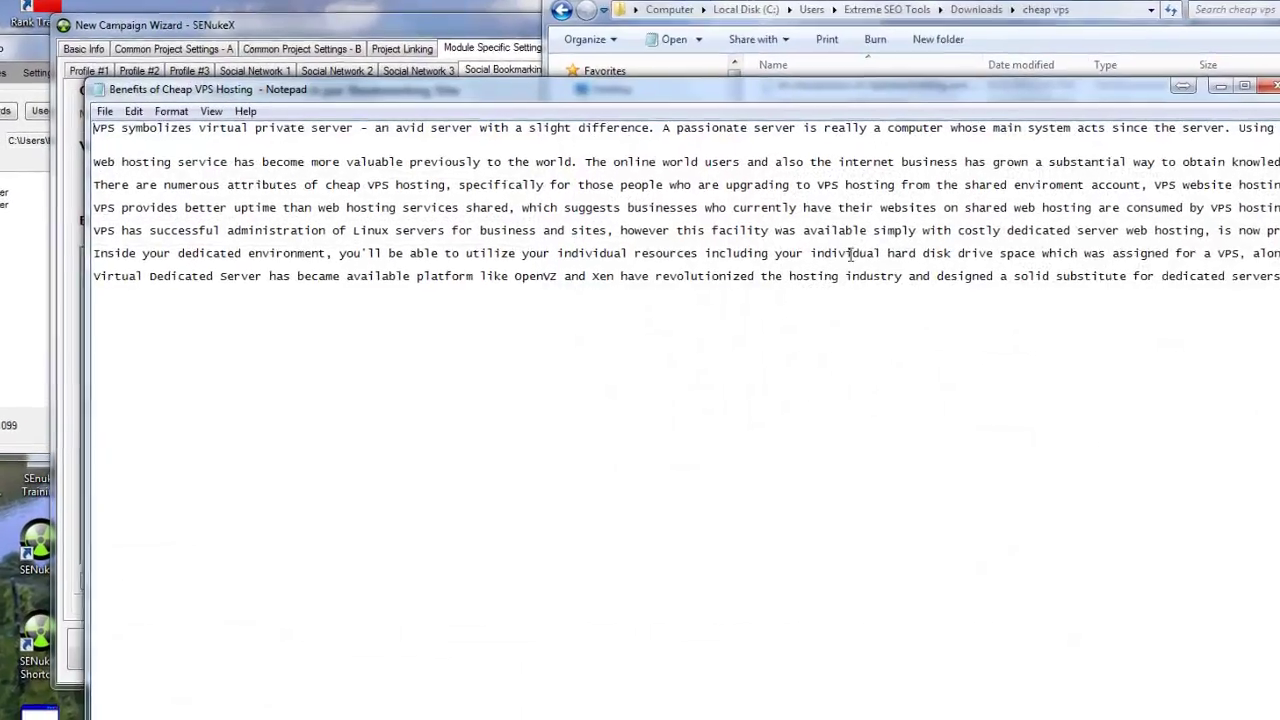
key("ctrl+a")
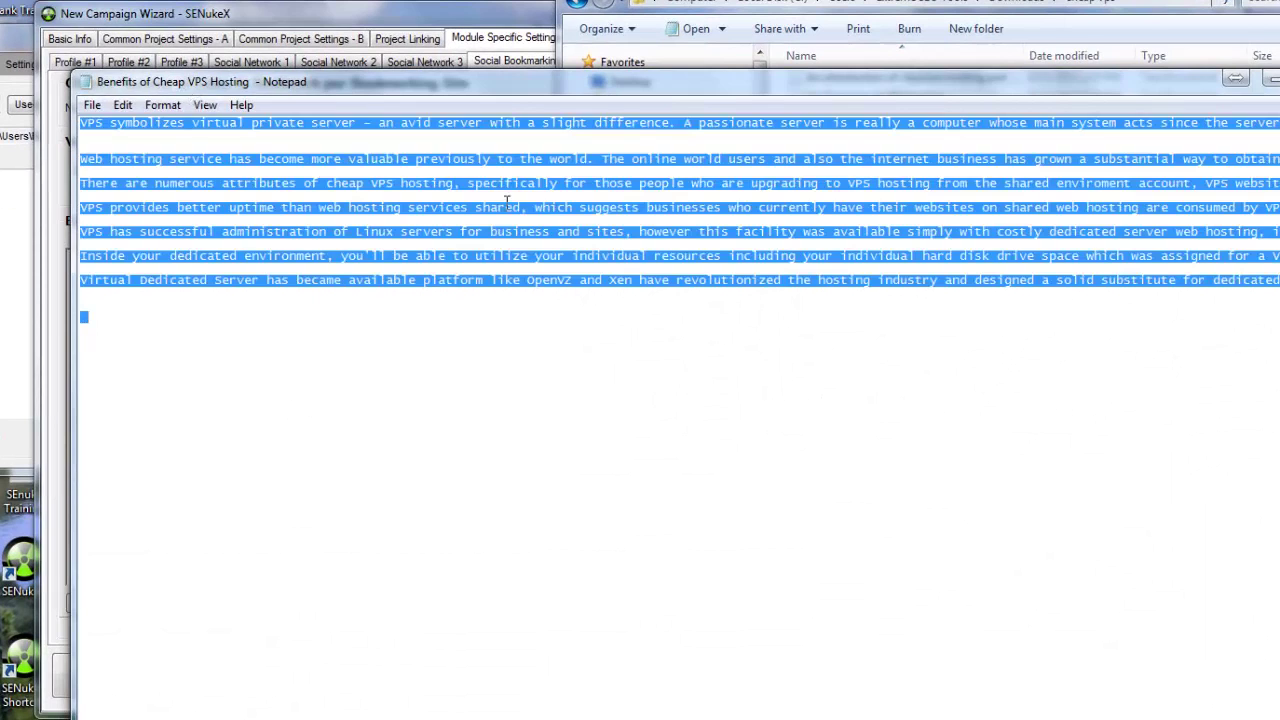
key("alt+Tab")
key("ctrl+v")
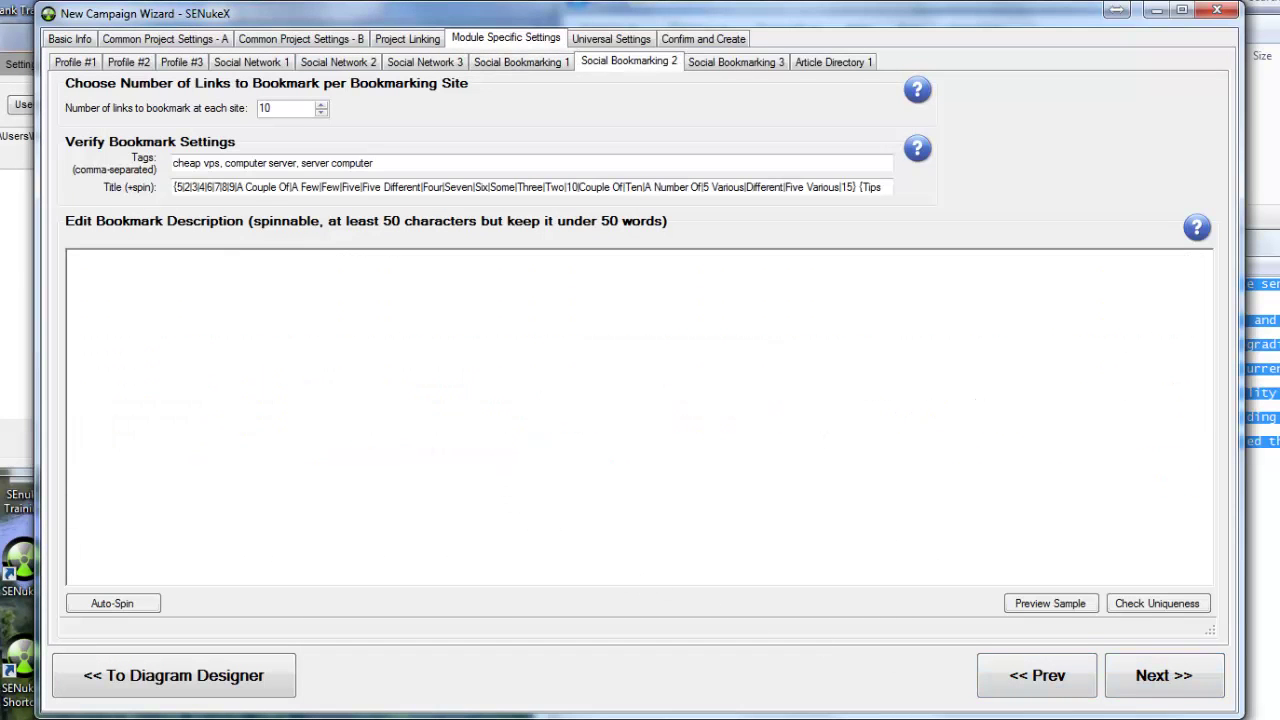
Check Get Article Pro's keywords, then bring up the Bio / About Spinner V2 window.
key("alt+Tab")
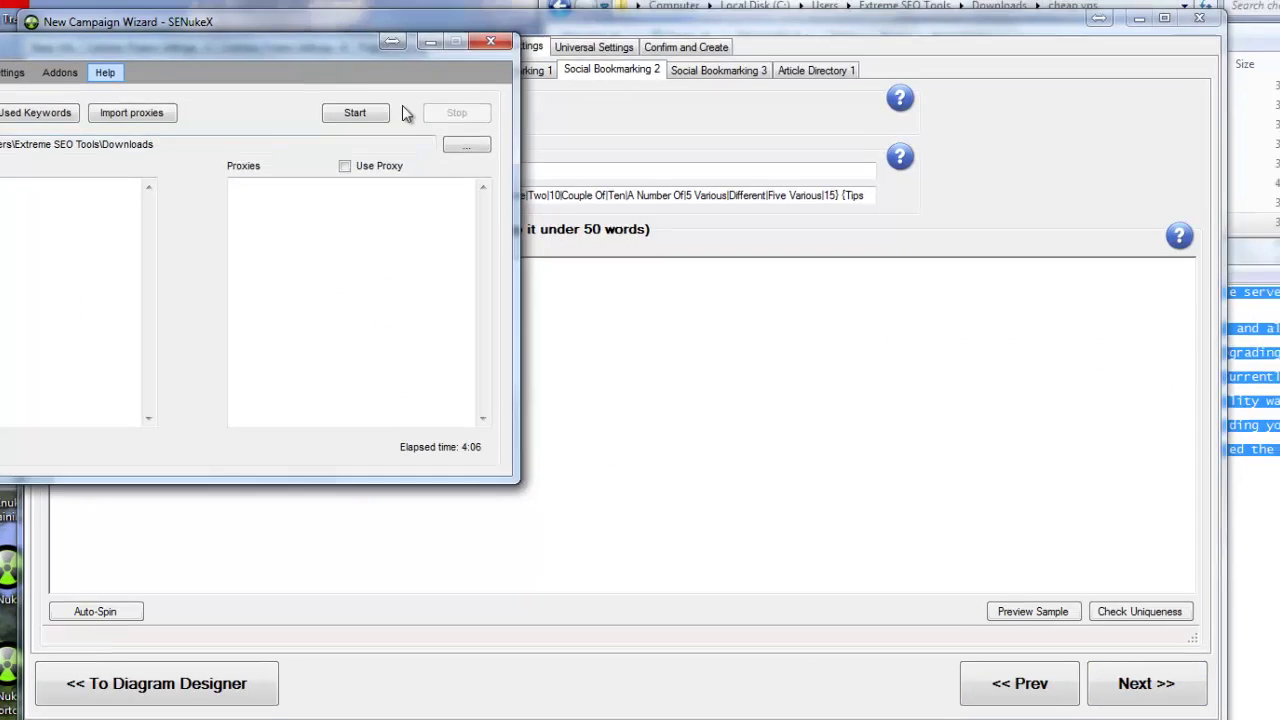
left_click_drag(318, 42, 1221, 46)
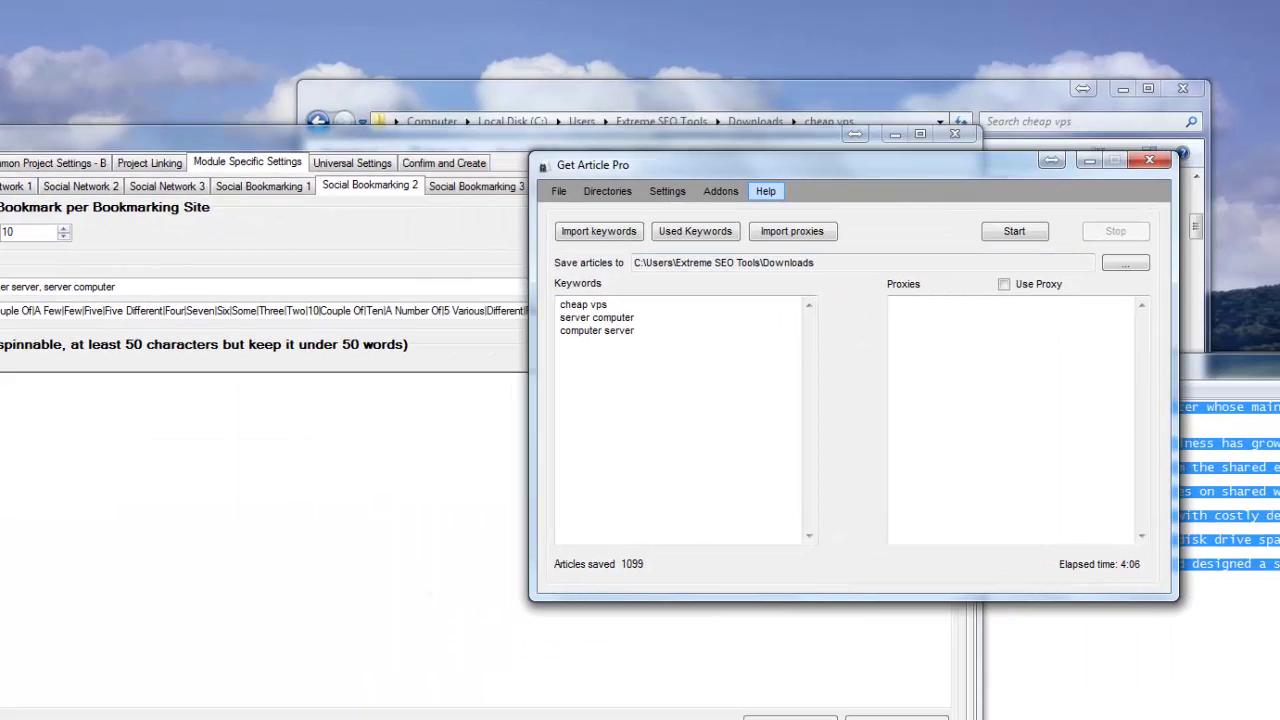
key("alt+Tab")
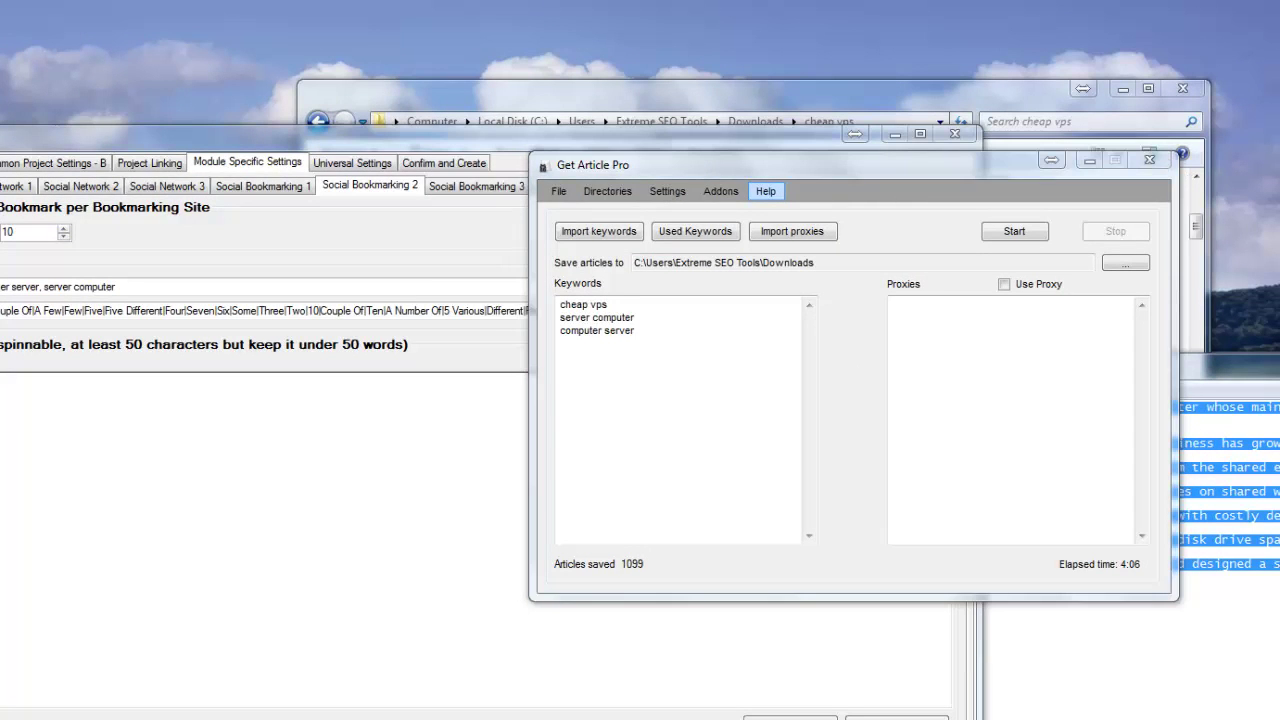
key("alt+Tab")
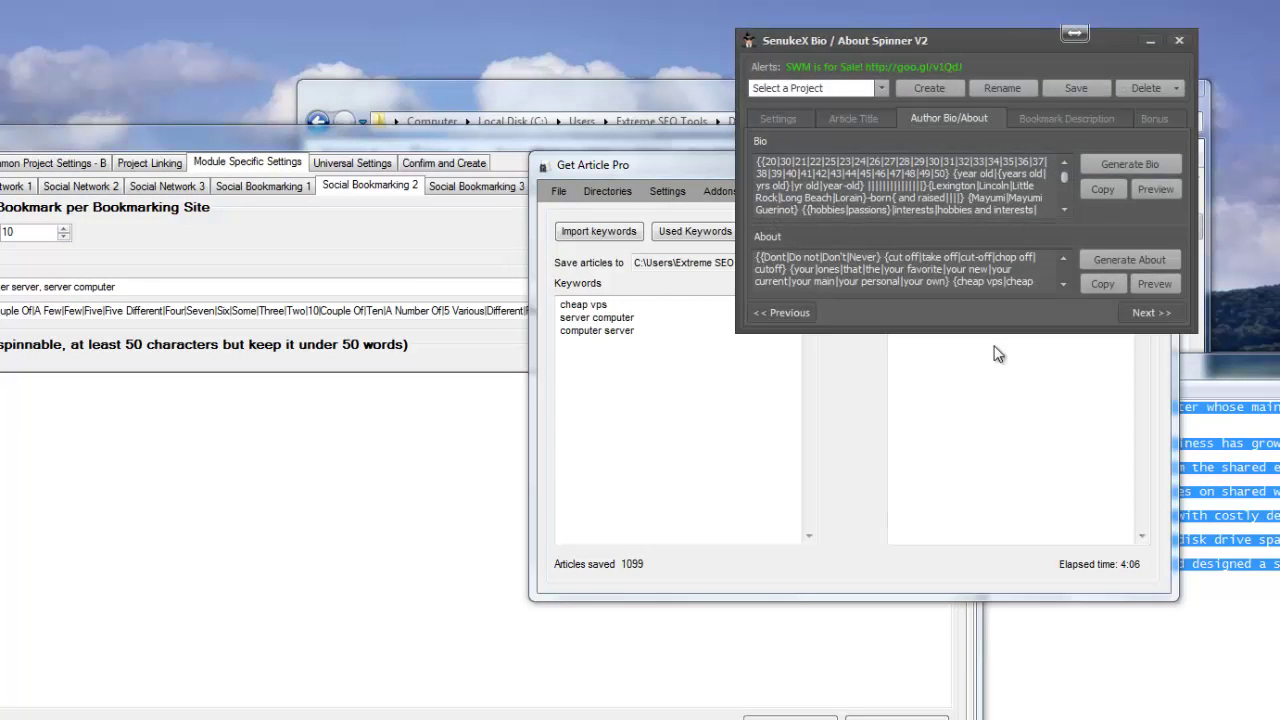
Generate a spun bookmark description, paste it into Social Bookmarking 2, and go to Social Bookmarking 3.
left_click_drag(907, 39, 817, 77)
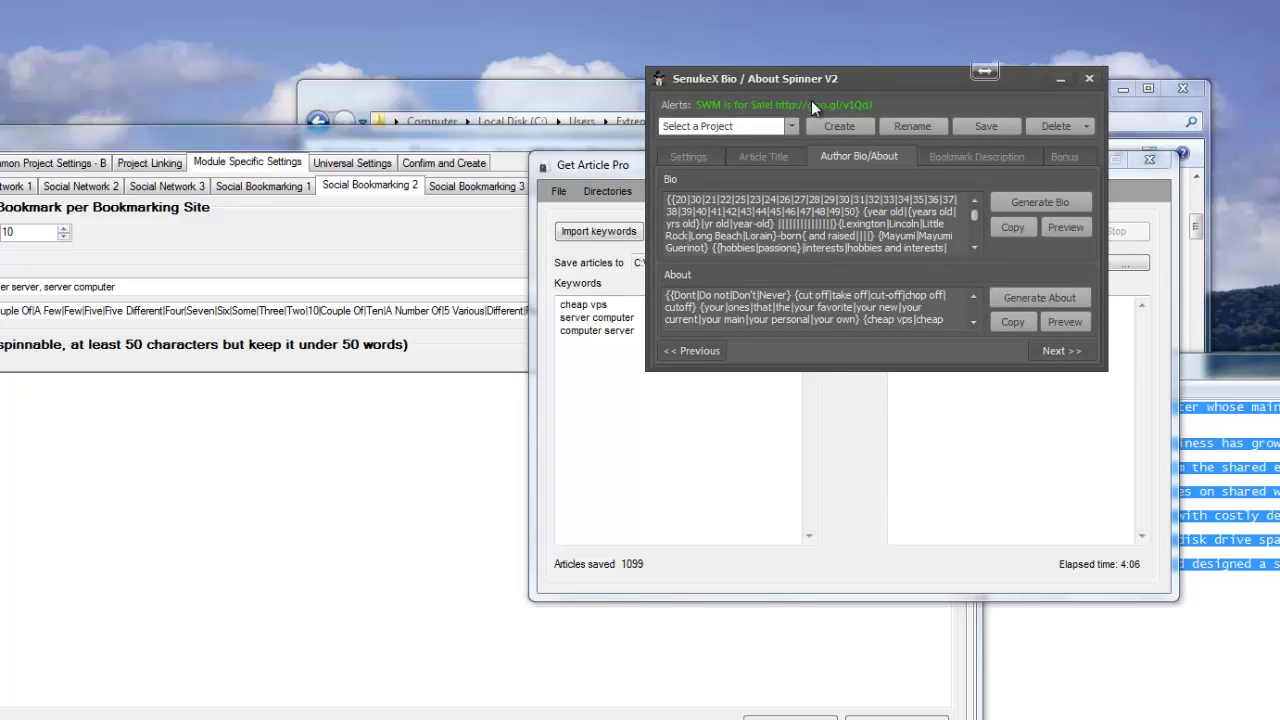
left_click(948, 157)
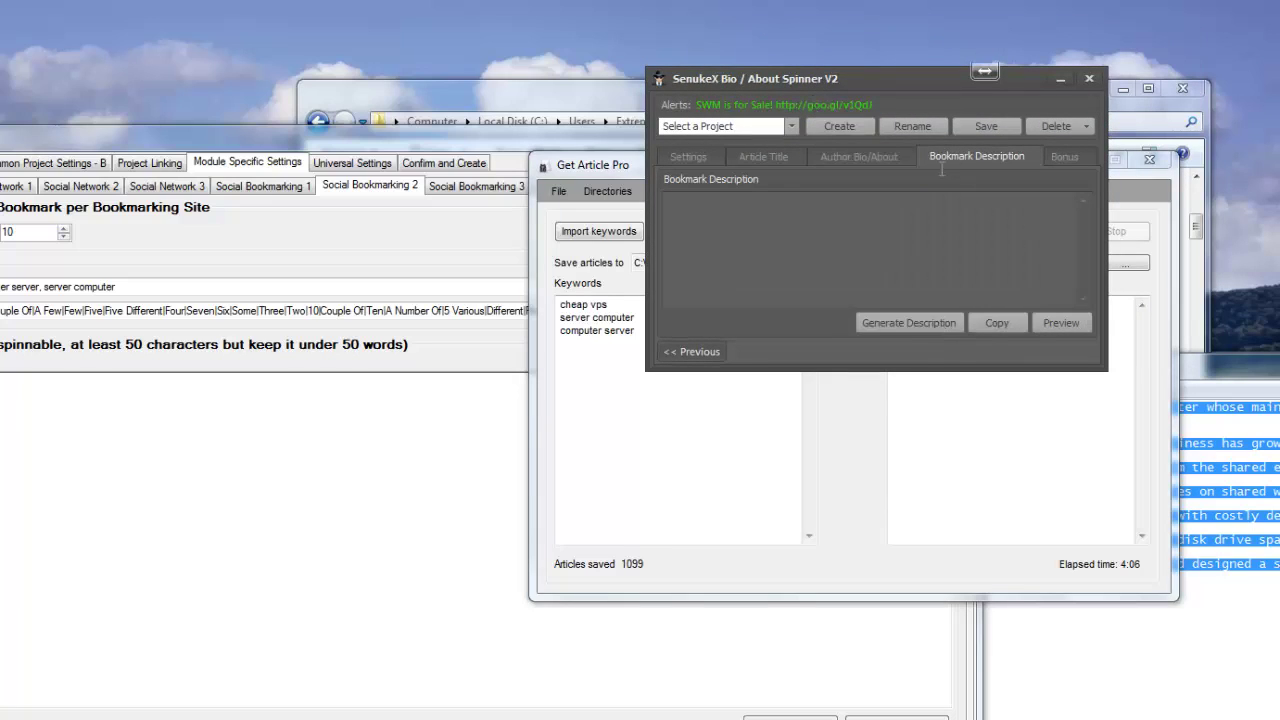
left_click(920, 324)
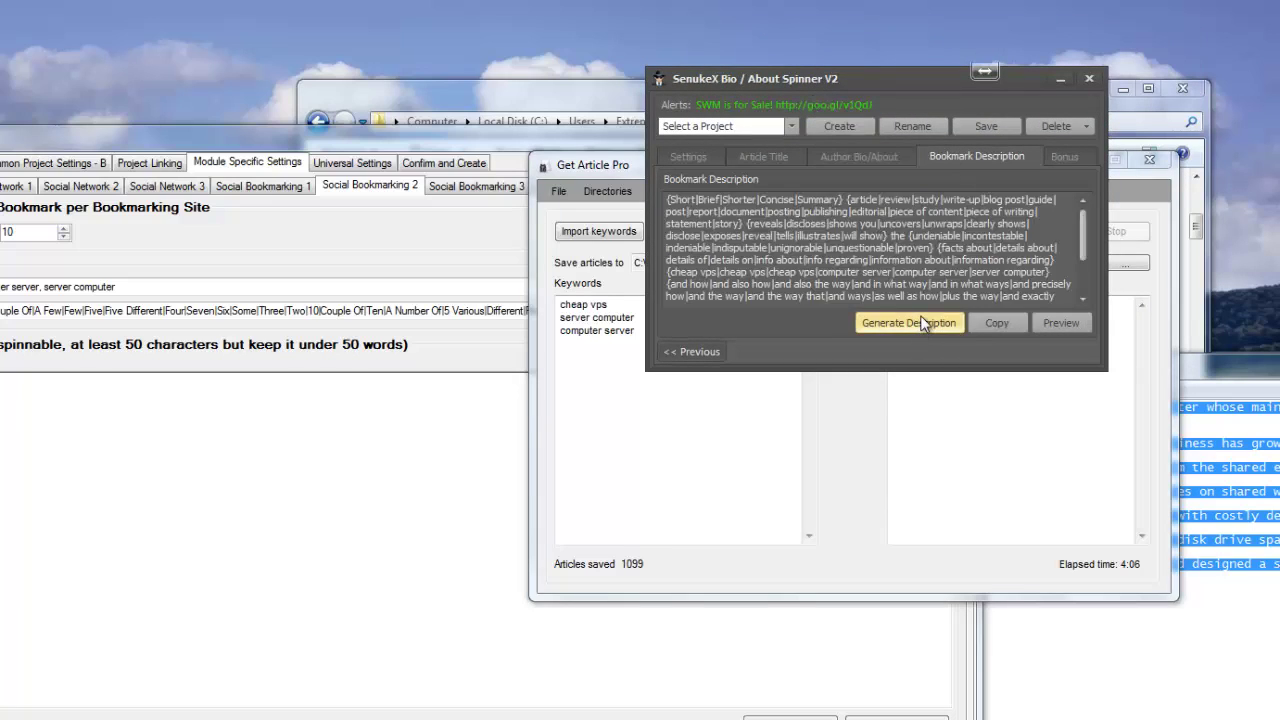
left_click(997, 324)
left_click(16, 468)
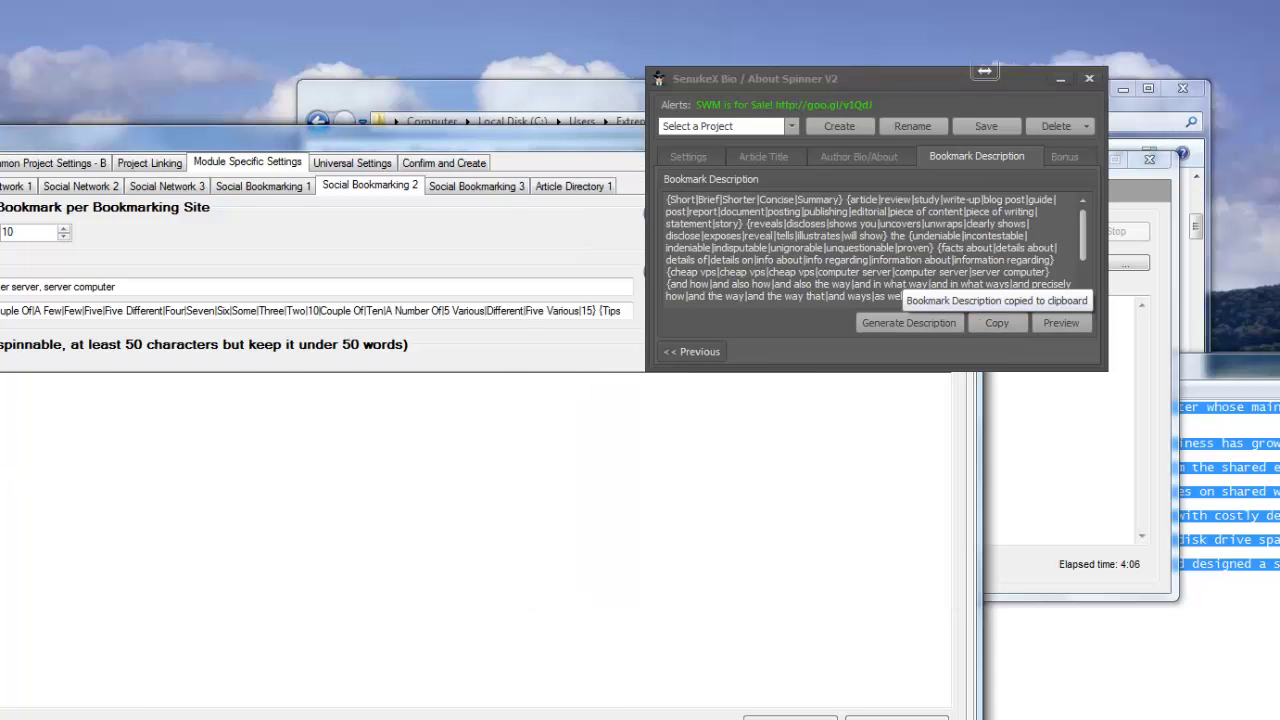
key("ctrl+v")
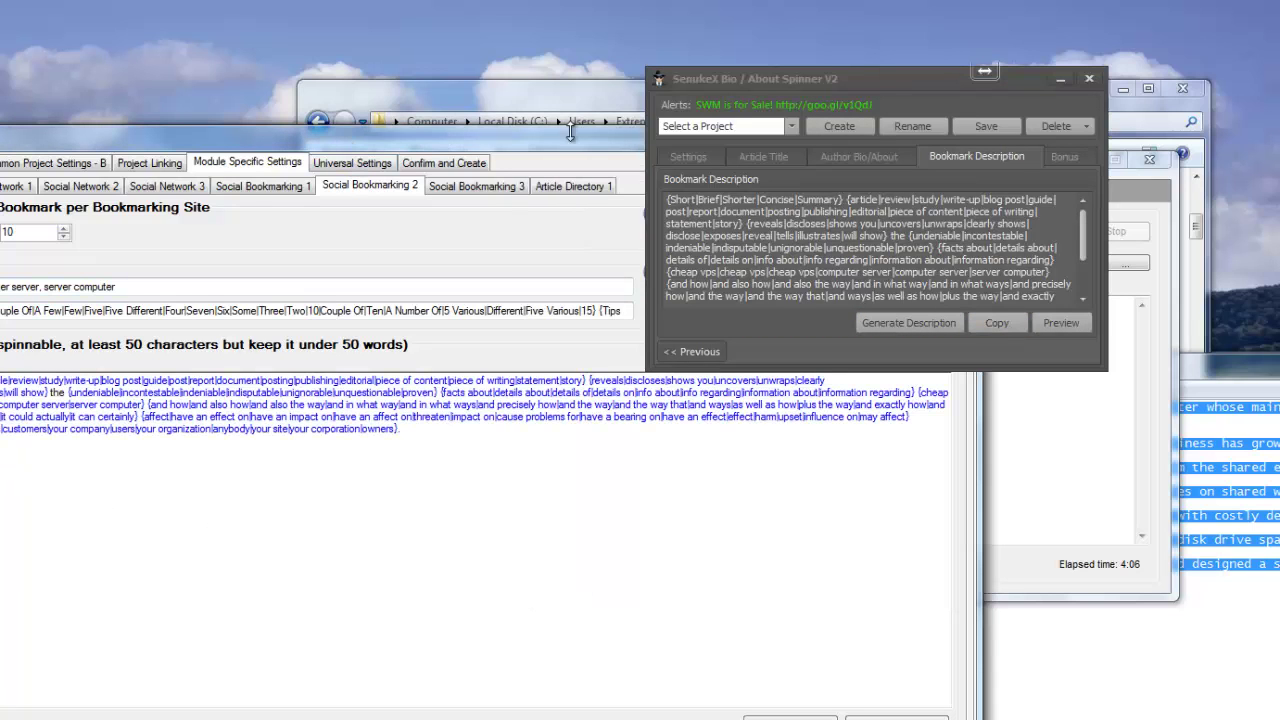
mouse_move(692, 80)
left_mouse_down()
mouse_move(695, 16)
mouse_move(692, 118)
mouse_move(734, 82)
left_mouse_up()
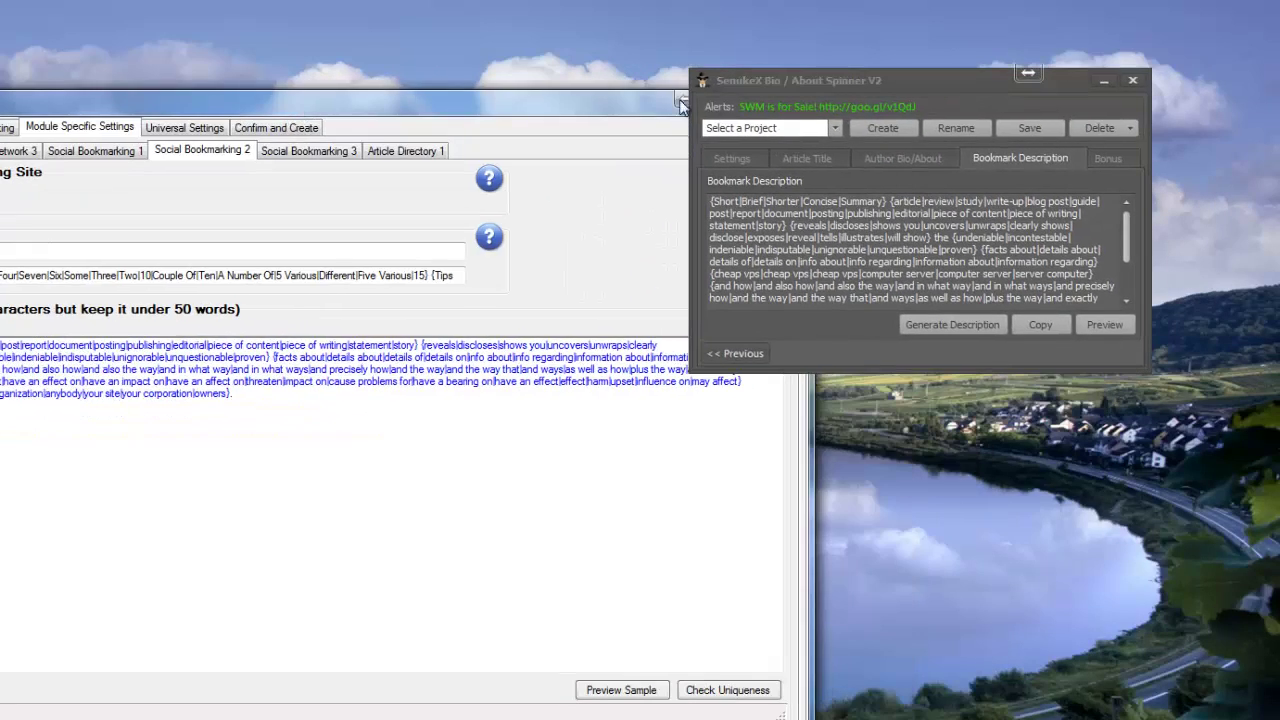
left_click_drag(811, 85, 961, 49)
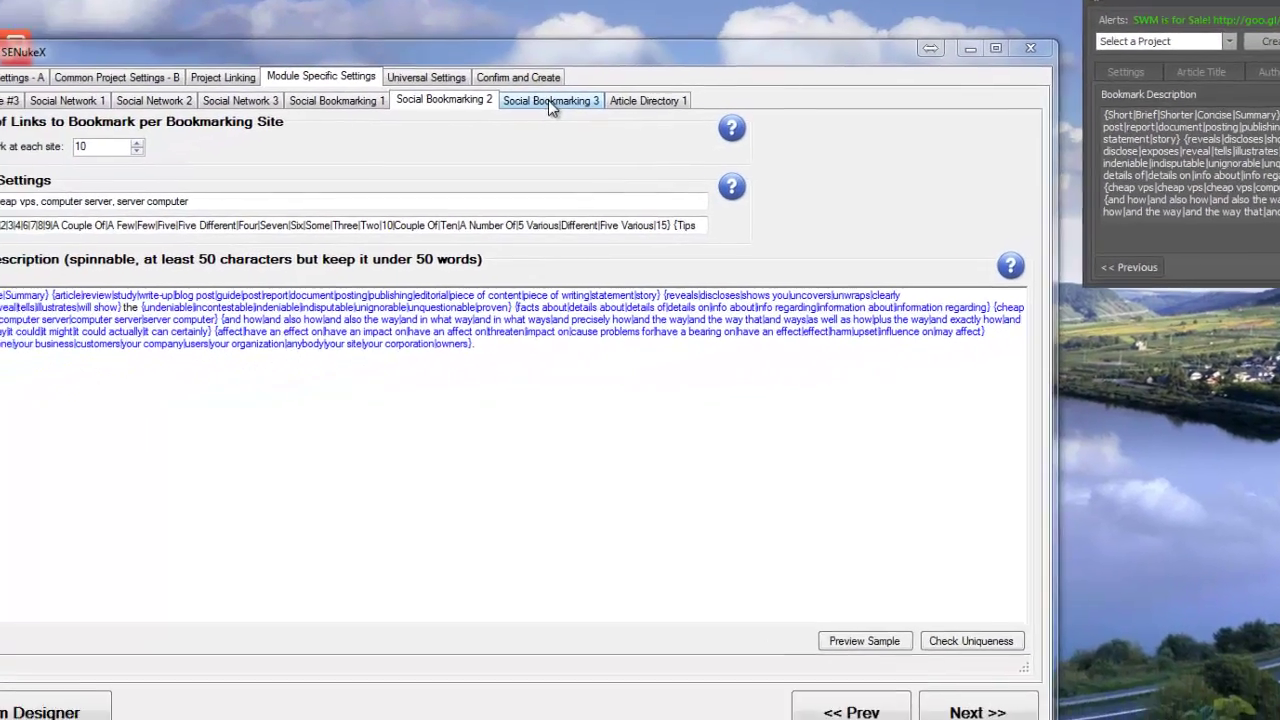
left_click(308, 152)
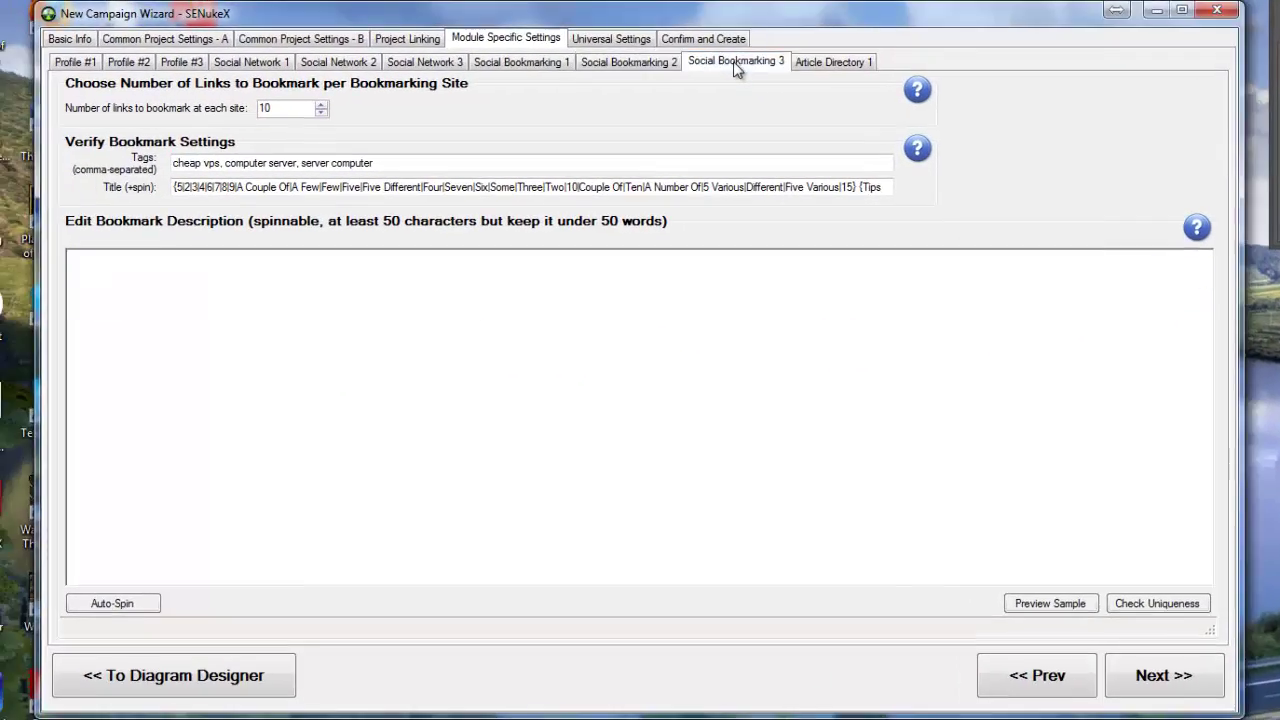
On Article Directory 1, lower links per article to 2 and uncheck Auto-spin with TheBestSpinner.
left_click(832, 62)
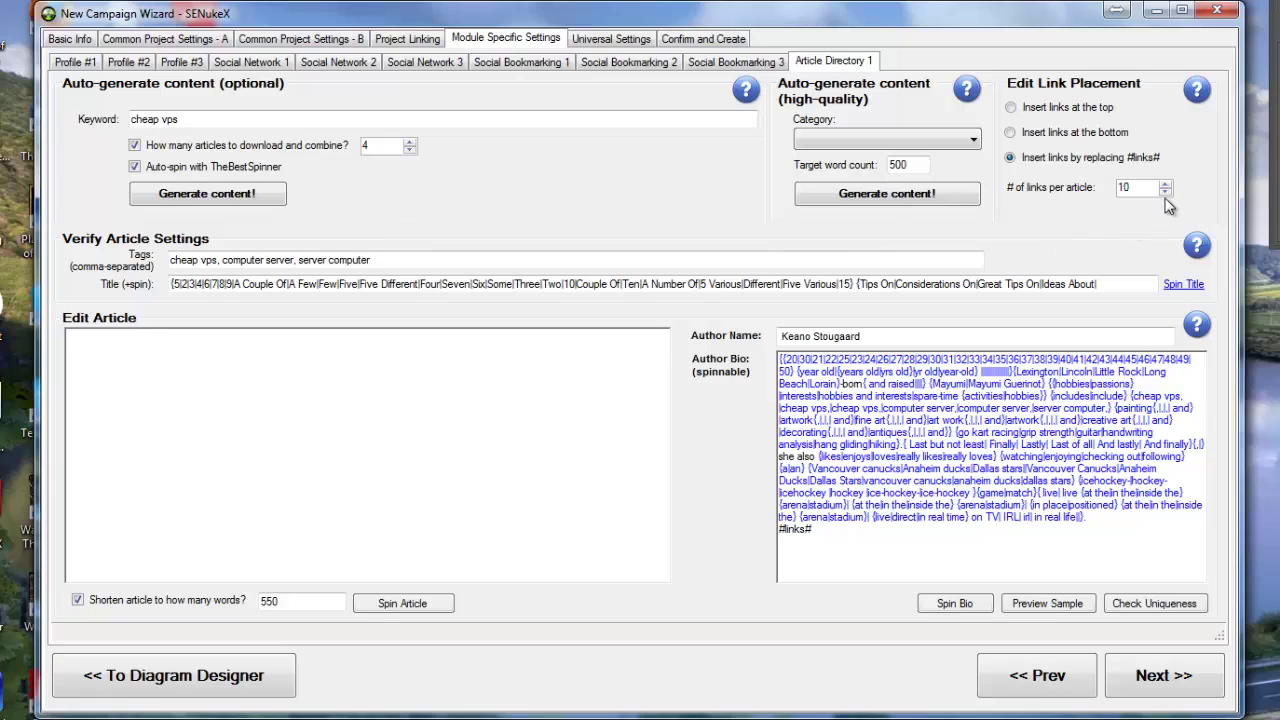
left_click(1165, 192)
left_click(1165, 192)
left_click(1165, 192)
left_click(1165, 192)
left_click(1165, 192)
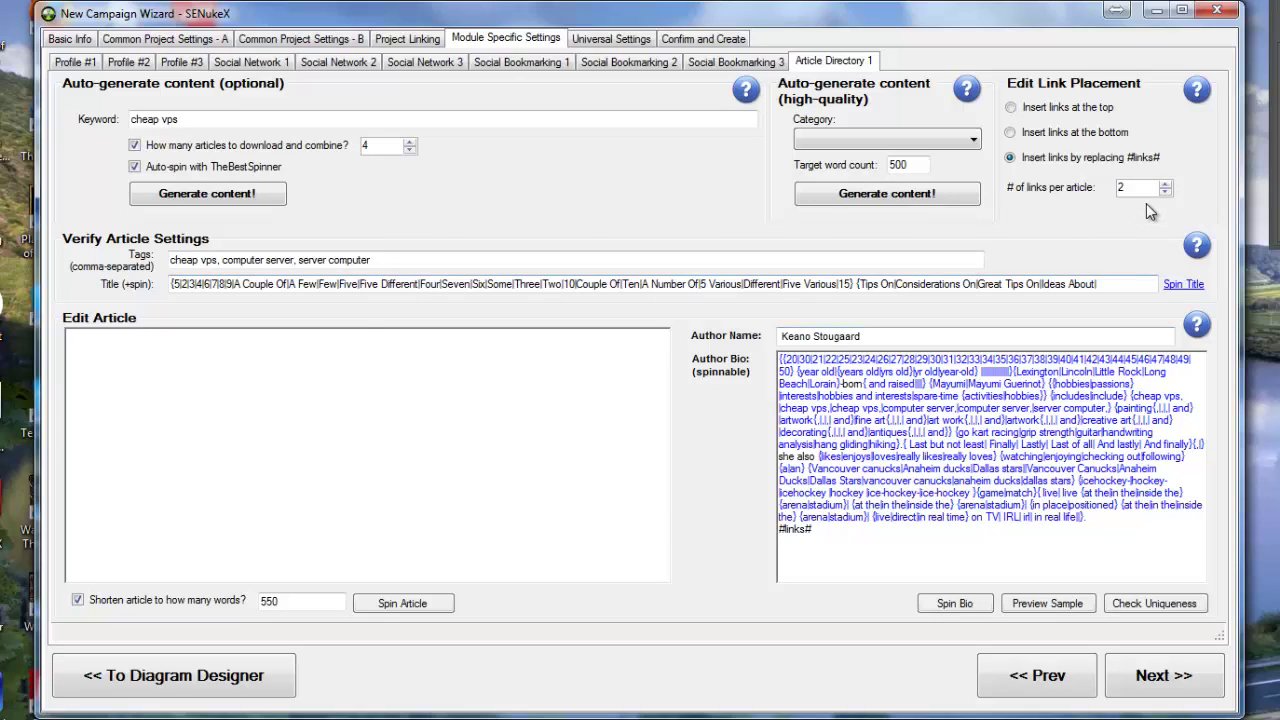
left_click(196, 170)
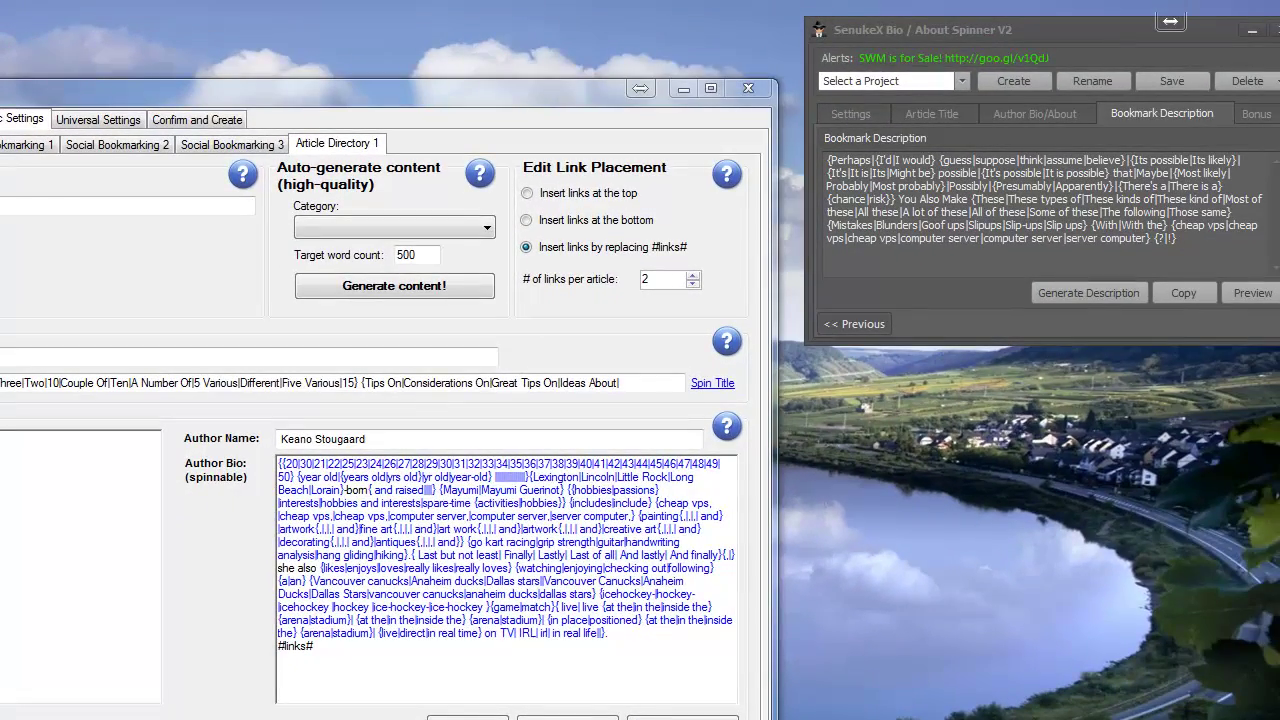
Paste the cheap web hosting article into the article box and dismiss the minimum word count notice.
scroll(625, 510, "down", 3)
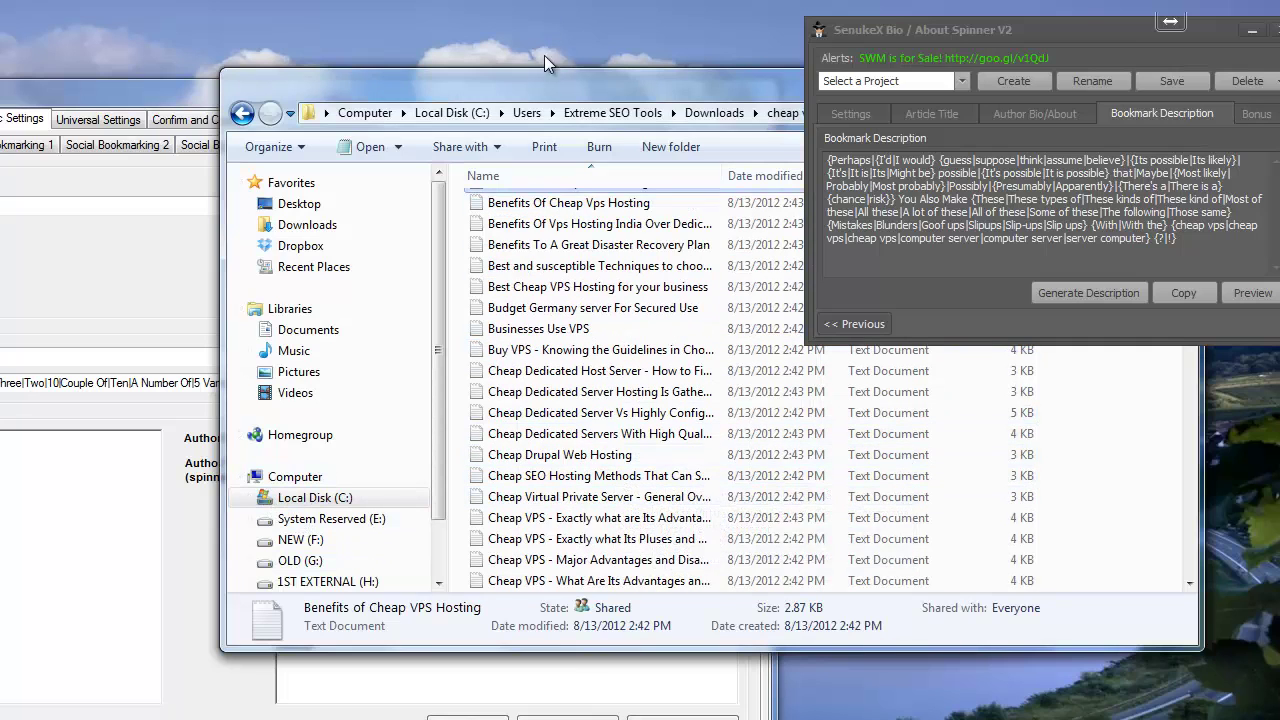
left_click_drag(240, 111, 0, 134)
left_click(213, 457)
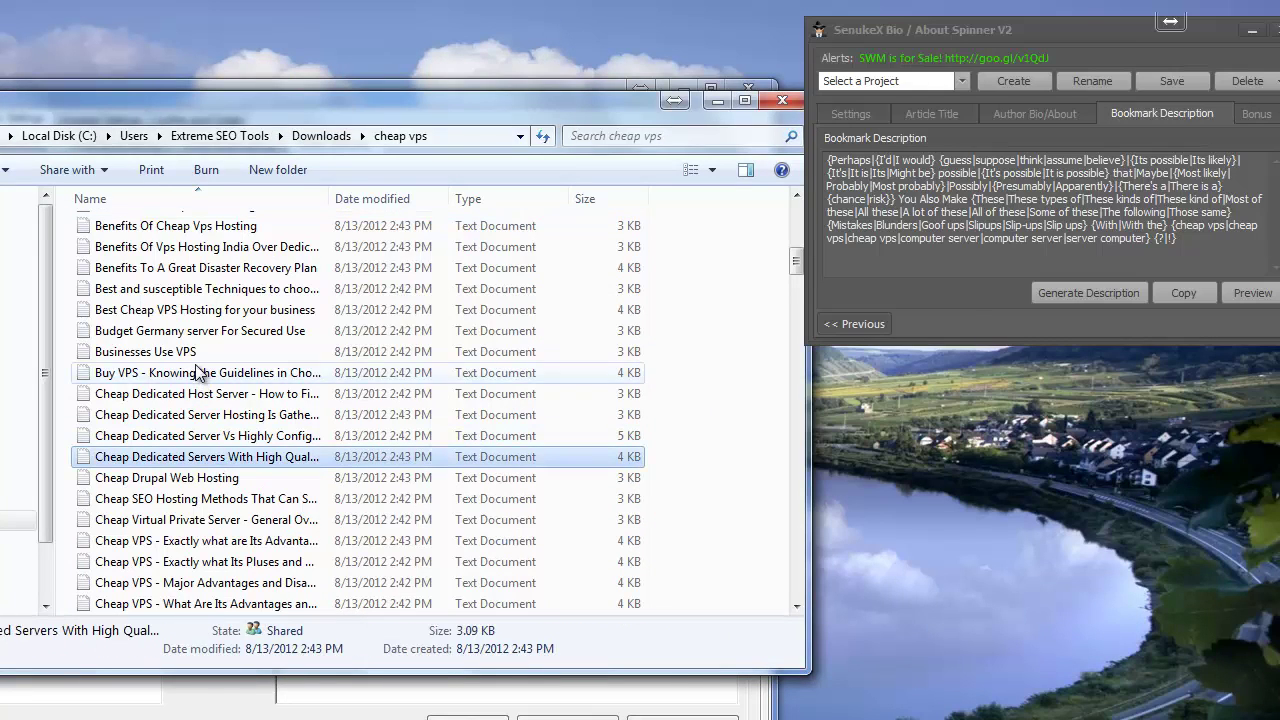
scroll(220, 540, "down", 7)
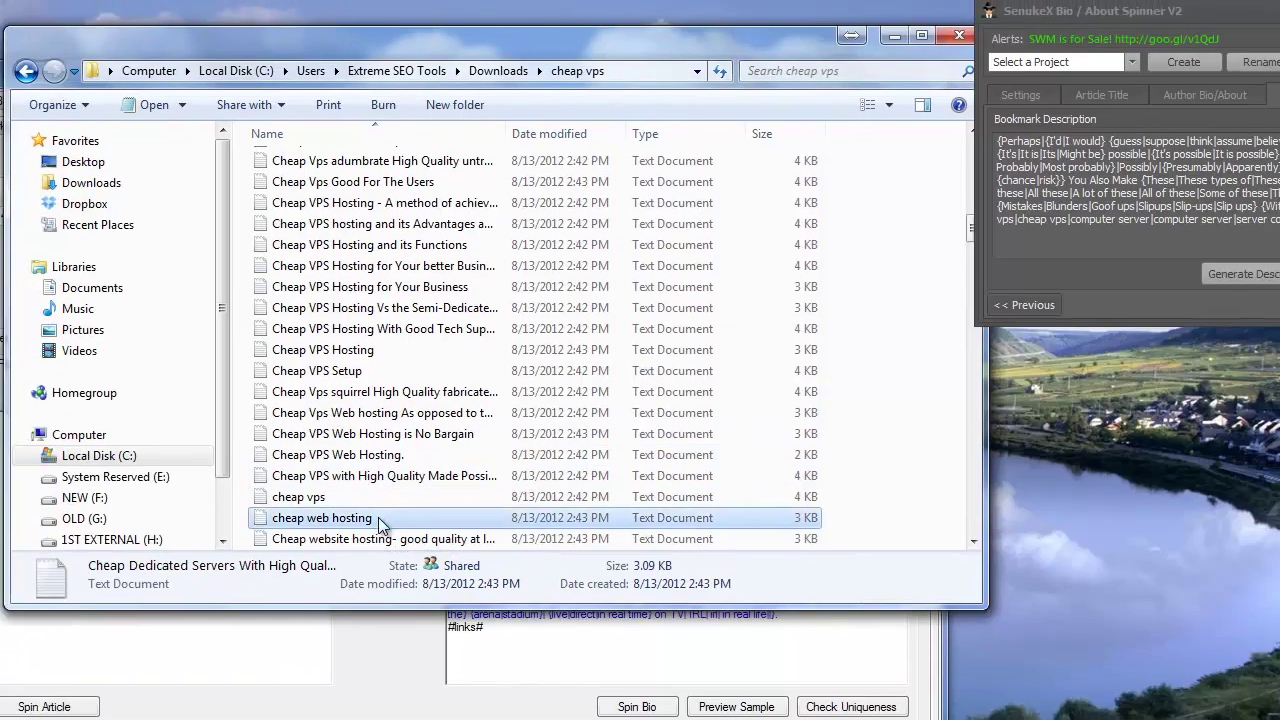
double_click(380, 520)
key("ctrl+a")
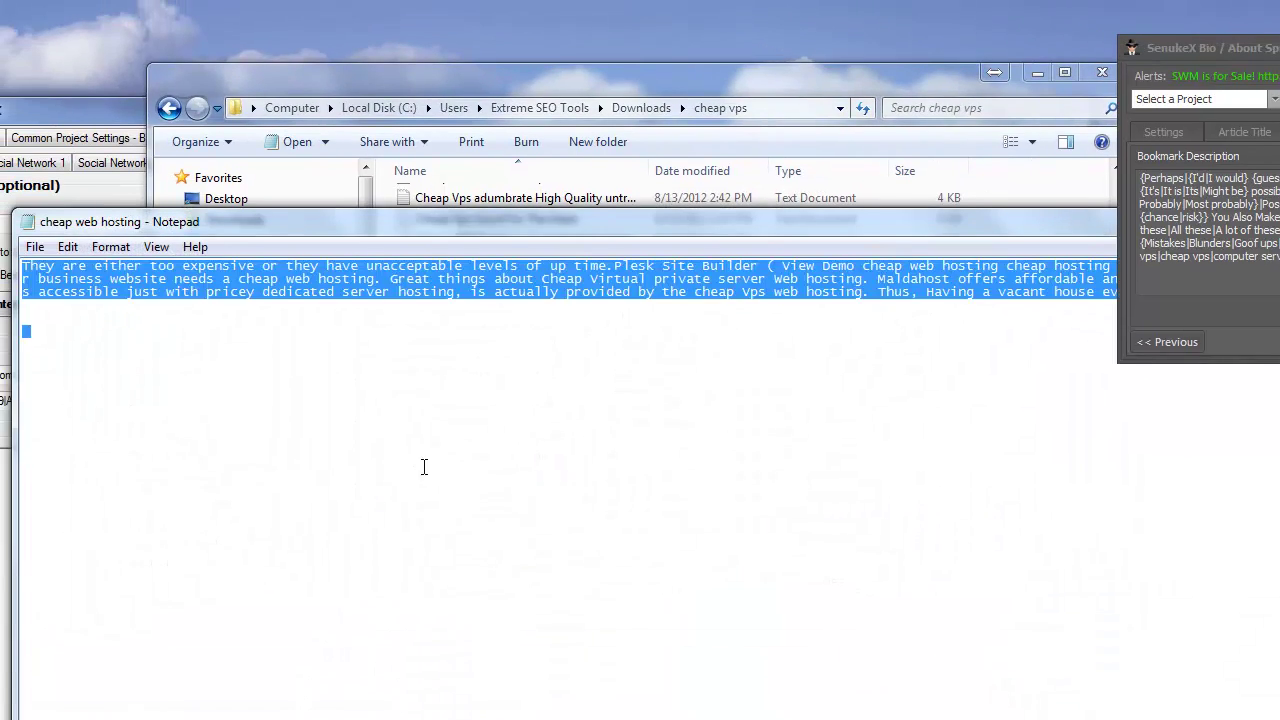
key("alt+Tab")
key("ctrl+v")
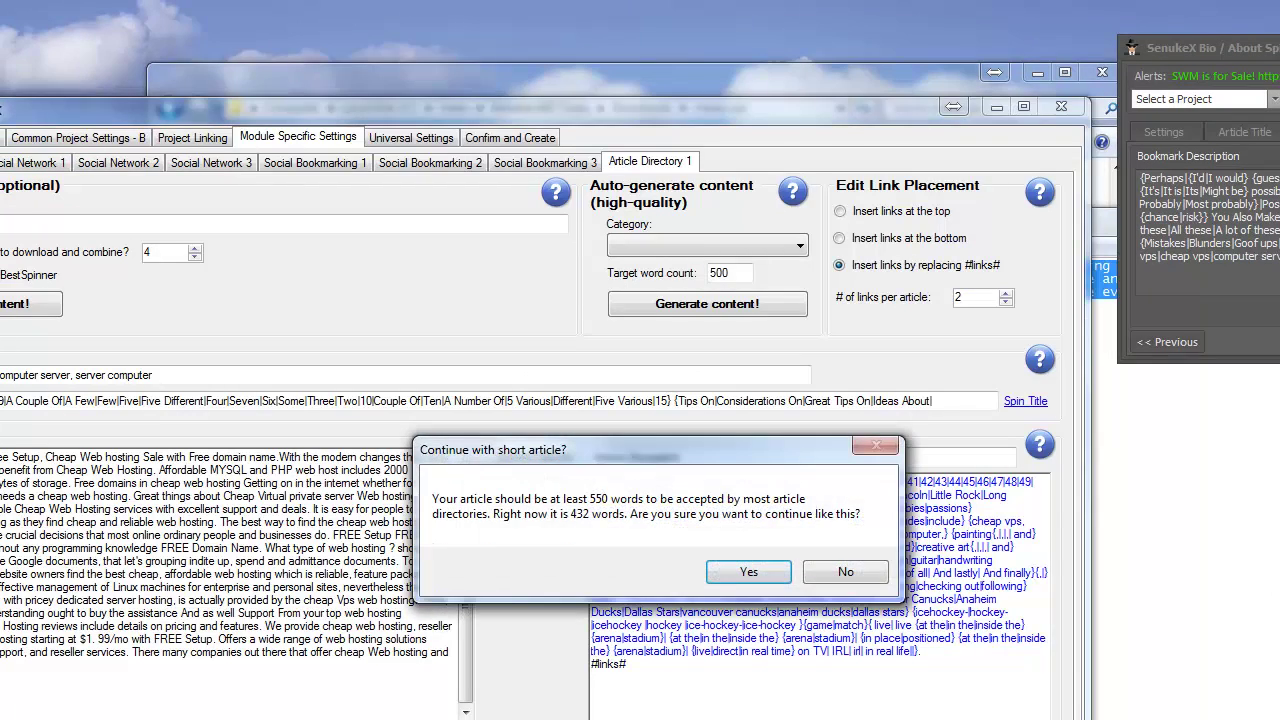
left_click(812, 582)
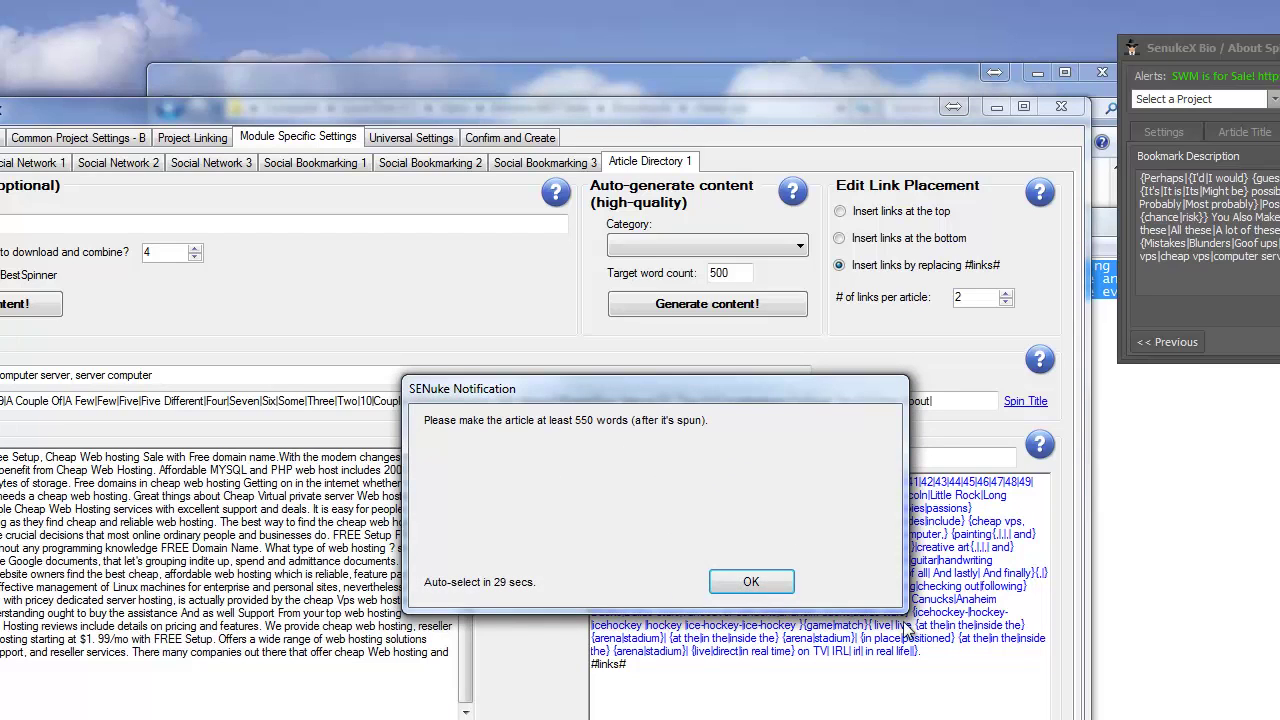
left_click(776, 592)
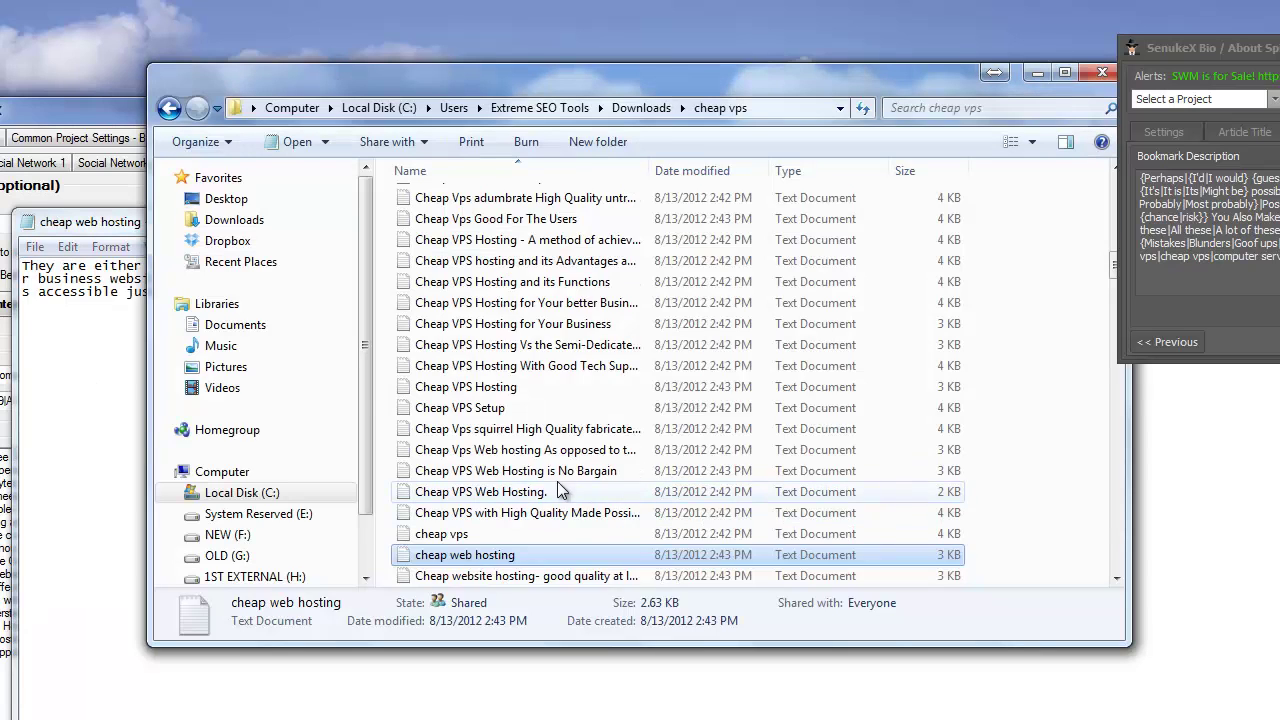
Open the Find out info to go for VPS article and move it aside.
scroll(500, 520, "down", 4)
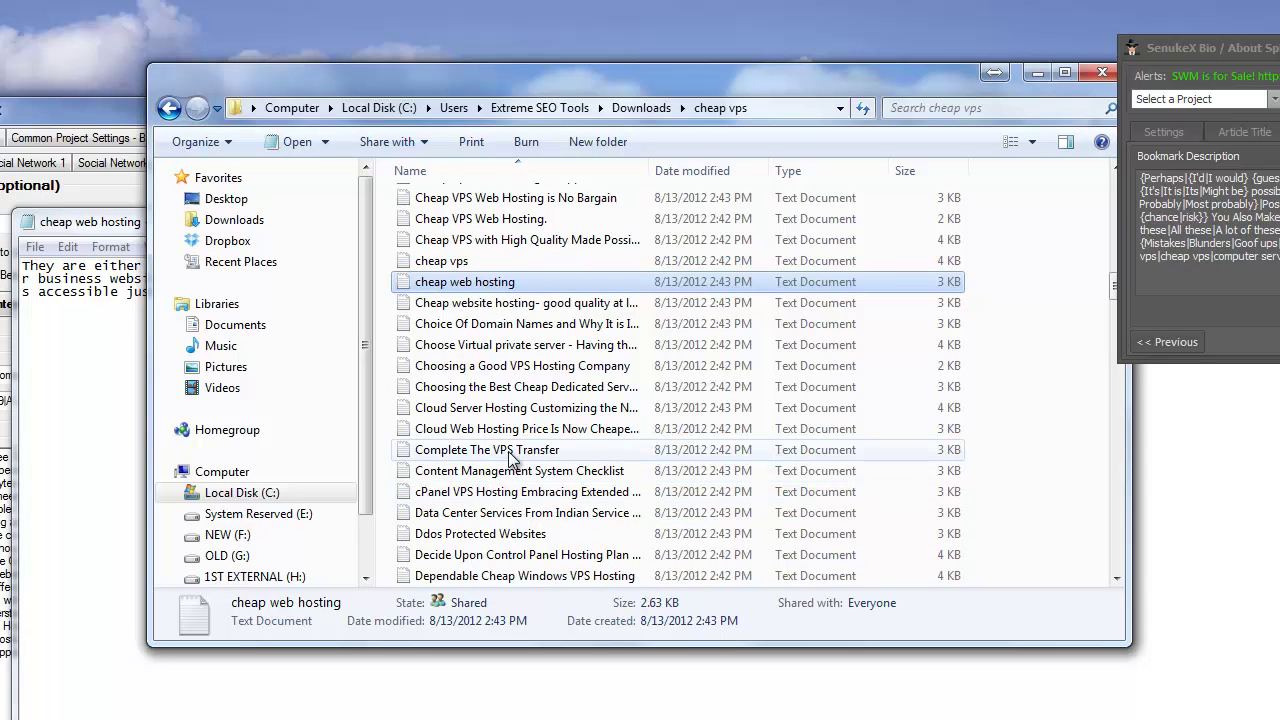
scroll(680, 492, "down", 3)
scroll(677, 494, "down", 2)
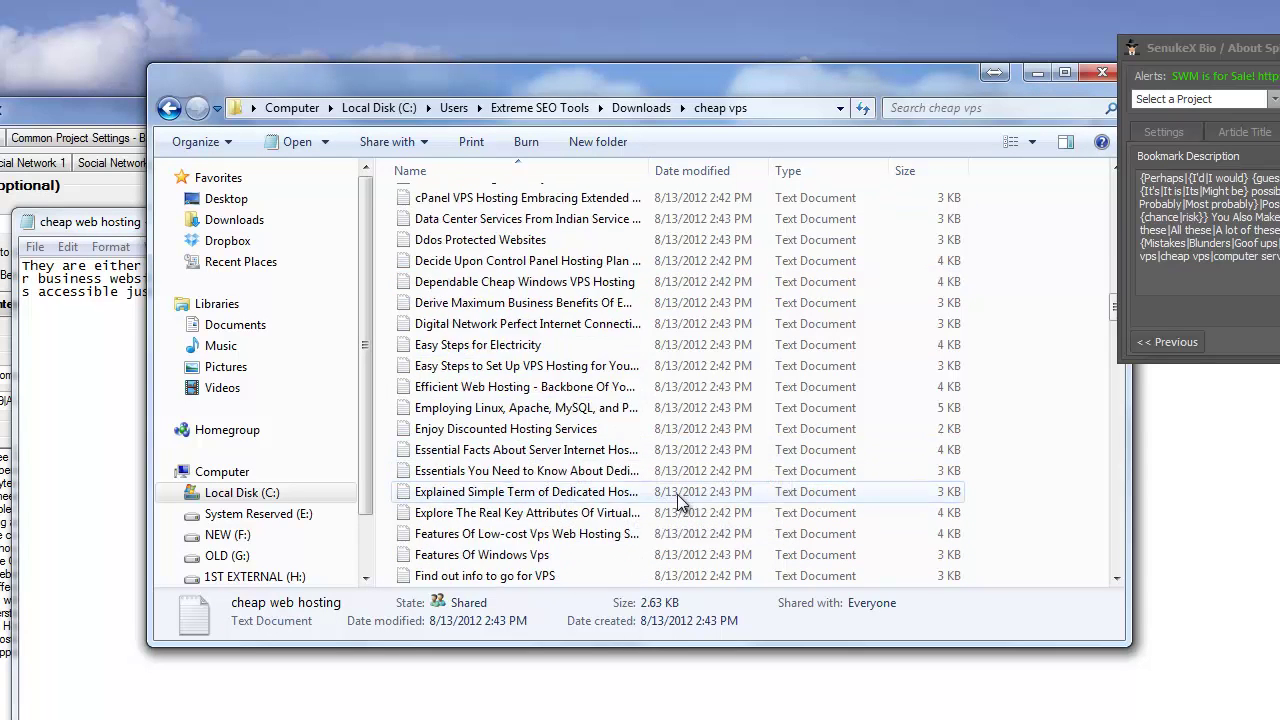
scroll(677, 494, "down", 2)
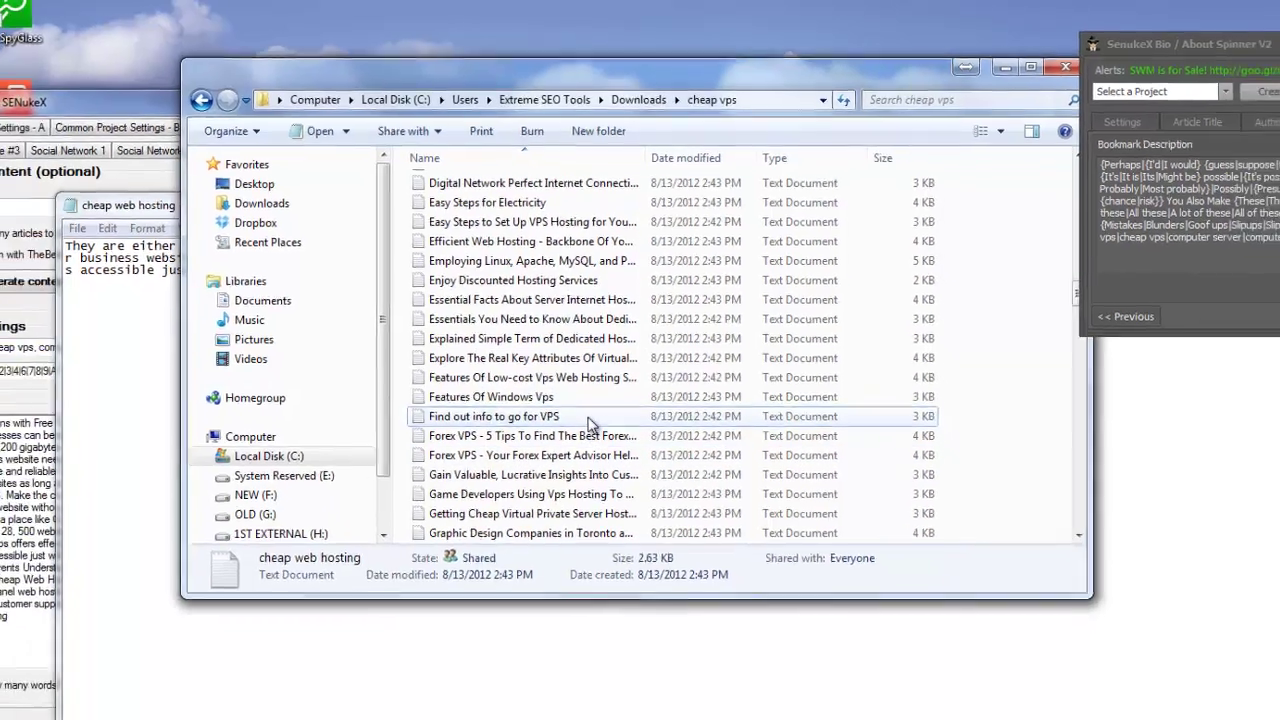
double_click(588, 452)
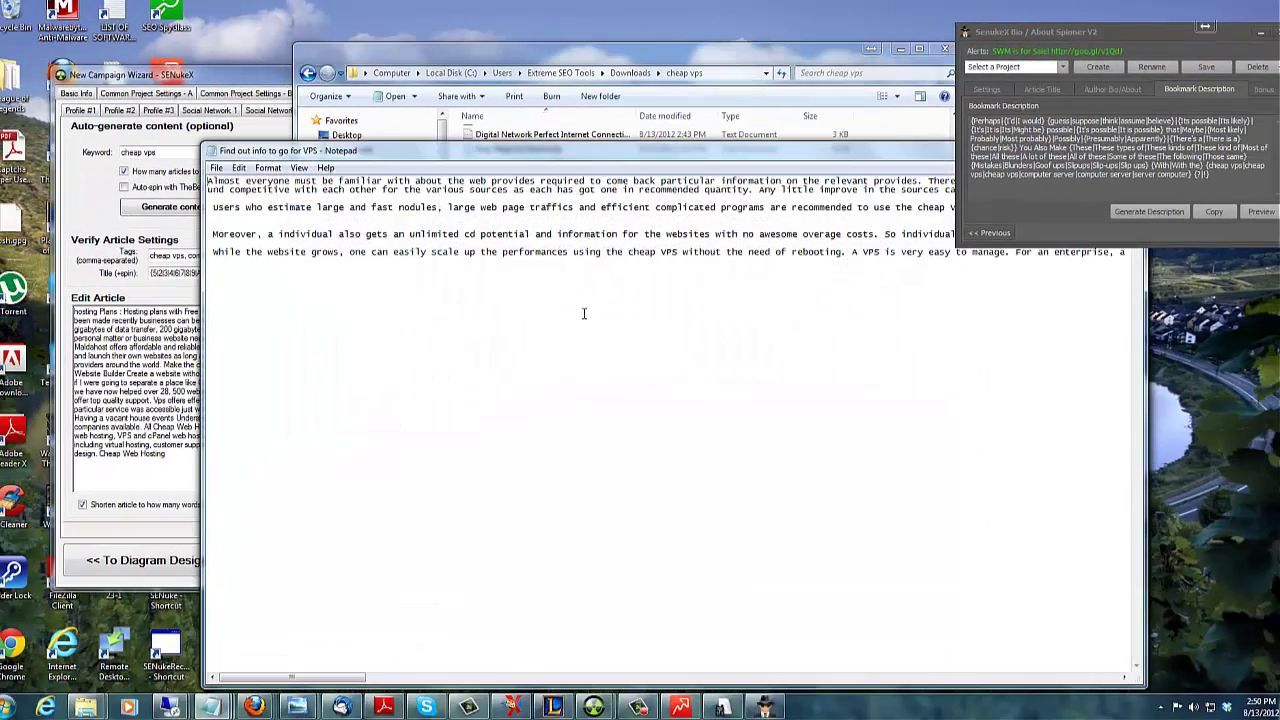
left_click_drag(697, 158, 725, 638)
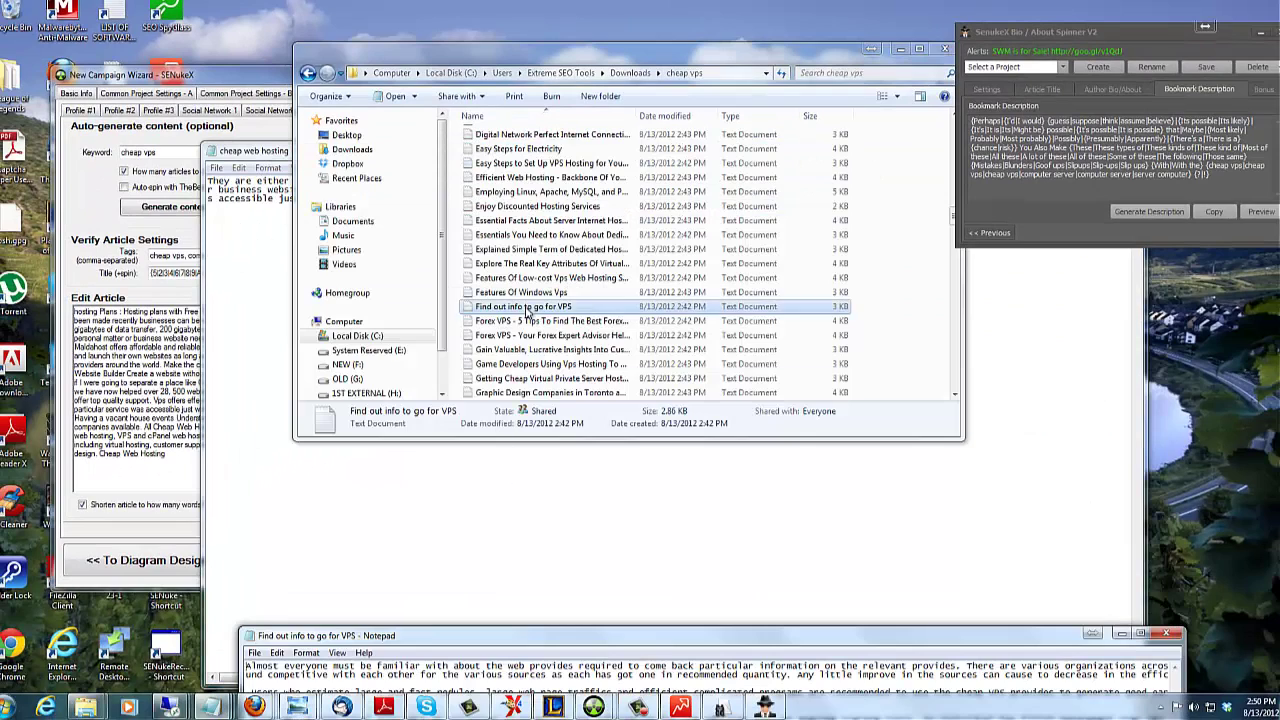
Replace the article with the Features Of Windows Vps text and preview a sample.
double_click(522, 291)
key("ctrl+a")
key("ctrl+c")
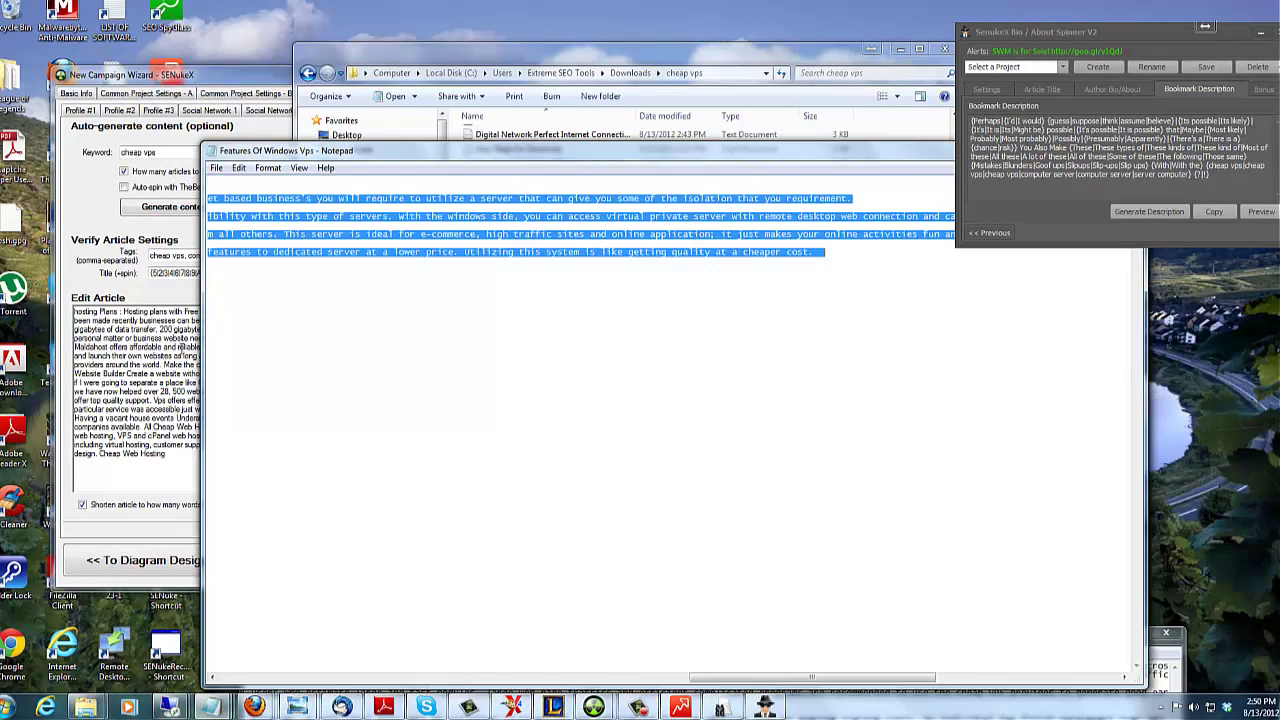
left_click(181, 349)
key("ctrl+a")
key("ctrl+v")
left_click(803, 508)
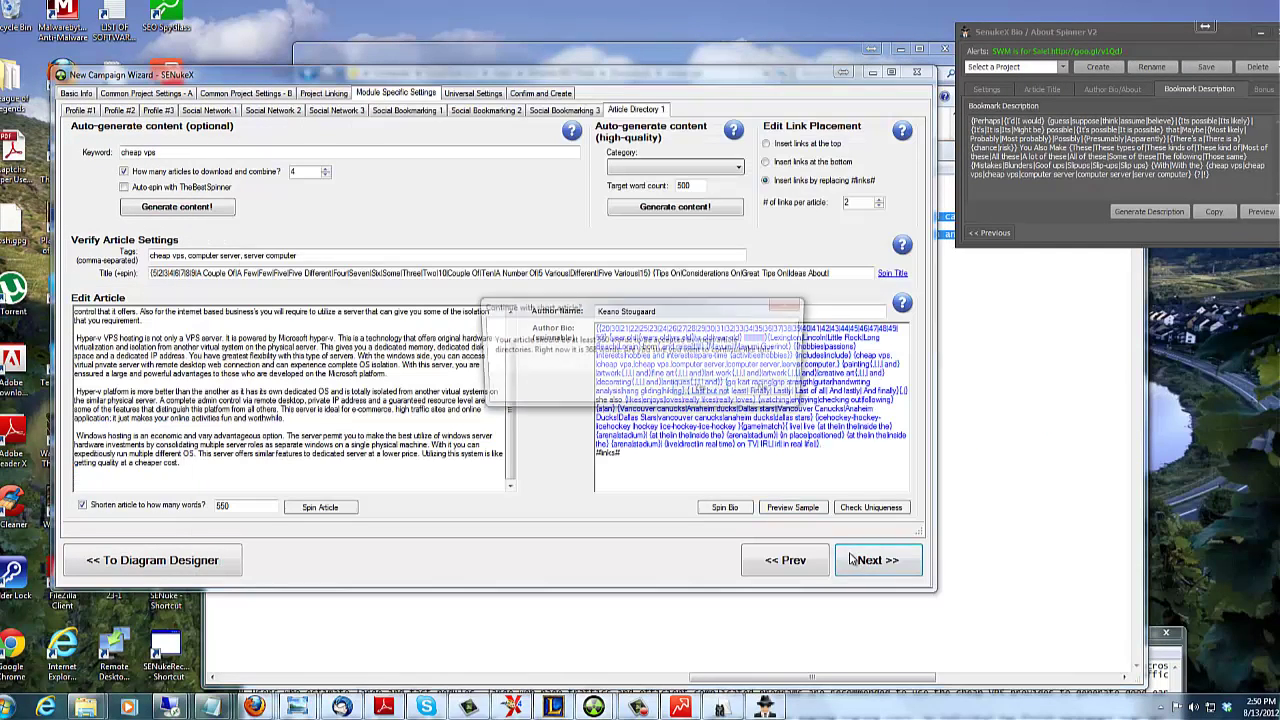
left_click(770, 394)
left_click(700, 397)
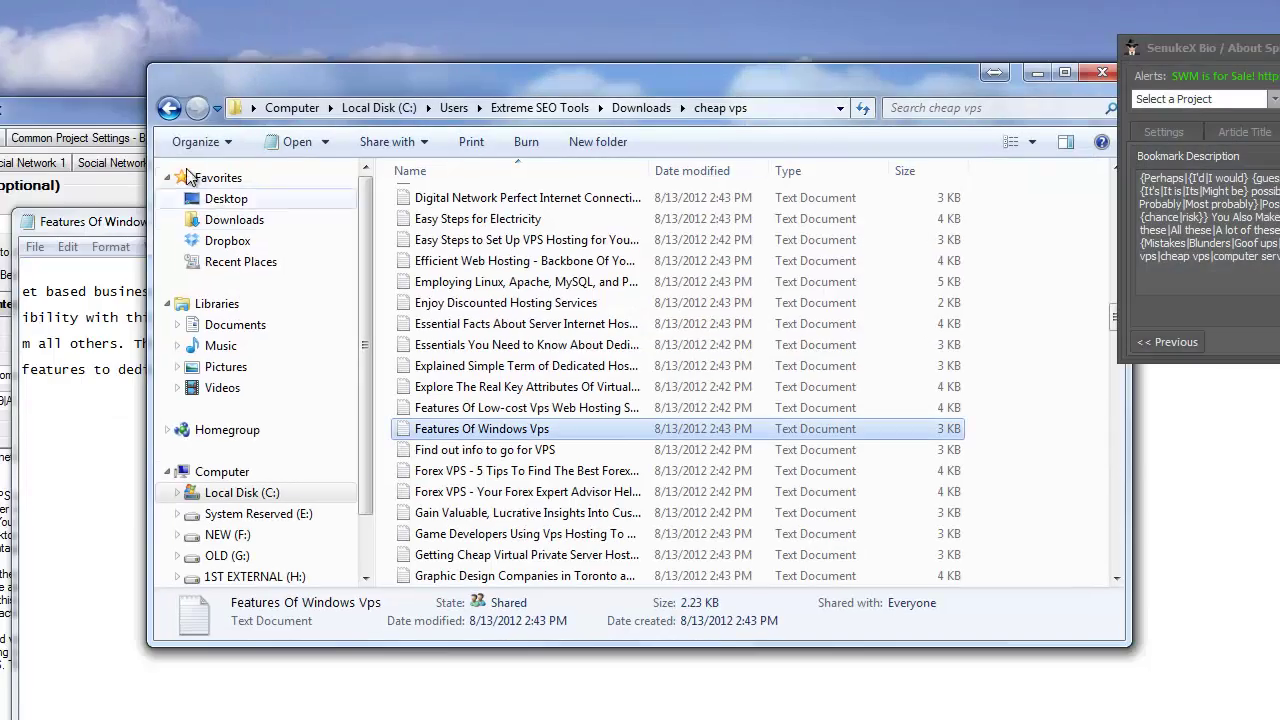
Replace the article with the How To Choose VPS Hosting Provider text and advance to Universal Settings.
scroll(487, 417, "up", 2)
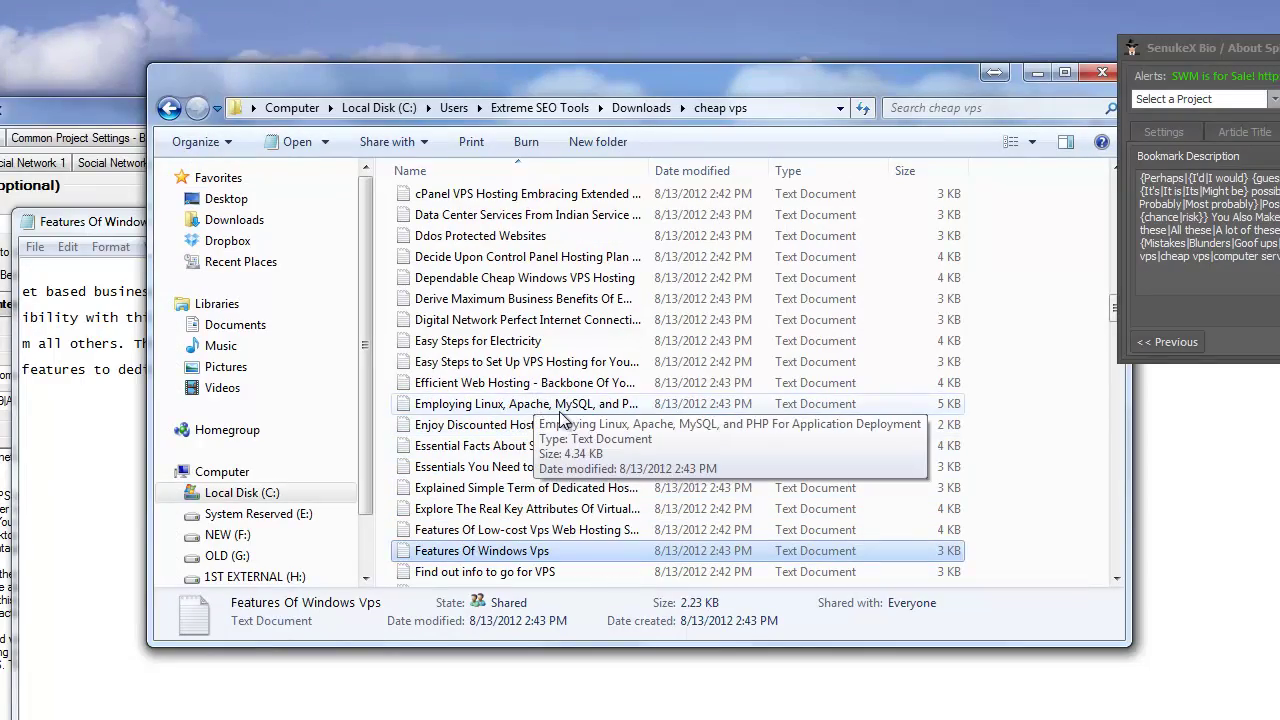
left_click(480, 382)
scroll(470, 390, "down", 7)
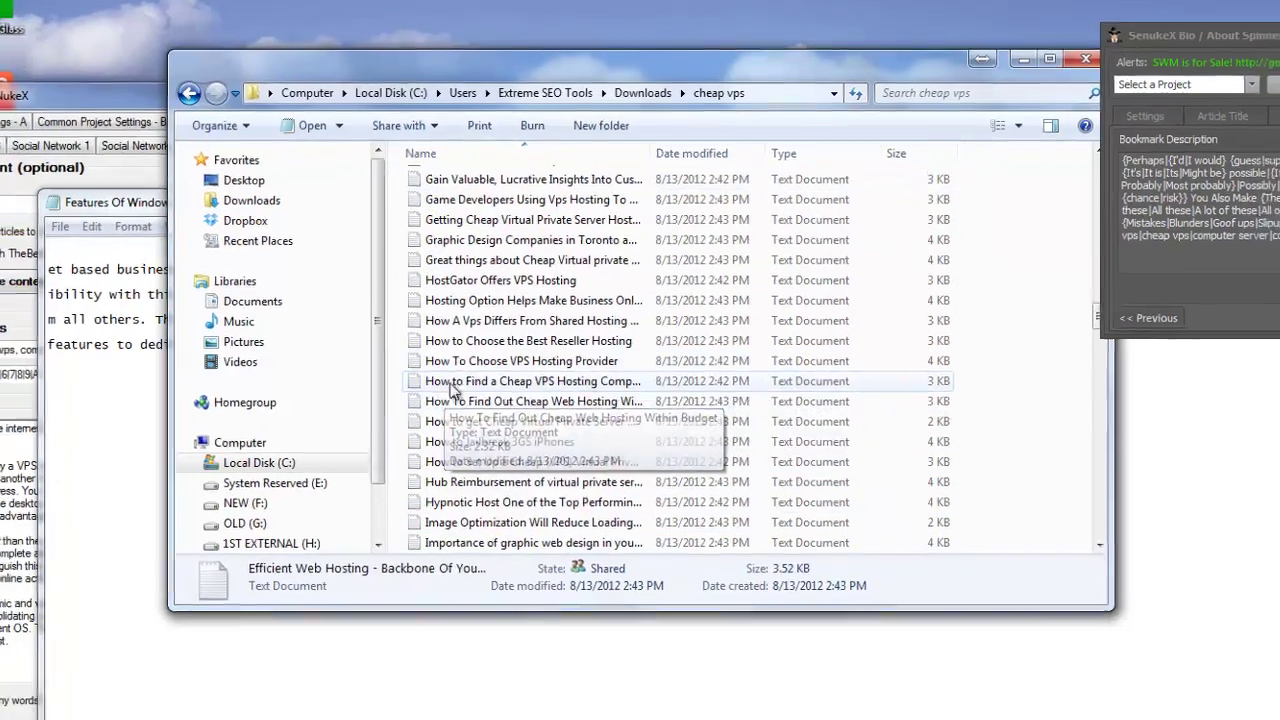
double_click(455, 361)
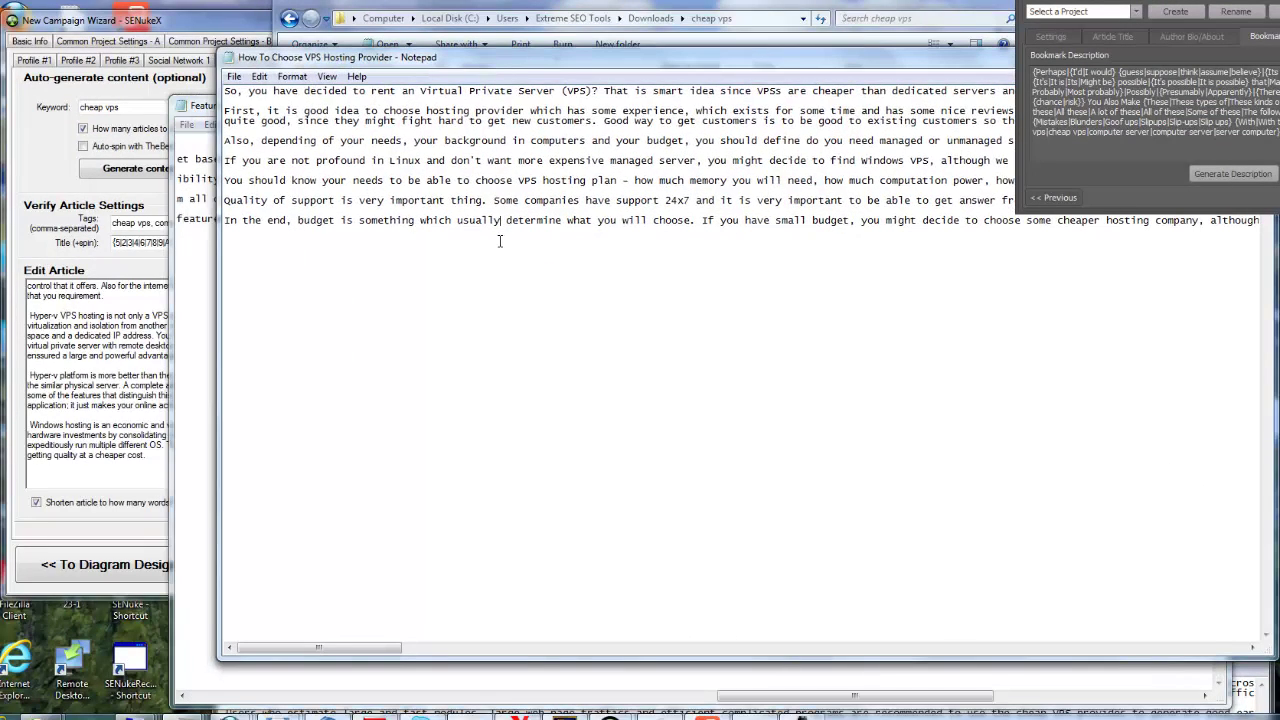
key("ctrl+a")
left_click(187, 21)
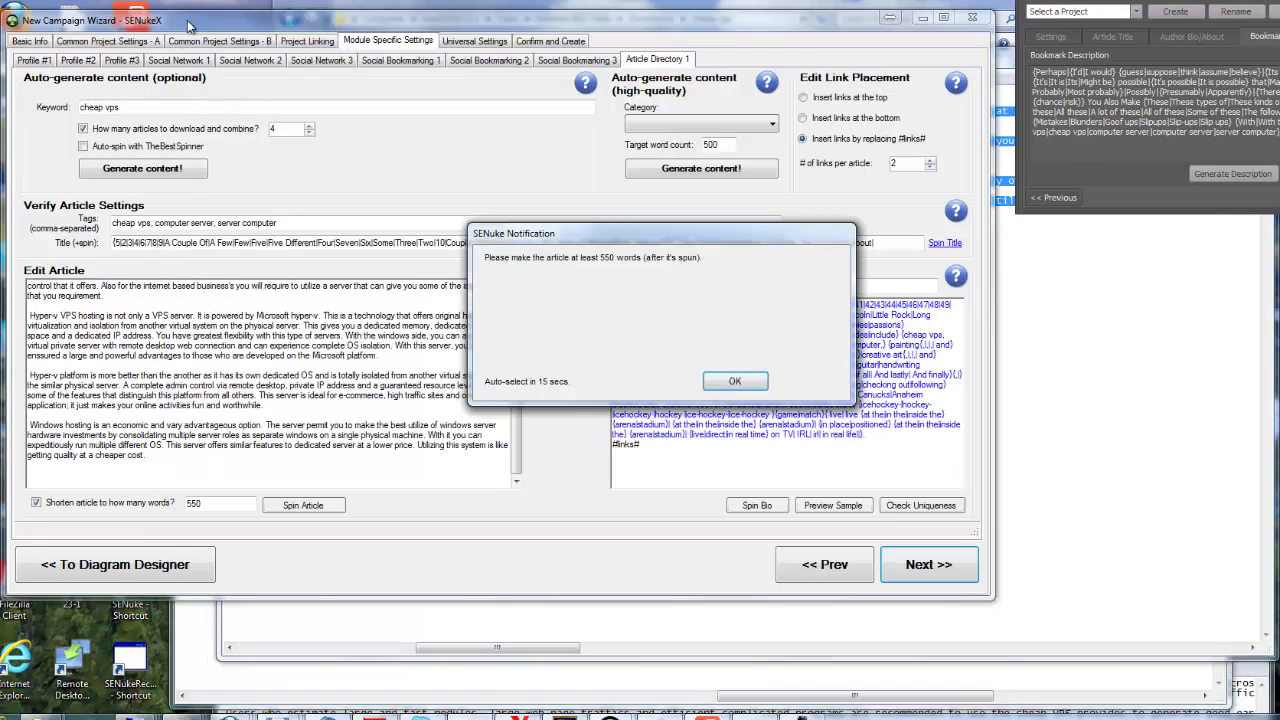
left_click(718, 385)
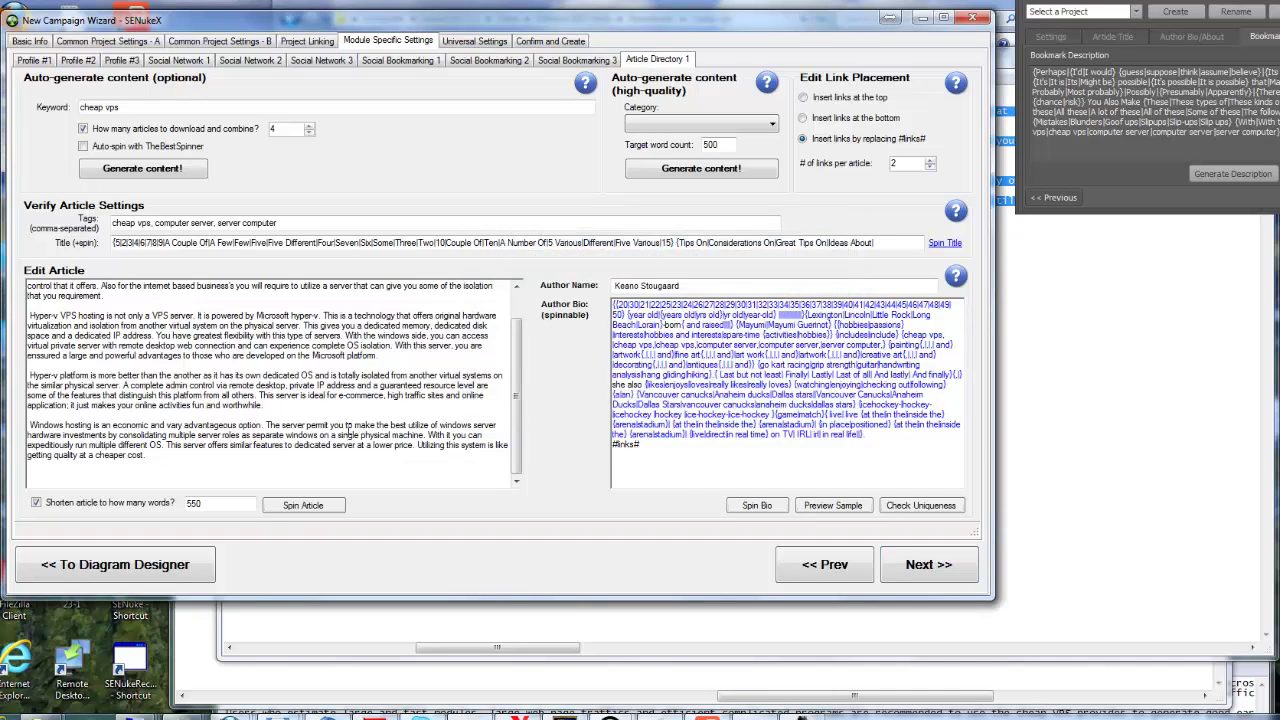
left_click(347, 425)
key("ctrl+a")
key("ctrl+v")
left_click(906, 578)
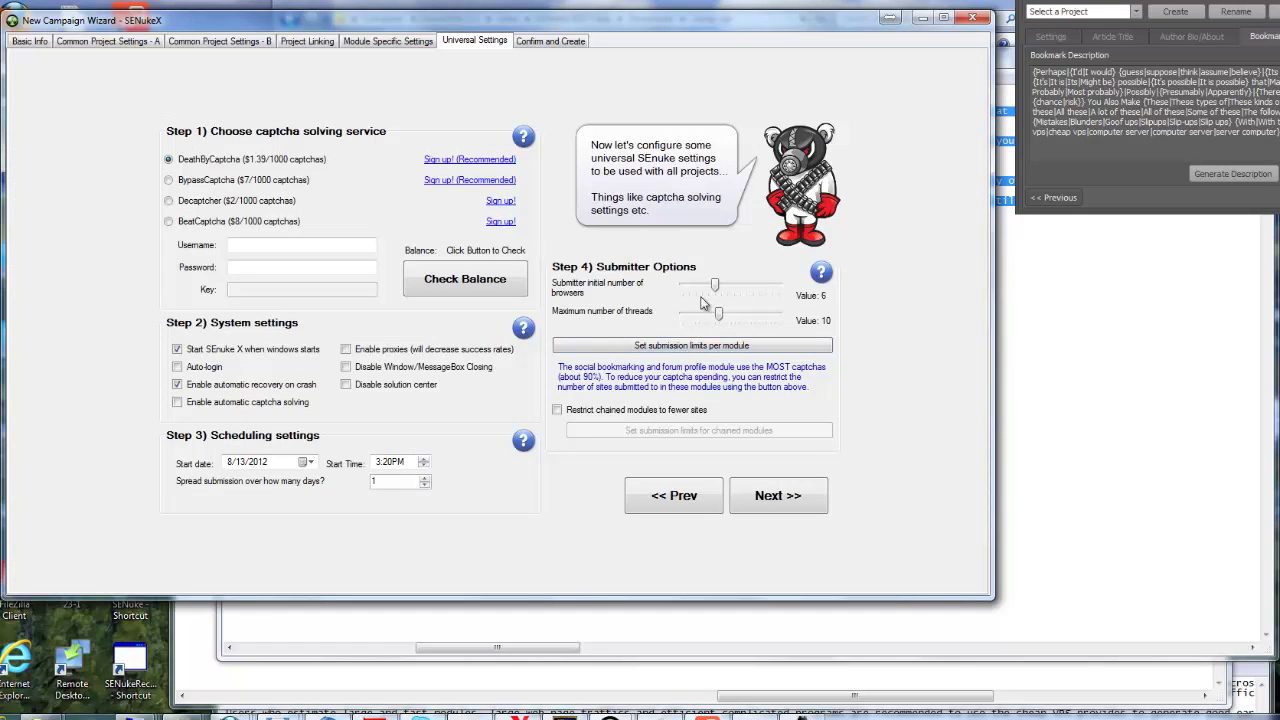
Set browsers to 16 and threads to 25, choose Decaptcher, and enable auto-login and captcha solving.
left_click_drag(714, 286, 795, 340)
left_click_drag(720, 313, 762, 348)
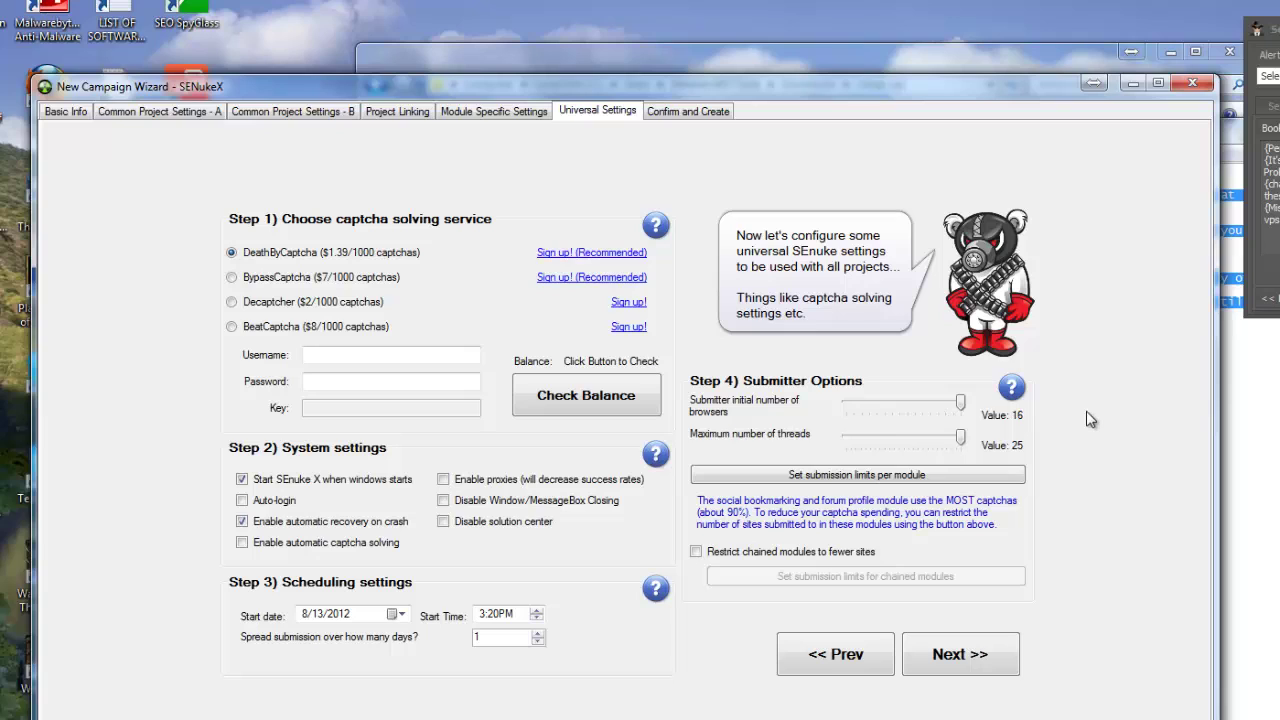
left_click(330, 303)
left_click(331, 357)
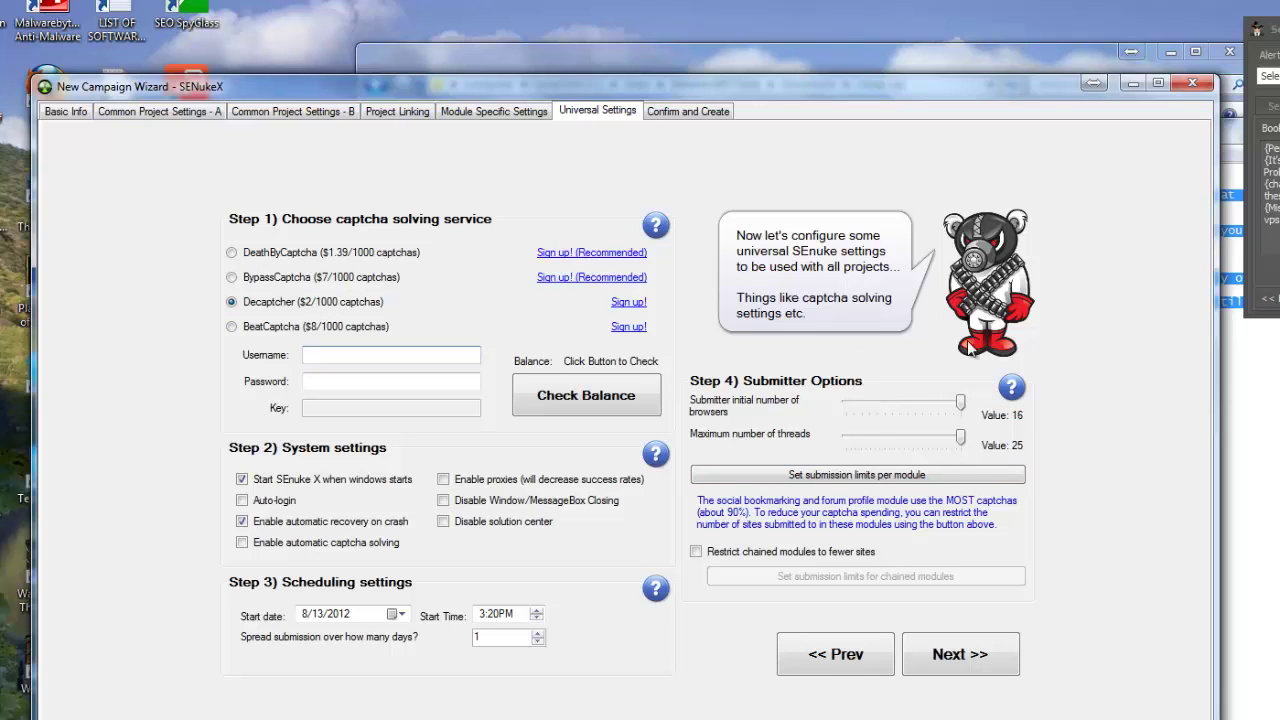
left_click_drag(567, 94, 585, 50)
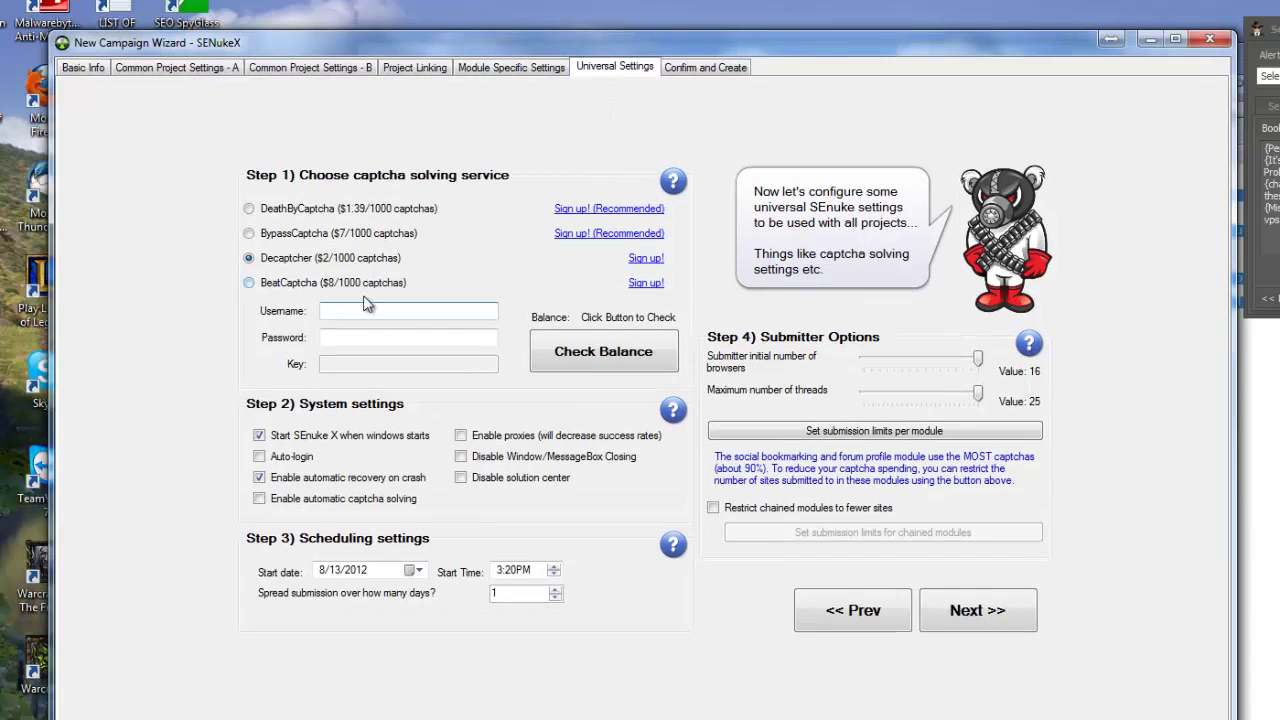
left_click(275, 457)
left_click(280, 500)
Enter the Decaptcher account password and check the account balance.
mouse_move(671, 557)
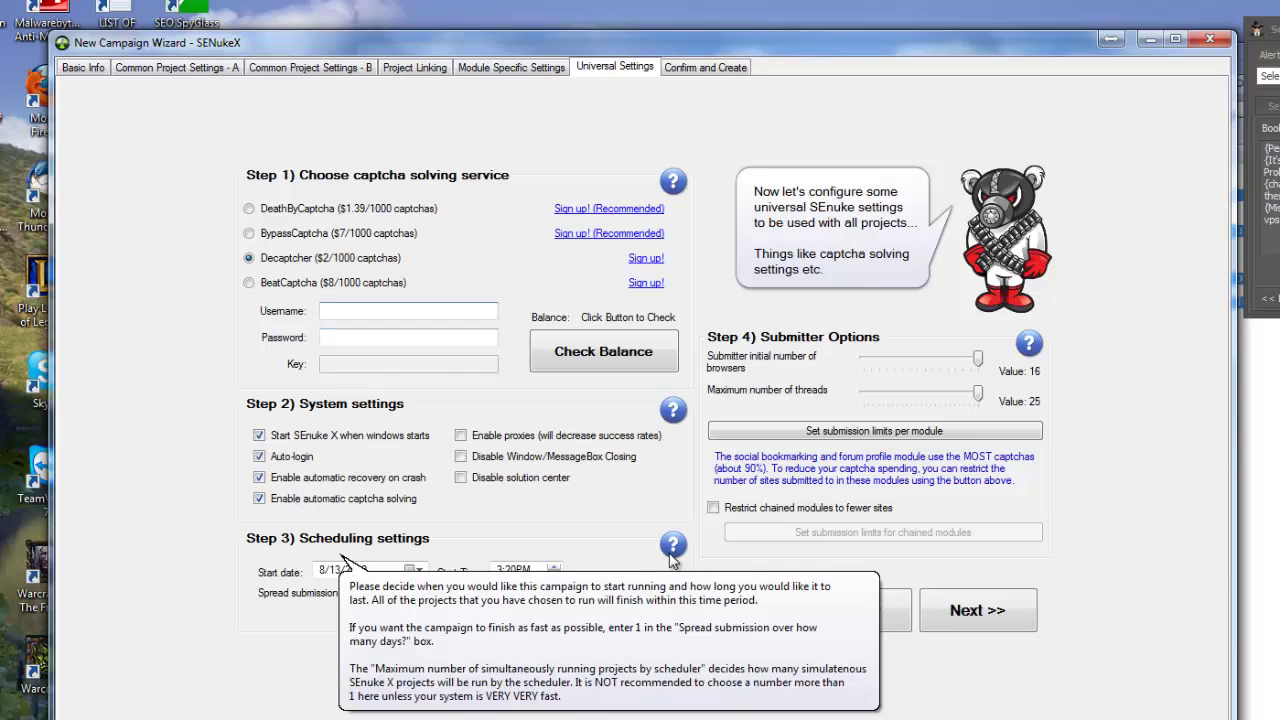
key("Tab")
type("*")
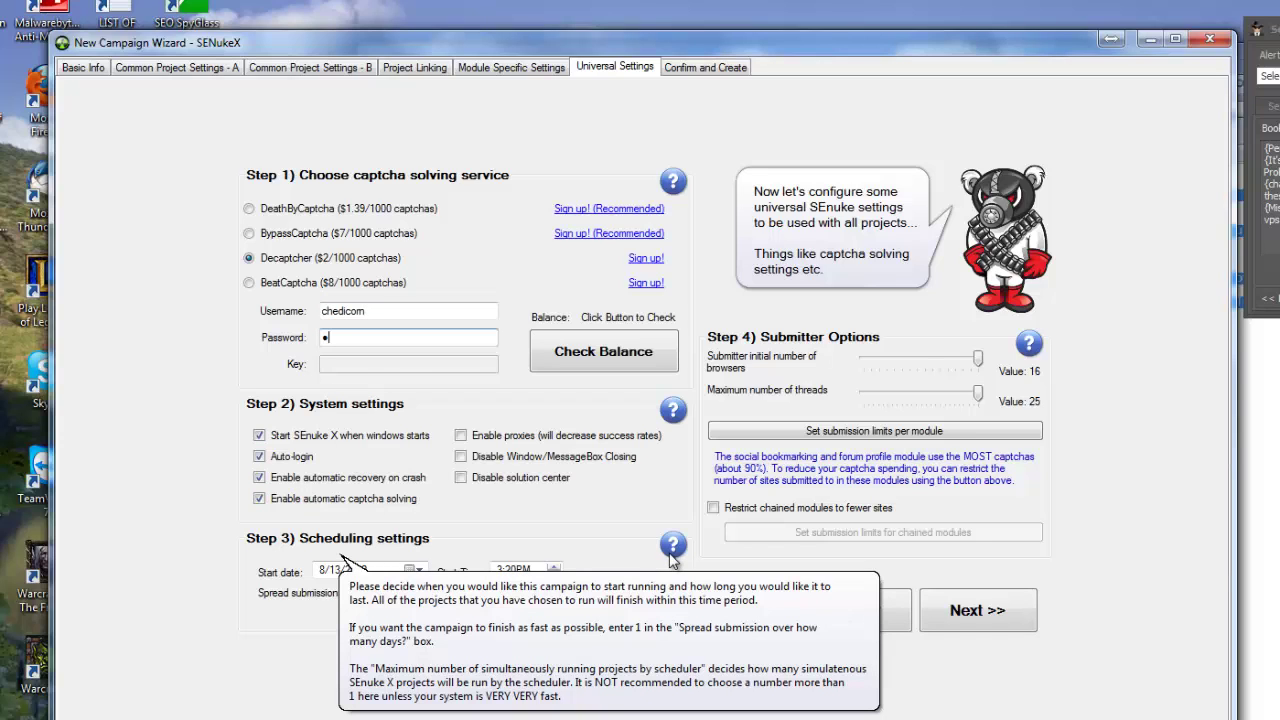
left_click(609, 364)
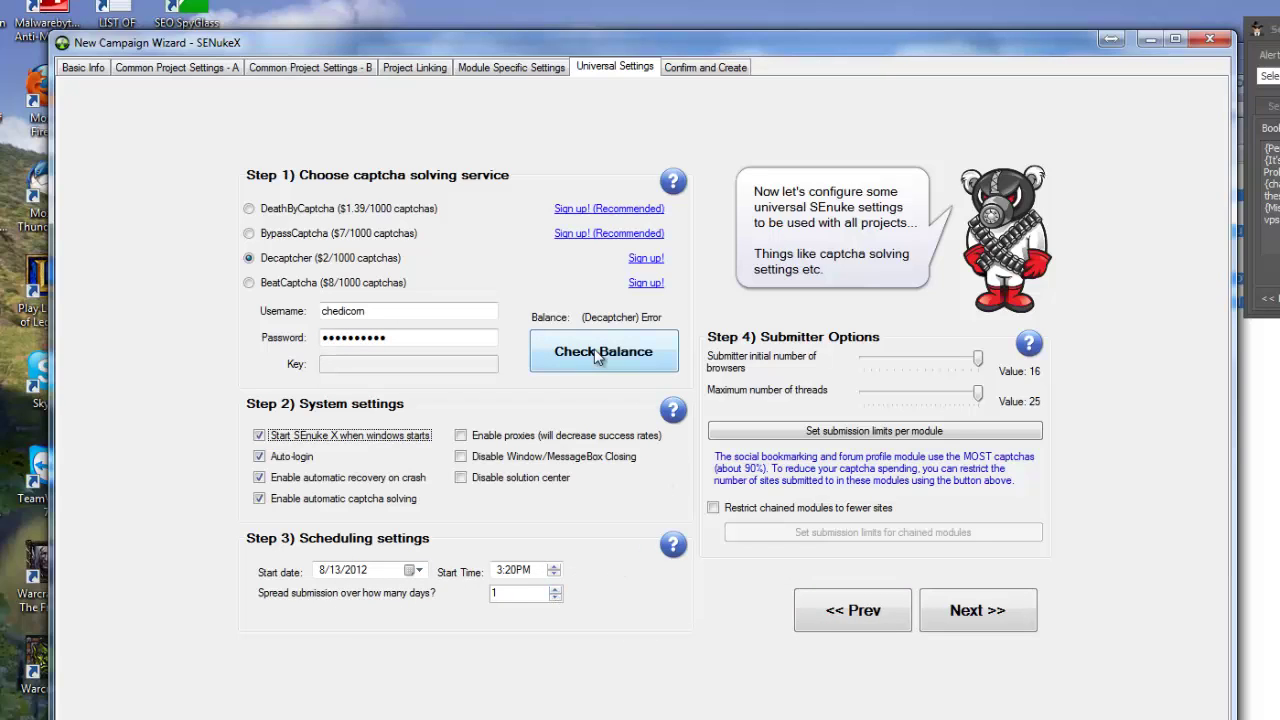
double_click(431, 343)
left_click(416, 342)
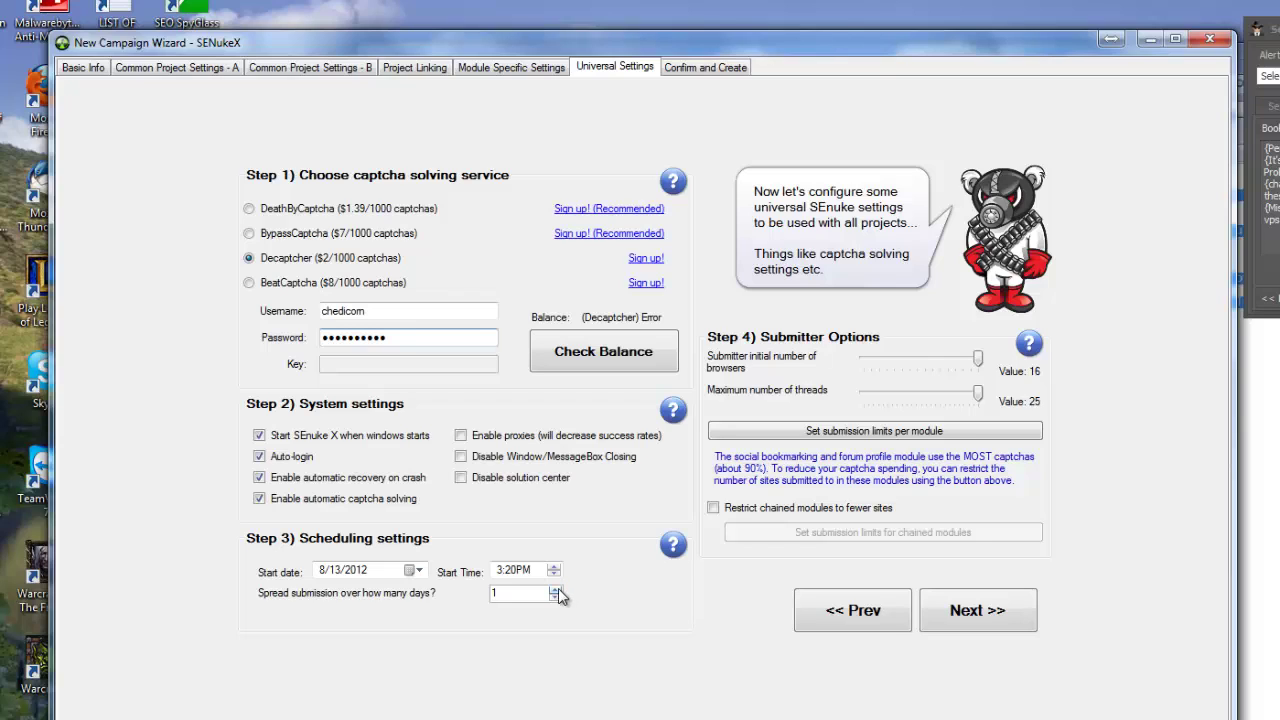
Raise 'Spread submission over how many days?' from 1 to 20.
left_click_drag(632, 54, 608, 6)
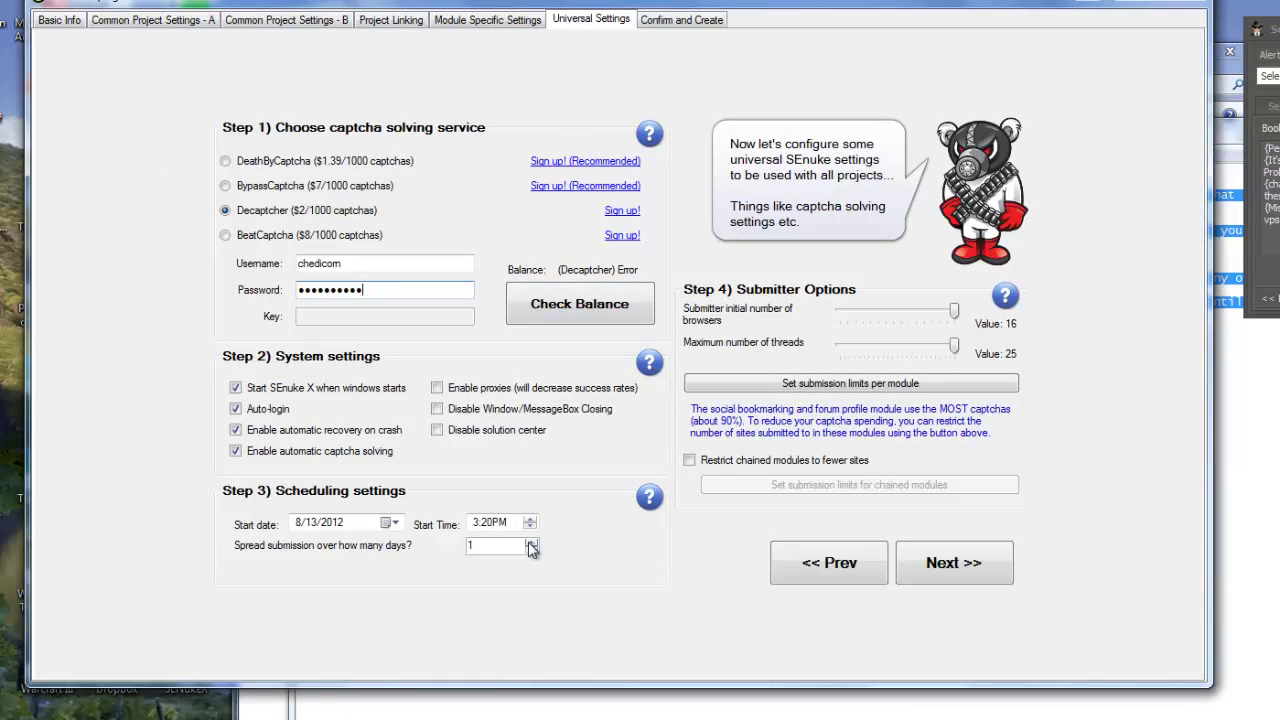
left_click(532, 541)
left_click(532, 541)
left_click(532, 541)
left_click(532, 541)
left_click(532, 541)
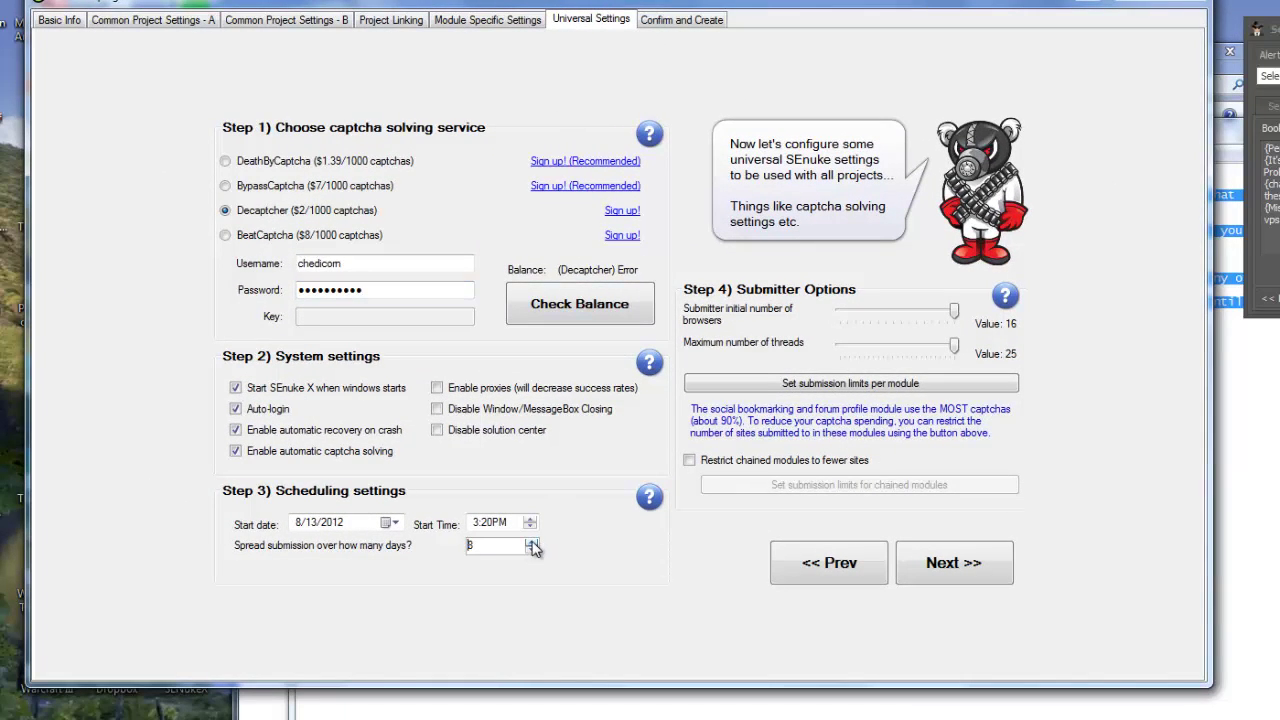
left_click(532, 541)
left_click(532, 541)
left_click(532, 541)
left_click(532, 541)
left_click(532, 541)
left_click(532, 541)
left_click(532, 541)
left_click(532, 541)
left_click_drag(505, 3, 495, 33)
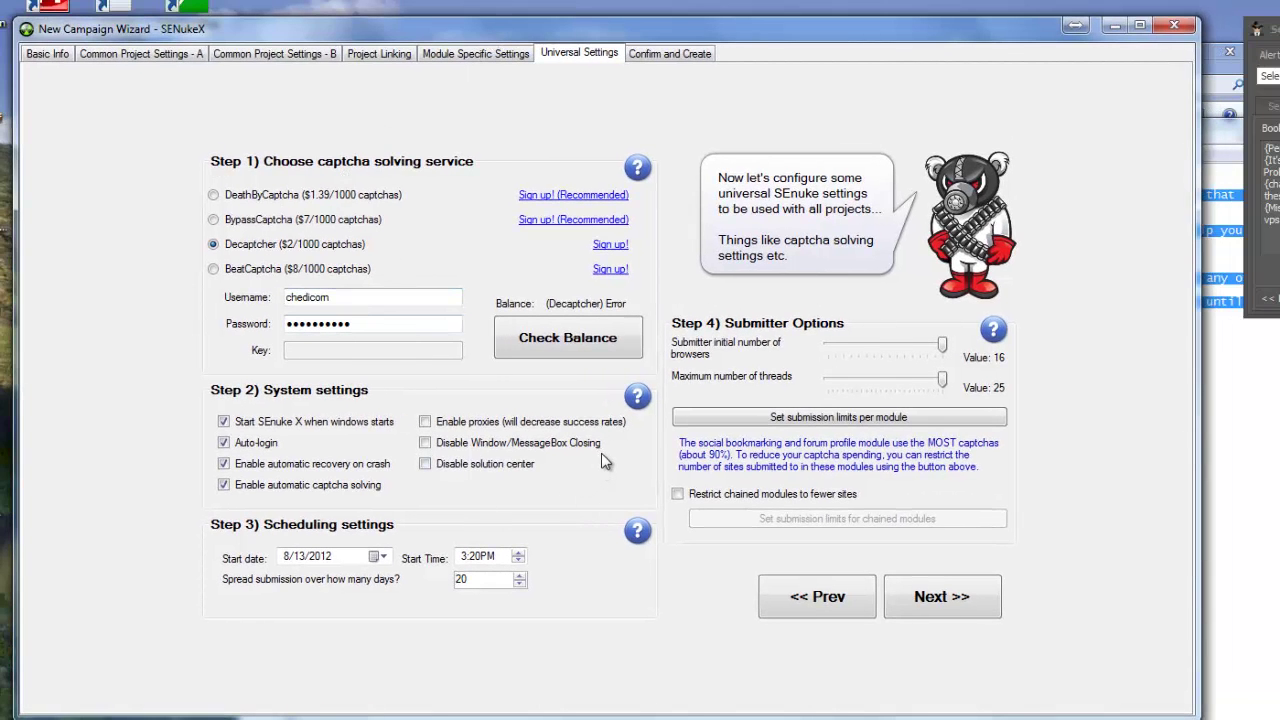
Review Campaign1's Basic Info page, checking the site URL and the cheap vps and computer server keywords.
left_click(46, 57)
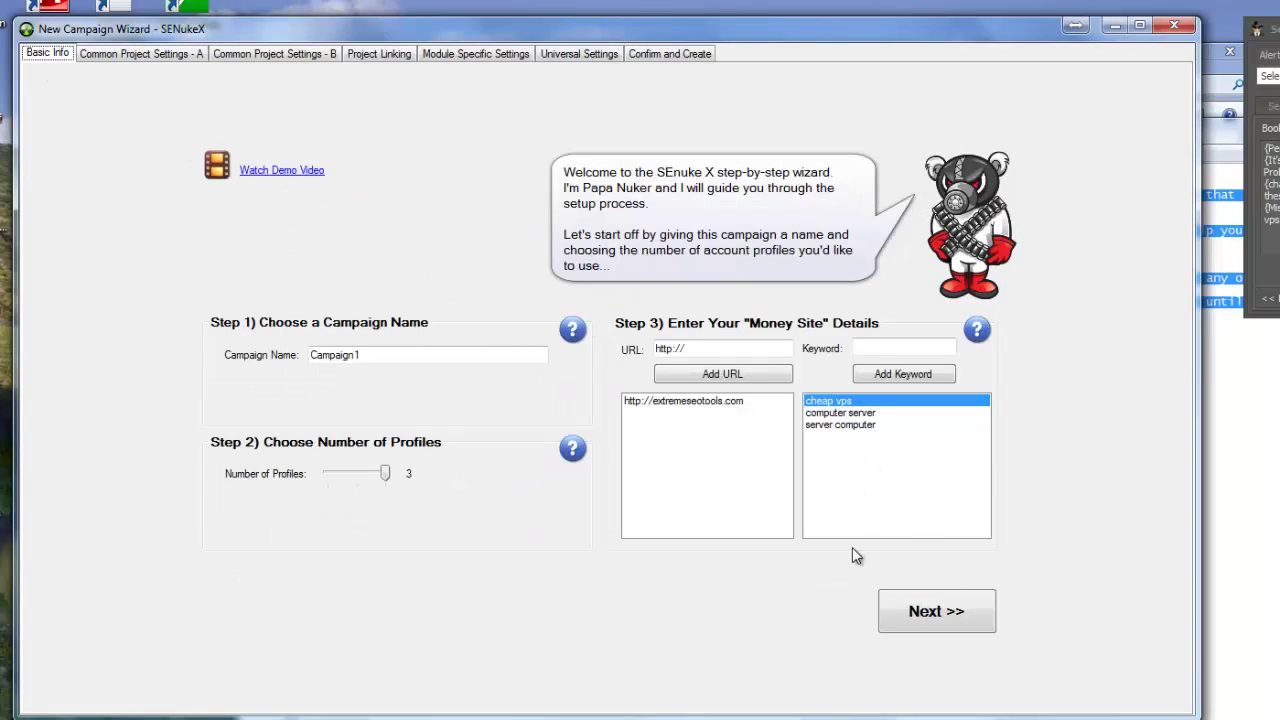
left_click(601, 56)
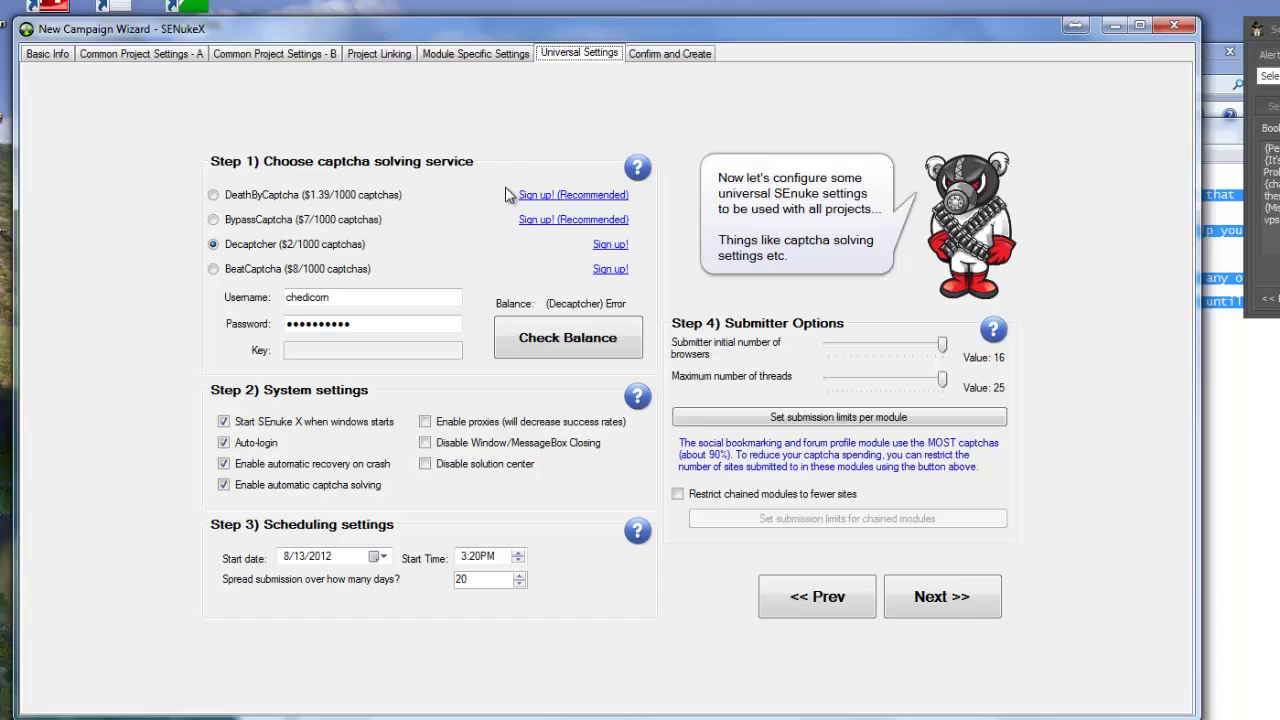
left_click(47, 55)
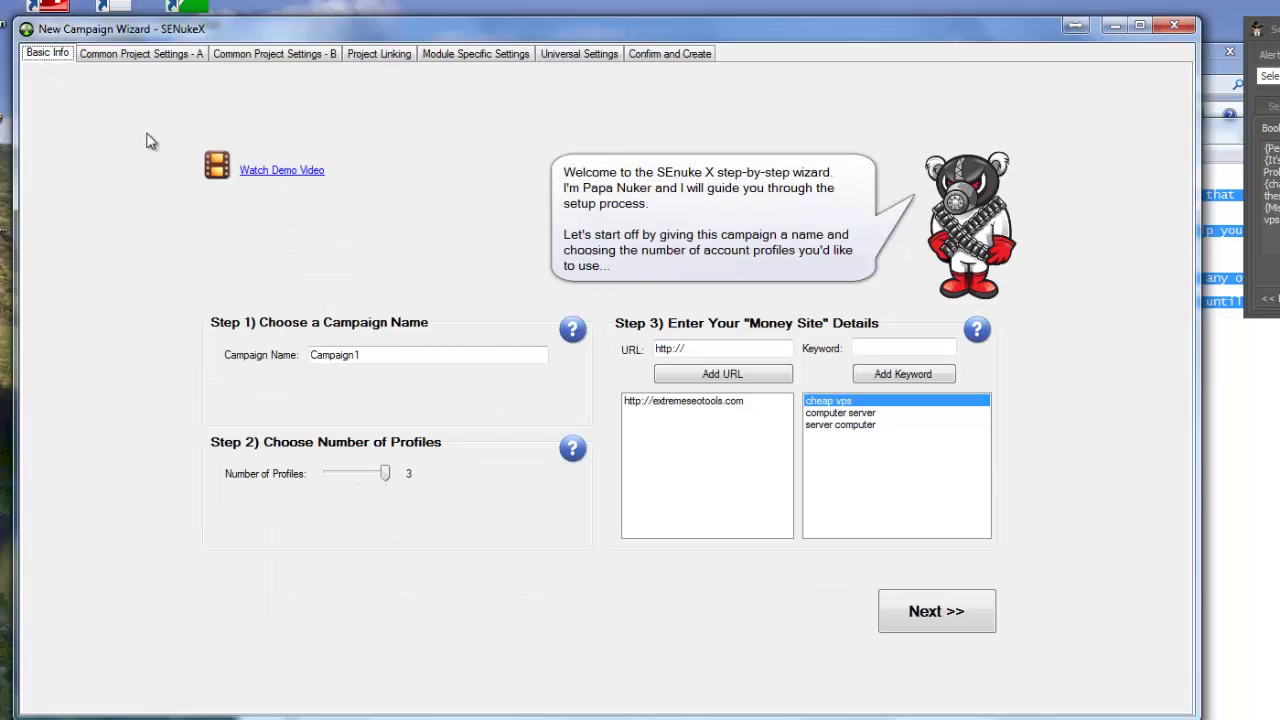
left_click(855, 412)
left_click(850, 401)
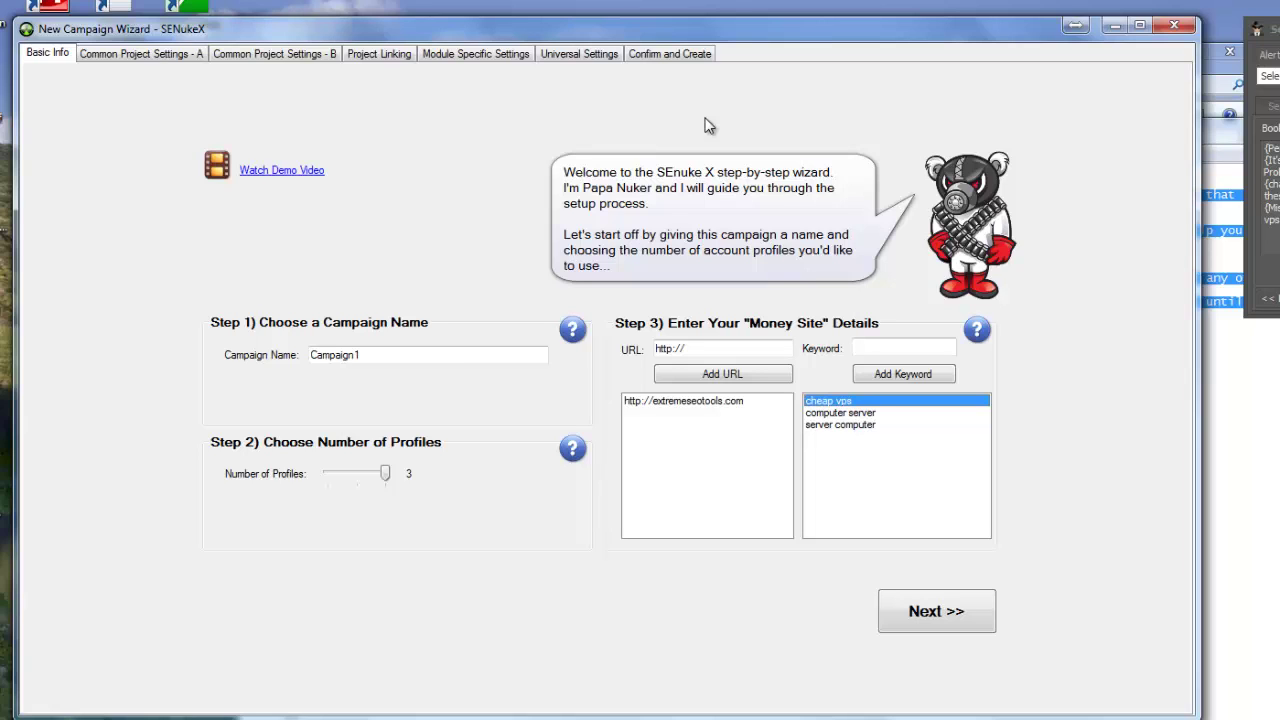
left_click_drag(676, 30, 704, 14)
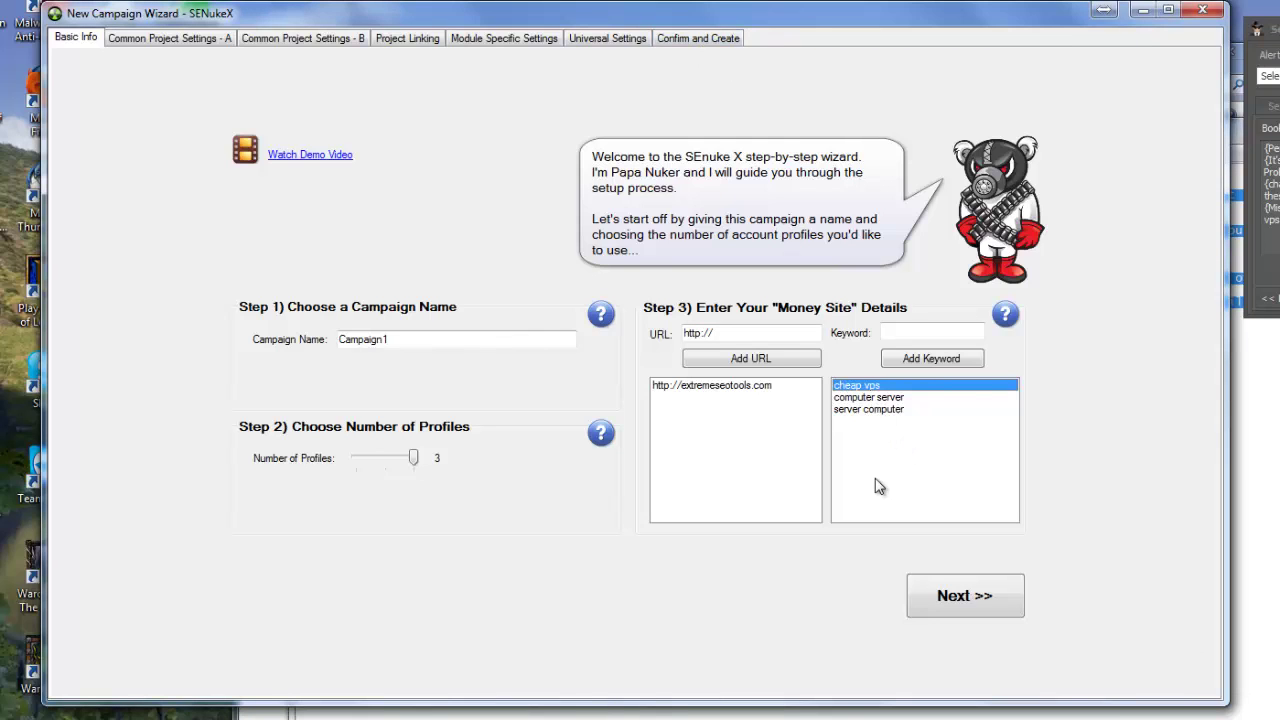
Recheck the 20-day spread and basic info, then click Finish! on Confirm and Create.
left_click(695, 40)
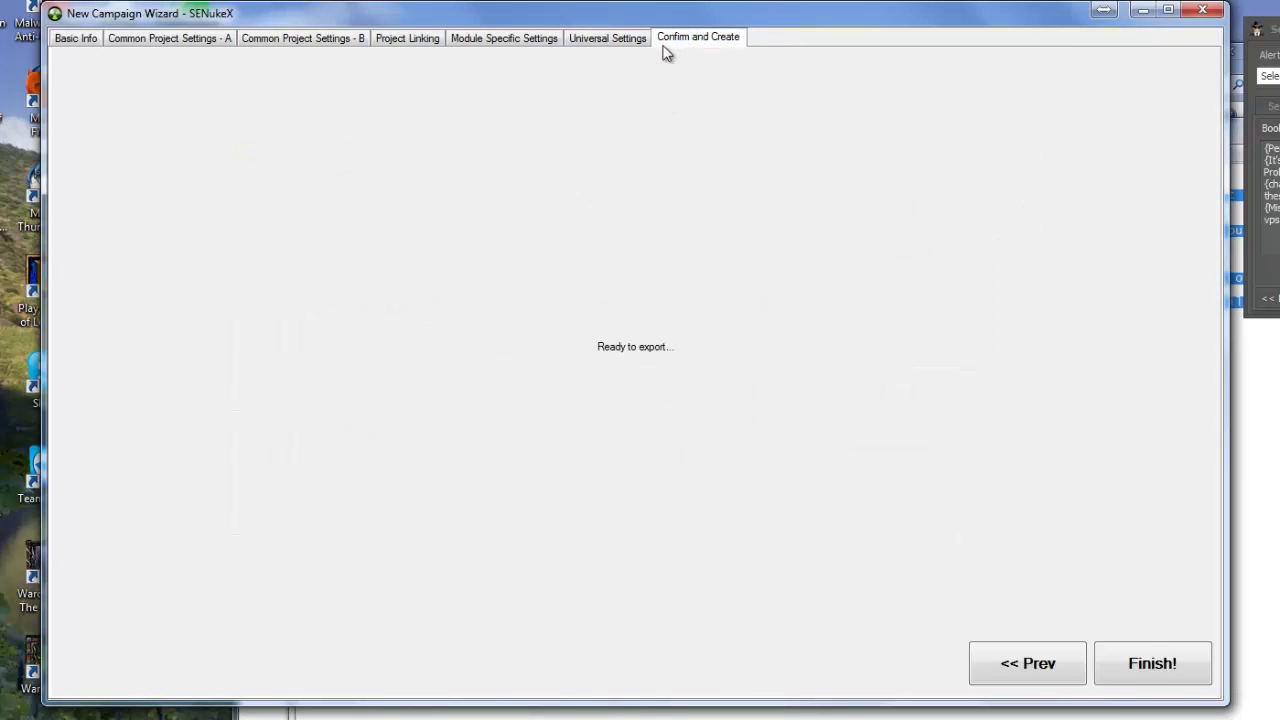
left_click(611, 40)
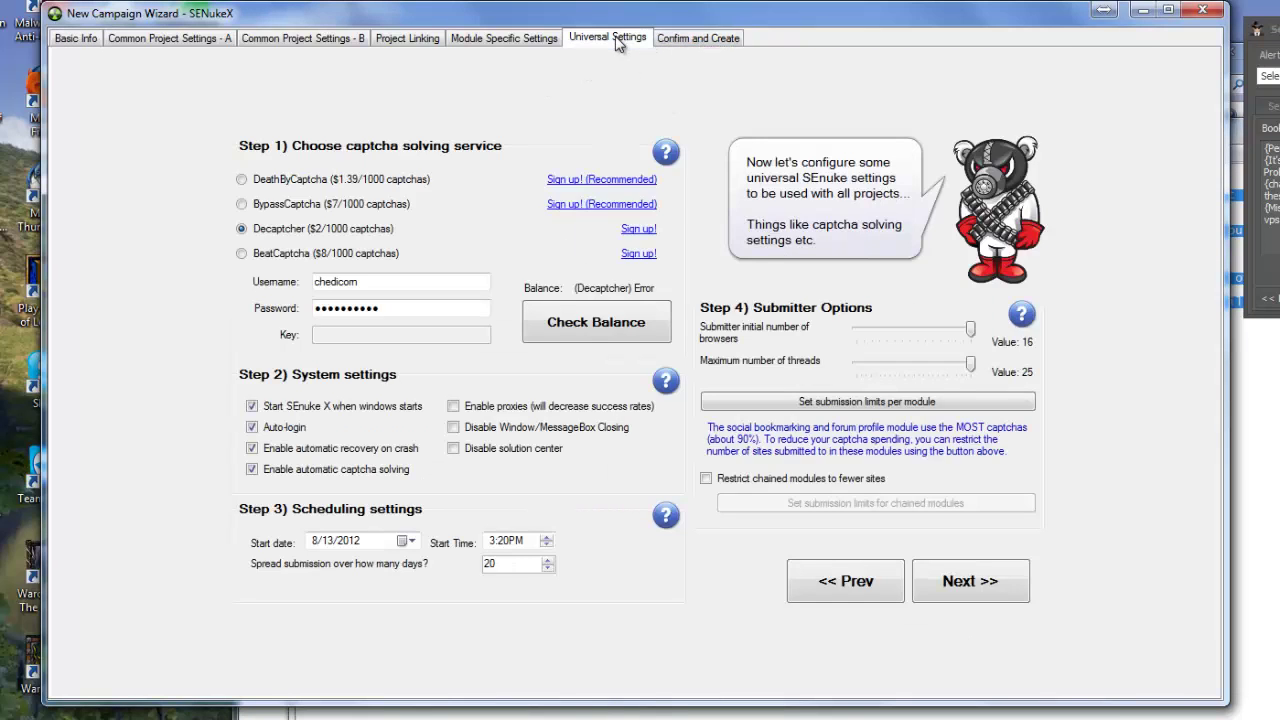
double_click(490, 564)
left_click_drag(567, 21, 575, 33)
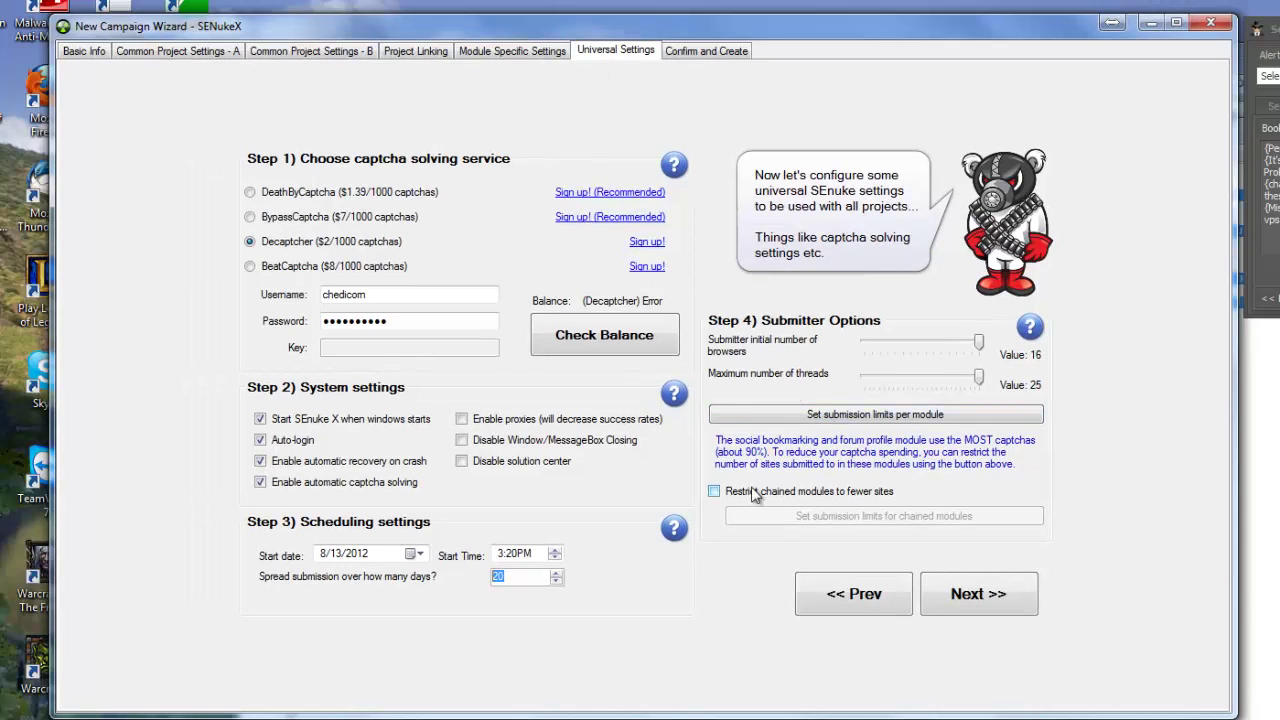
left_click(86, 50)
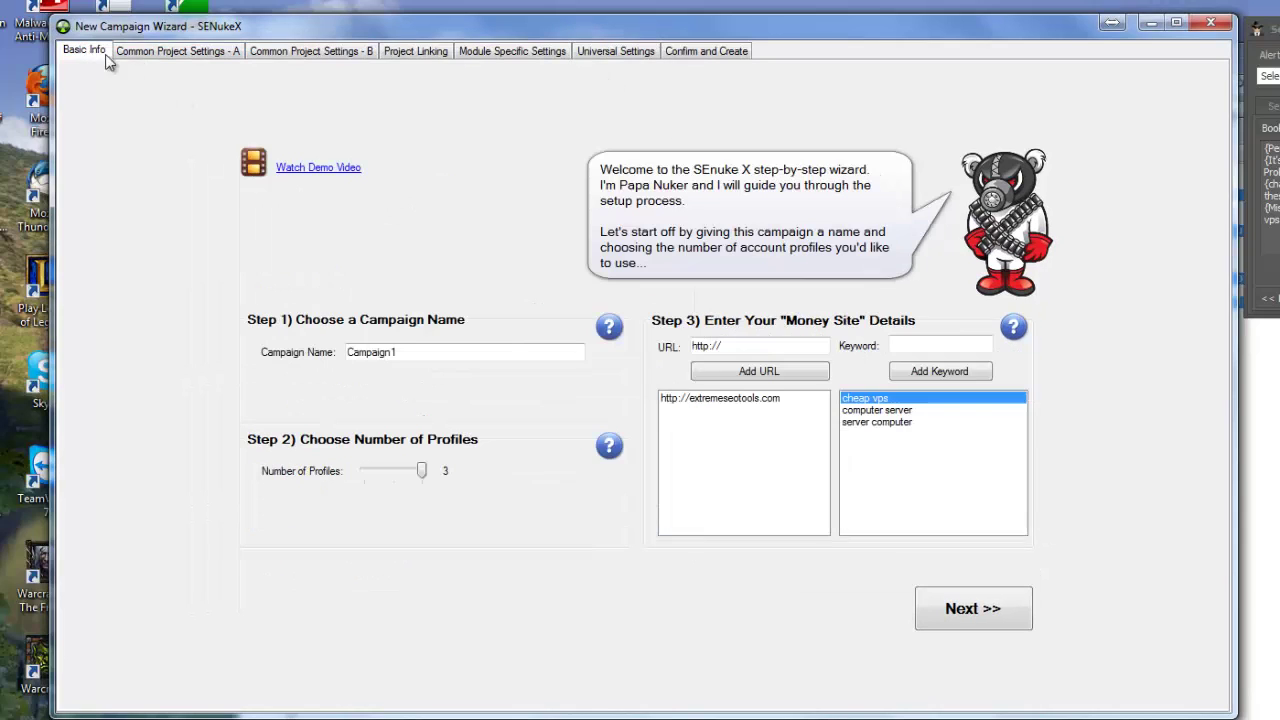
left_click(616, 50)
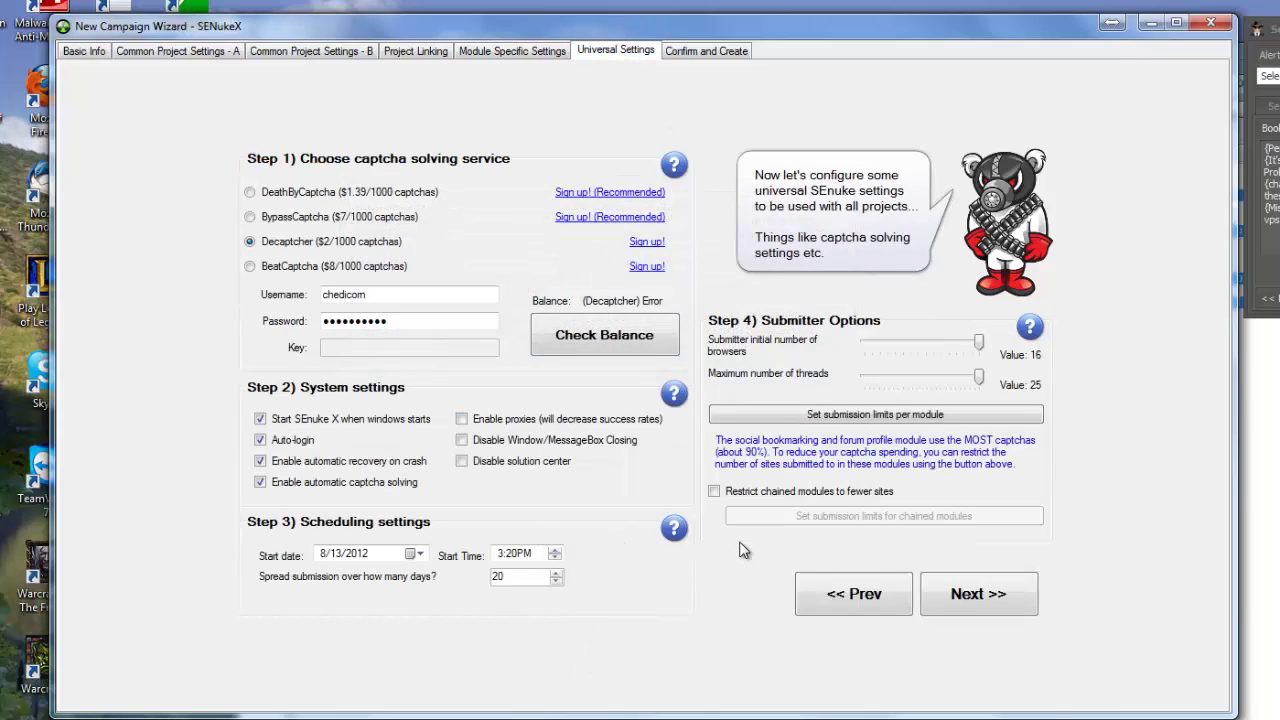
left_click(737, 52)
left_click(1143, 663)
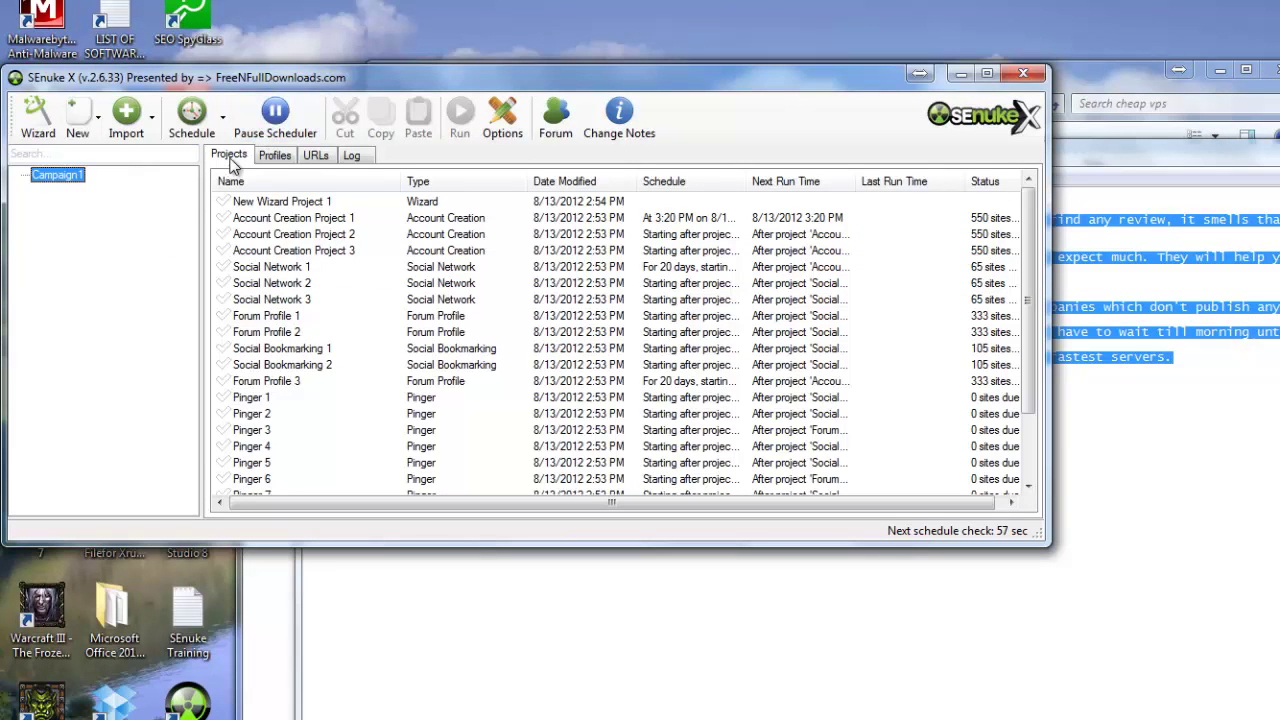
Pause the scheduler so it shows Resume Scheduler, then reposition the SEnuke X main window.
left_click(275, 112)
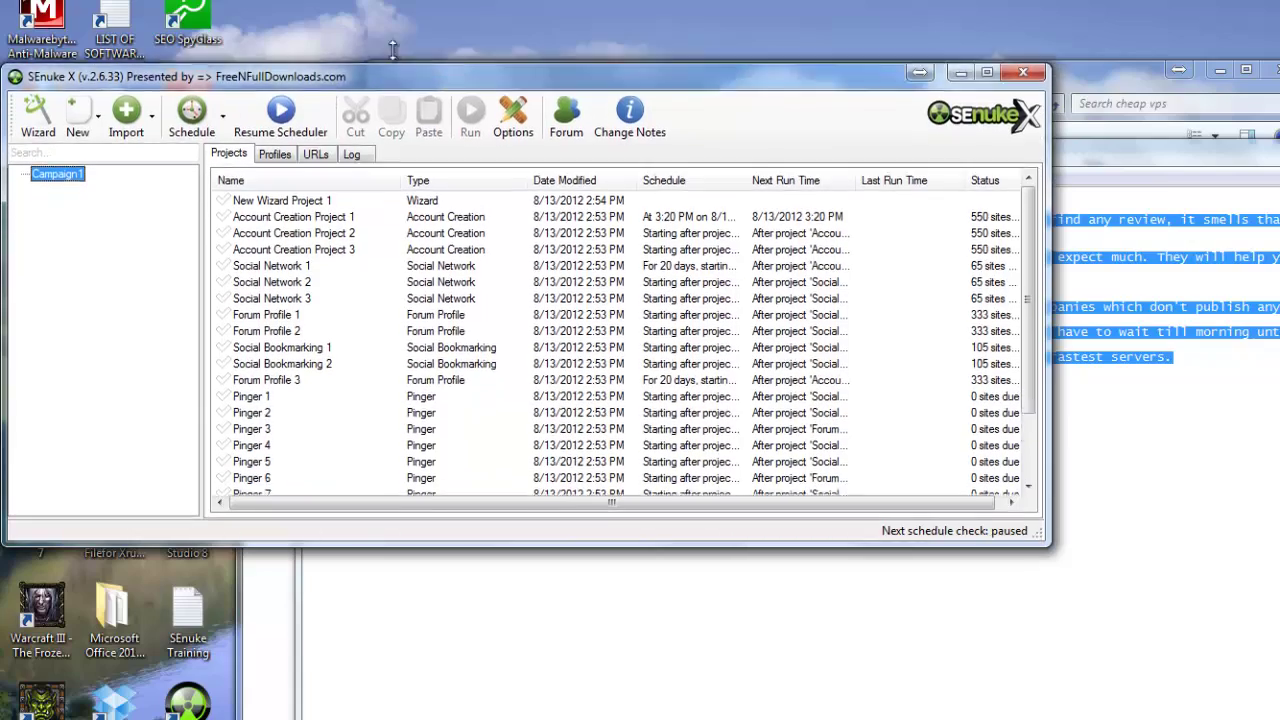
left_click_drag(393, 76, 621, 97)
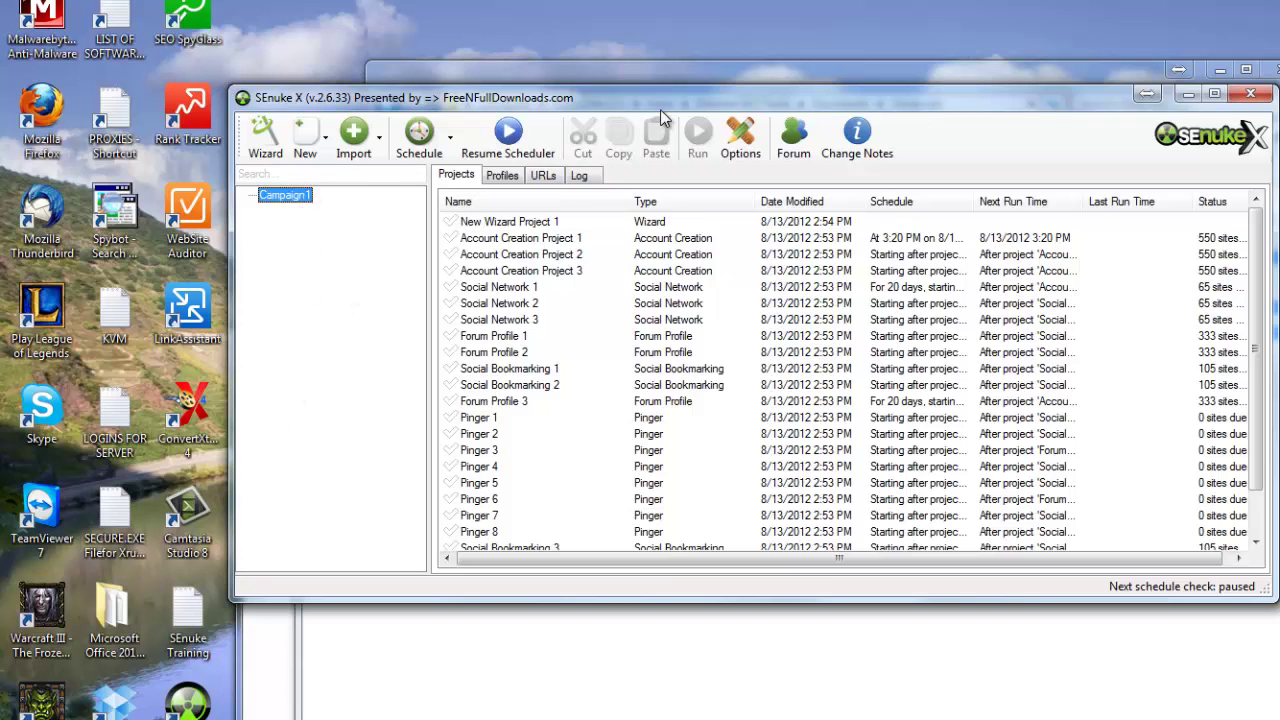
left_click_drag(660, 110, 616, 82)
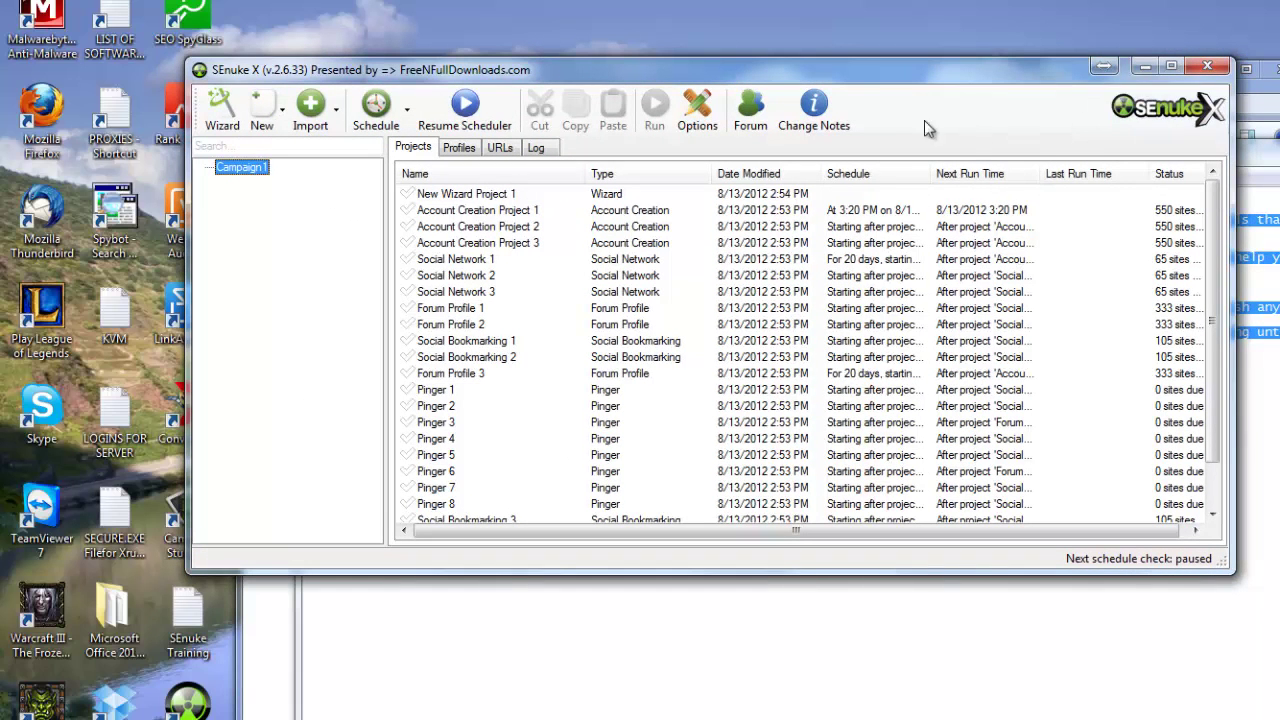
left_click_drag(848, 72, 816, 95)
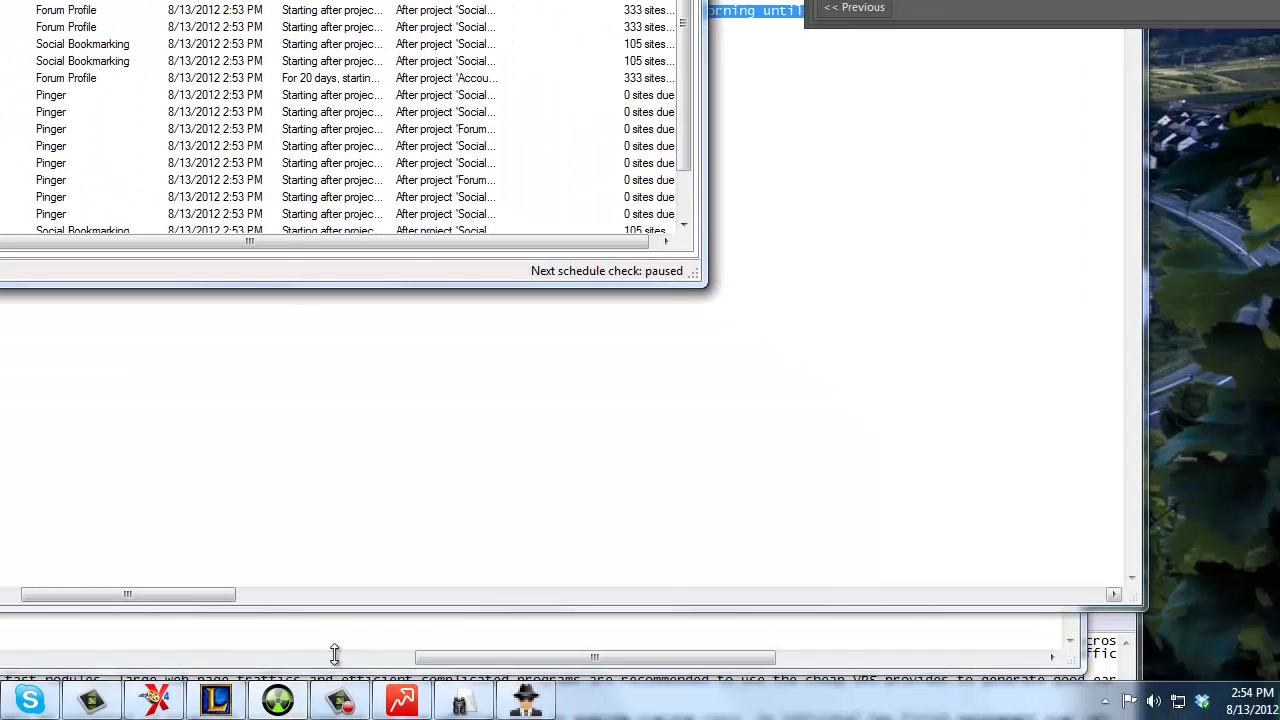
left_click(340, 700)
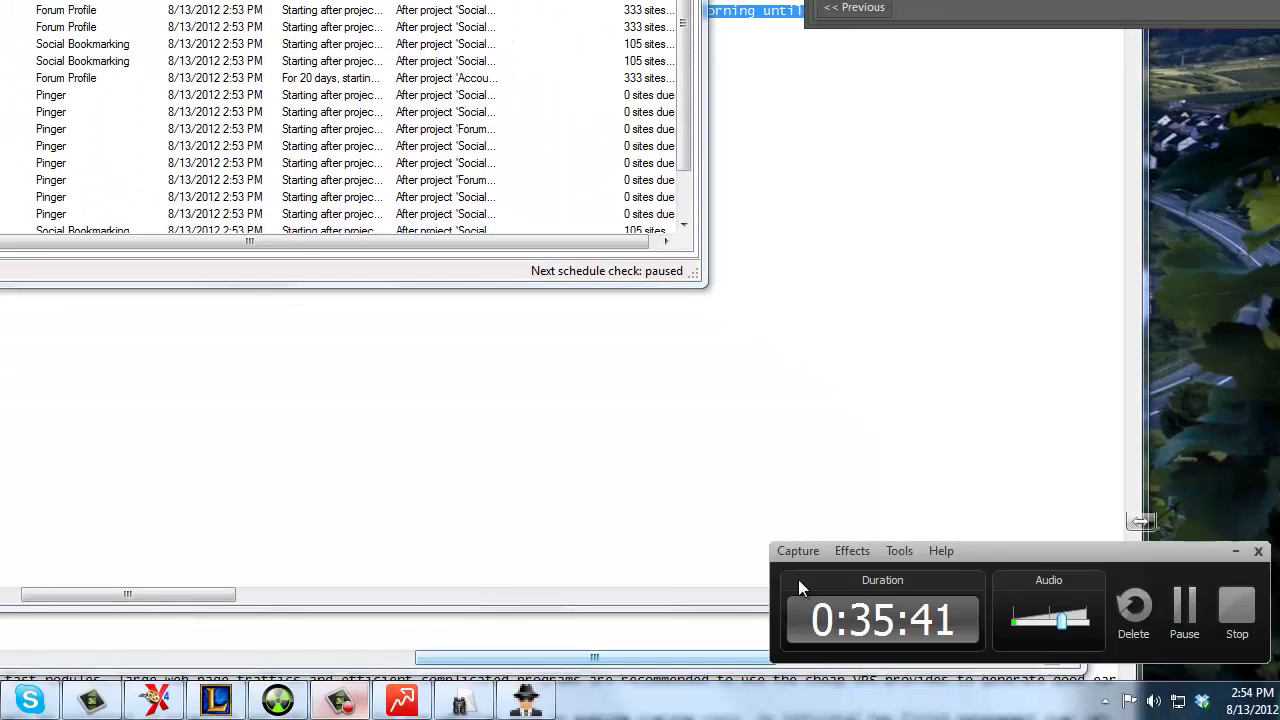